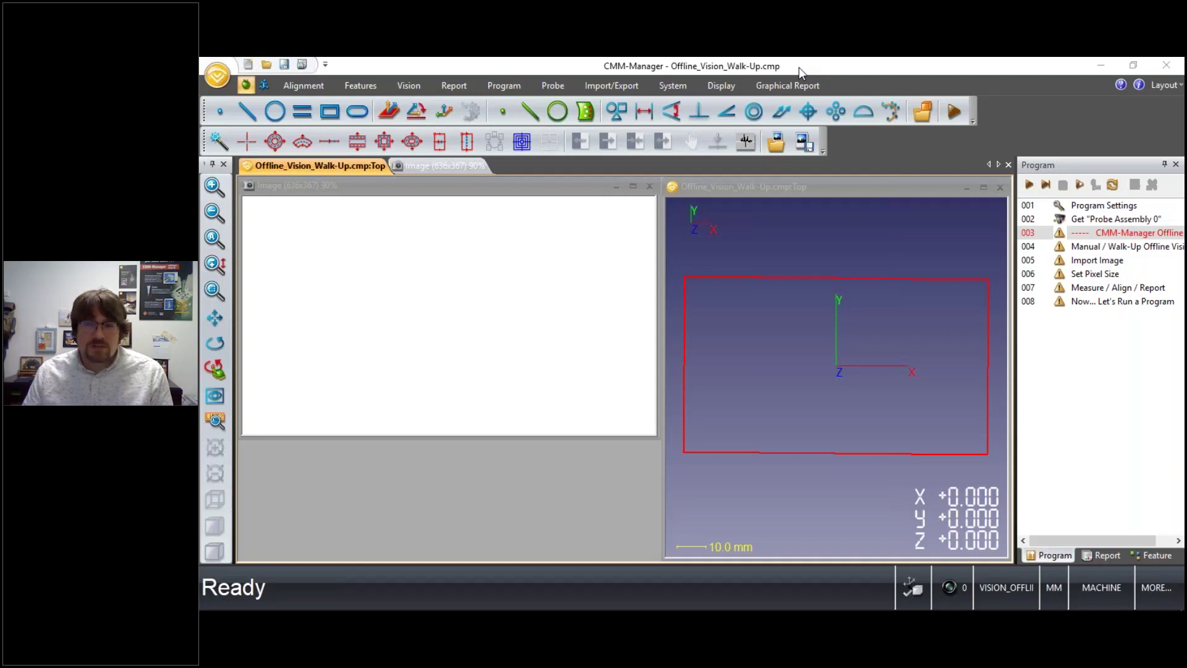
Step: Preview step 003's title prompt, then open step 004's 'Manual / Walk-Up Offline Vision Inspection' prompt for editing
{"action": "double_click", "coordinate": [1114, 235]}
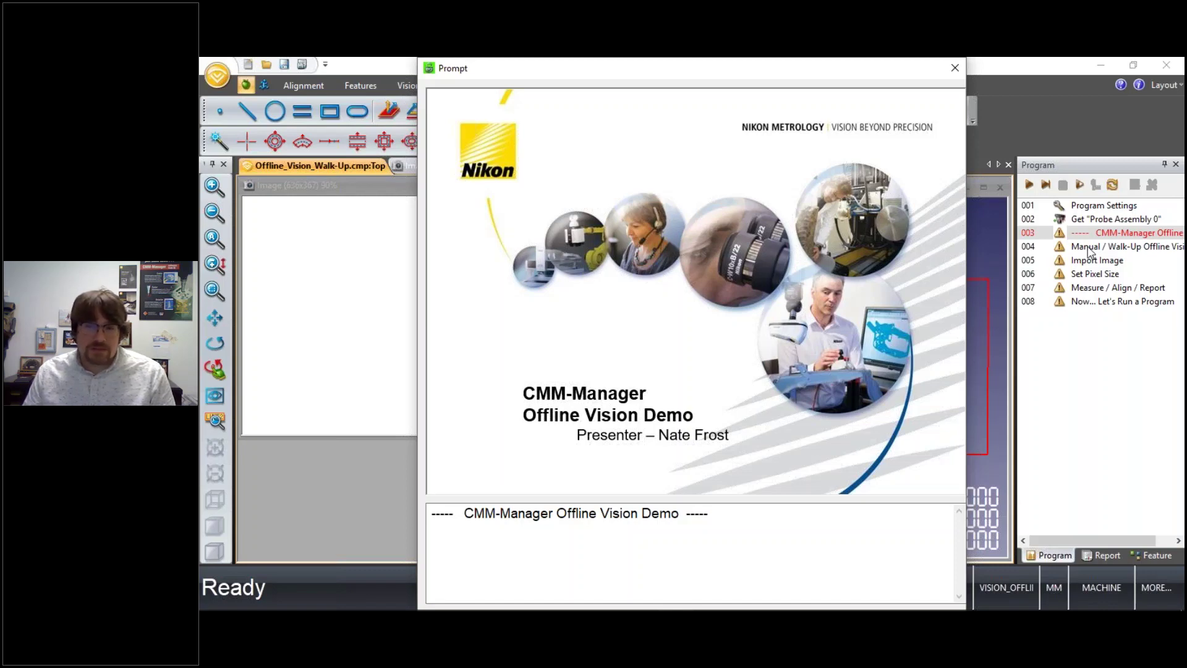
{"action": "double_click", "coordinate": [1089, 247]}
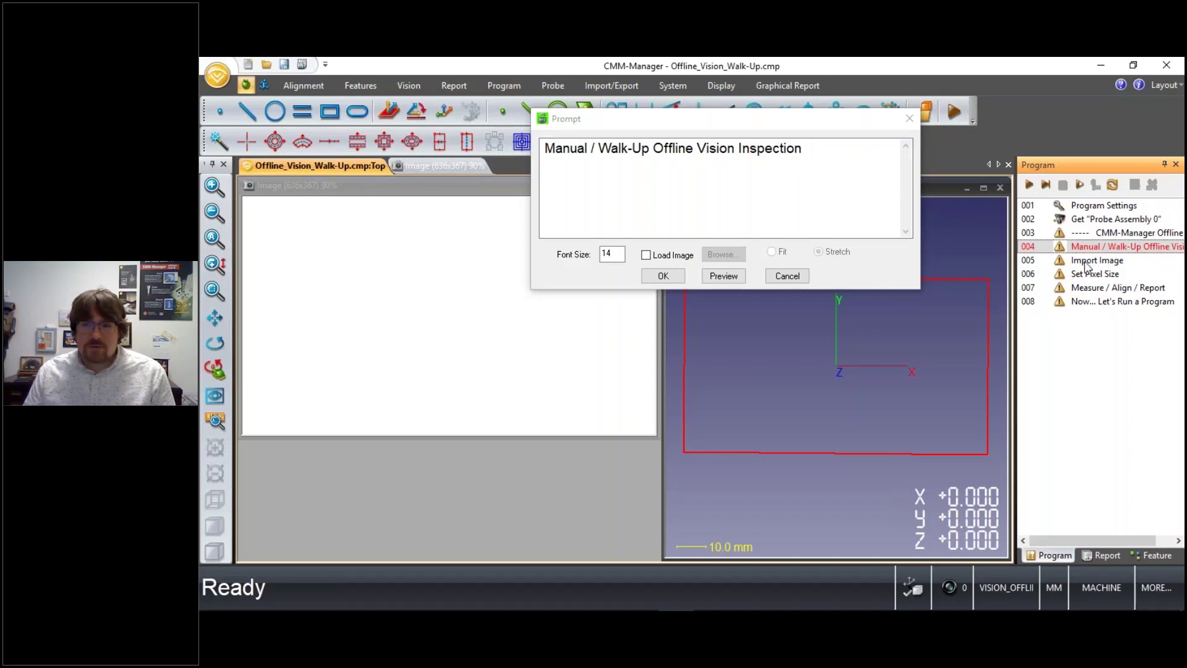
Step: Review and close step 005's Import Image prompt, then set the 3-D view back to Top
{"action": "left_click", "coordinate": [1086, 264]}
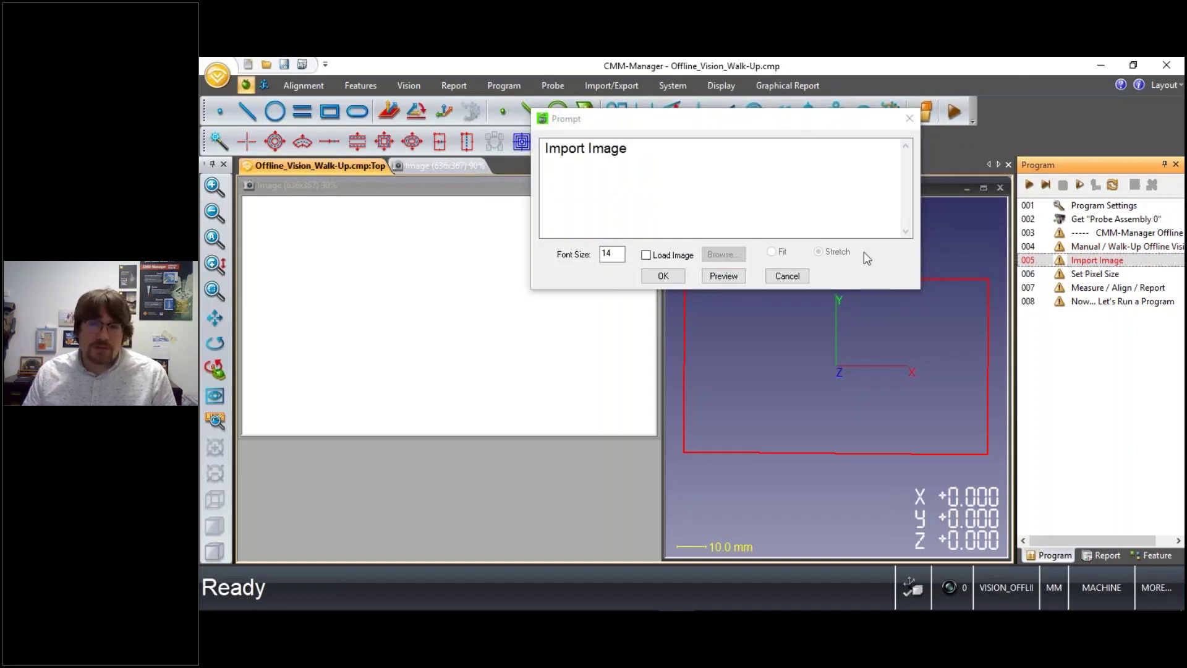
{"action": "left_click", "coordinate": [668, 275]}
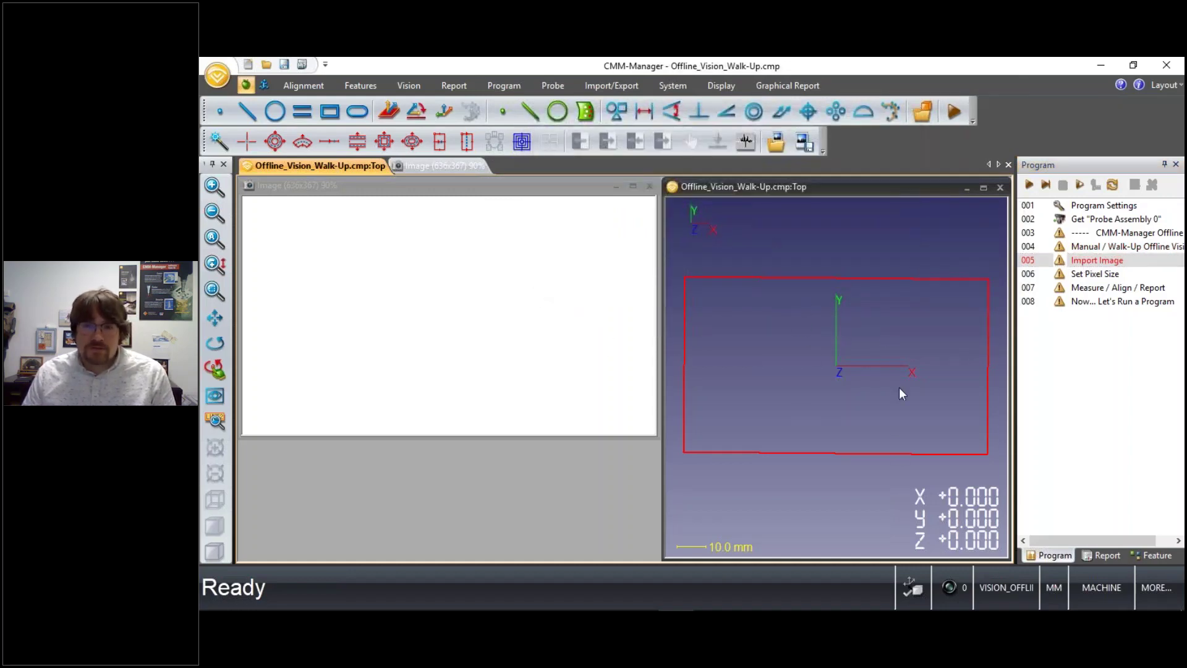
{"action": "middle_click_drag", "start_coordinate": [899, 393], "coordinate": [940, 396]}
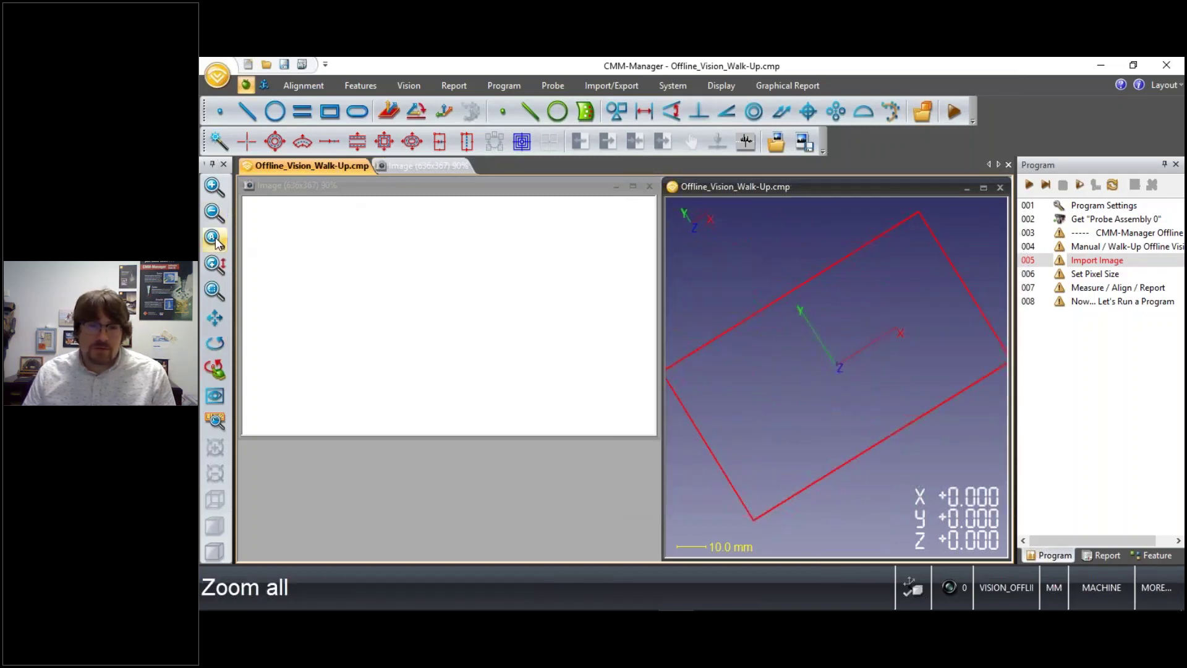
{"action": "right_click", "coordinate": [790, 347]}
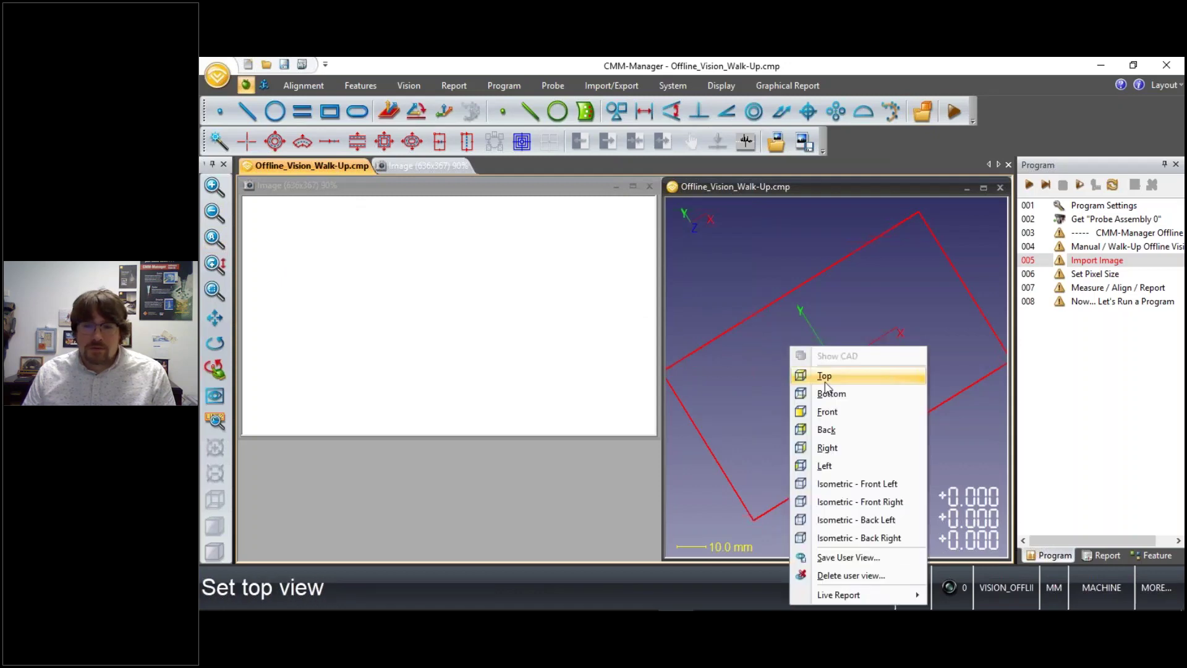
{"action": "left_click", "coordinate": [828, 377]}
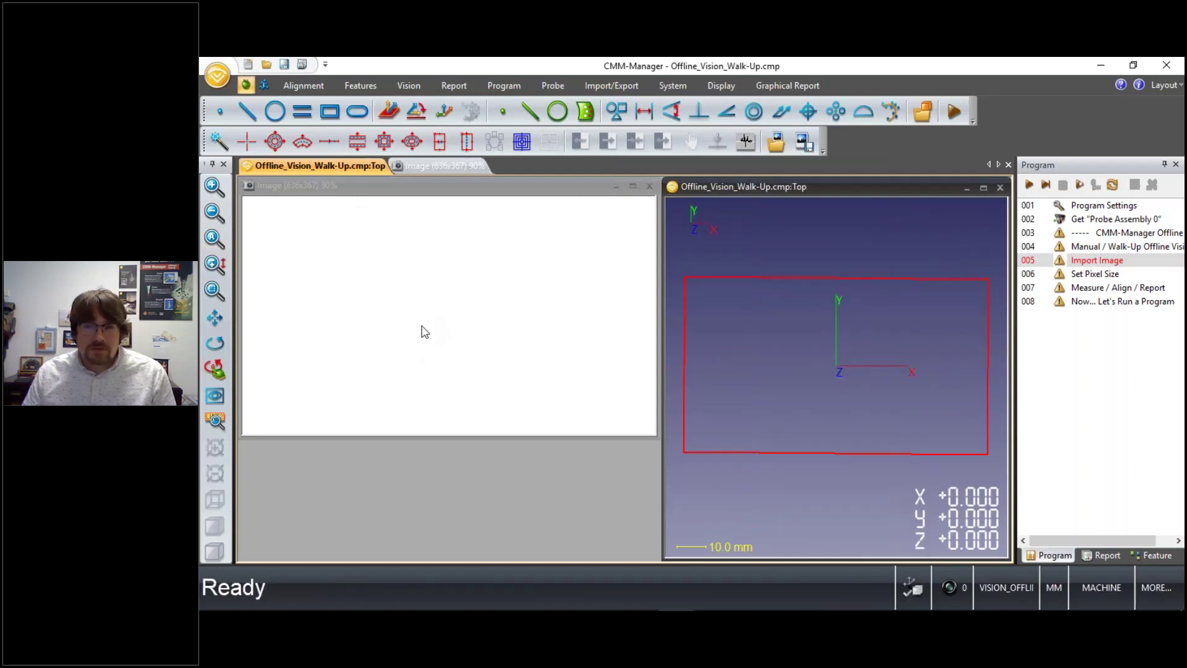
Step: Add an Import Image step that loads test_image.bmp from file into the image window
{"action": "left_click", "coordinate": [804, 147]}
{"action": "left_click", "coordinate": [841, 186]}
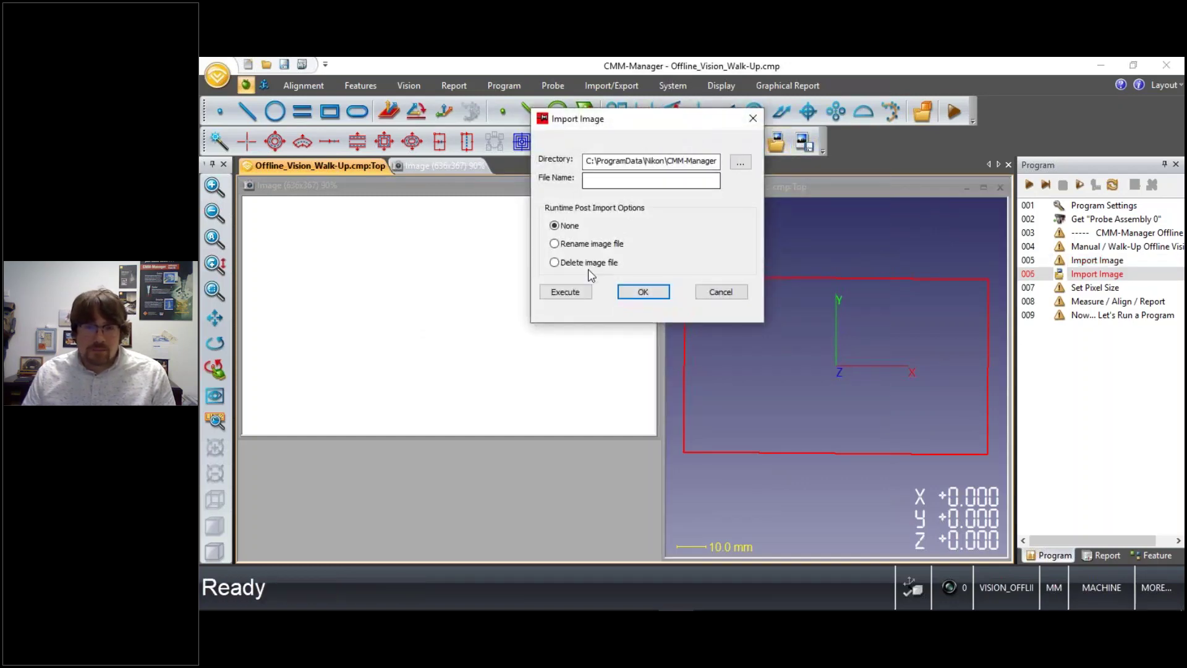
{"action": "left_click", "coordinate": [740, 163]}
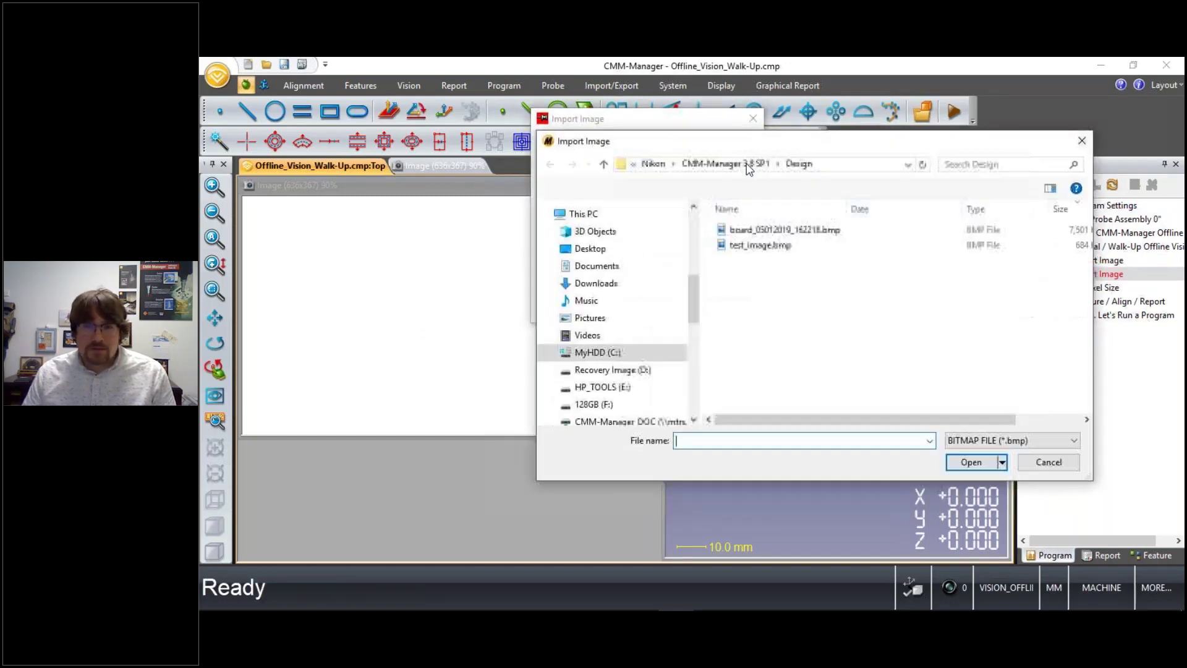
{"action": "left_click", "coordinate": [760, 245]}
{"action": "left_click", "coordinate": [974, 463]}
{"action": "left_click", "coordinate": [572, 294]}
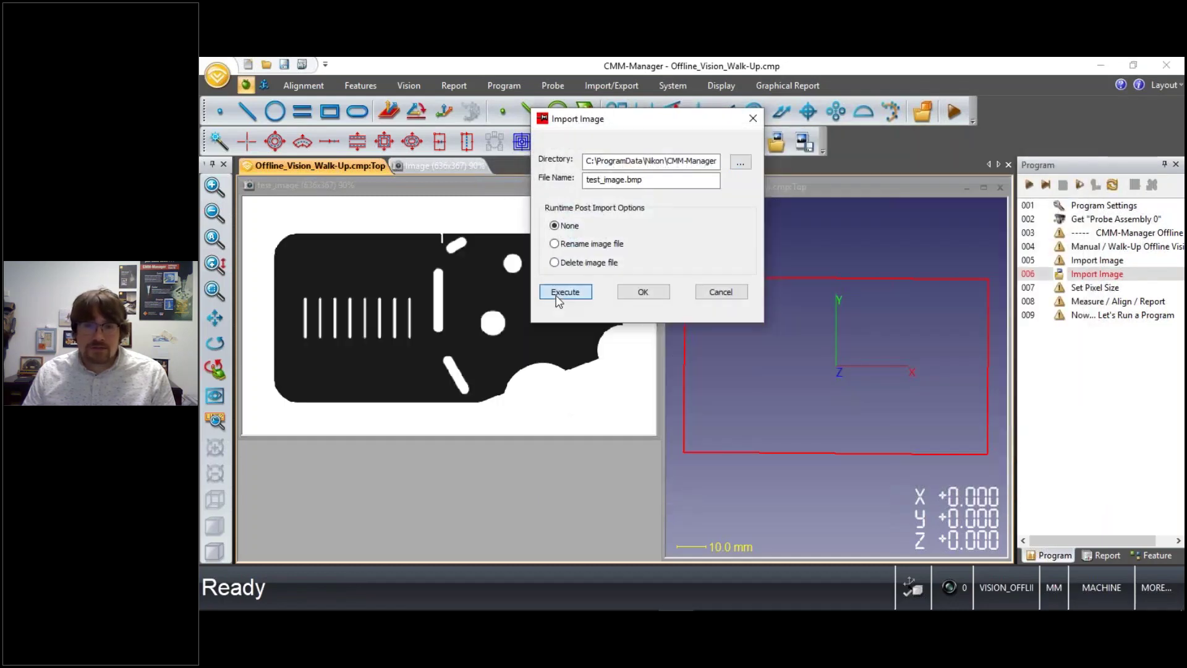
{"action": "left_click", "coordinate": [643, 293]}
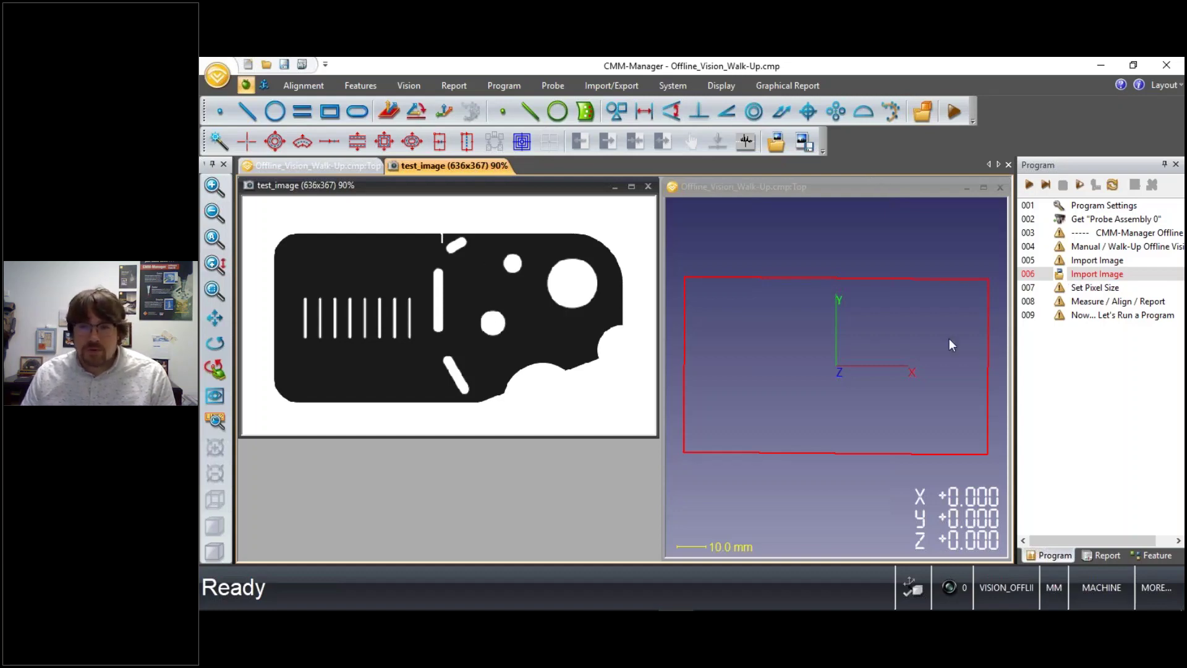
Step: Close the Set Pixel Size prompt and browse the contact and video tips in Tip Manager
{"action": "double_click", "coordinate": [1087, 294]}
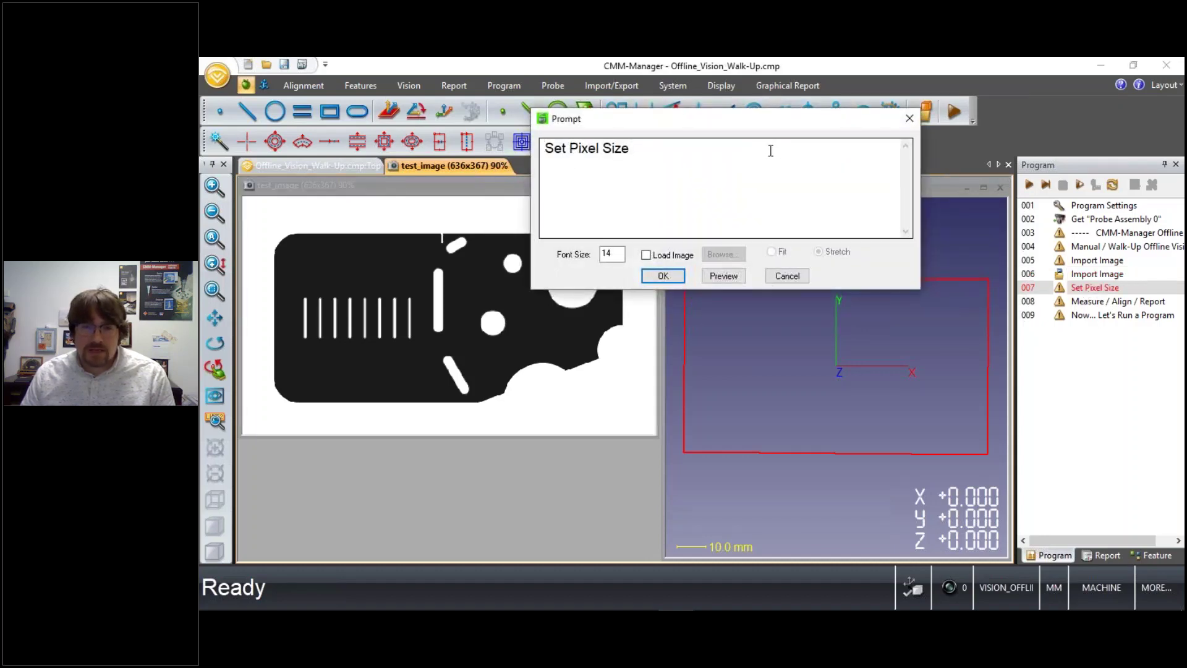
{"action": "left_click", "coordinate": [909, 119]}
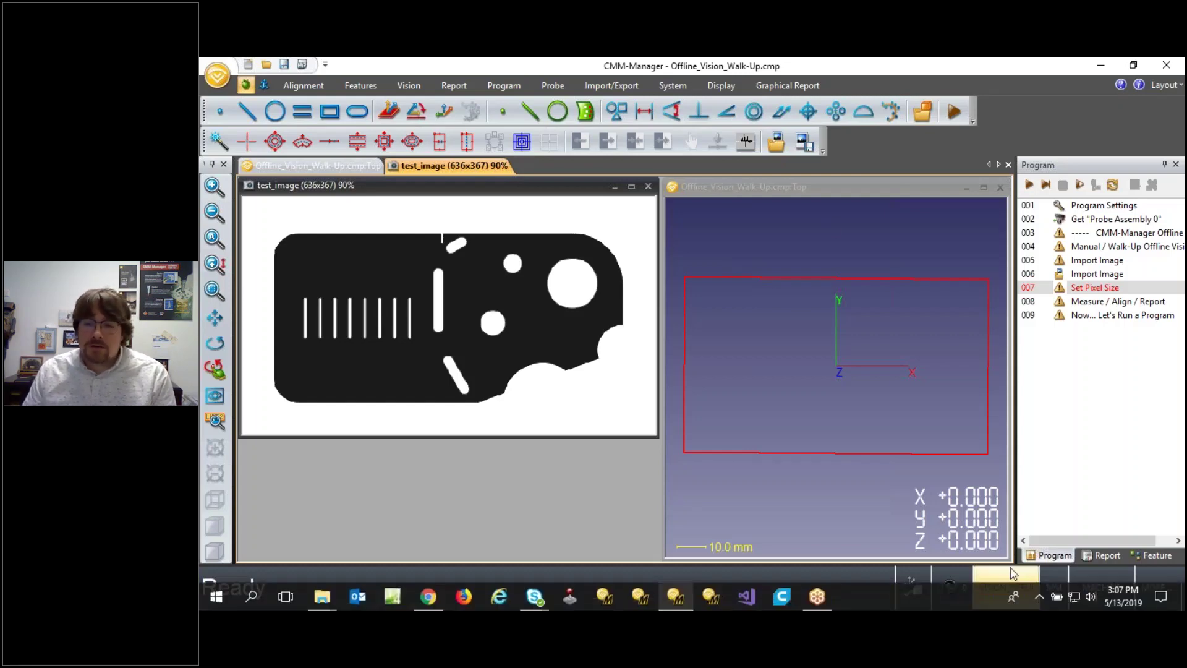
{"action": "left_click", "coordinate": [1002, 580]}
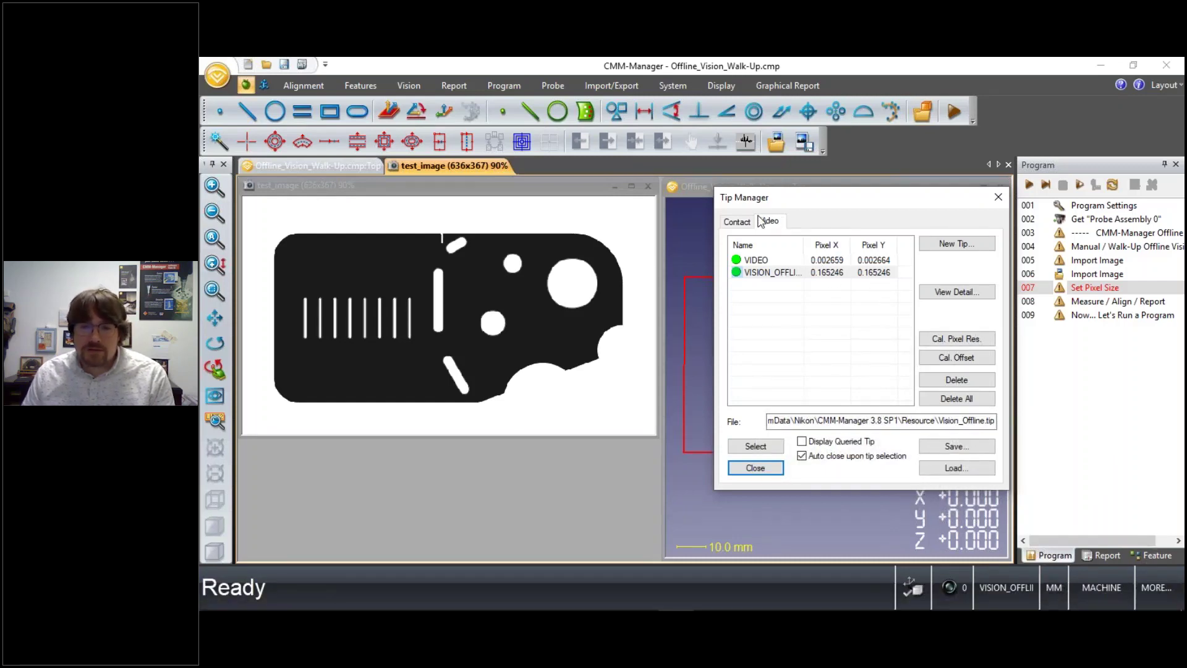
{"action": "left_click", "coordinate": [739, 223]}
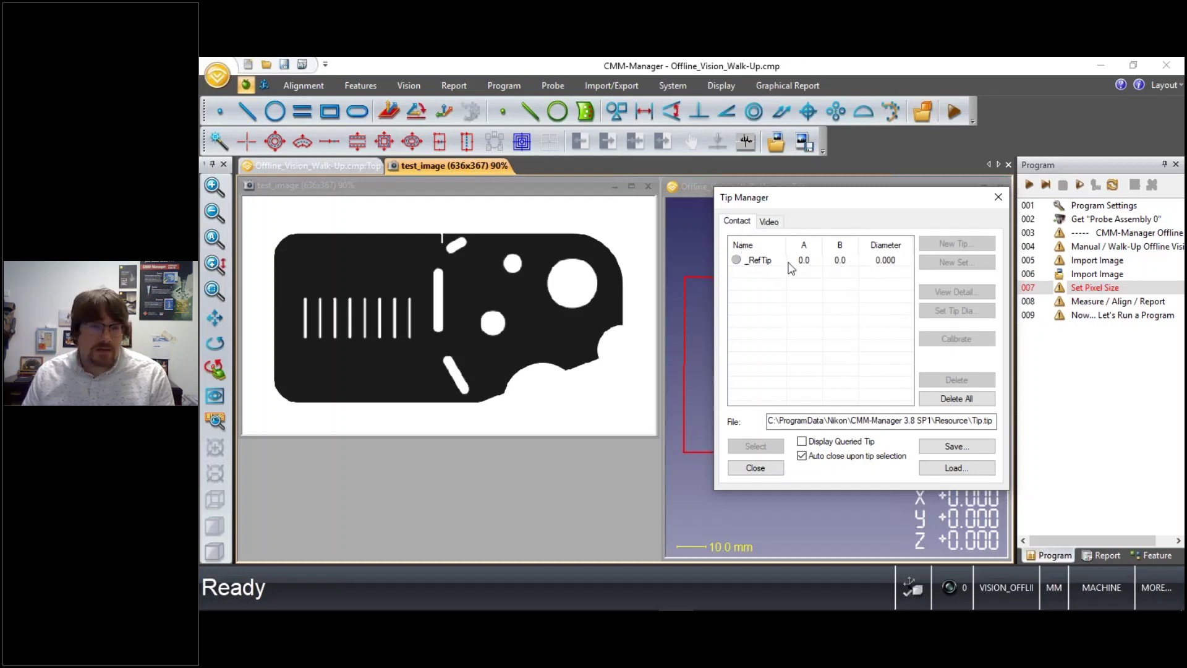
{"action": "left_click", "coordinate": [766, 223]}
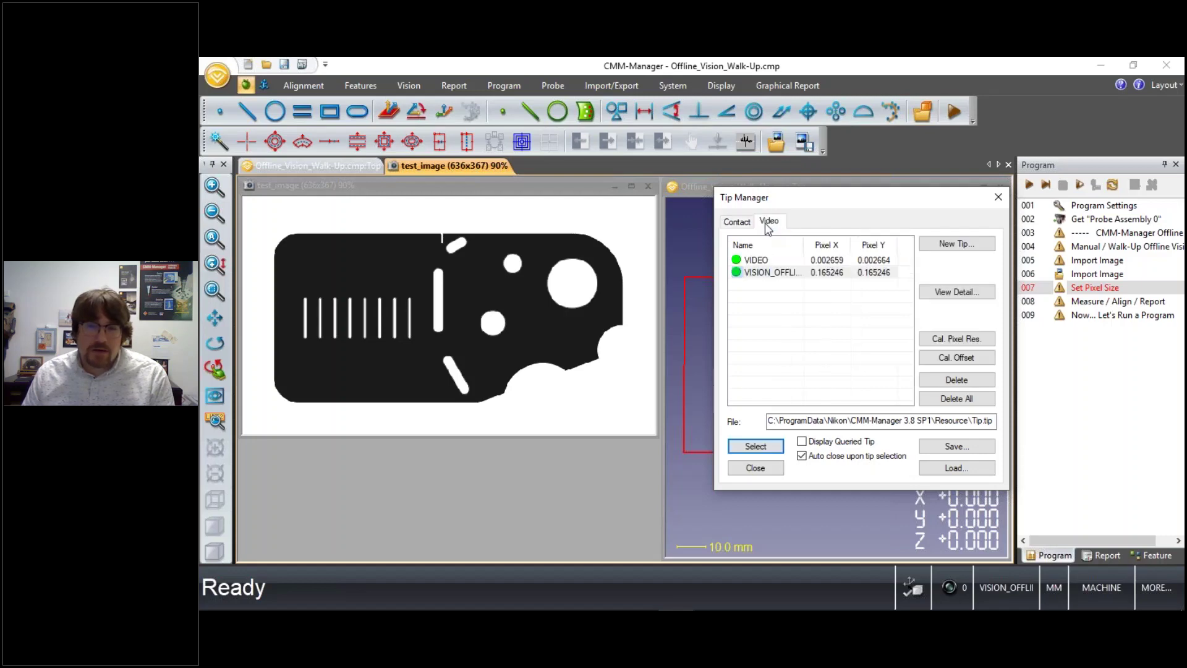
Step: Inspect VISION_OFFLINE's 0.1652460000 mm pixel resolution without changing it, then close Tip Manager
{"action": "left_click", "coordinate": [768, 273]}
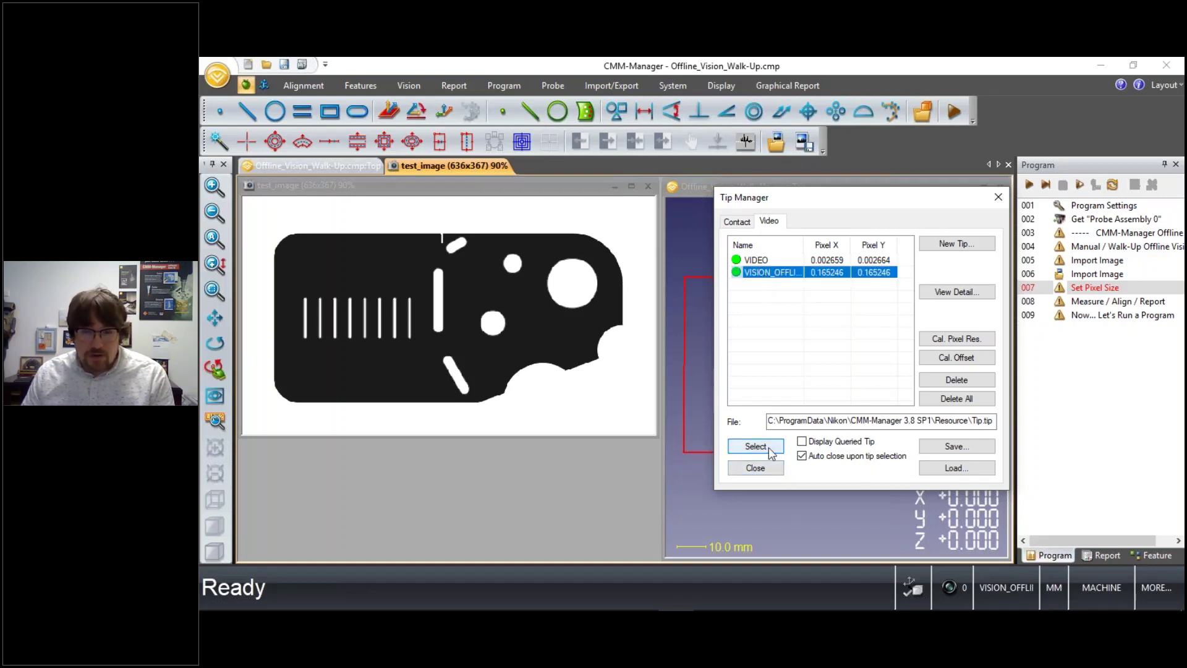
{"action": "double_click", "coordinate": [776, 282]}
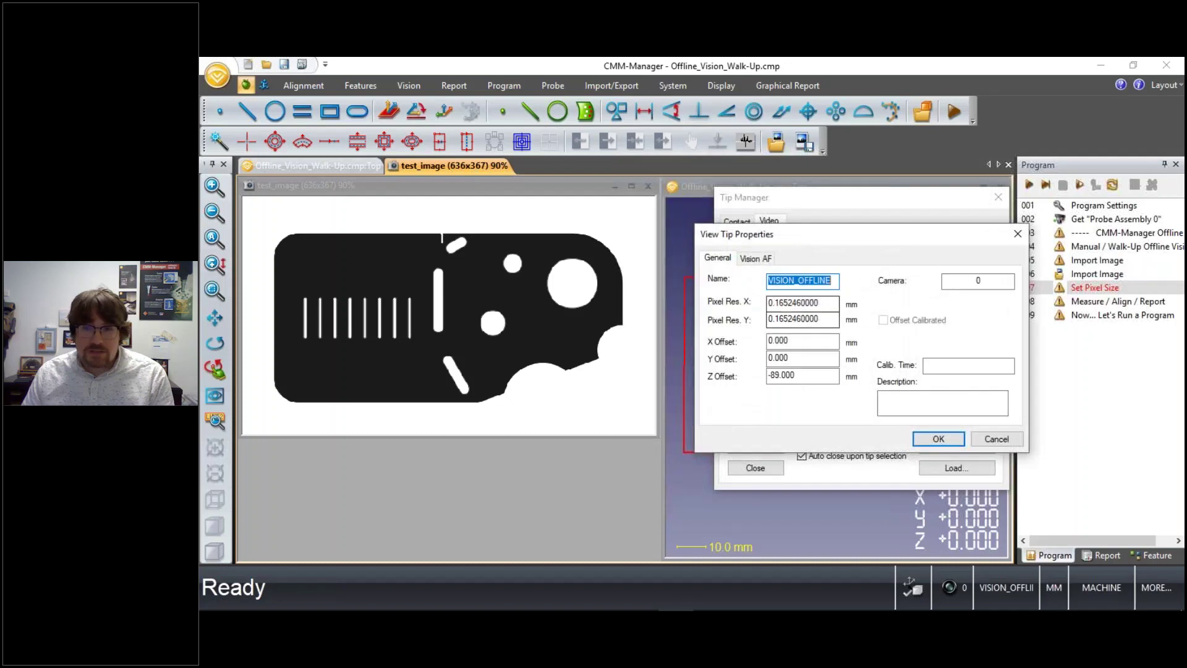
{"action": "left_click_drag", "start_coordinate": [823, 303], "coordinate": [740, 308]}
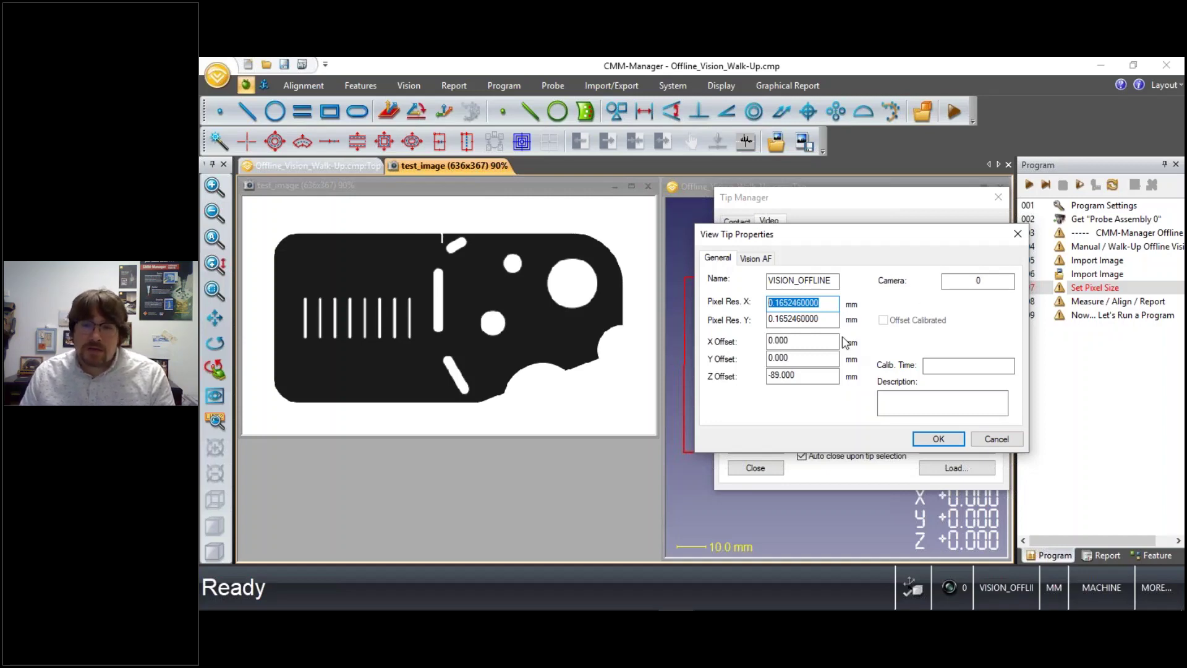
{"action": "left_click", "coordinate": [825, 304]}
{"action": "left_click_drag", "start_coordinate": [825, 303], "coordinate": [754, 312]}
{"action": "left_click", "coordinate": [995, 439]}
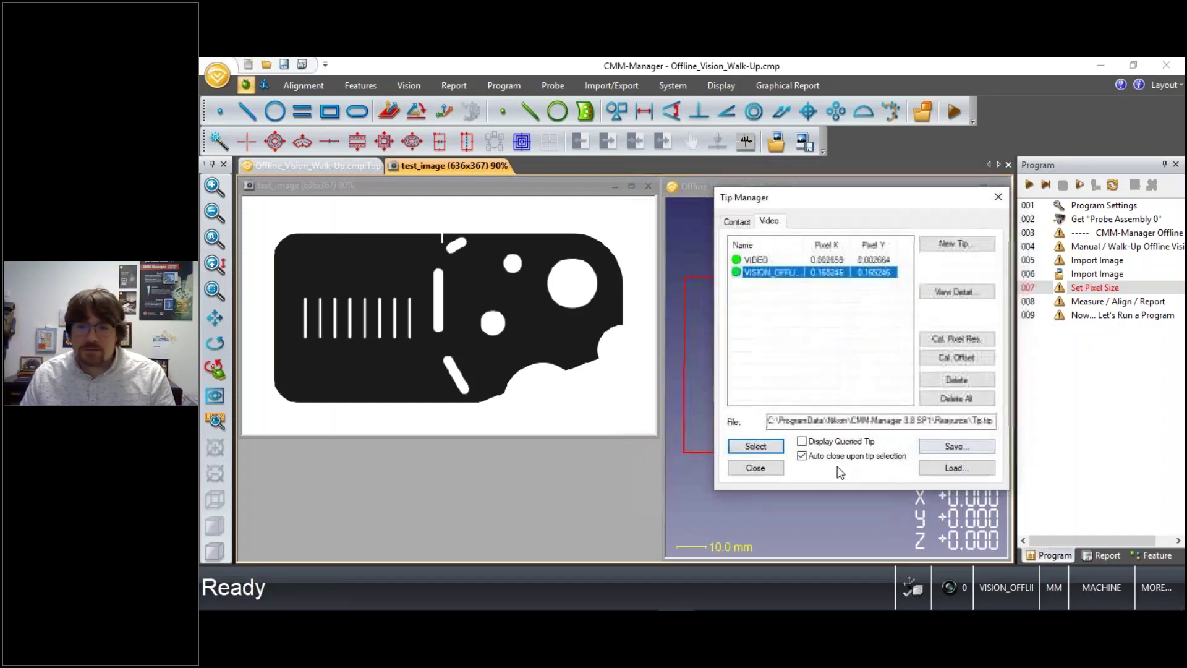
{"action": "left_click", "coordinate": [756, 468]}
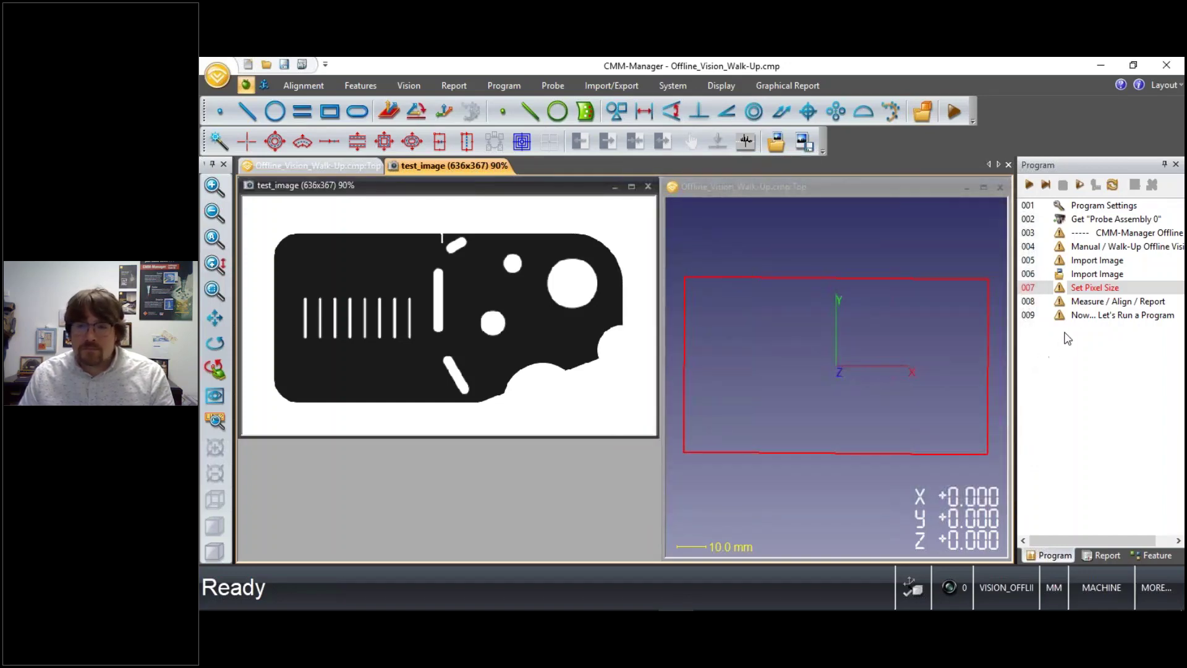
Step: Read and close step 008's Measure / Align / Report prompt
{"action": "double_click", "coordinate": [1093, 307]}
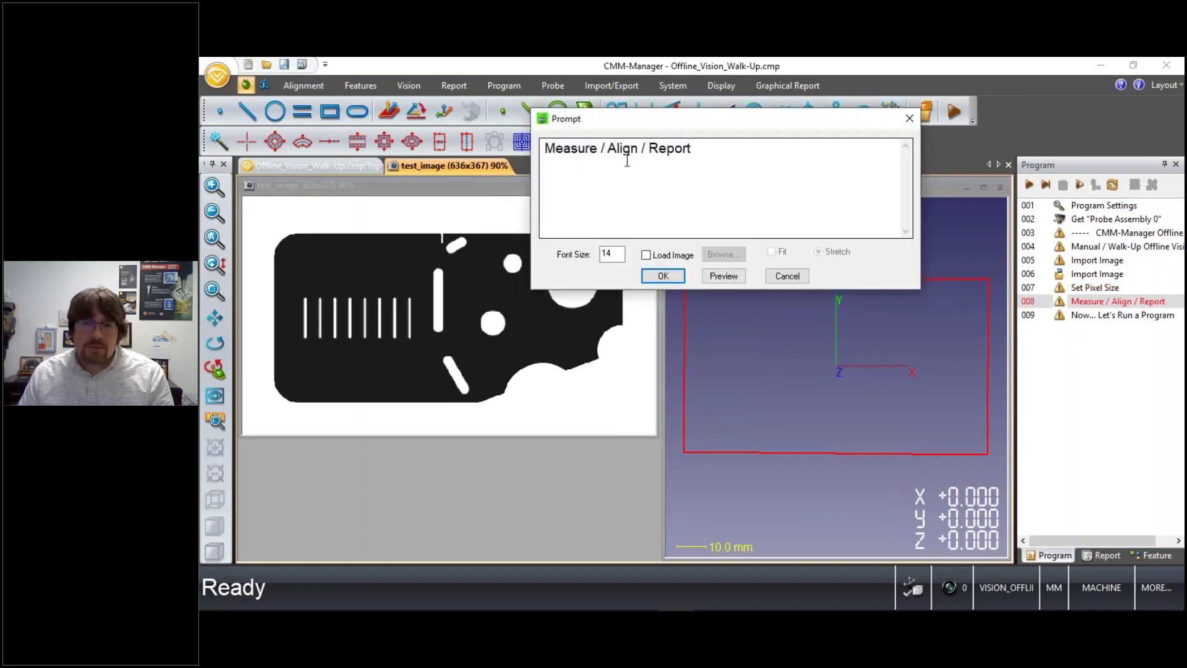
{"action": "left_click_drag", "start_coordinate": [545, 150], "coordinate": [691, 150]}
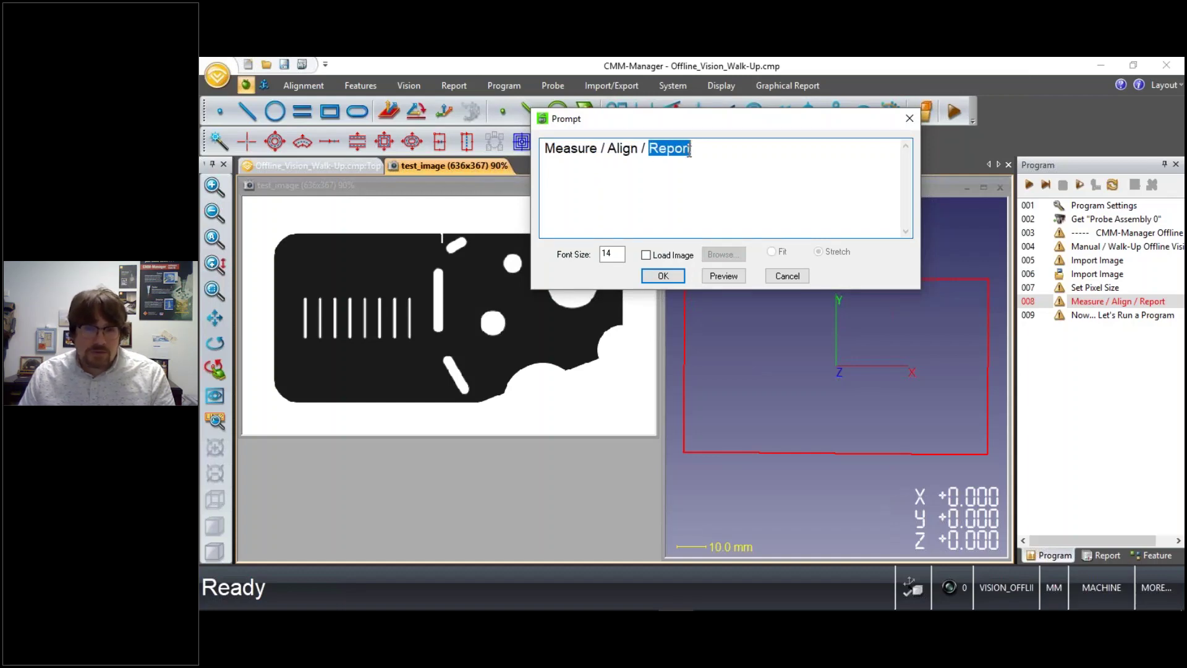
{"action": "left_click", "coordinate": [663, 277]}
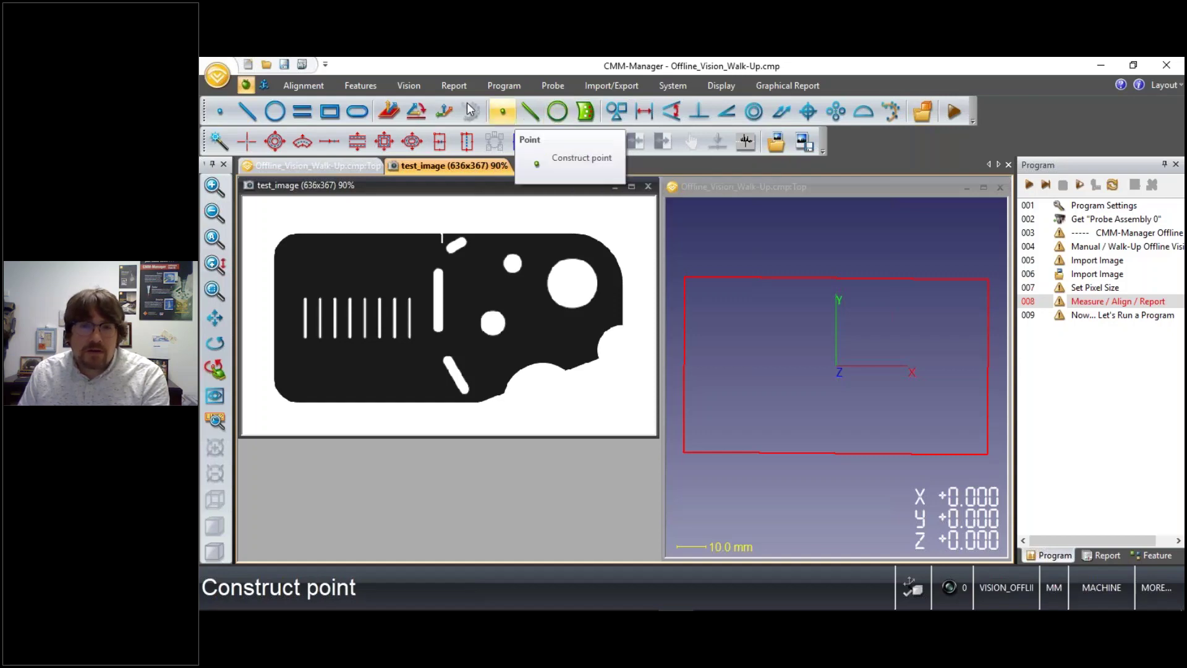
Step: Browse the Alignment, Features, Vision and Report ribbon tabs, then restore the compact toolbars
{"action": "left_click", "coordinate": [298, 87]}
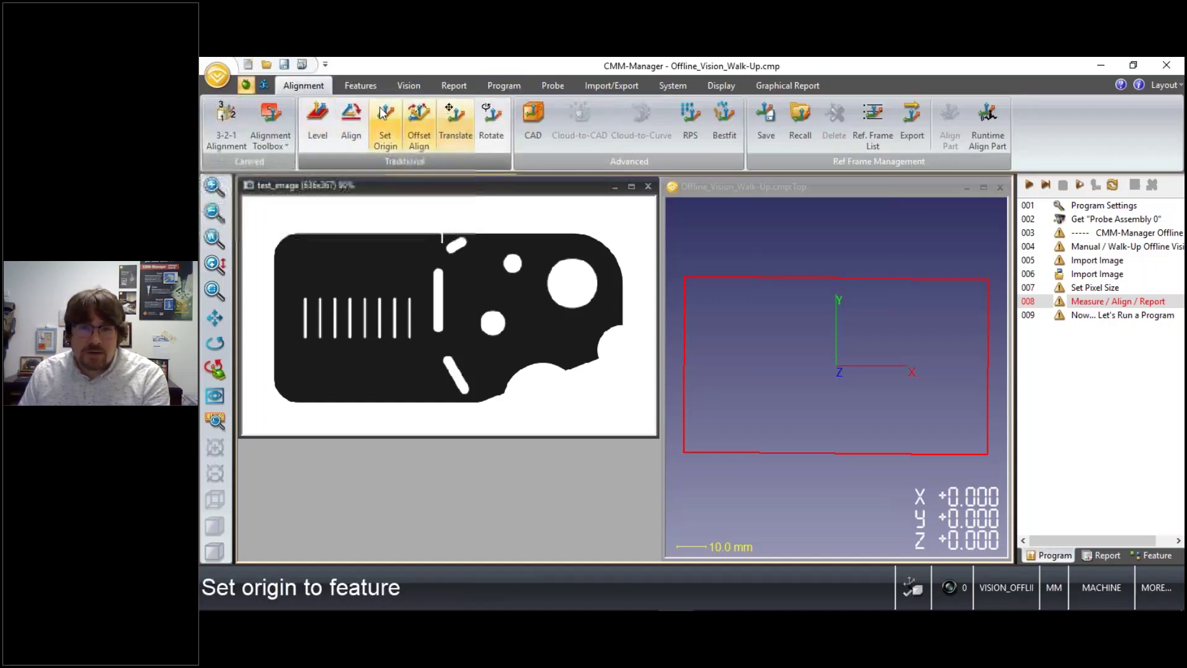
{"action": "left_click", "coordinate": [354, 87]}
{"action": "left_click", "coordinate": [409, 87]}
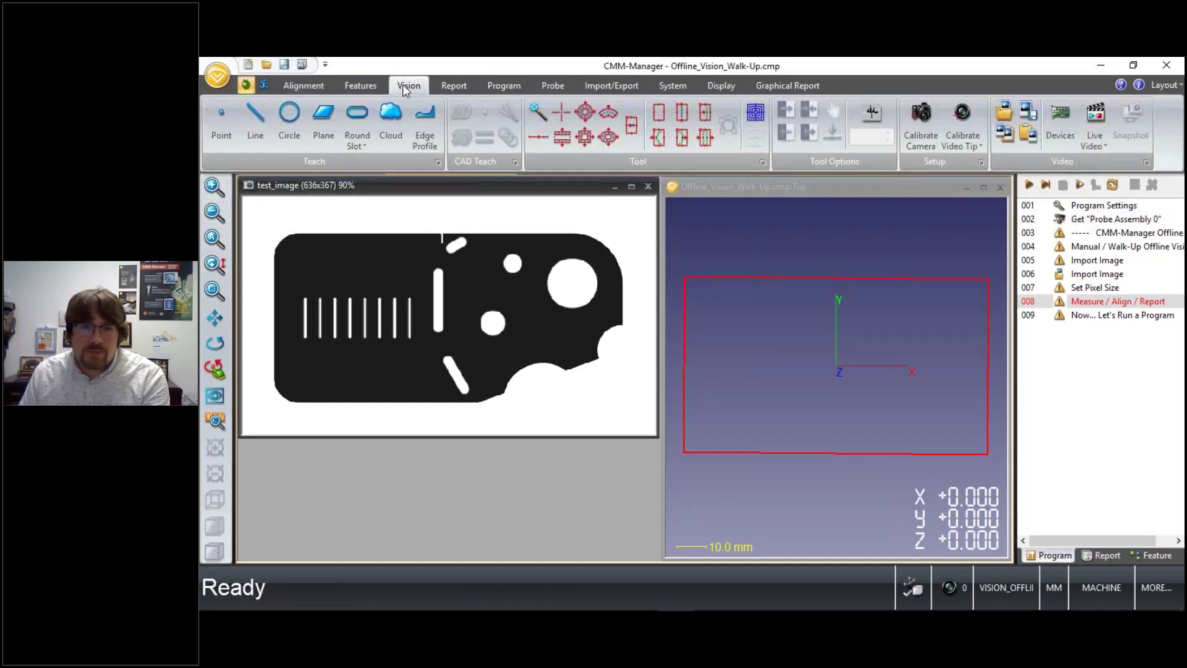
{"action": "left_click", "coordinate": [453, 86]}
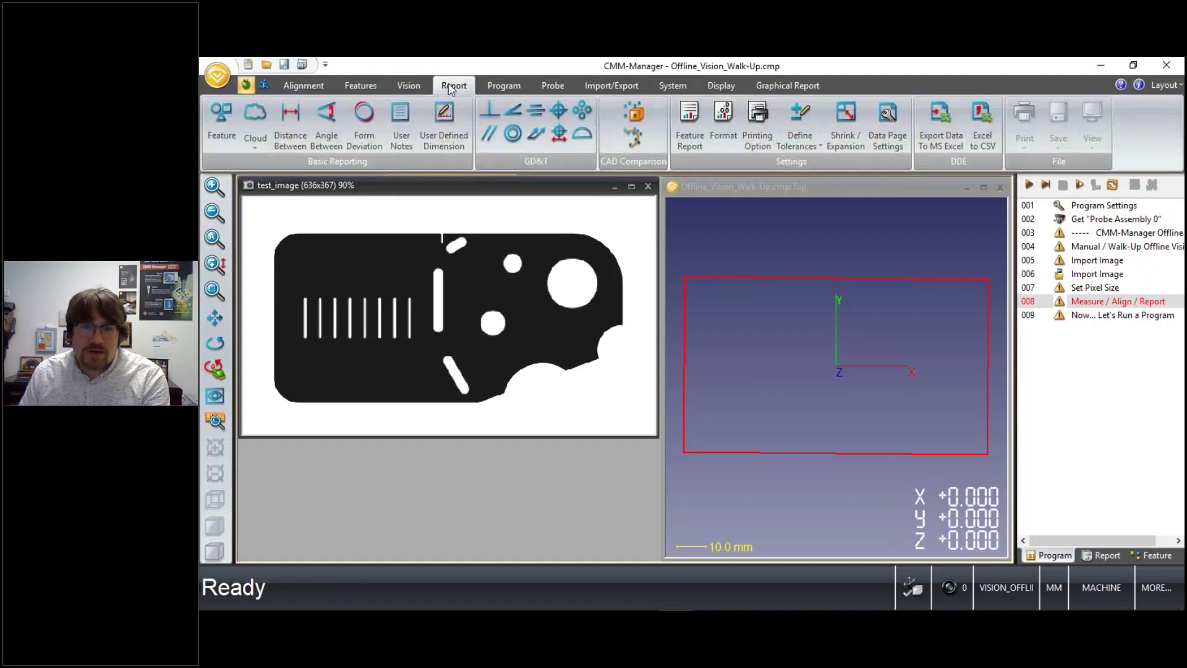
{"action": "left_click", "coordinate": [746, 220]}
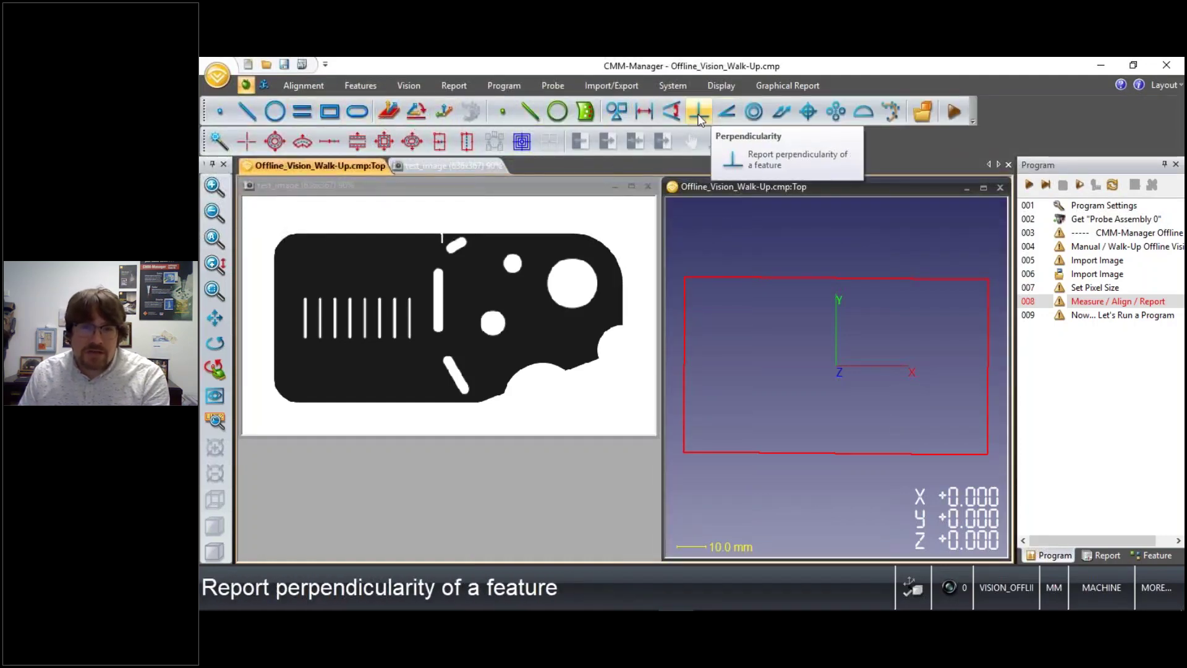
Step: Start measuring LINE1 and trial a round slot detector on the vertical slot
{"action": "left_click", "coordinate": [247, 112]}
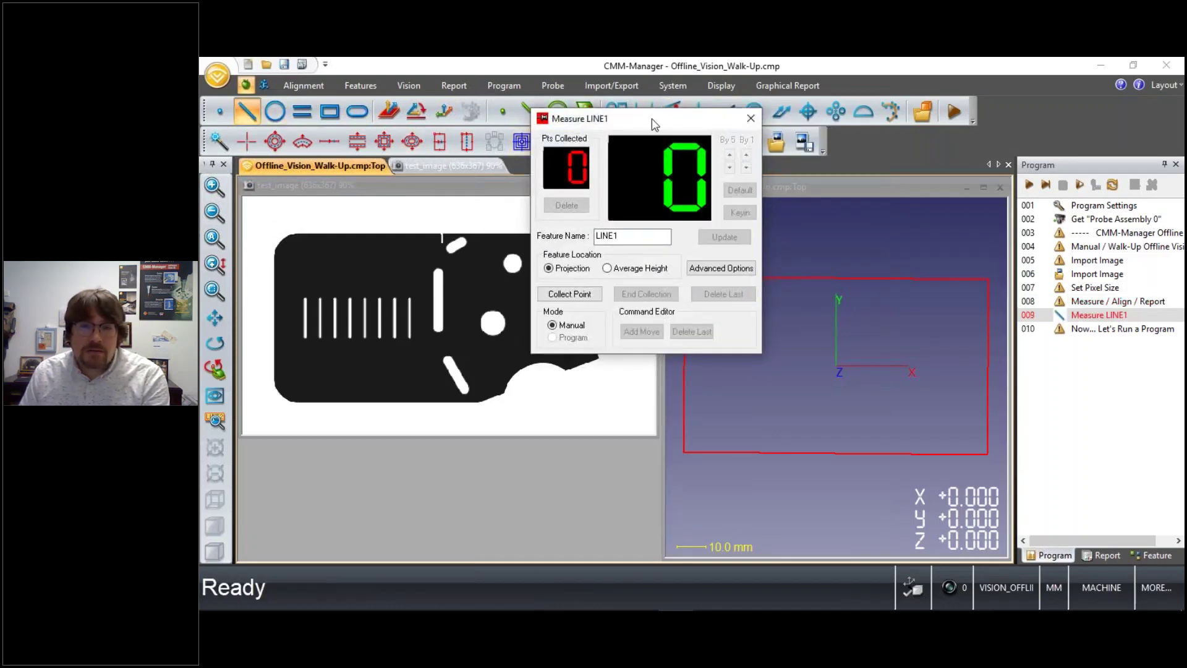
{"action": "left_click_drag", "start_coordinate": [651, 126], "coordinate": [768, 354]}
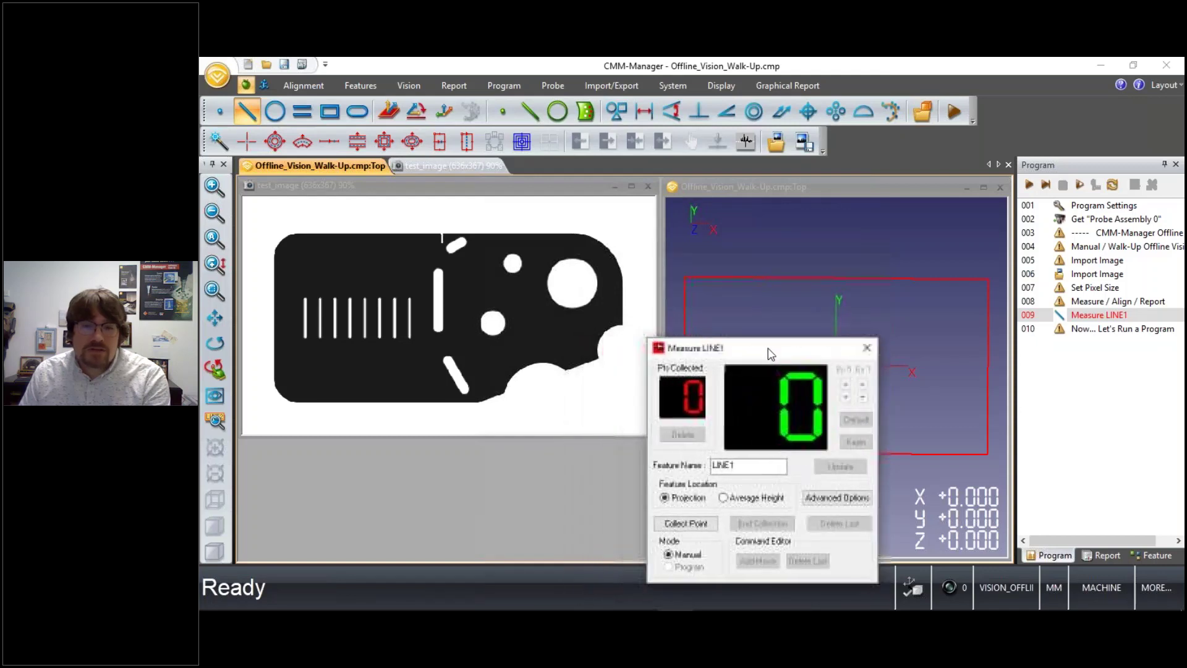
{"action": "left_click", "coordinate": [411, 141]}
{"action": "left_click", "coordinate": [456, 245]}
{"action": "left_click_drag", "start_coordinate": [455, 244], "coordinate": [439, 312]}
Step: Try the buffer tool on the lower edge, then magic-wand the part's straight bottom edge
{"action": "left_click", "coordinate": [275, 141]}
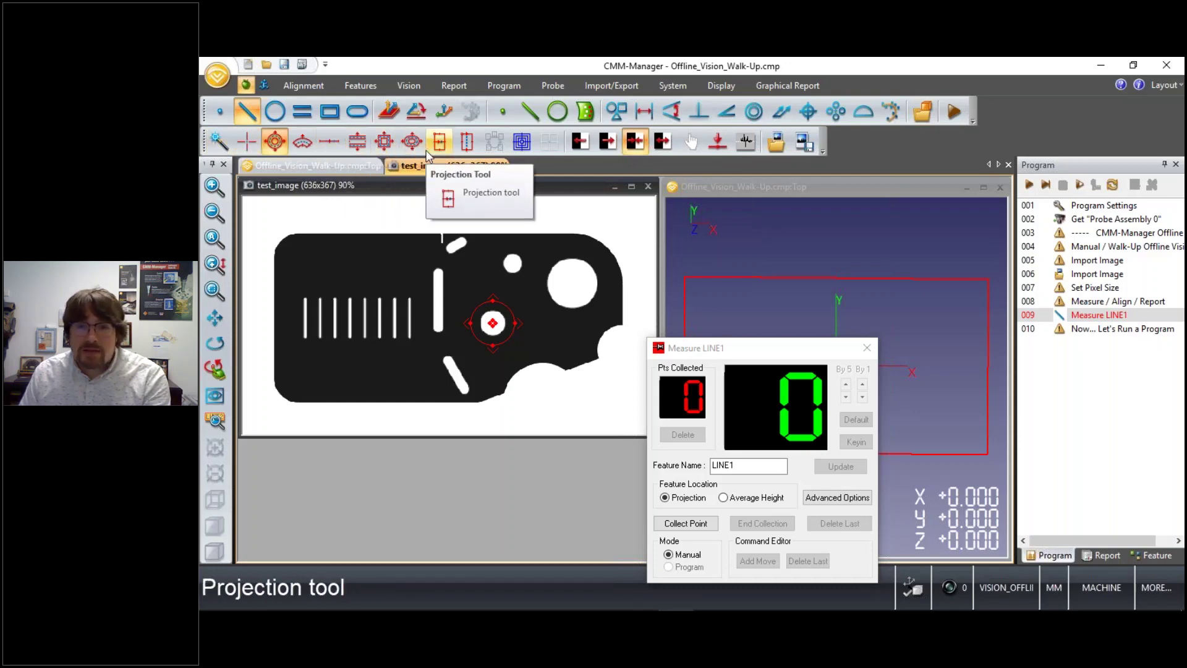
{"action": "left_click", "coordinate": [467, 142]}
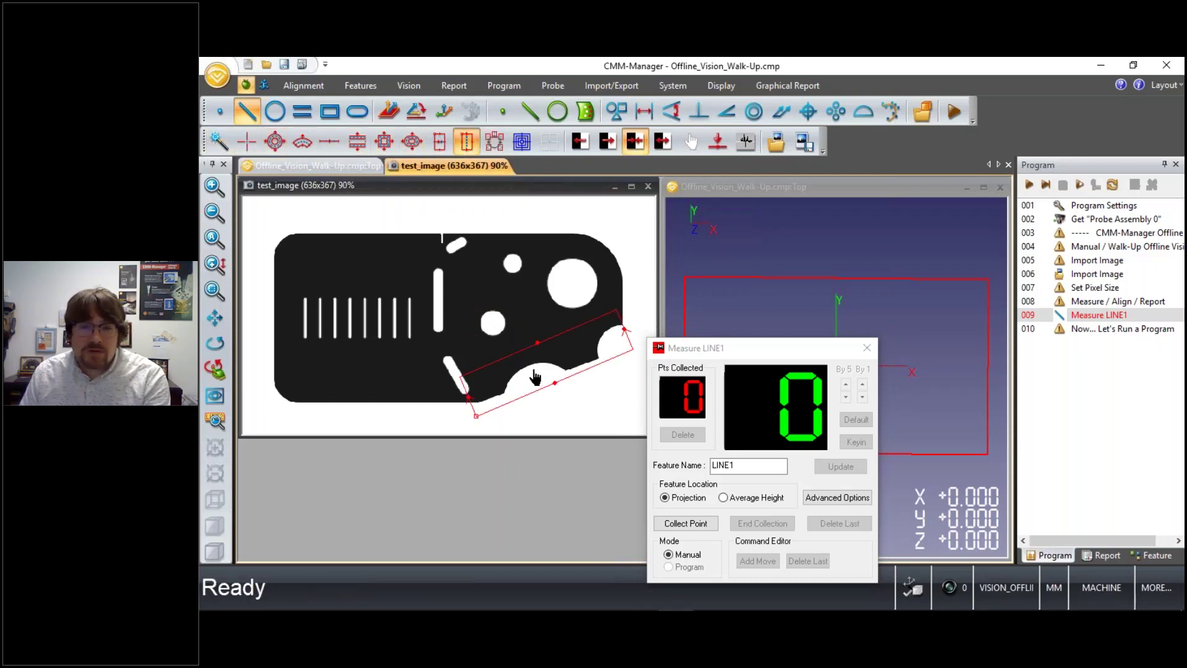
{"action": "left_click", "coordinate": [541, 379]}
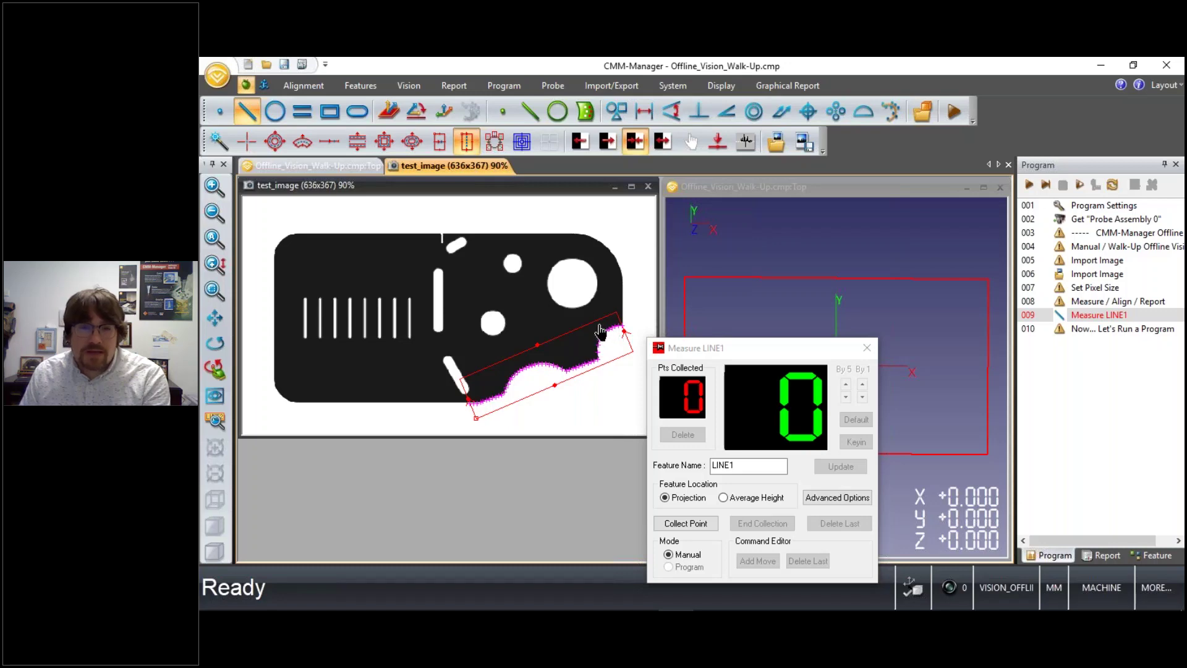
{"action": "left_click", "coordinate": [218, 148]}
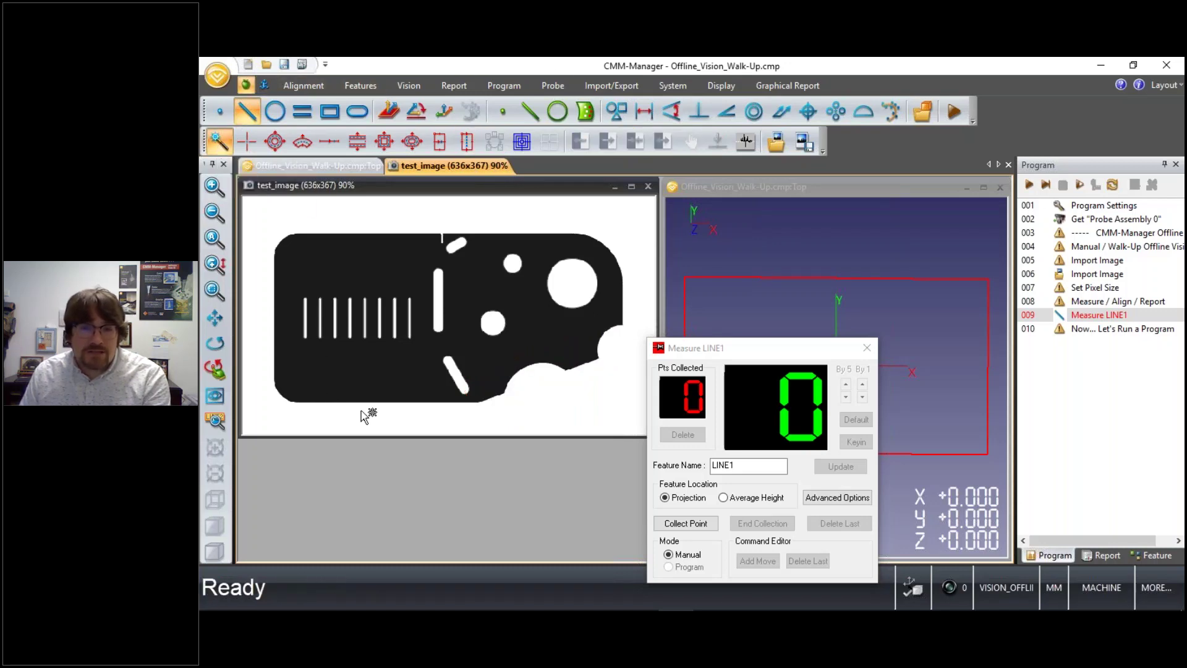
{"action": "left_click", "coordinate": [388, 403]}
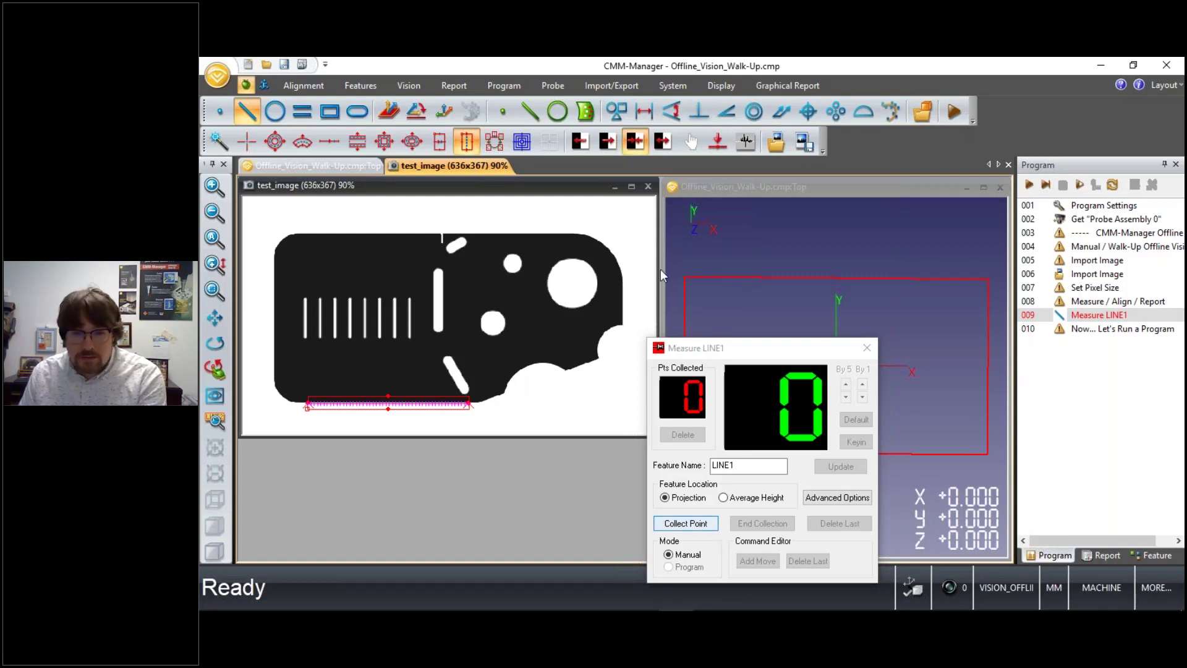
Step: Collect and finish LINE1 from the bottom-edge points
{"action": "left_click", "coordinate": [675, 496]}
{"action": "left_click", "coordinate": [695, 526]}
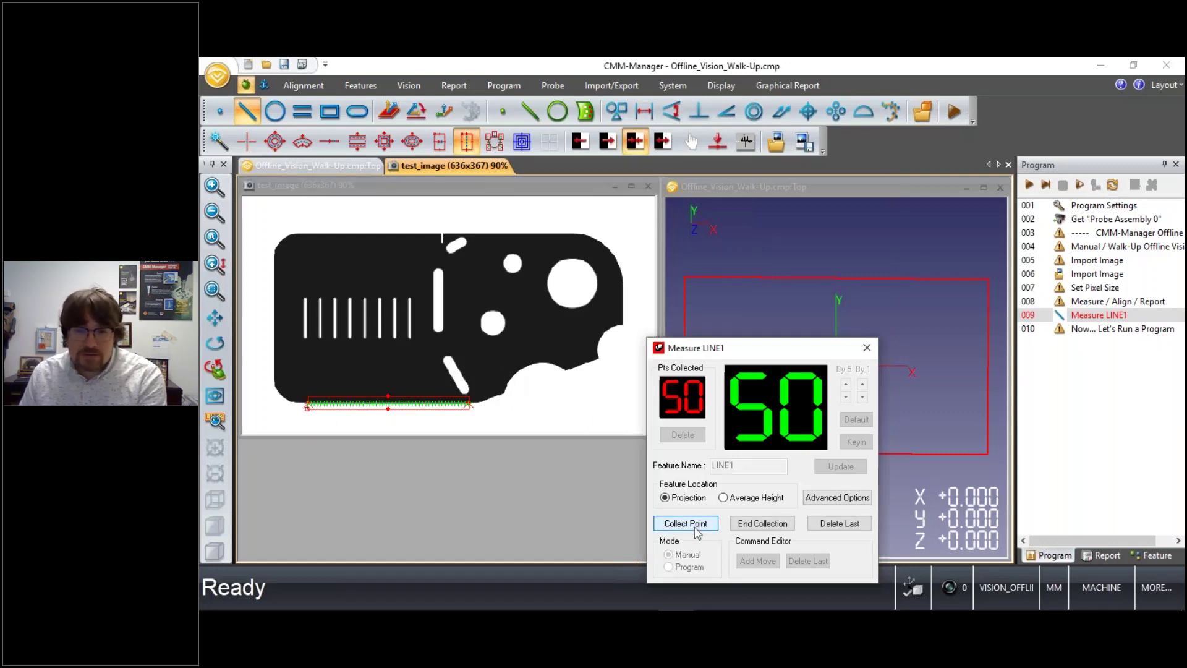
{"action": "left_click", "coordinate": [771, 525]}
{"action": "left_click", "coordinate": [772, 525]}
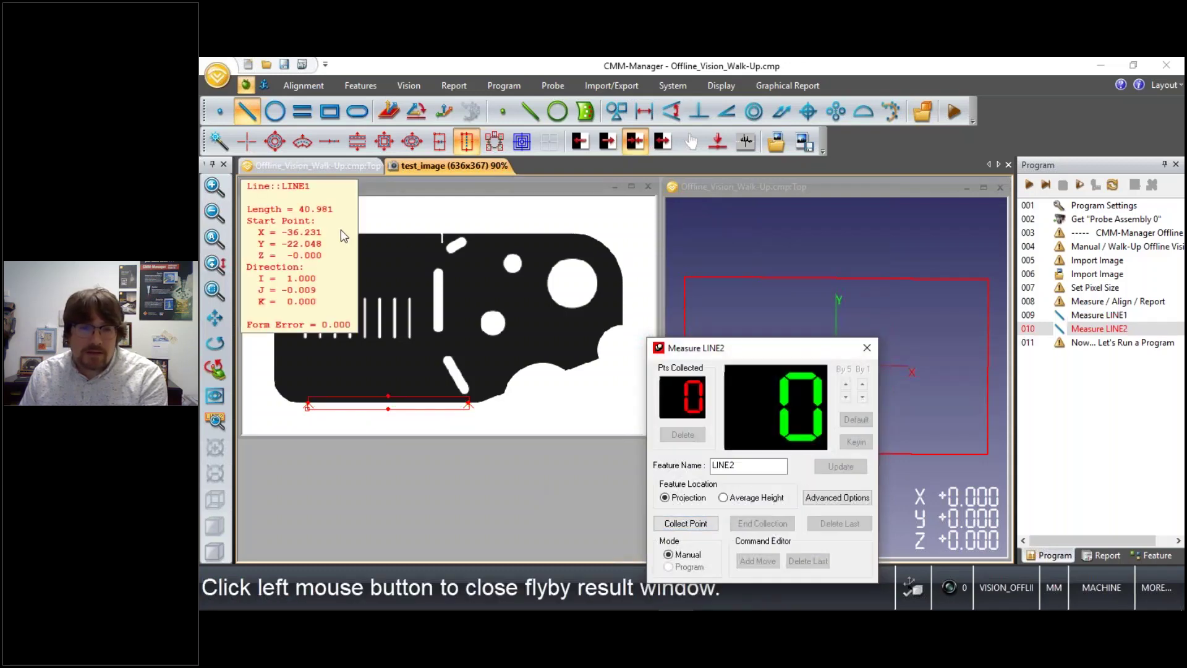
{"action": "left_click", "coordinate": [342, 230]}
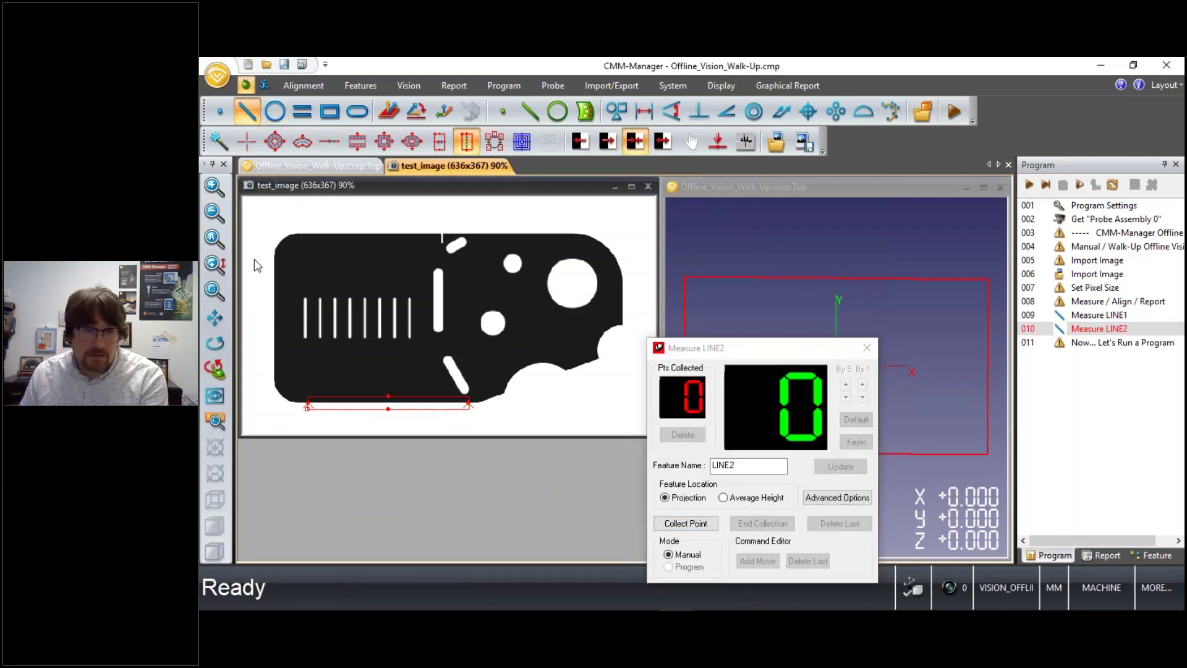
Step: Measure LINE2 along the part's left edge with the magic wand
{"action": "left_click", "coordinate": [218, 142]}
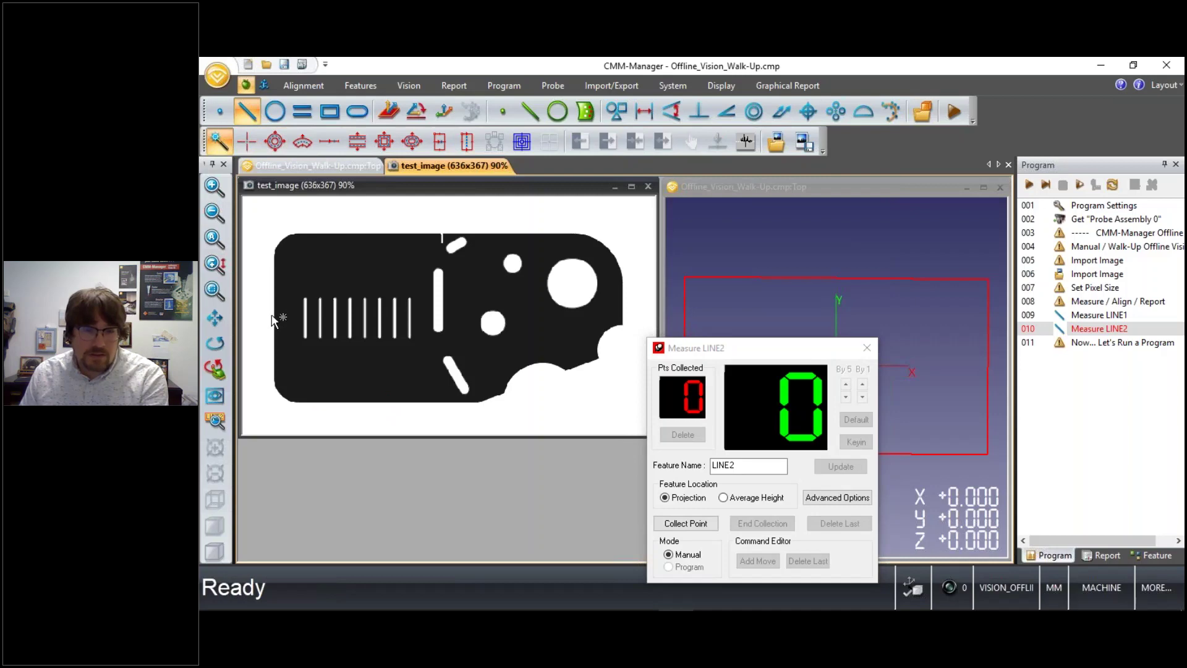
{"action": "left_click", "coordinate": [272, 319]}
{"action": "left_click", "coordinate": [686, 524]}
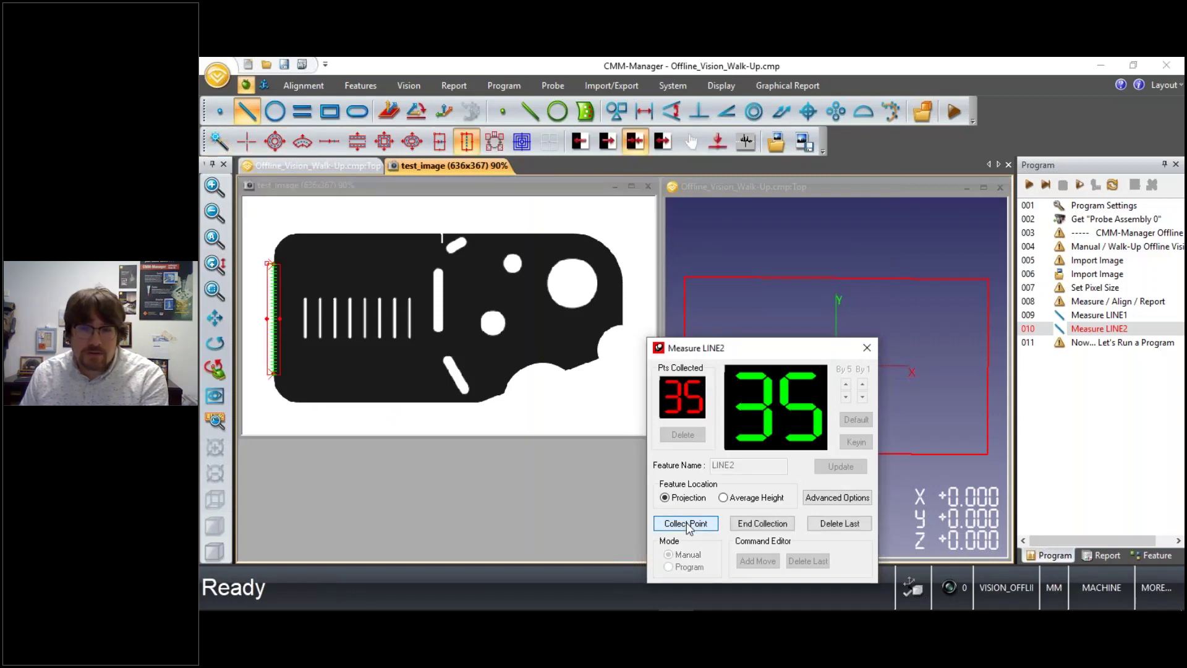
{"action": "left_click", "coordinate": [763, 524]}
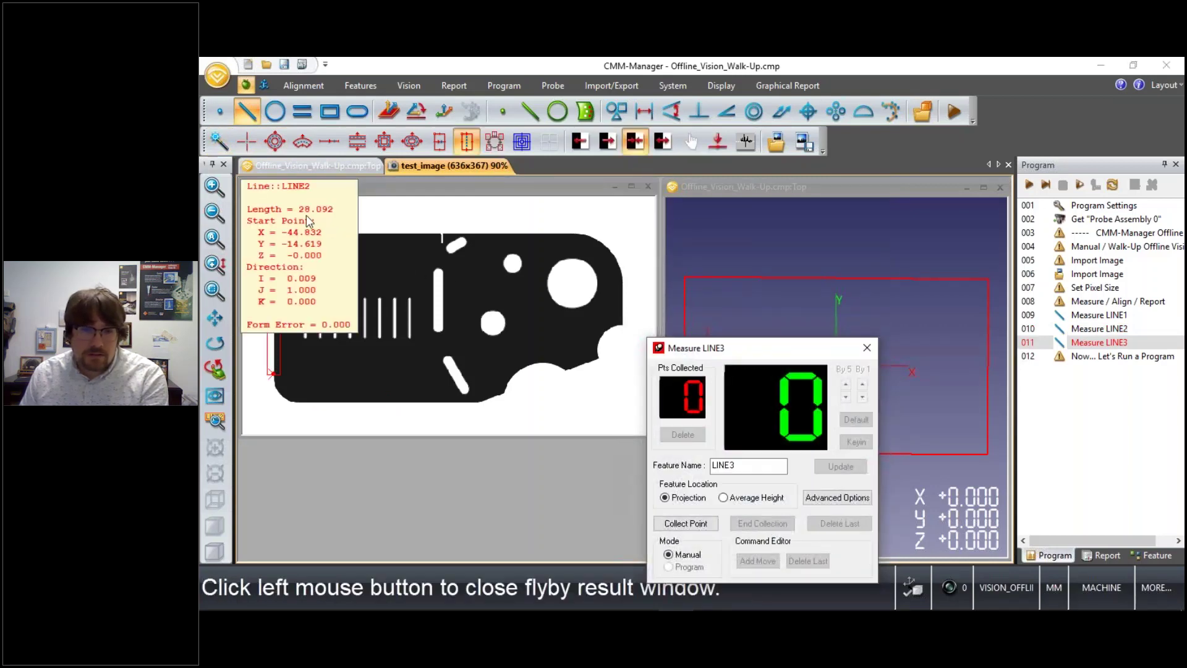
{"action": "left_click", "coordinate": [307, 221]}
Step: Measure LINE3 along the part's top edge with the magic wand
{"action": "left_click", "coordinate": [218, 141]}
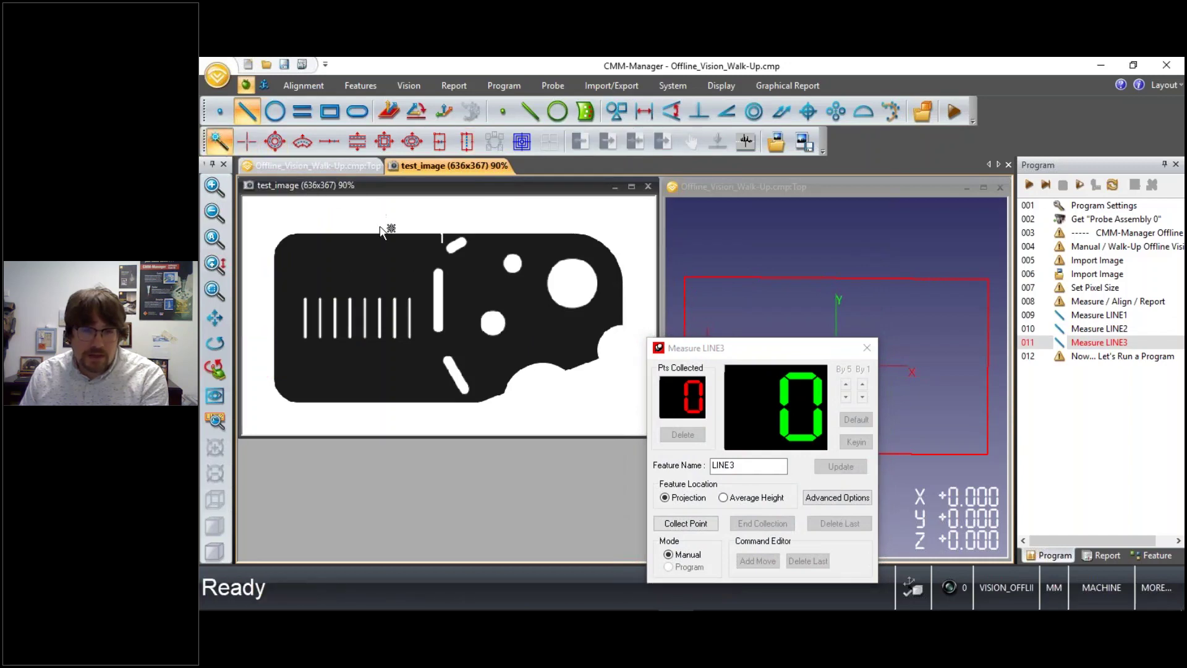
{"action": "left_click", "coordinate": [379, 235]}
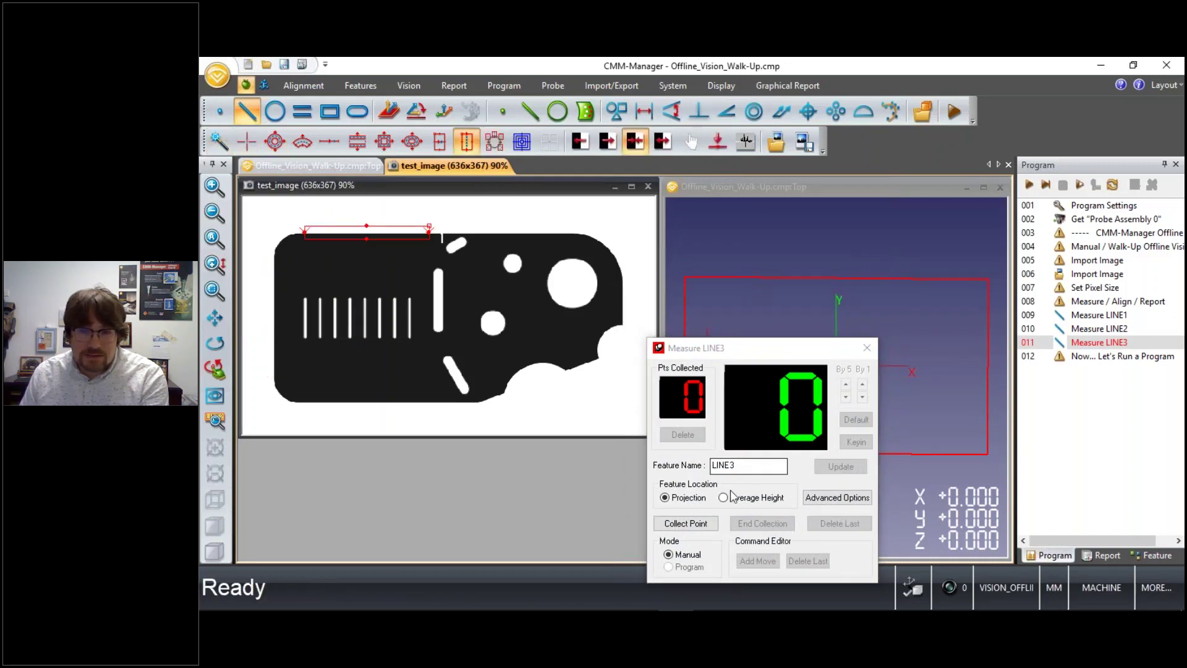
{"action": "left_click", "coordinate": [686, 523]}
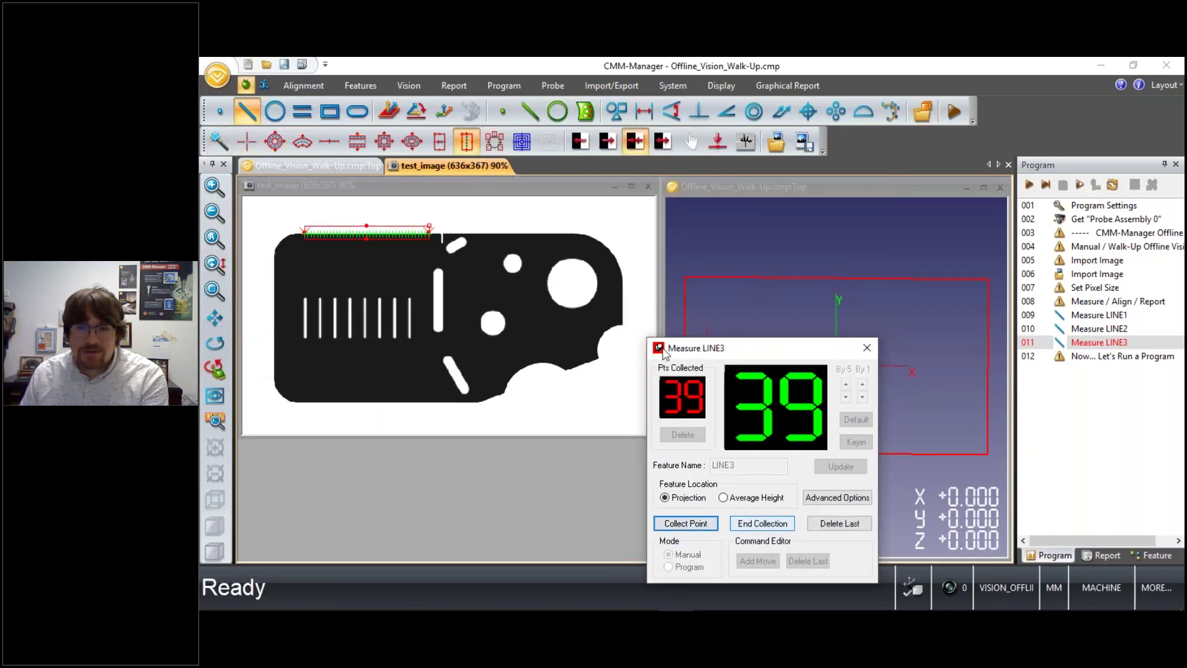
{"action": "left_click", "coordinate": [766, 525]}
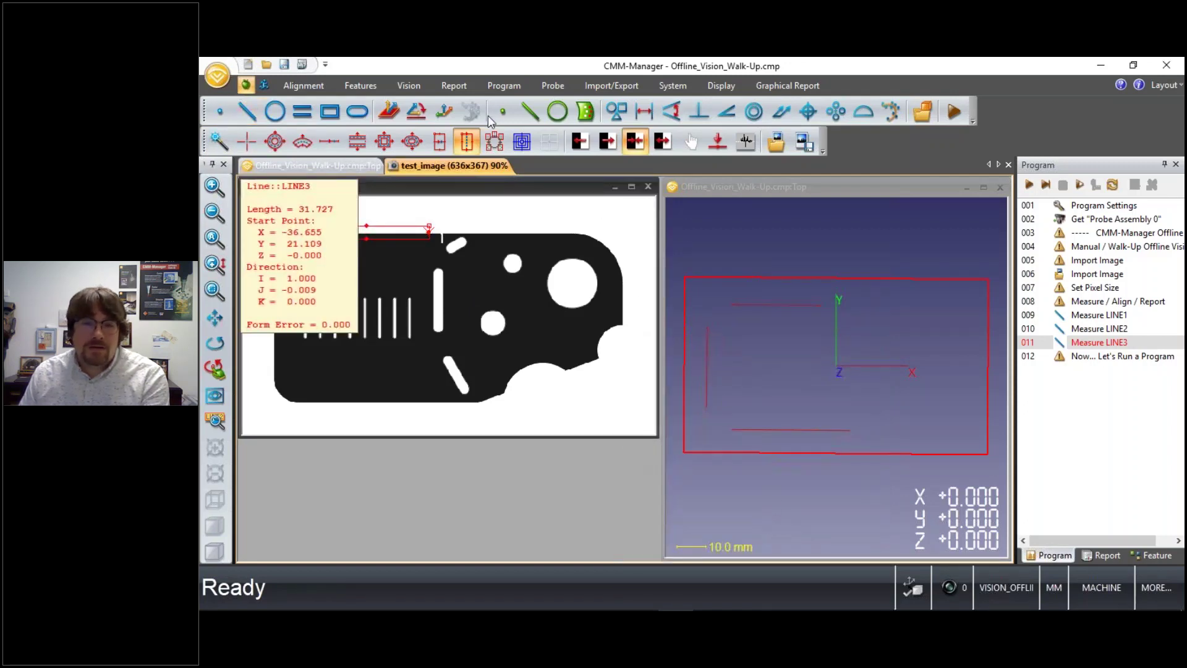
Step: Construct POINT1 at the intersection of LINE2 and LINE3 picked in the 3D view
{"action": "left_click", "coordinate": [503, 112]}
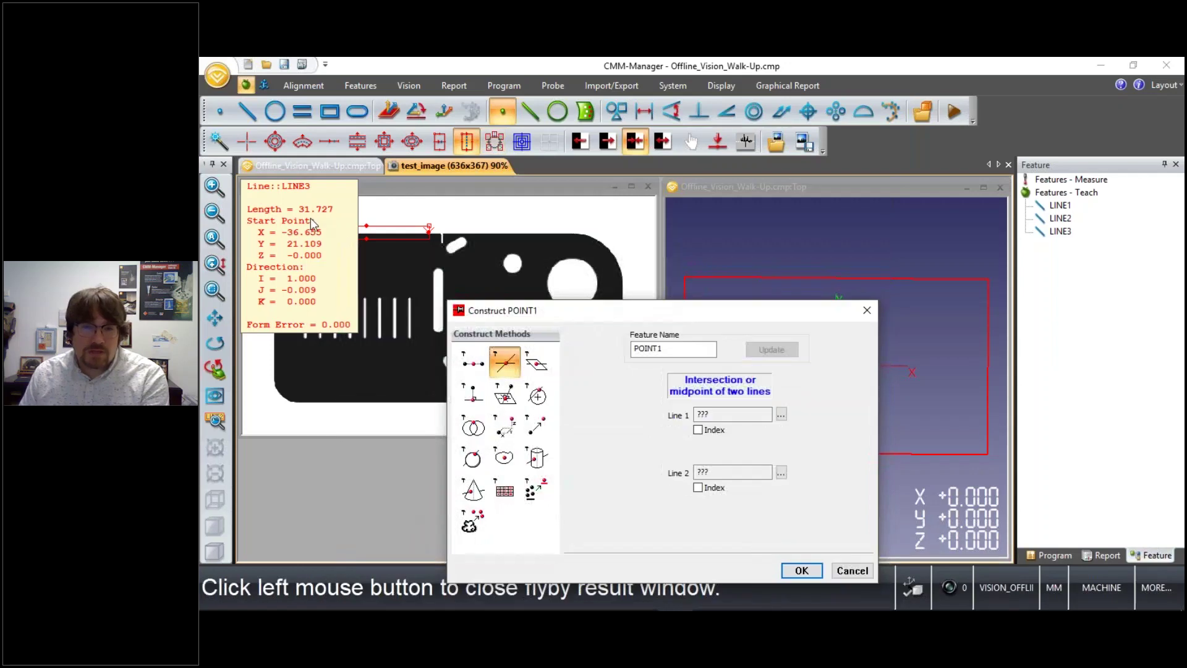
{"action": "left_click", "coordinate": [310, 217]}
{"action": "left_click_drag", "start_coordinate": [710, 311], "coordinate": [512, 302]}
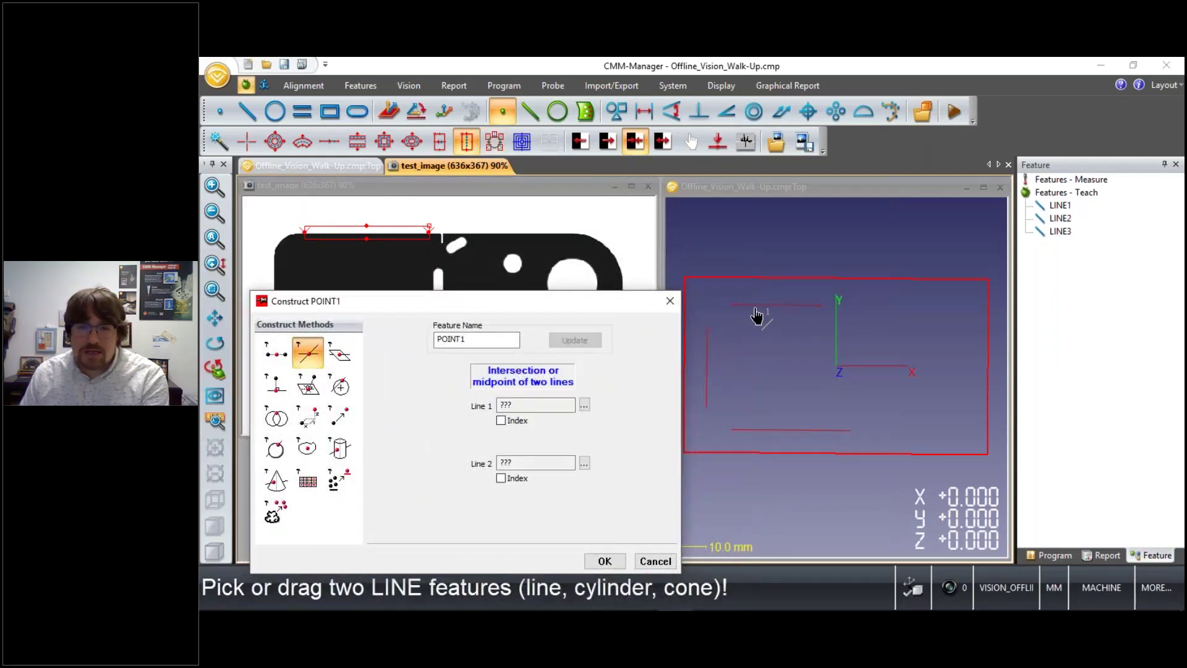
{"action": "left_click", "coordinate": [749, 325]}
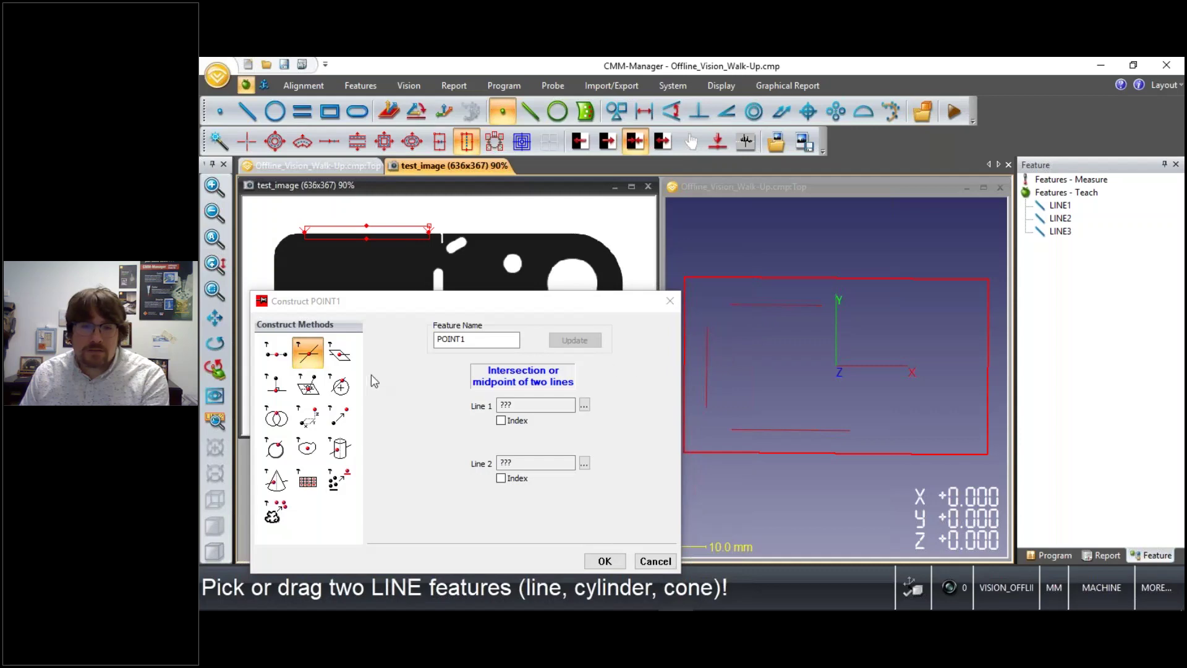
{"action": "left_click", "coordinate": [709, 371]}
{"action": "left_click", "coordinate": [773, 310]}
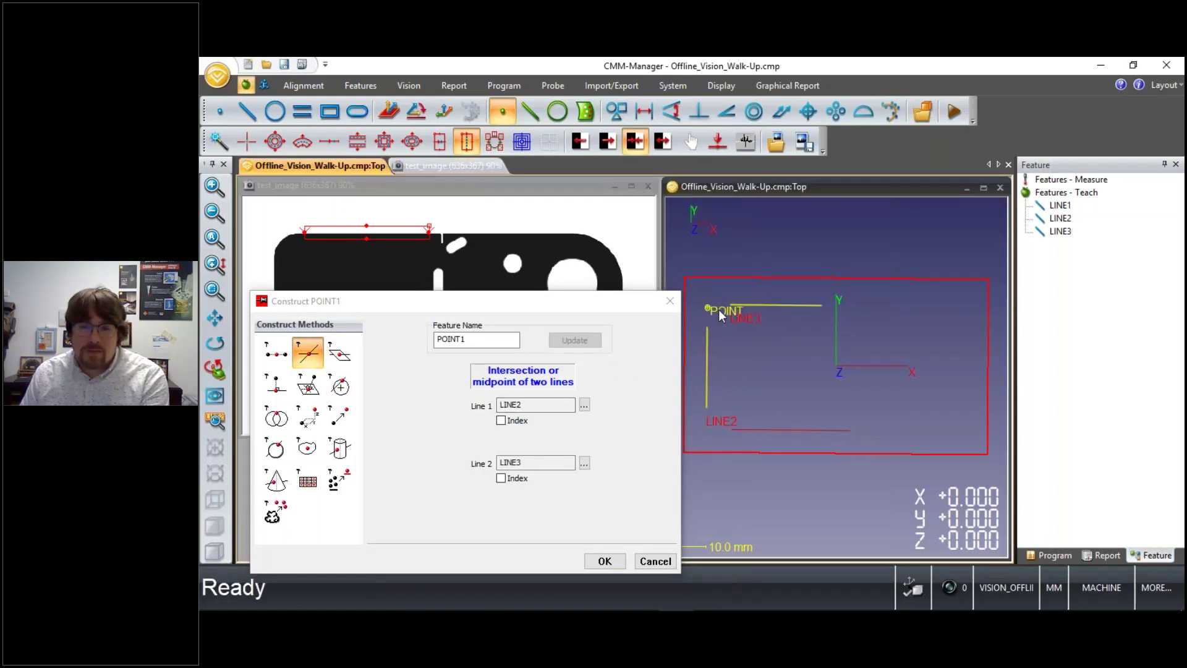
{"action": "left_click", "coordinate": [595, 561]}
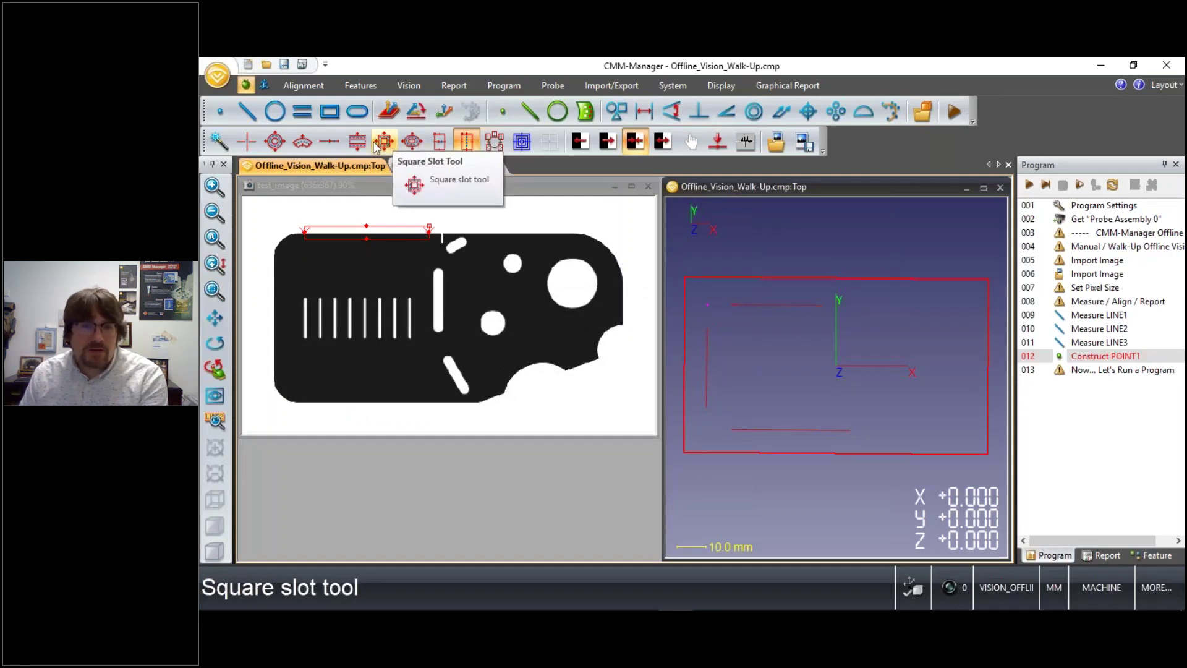
Step: Set the origin at POINT1, then align X Plus to LINE3 without resetting the origin
{"action": "left_click", "coordinate": [443, 114]}
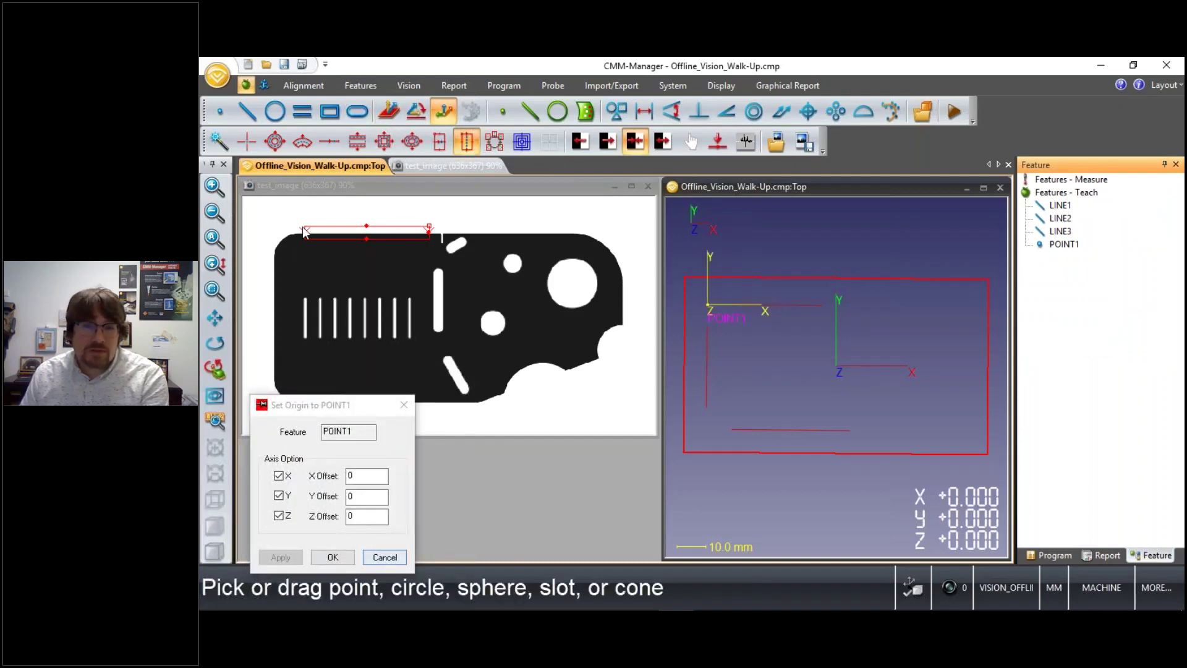
{"action": "left_click", "coordinate": [333, 557]}
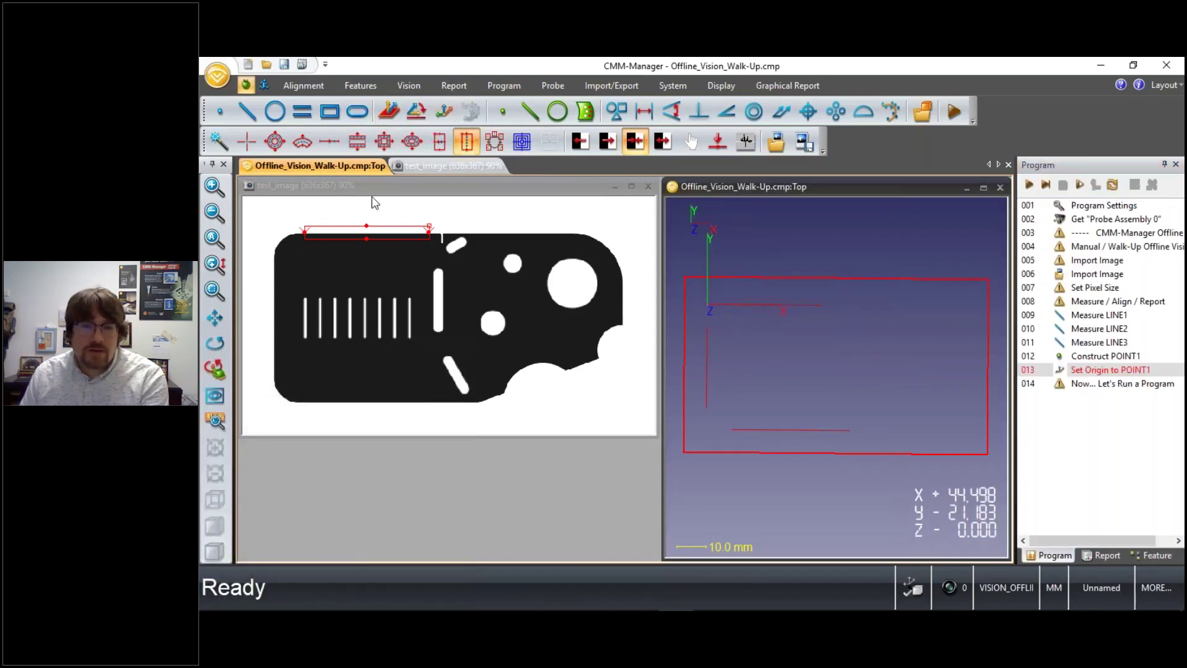
{"action": "left_click", "coordinate": [415, 112]}
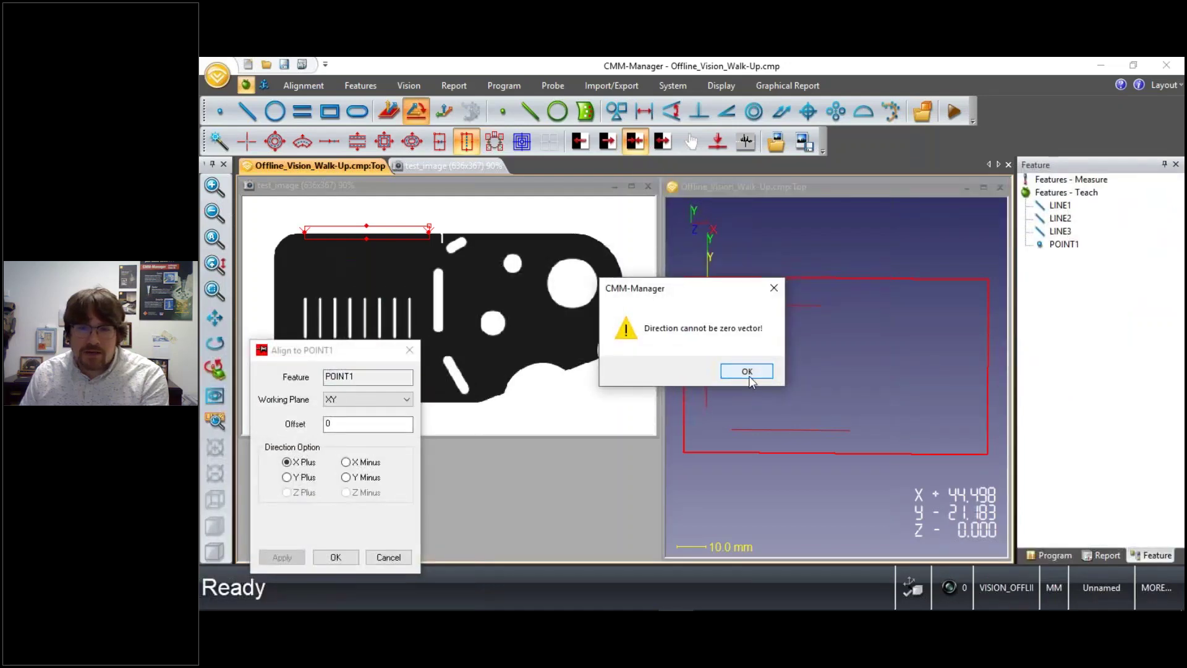
{"action": "left_click", "coordinate": [748, 371]}
{"action": "left_click", "coordinate": [803, 309]}
{"action": "left_click", "coordinate": [272, 521]}
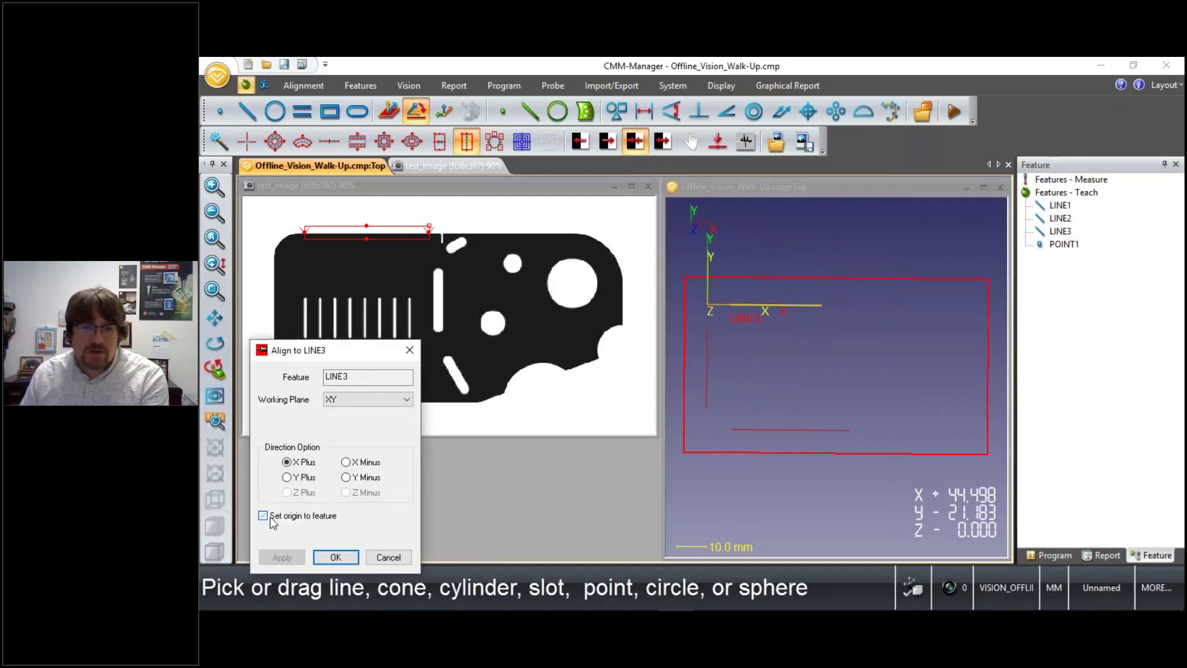
{"action": "left_click", "coordinate": [286, 462]}
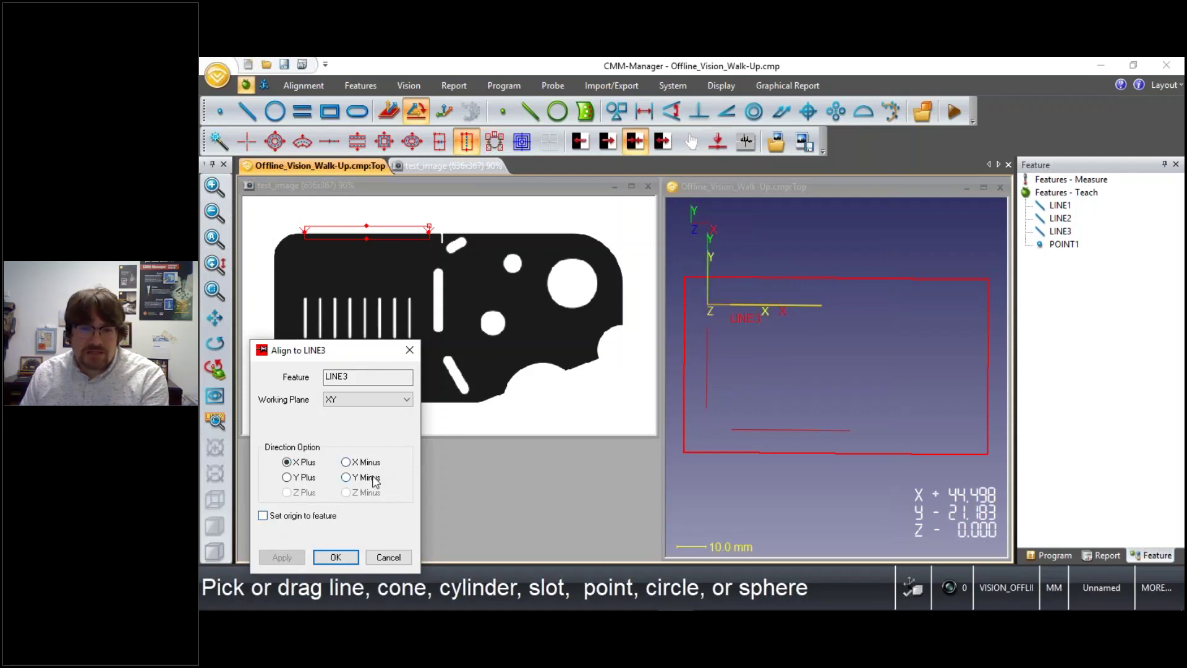
{"action": "left_click", "coordinate": [336, 558]}
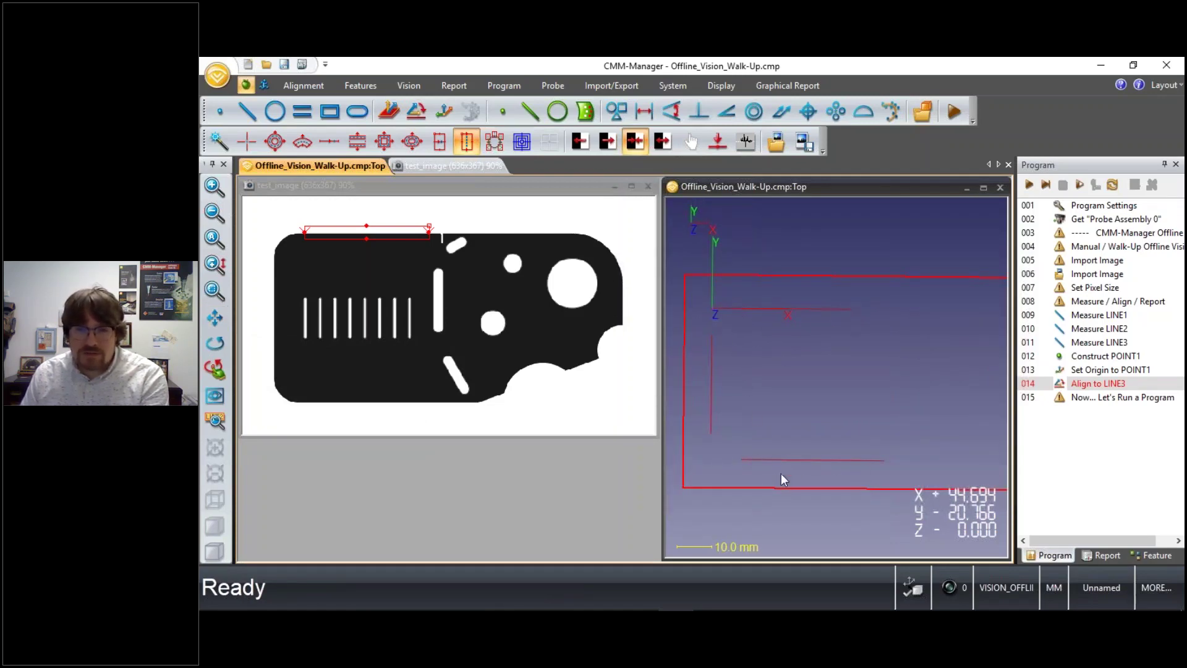
{"action": "scroll", "coordinate": [829, 366], "scroll_direction": "down", "scroll_amount": 1}
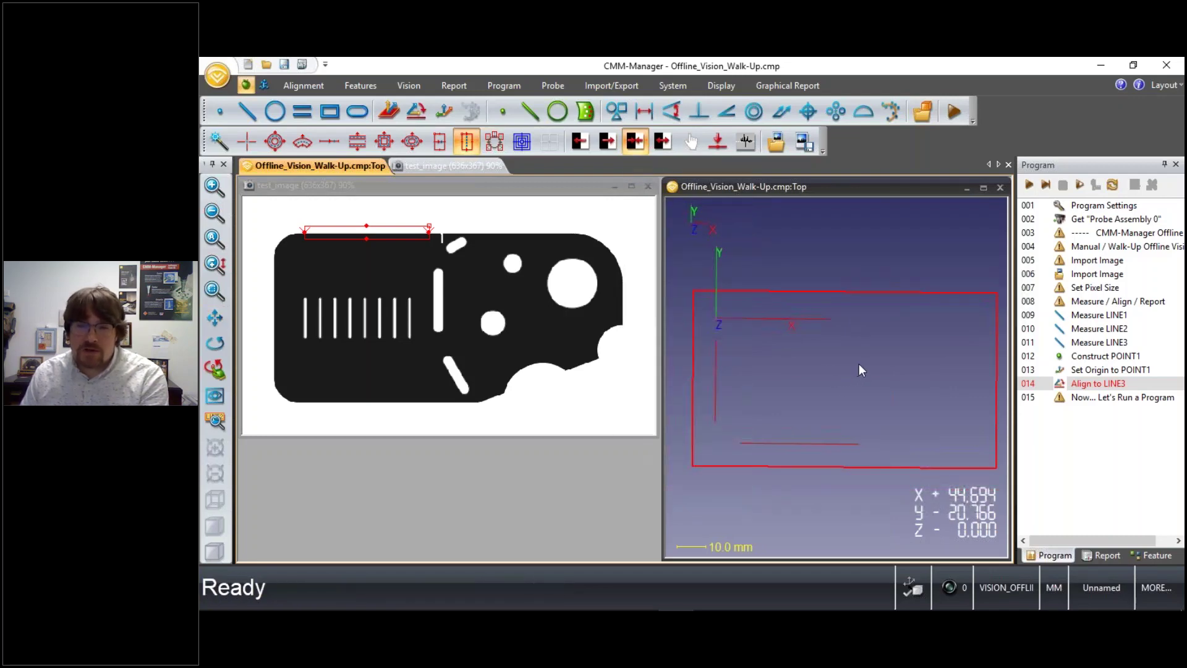
Step: Measure CIRCLE1 on the large hole near the part's right end
{"action": "left_click", "coordinate": [275, 114]}
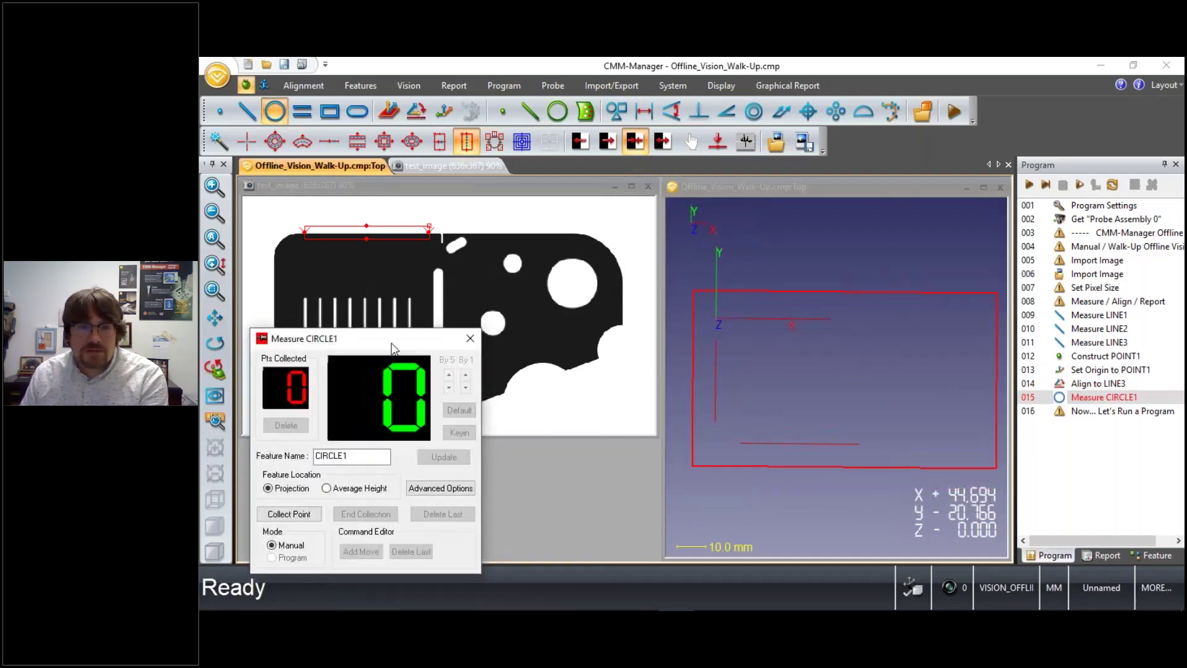
{"action": "left_click_drag", "start_coordinate": [391, 344], "coordinate": [700, 354]}
{"action": "left_click", "coordinate": [217, 141]}
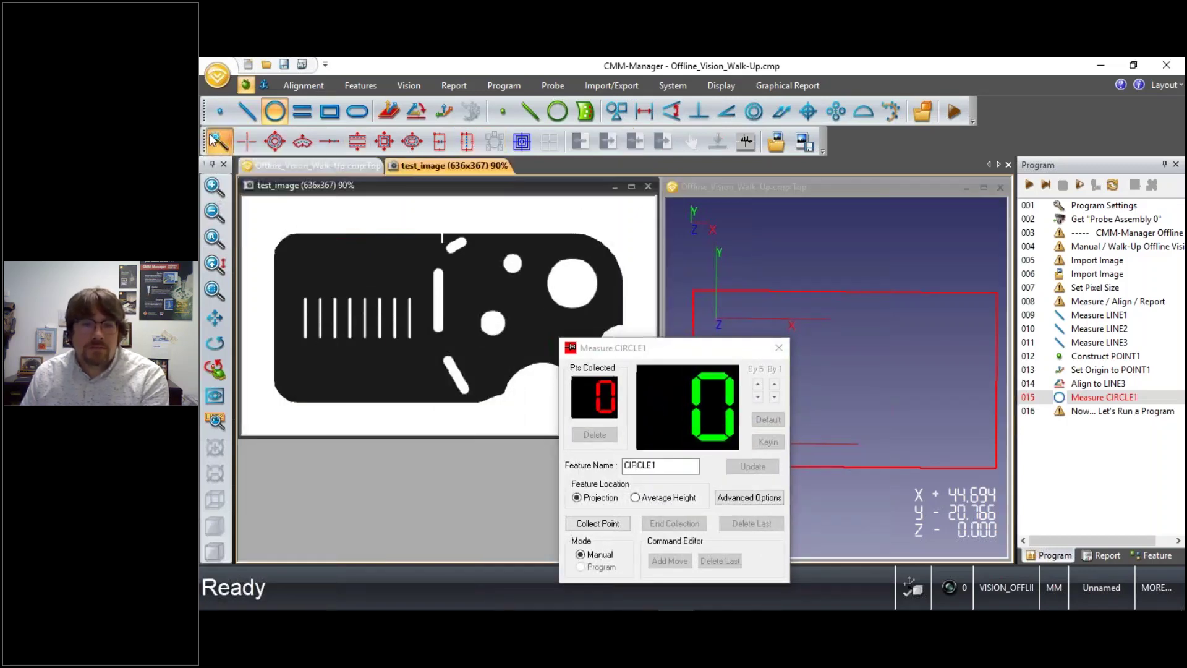
{"action": "left_click", "coordinate": [572, 272]}
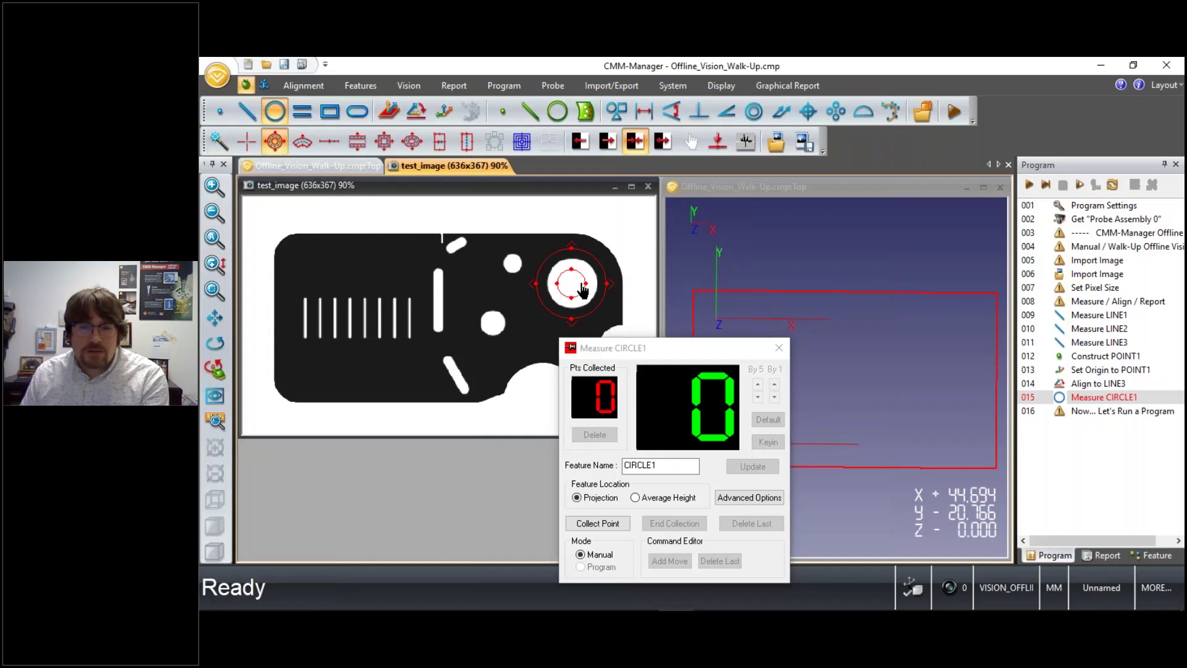
{"action": "left_click", "coordinate": [608, 524]}
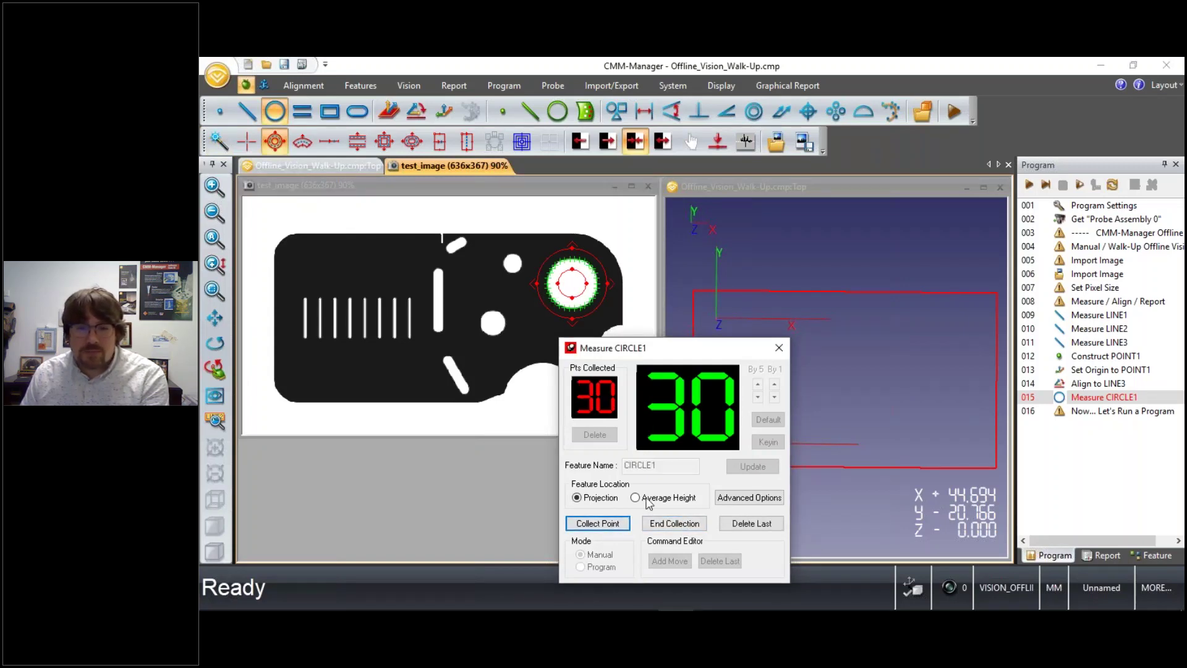
{"action": "left_click", "coordinate": [676, 525]}
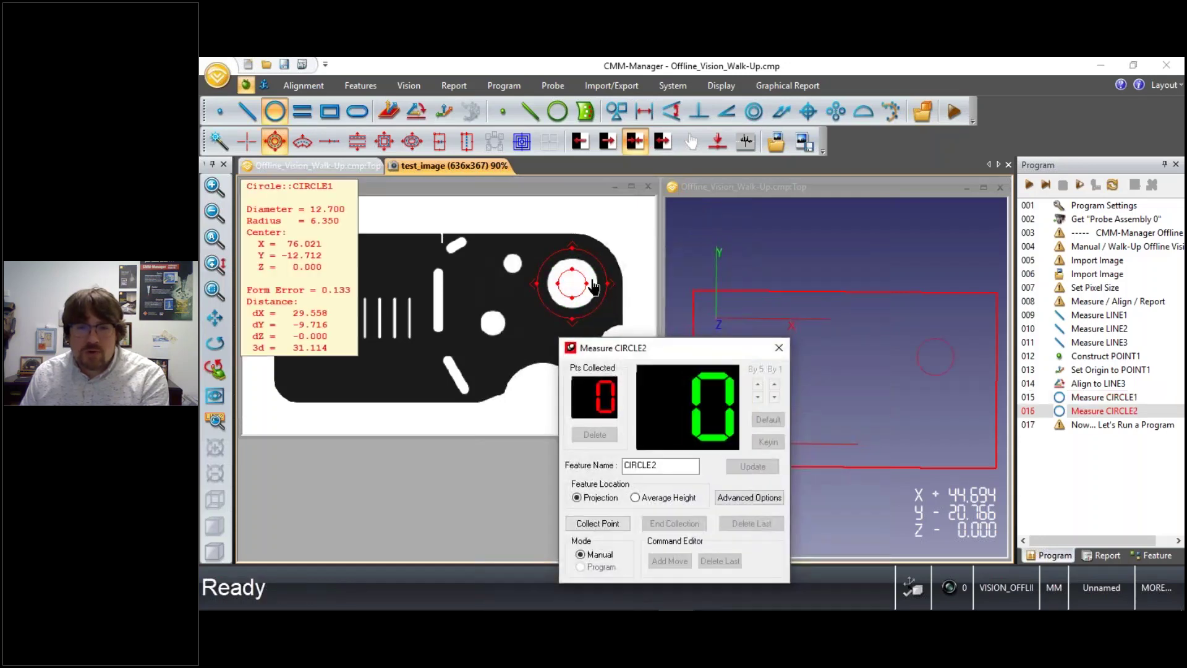
Step: Measure CIRCLE2 on the middle hole and CIRCLE3 (diameter 4.710) on the upper hole
{"action": "left_click_drag", "start_coordinate": [592, 286], "coordinate": [492, 323]}
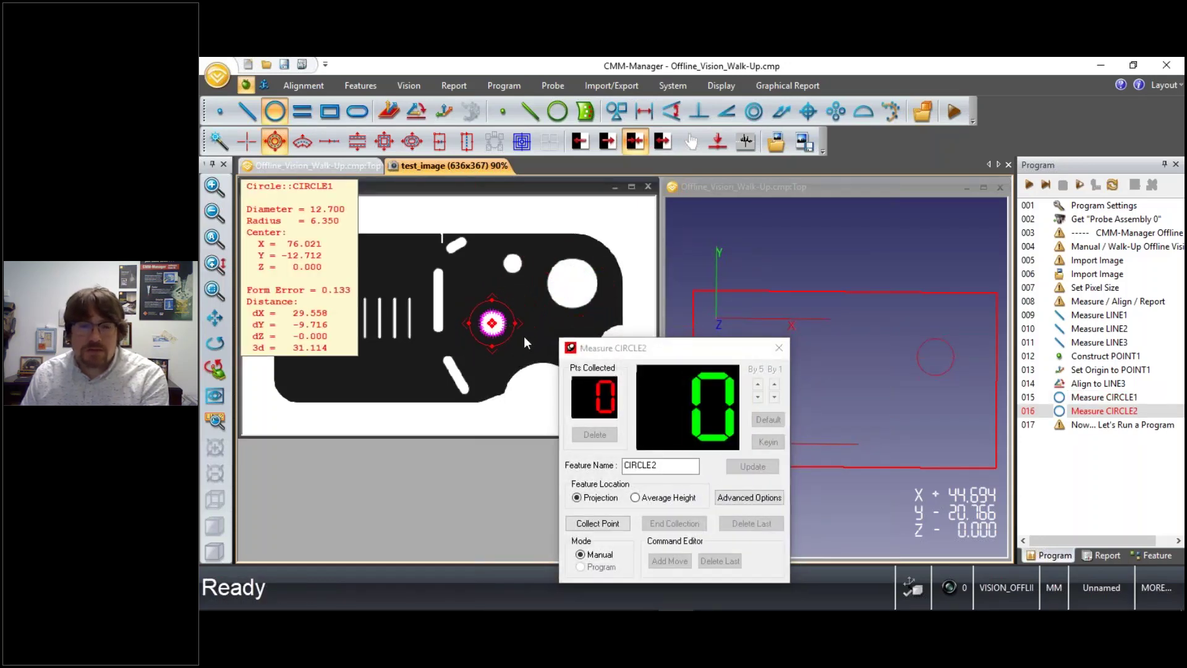
{"action": "left_click", "coordinate": [599, 523]}
{"action": "left_click", "coordinate": [675, 523]}
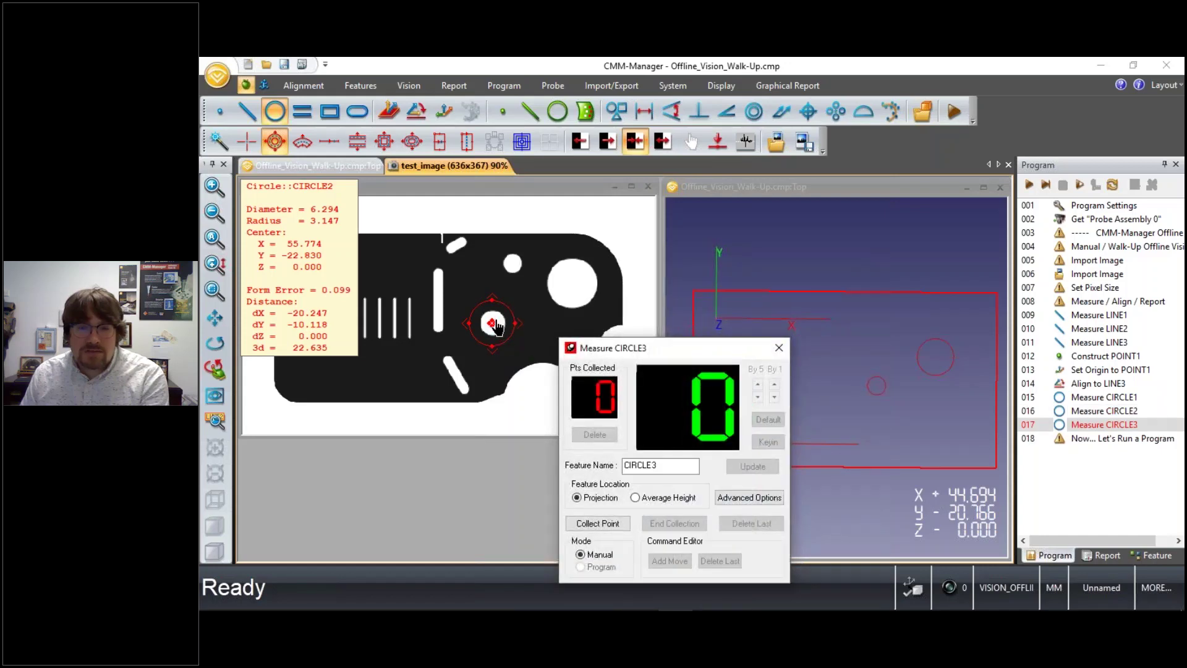
{"action": "left_click", "coordinate": [513, 264]}
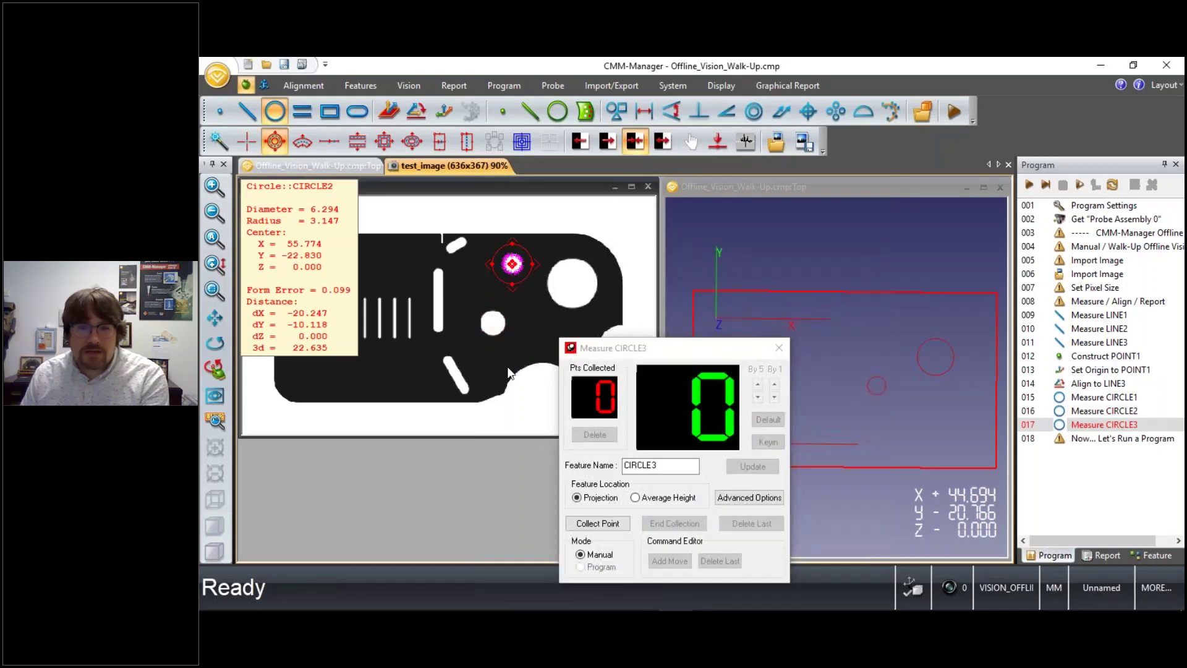
{"action": "left_click", "coordinate": [604, 524]}
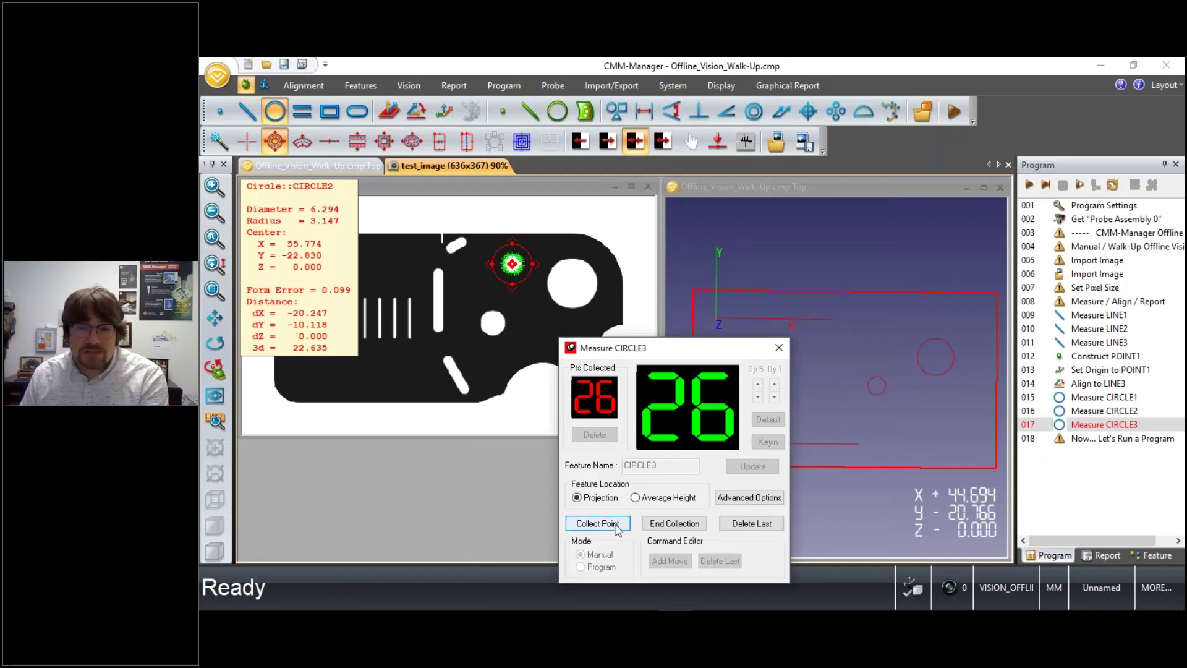
{"action": "left_click", "coordinate": [657, 525]}
{"action": "left_click", "coordinate": [357, 111]}
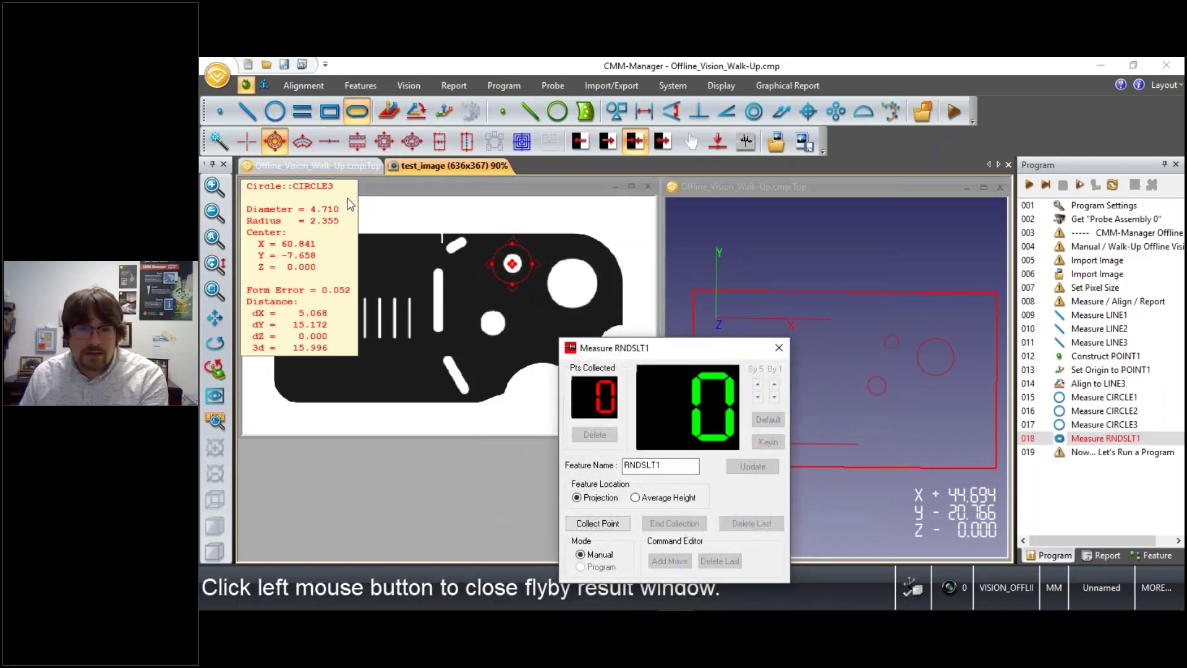
Step: Measure the angled lower slot as RNDSLT1 with the round-slot target and auto-detect
{"action": "left_click", "coordinate": [411, 141]}
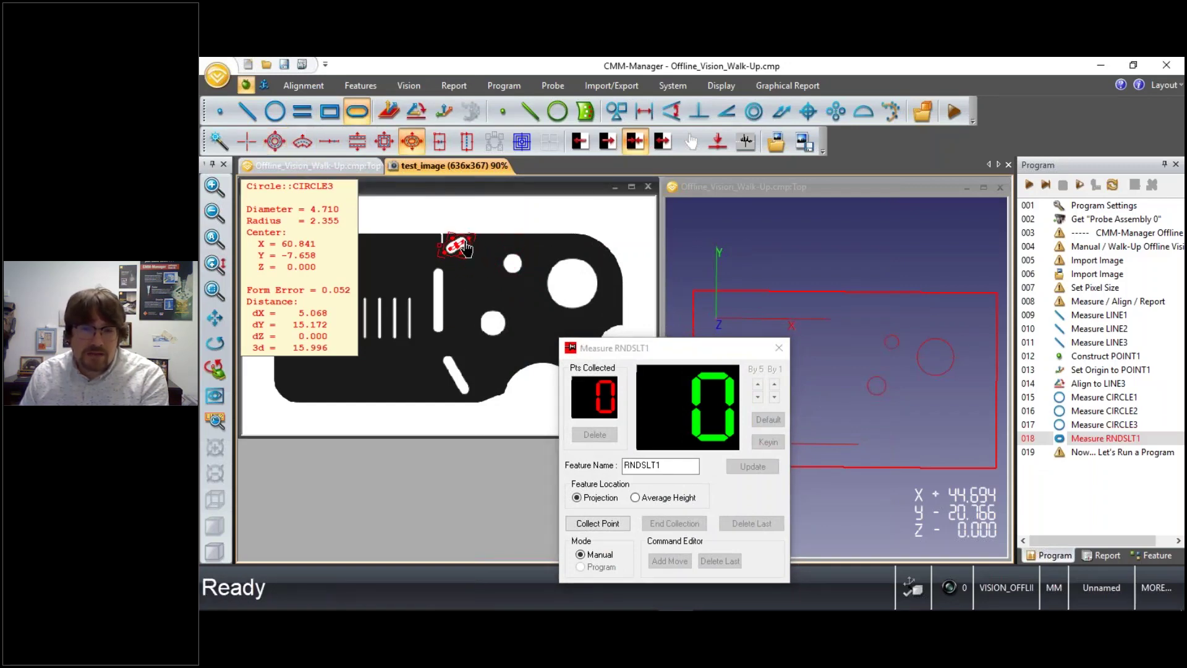
{"action": "left_click_drag", "start_coordinate": [470, 251], "coordinate": [468, 259]}
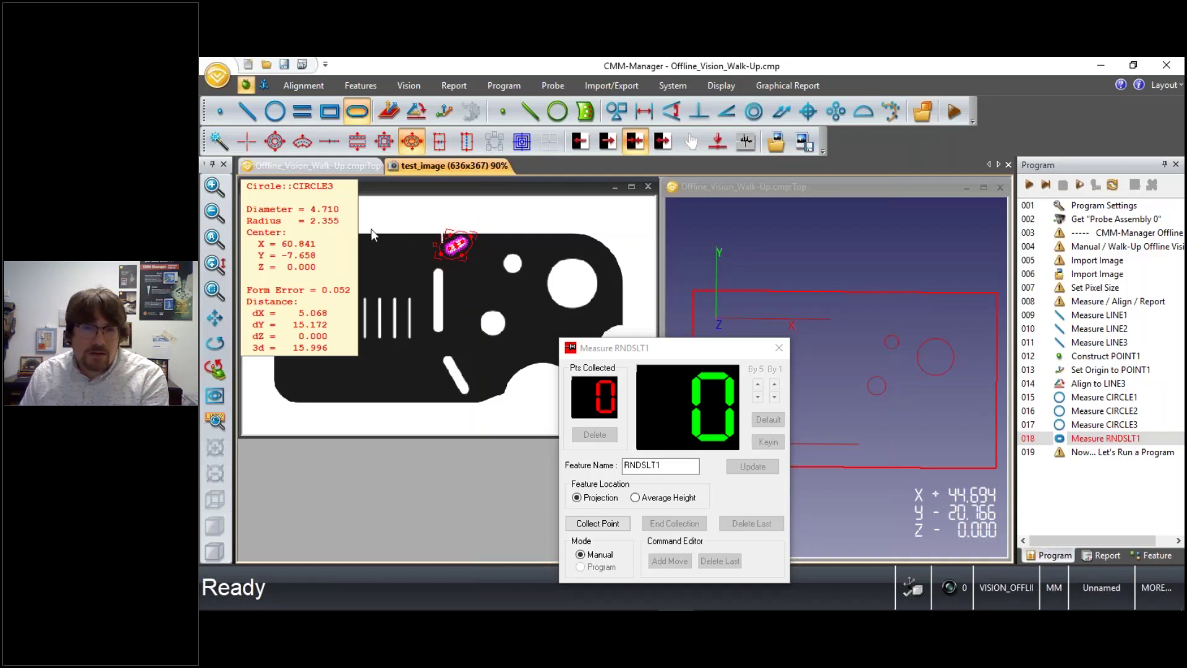
{"action": "left_click", "coordinate": [219, 141]}
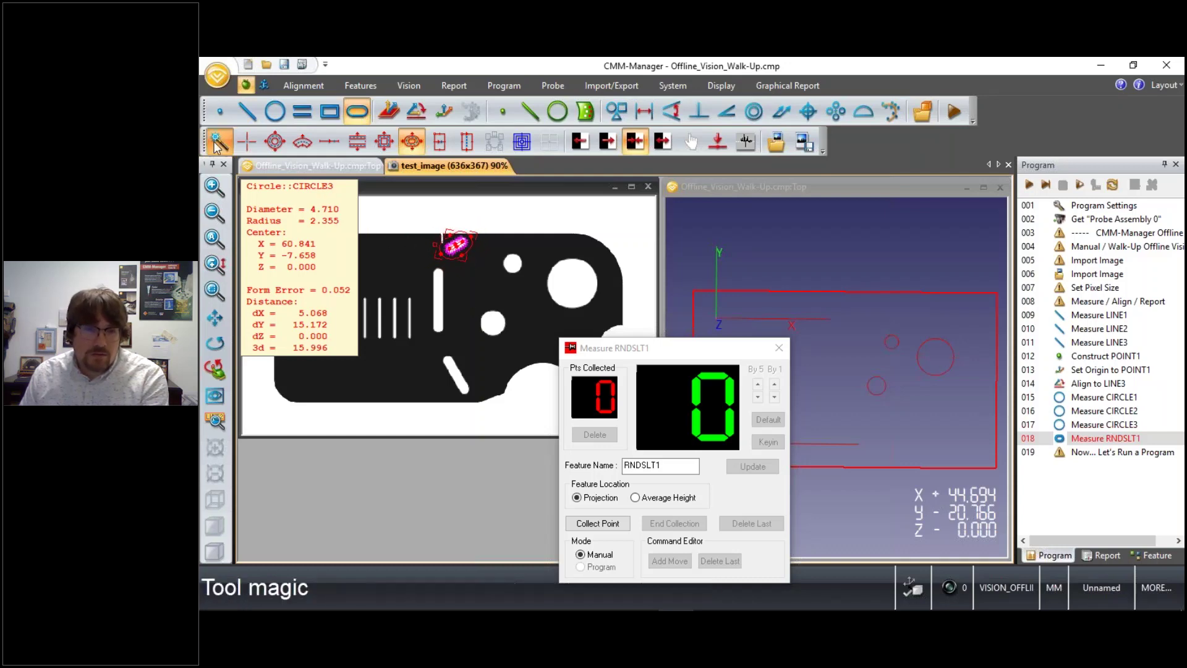
{"action": "left_click", "coordinate": [451, 378]}
{"action": "left_click", "coordinate": [453, 378]}
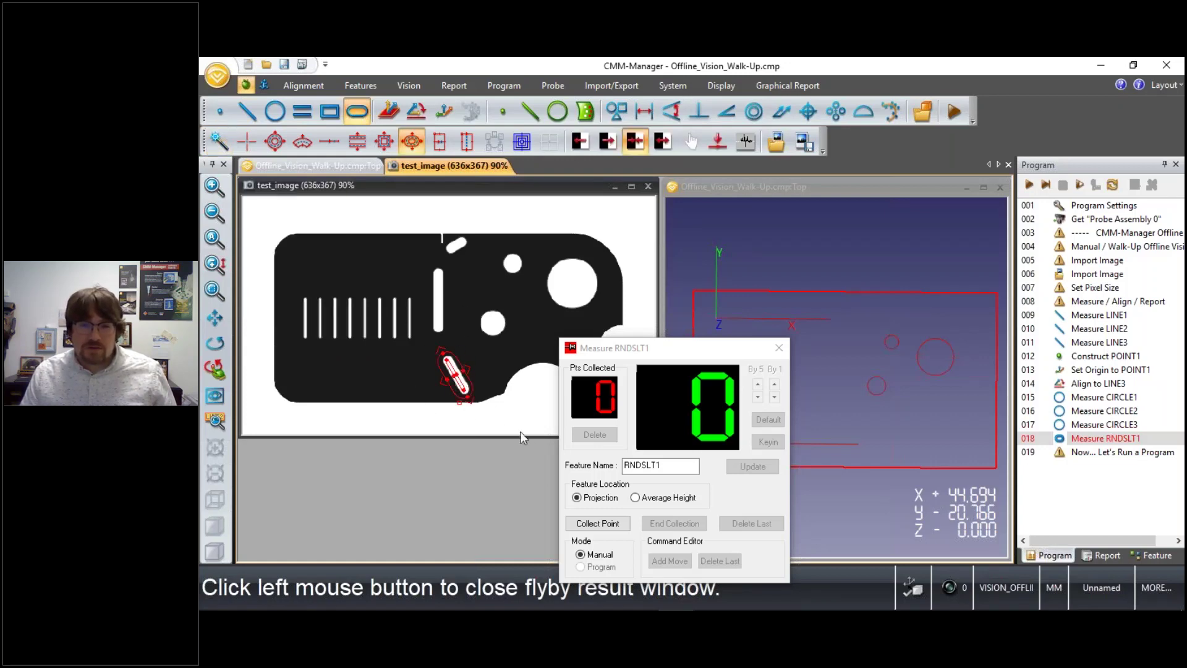
{"action": "left_click", "coordinate": [604, 525]}
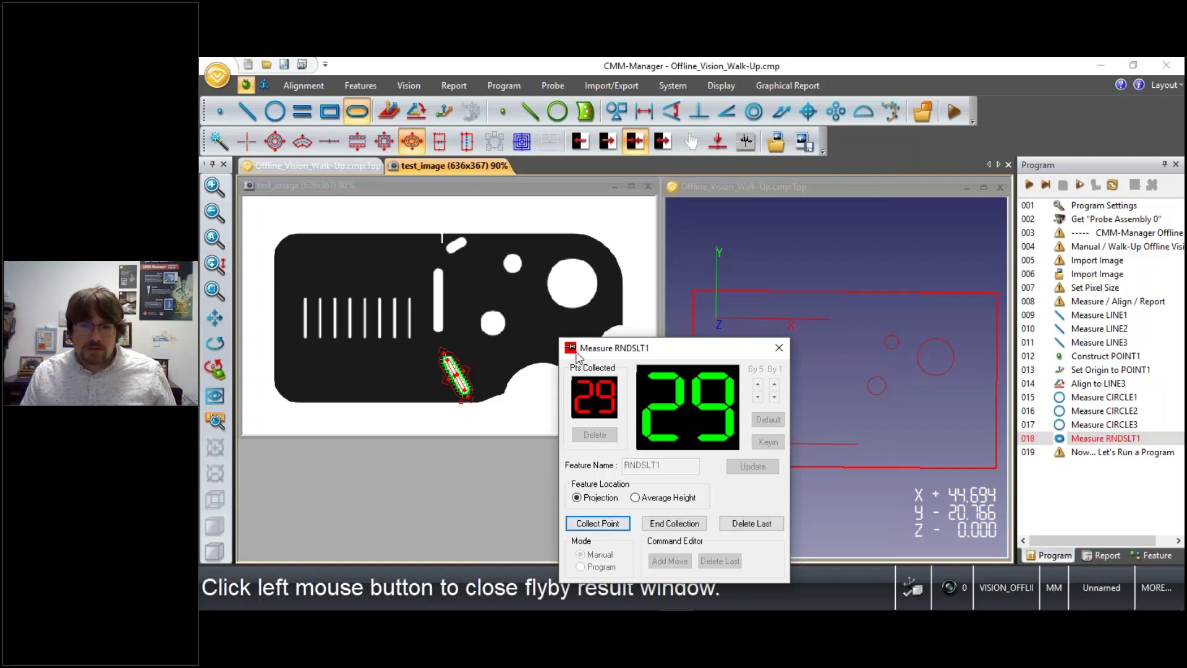
{"action": "left_click", "coordinate": [672, 525]}
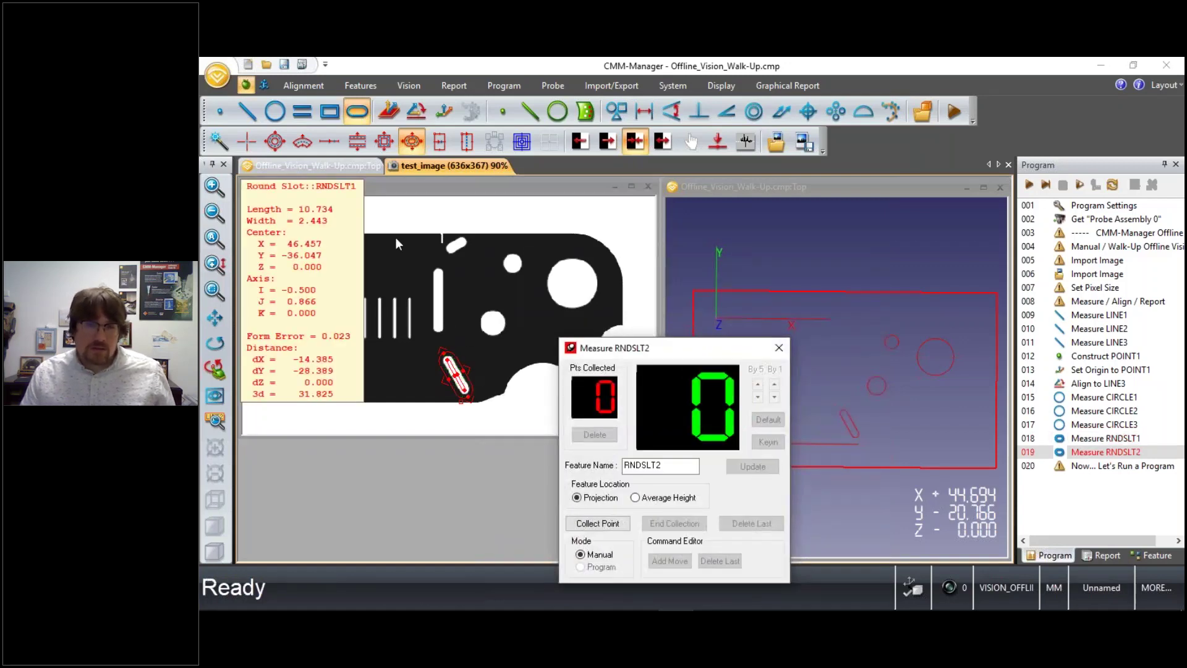
Step: Measure the long vertical slot as RNDSLT2 and the small top slot as RNDSLT3 (5.586 × 2.438)
{"action": "left_click", "coordinate": [442, 299]}
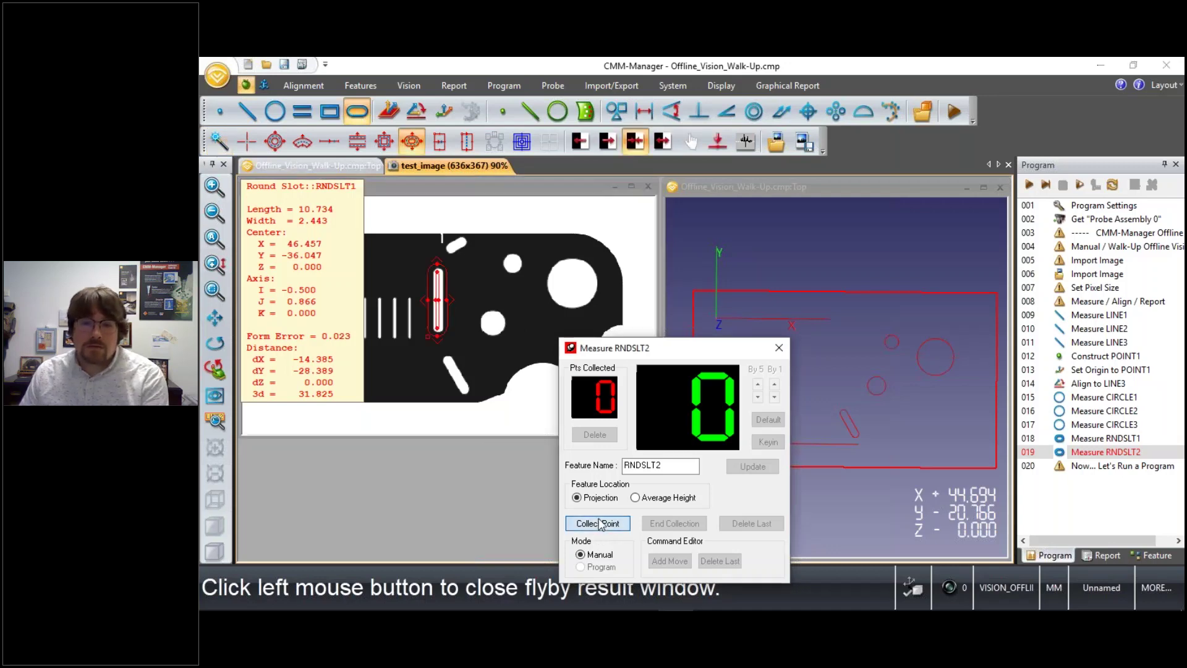
{"action": "left_click", "coordinate": [597, 523]}
{"action": "left_click", "coordinate": [670, 526]}
{"action": "left_click", "coordinate": [218, 143]}
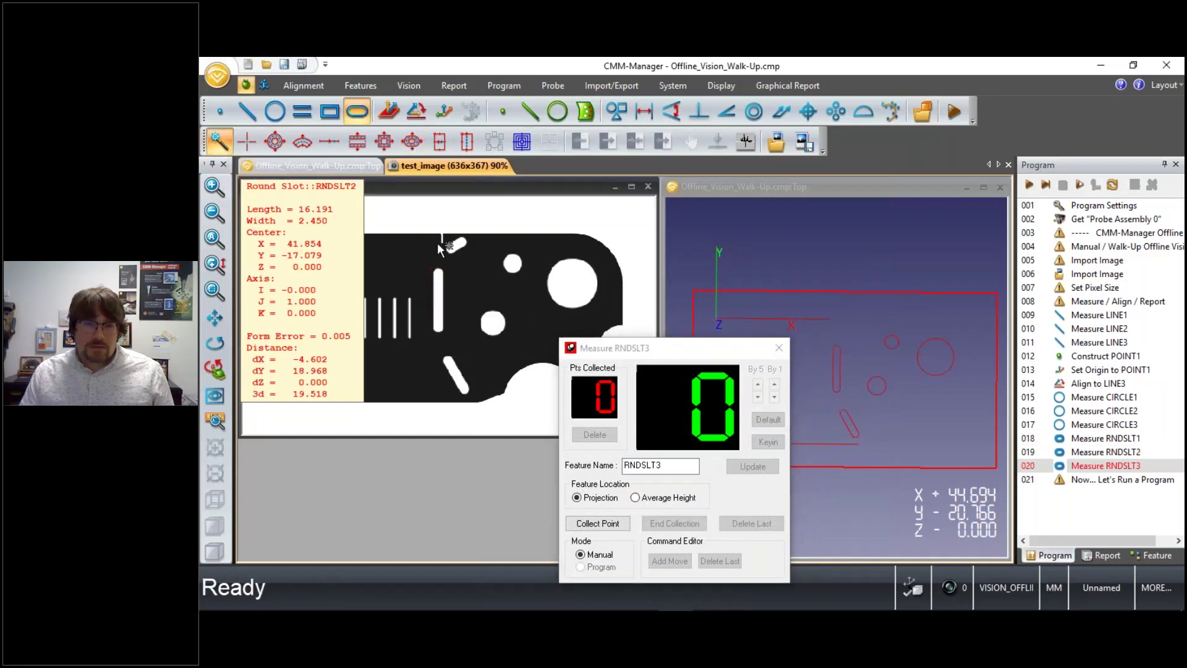
{"action": "left_click", "coordinate": [460, 247]}
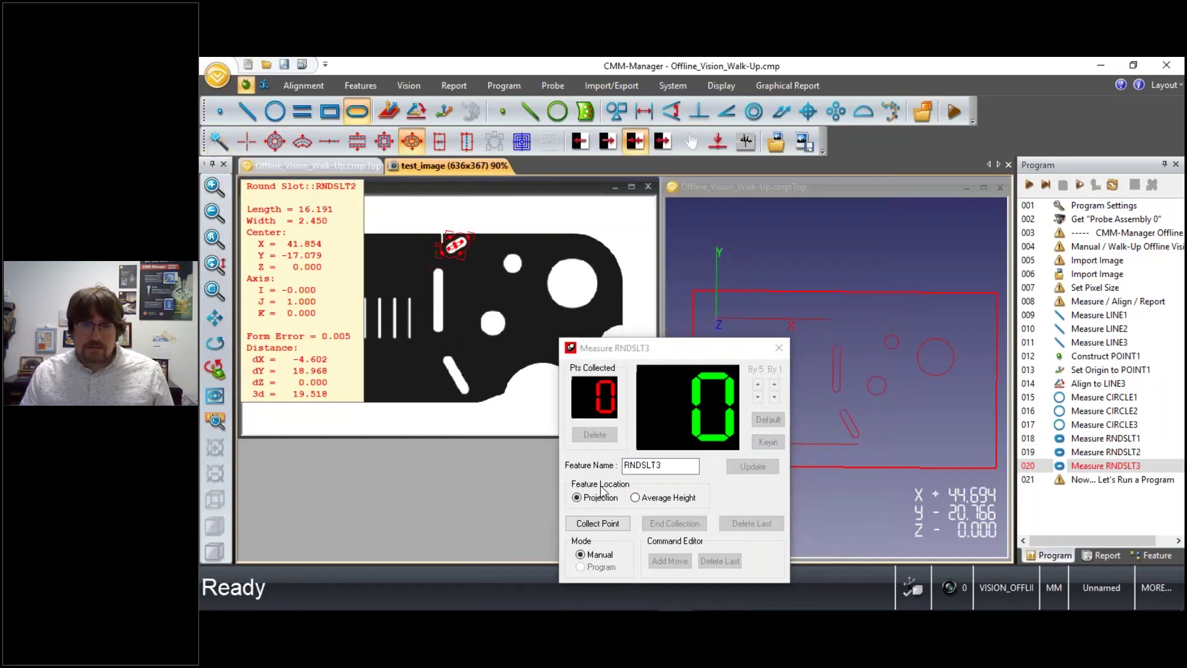
{"action": "left_click", "coordinate": [609, 525]}
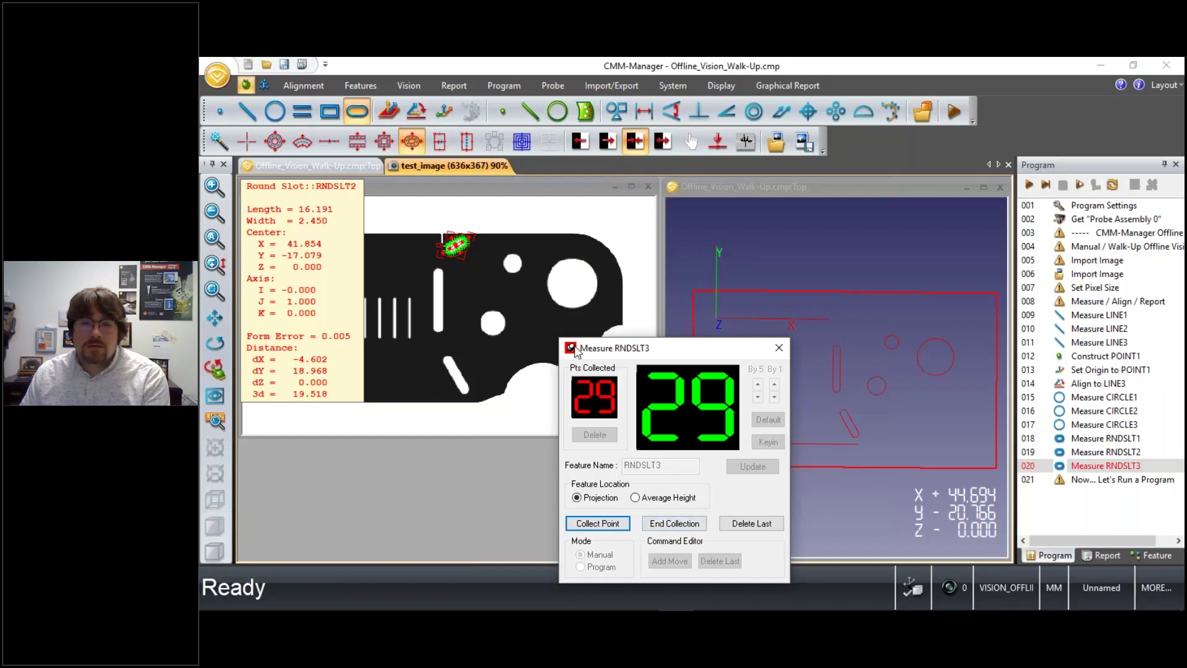
{"action": "left_click", "coordinate": [675, 523]}
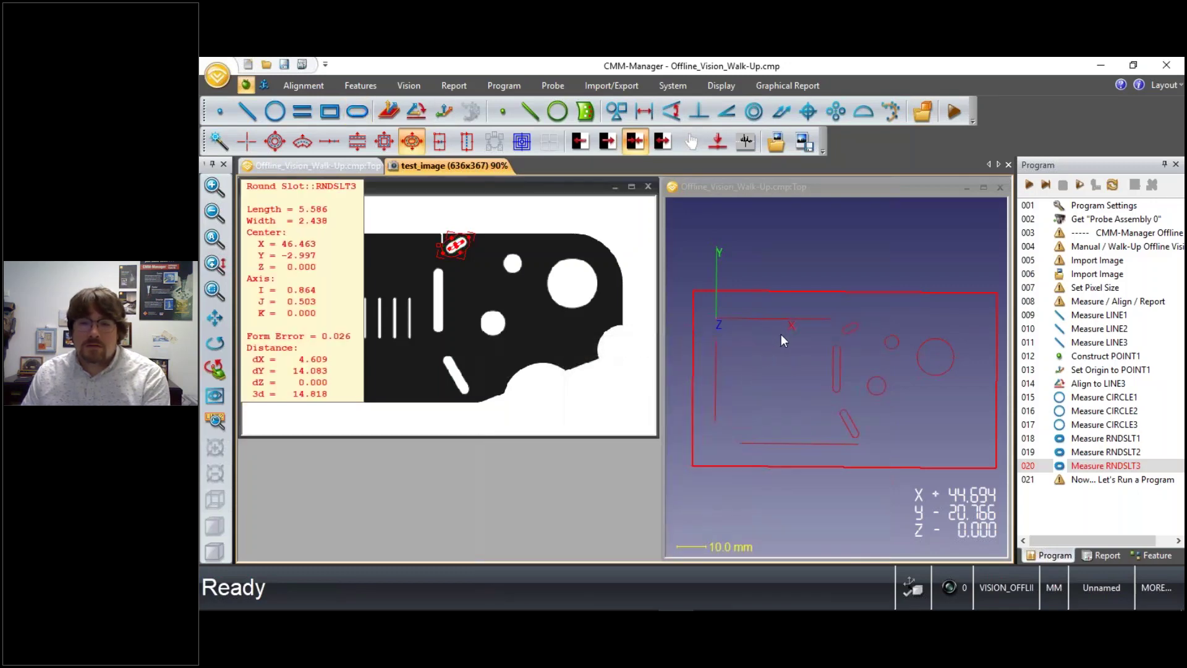
{"action": "left_click", "coordinate": [889, 371]}
{"action": "scroll", "coordinate": [859, 384], "scroll_direction": "up", "scroll_amount": 2}
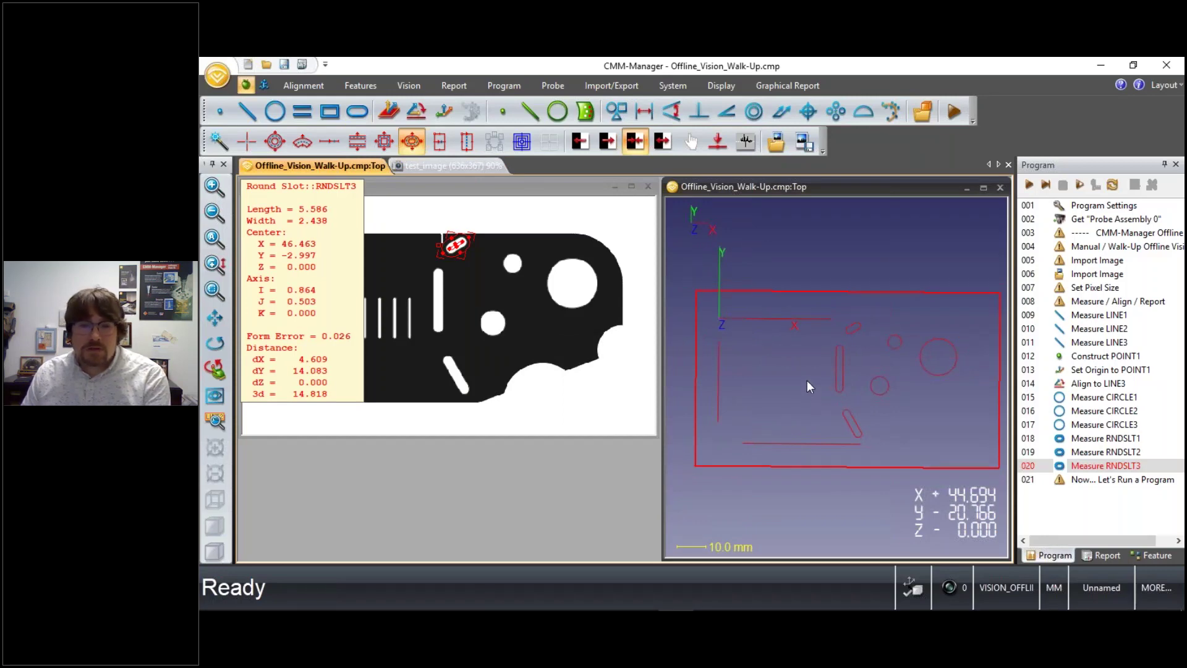
Step: Add a tolerance report for CIRCLE1 with nominal X 76 and Y -12.7
{"action": "left_click", "coordinate": [616, 112]}
{"action": "left_click_drag", "start_coordinate": [669, 282], "coordinate": [575, 242]}
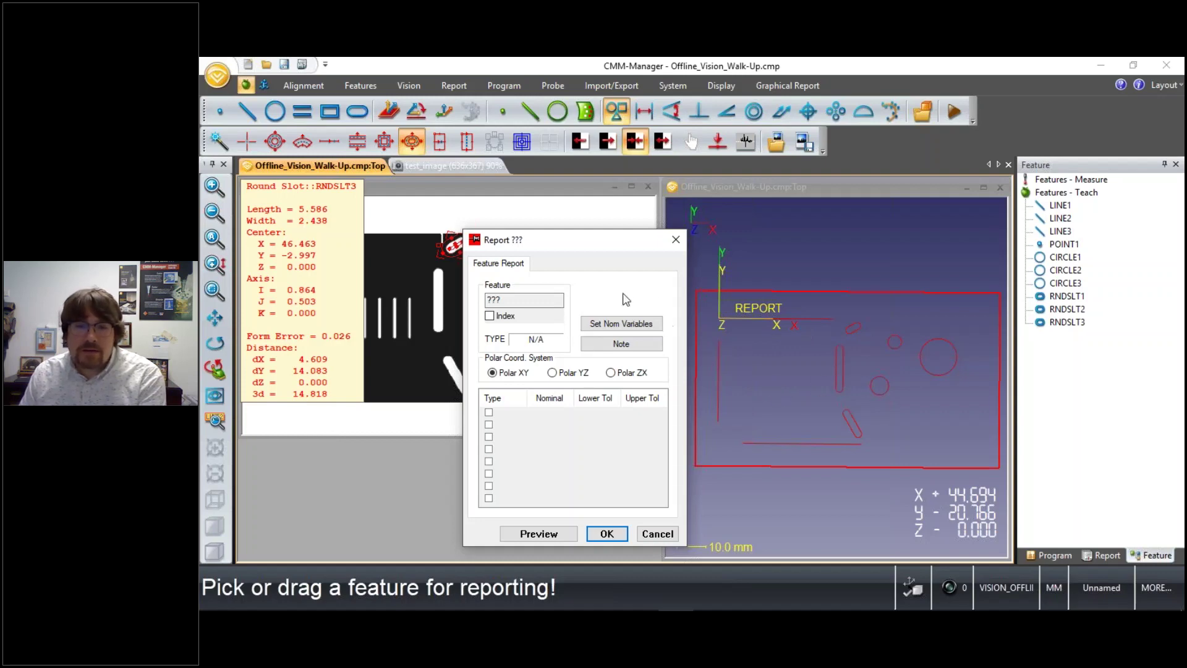
{"action": "left_click", "coordinate": [612, 113]}
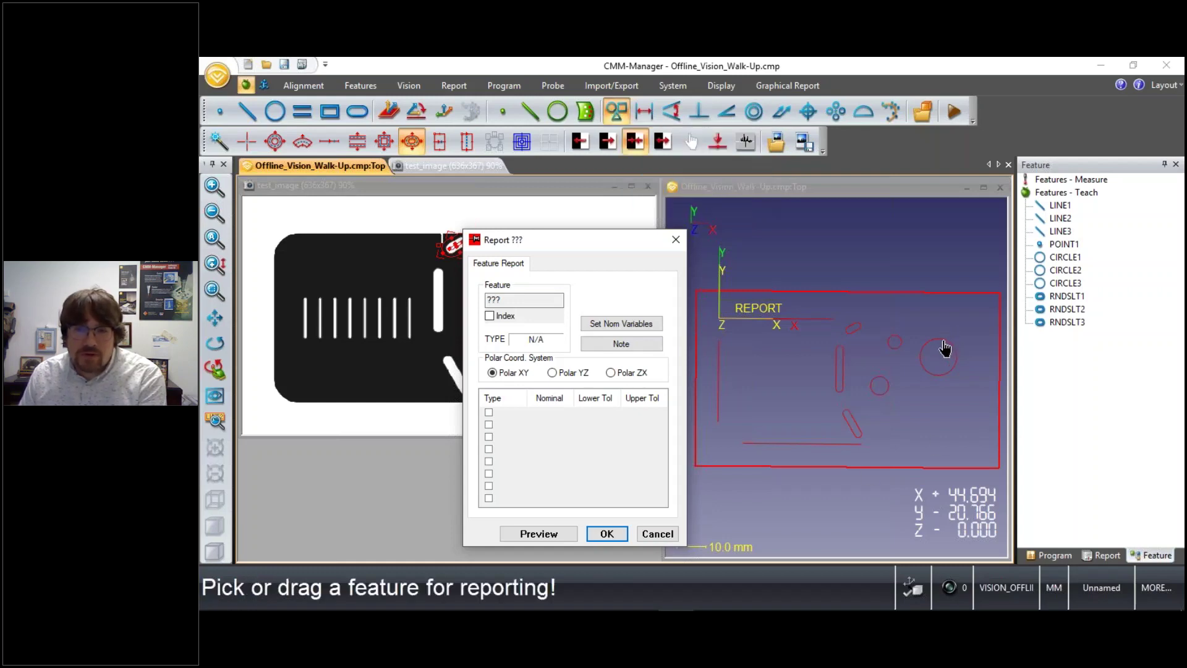
{"action": "left_click", "coordinate": [944, 350]}
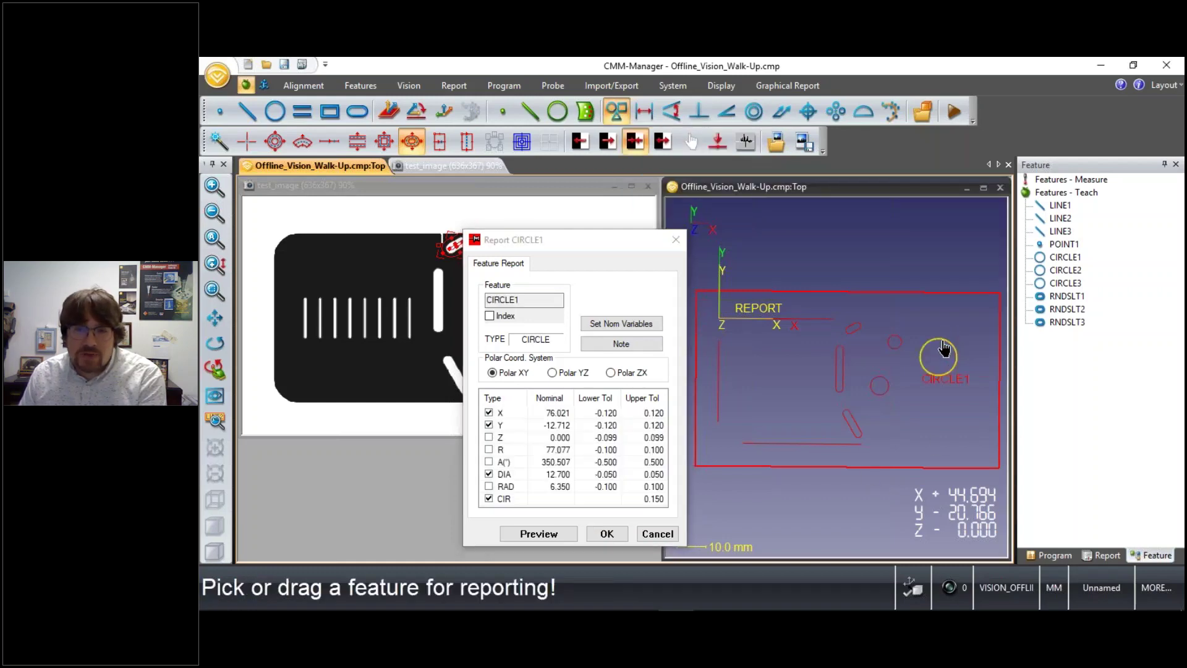
{"action": "left_click", "coordinate": [560, 414]}
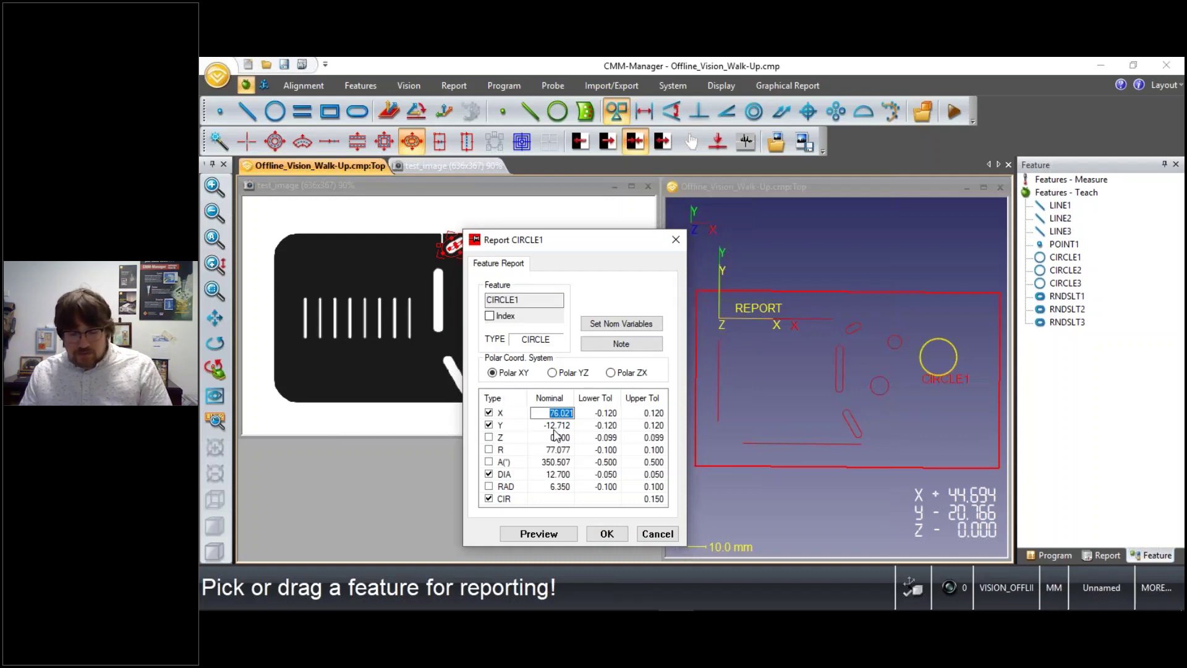
{"action": "type", "text": "76"}
{"action": "left_click", "coordinate": [561, 426]}
{"action": "left_click", "coordinate": [567, 425]}
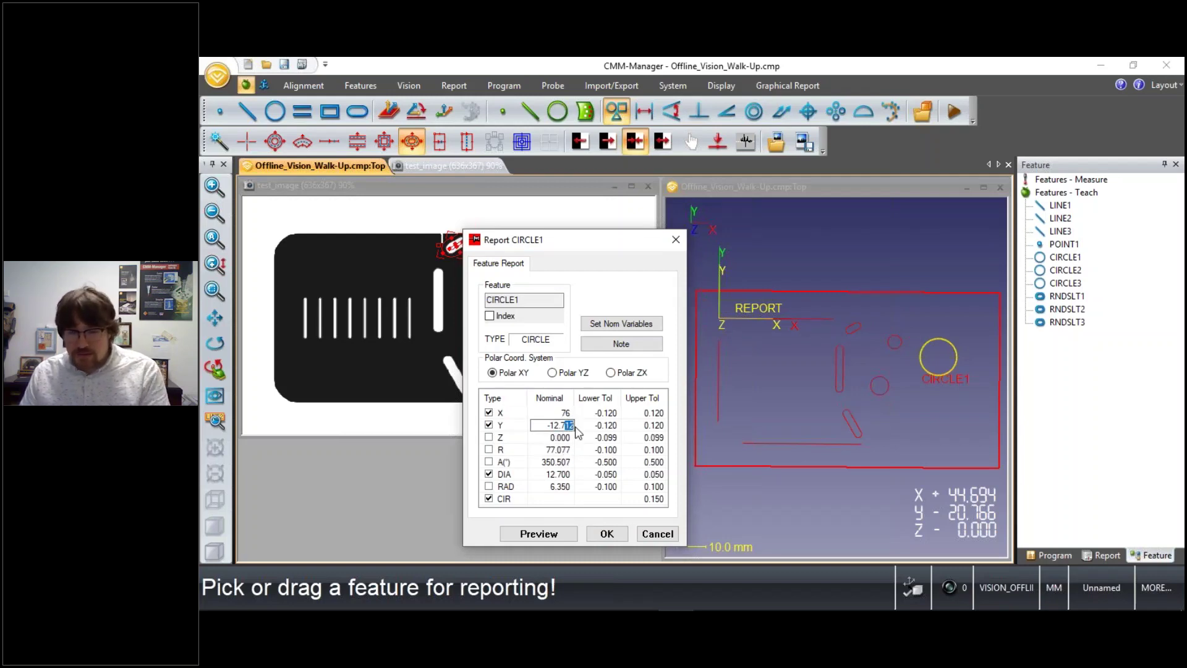
{"action": "key", "text": "BackSpace"}
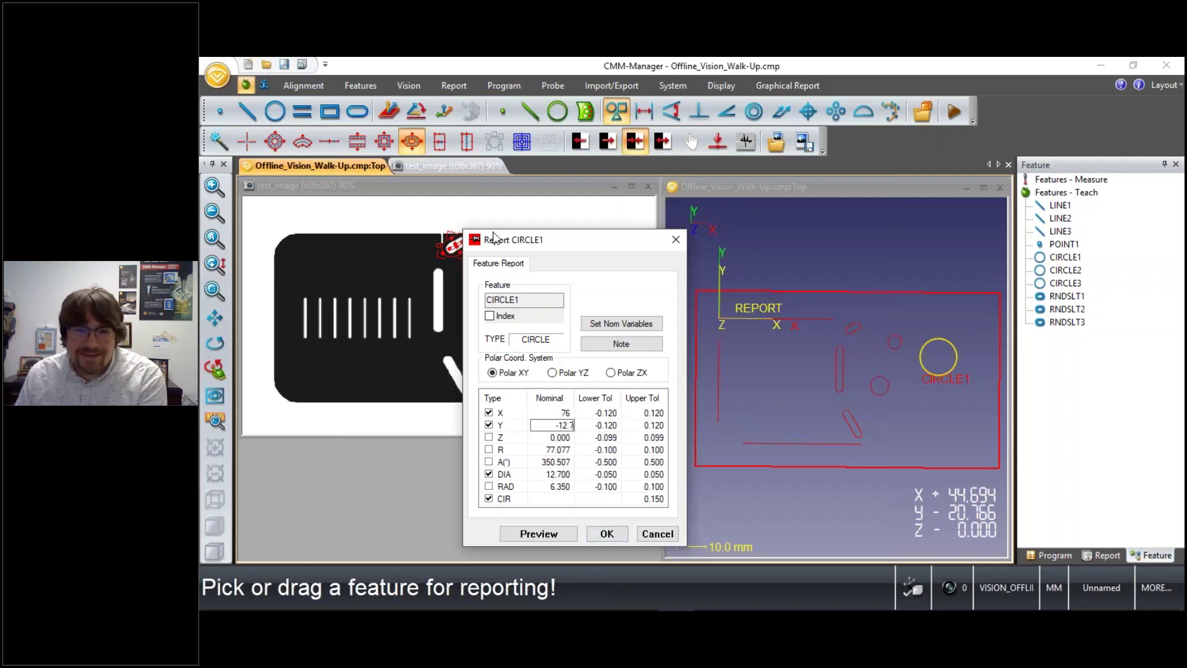
{"action": "left_click", "coordinate": [607, 534]}
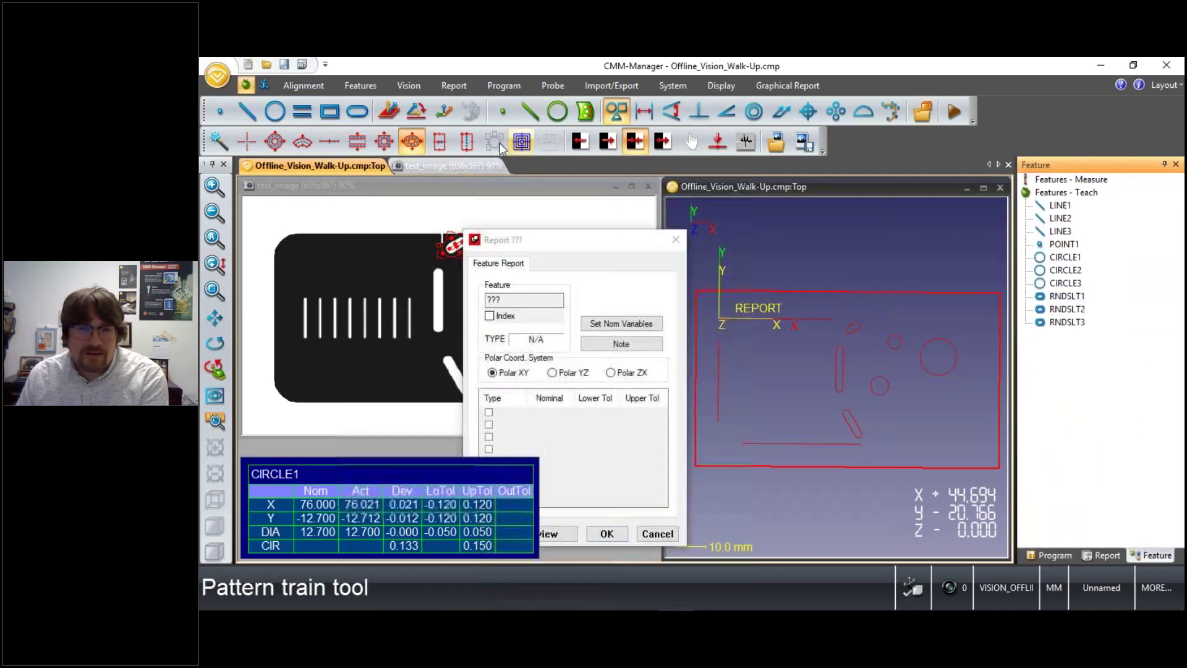
Step: Add a tolerance report for CIRCLE2 with nominal X 55.75 and Y -22.8
{"action": "left_click", "coordinate": [883, 382]}
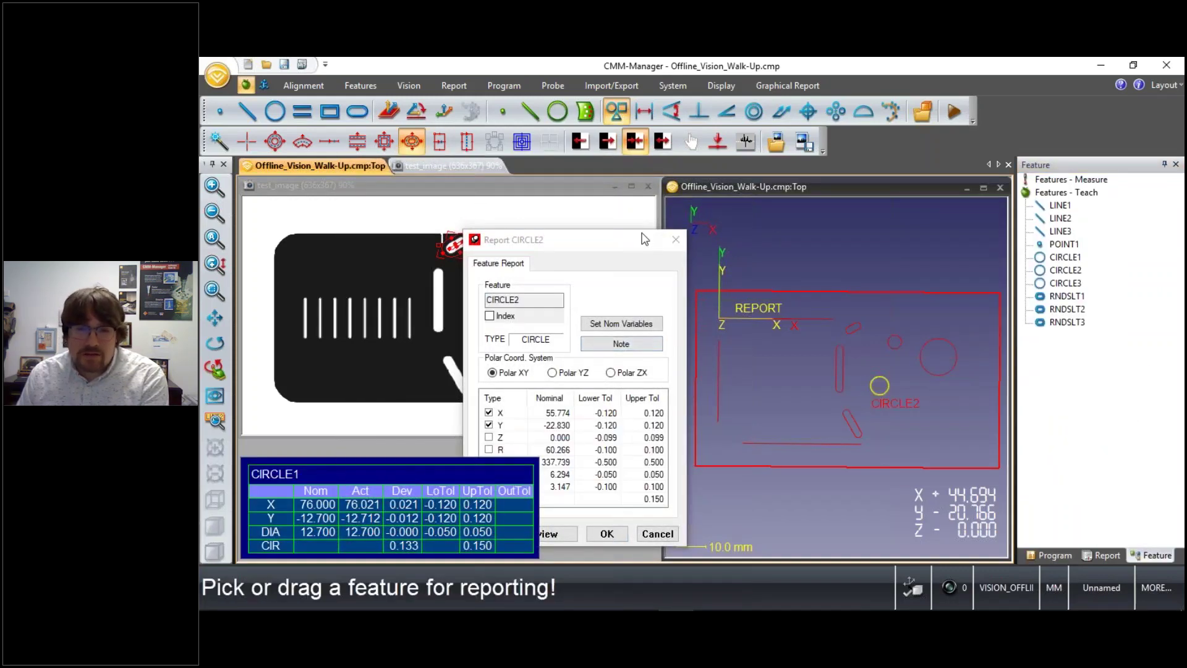
{"action": "left_click_drag", "start_coordinate": [626, 251], "coordinate": [678, 257]}
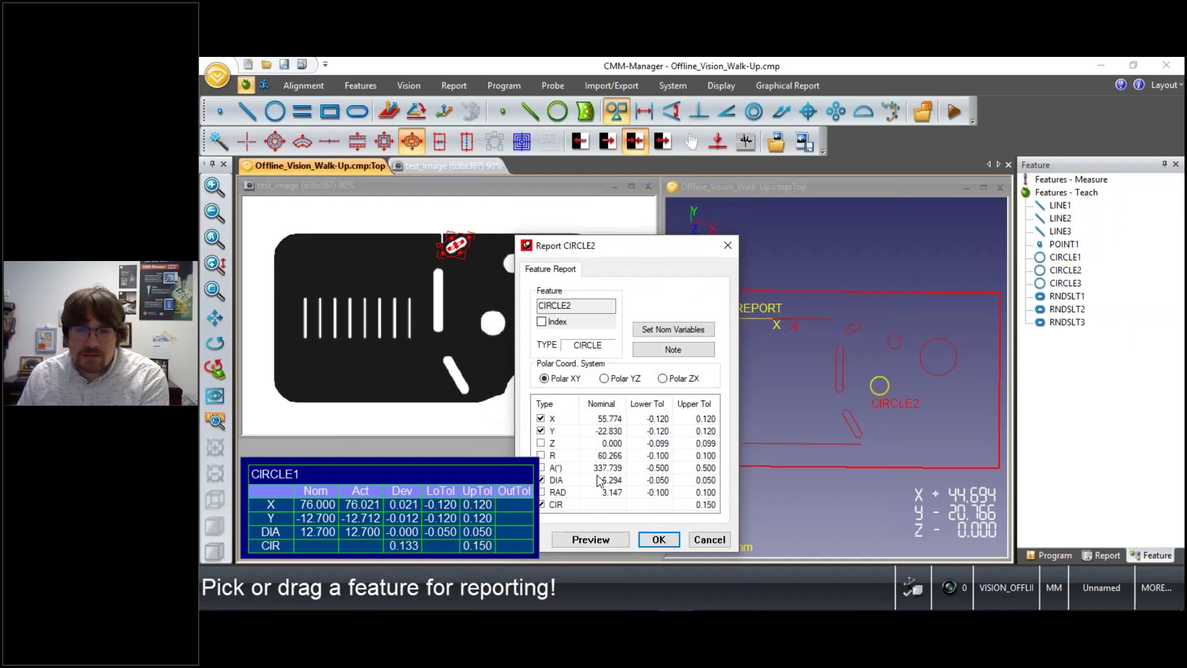
{"action": "double_click", "coordinate": [613, 419]}
{"action": "left_click_drag", "start_coordinate": [616, 419], "coordinate": [639, 420]}
{"action": "type", "text": "5"}
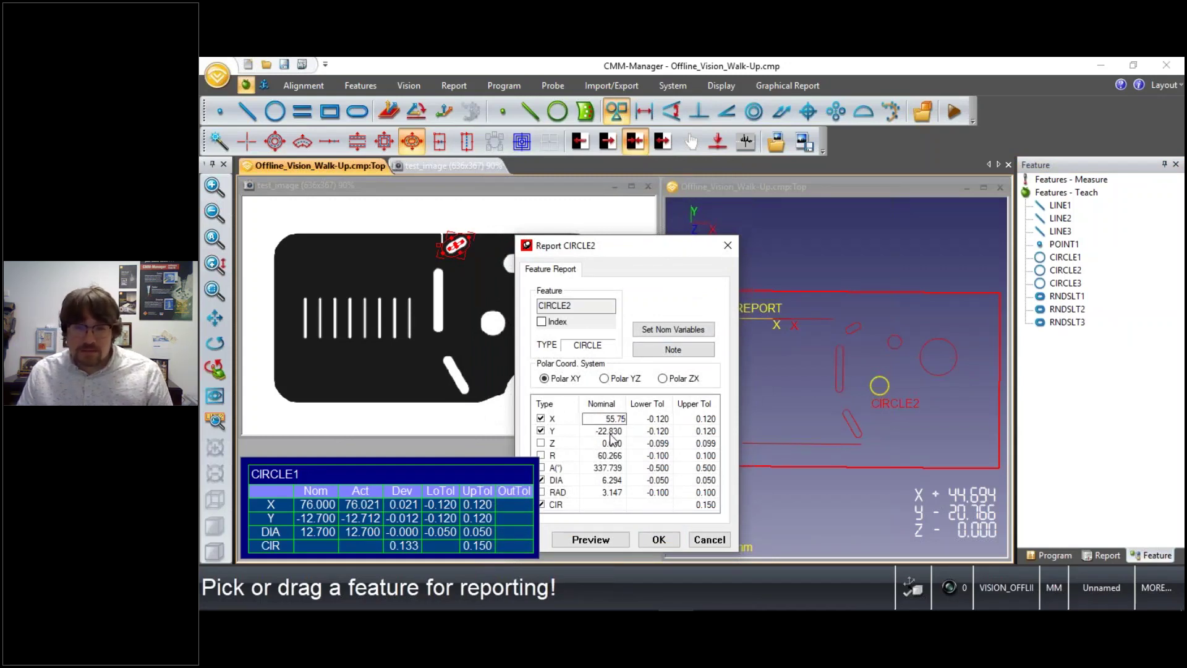
{"action": "double_click", "coordinate": [613, 431]}
{"action": "left_click_drag", "start_coordinate": [617, 432], "coordinate": [626, 432]}
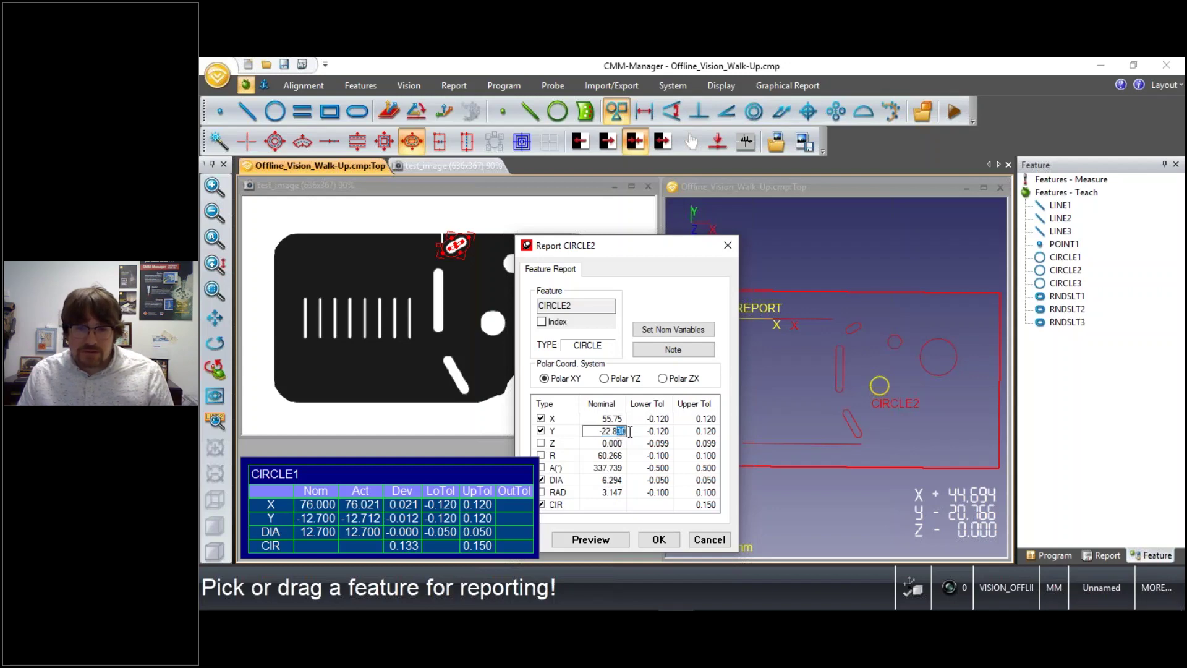
{"action": "key", "text": "BackSpace"}
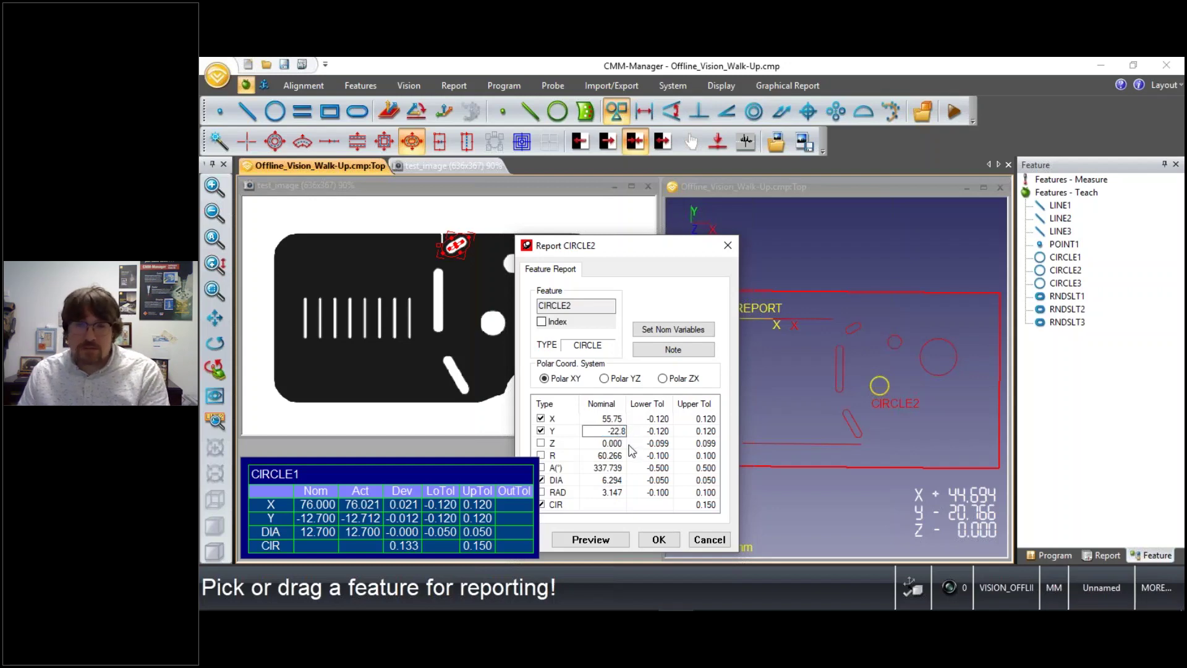
{"action": "left_click", "coordinate": [658, 544]}
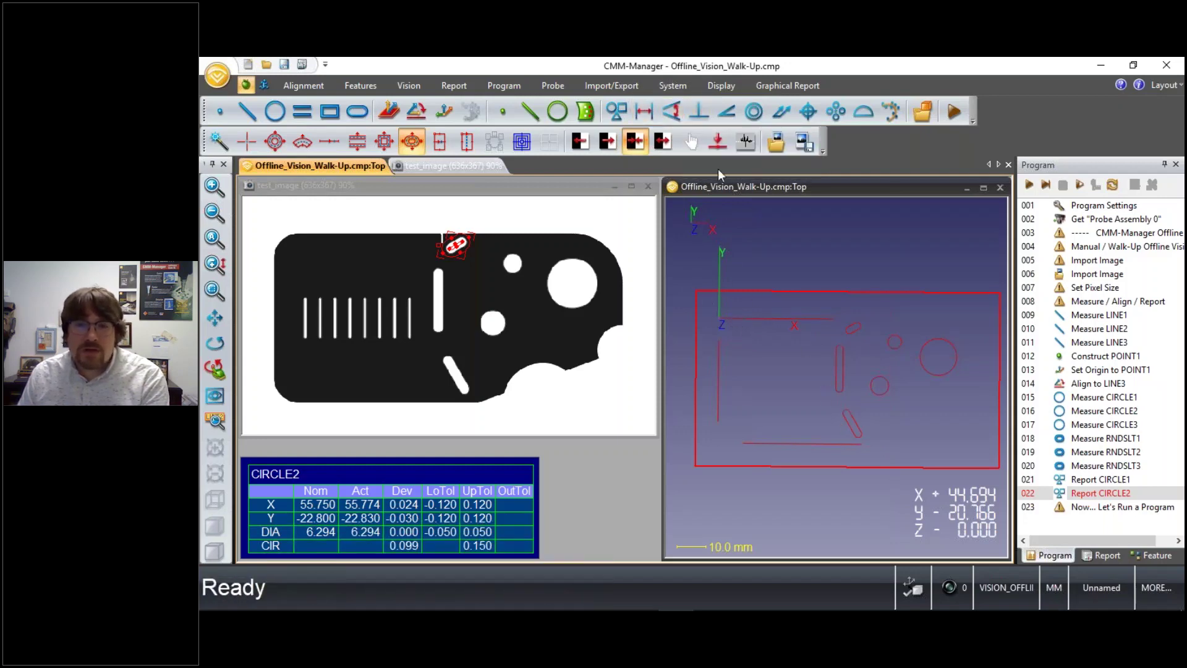
Step: Begin an angle-between report, then cancel it
{"action": "left_click", "coordinate": [671, 111]}
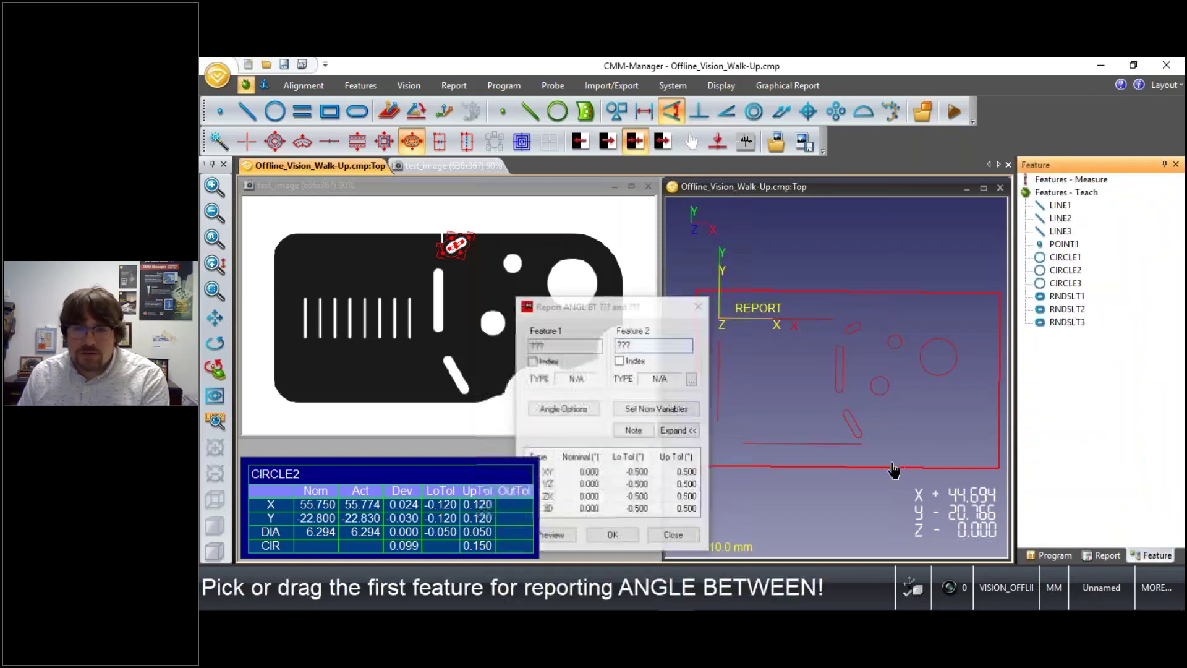
{"action": "left_click", "coordinate": [855, 428]}
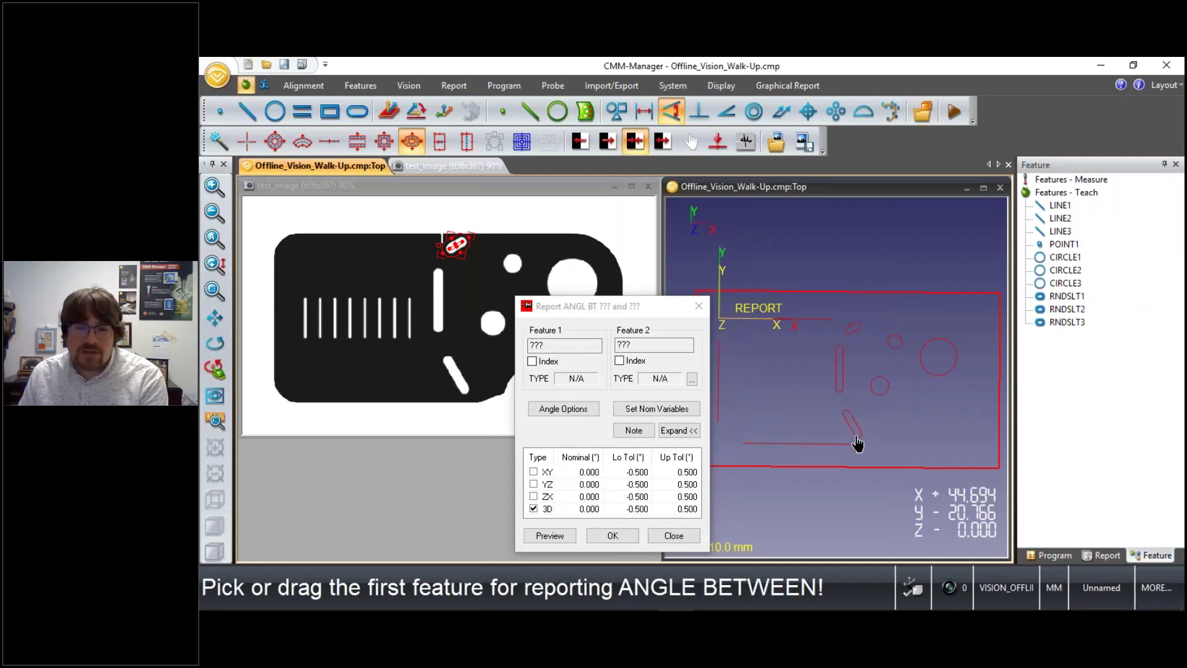
{"action": "left_click", "coordinate": [699, 306]}
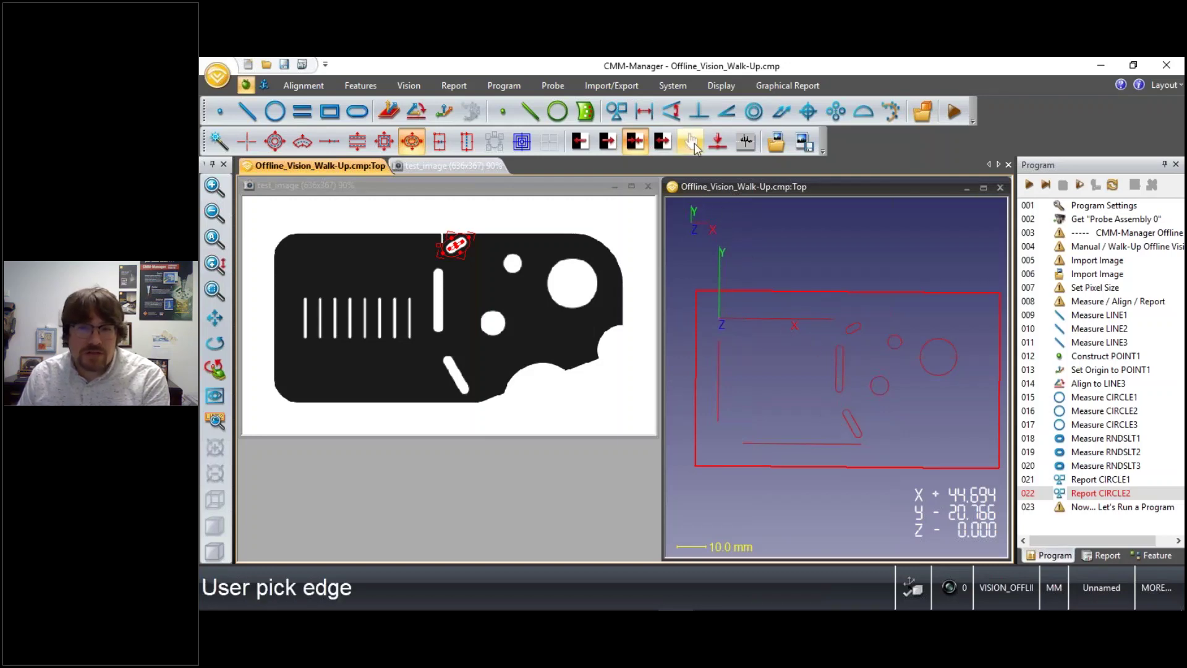
Step: Construct LINE4 from RNDSLT1's slot axis using the LINE 1 solution
{"action": "left_click", "coordinate": [528, 113]}
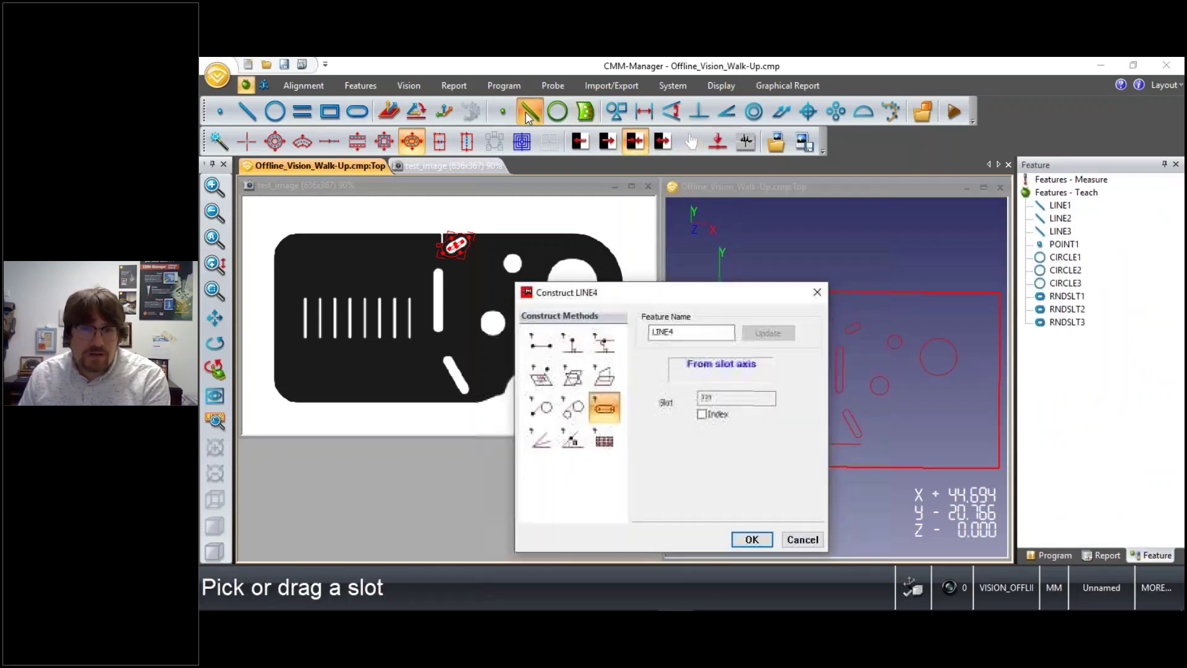
{"action": "left_click", "coordinate": [855, 426]}
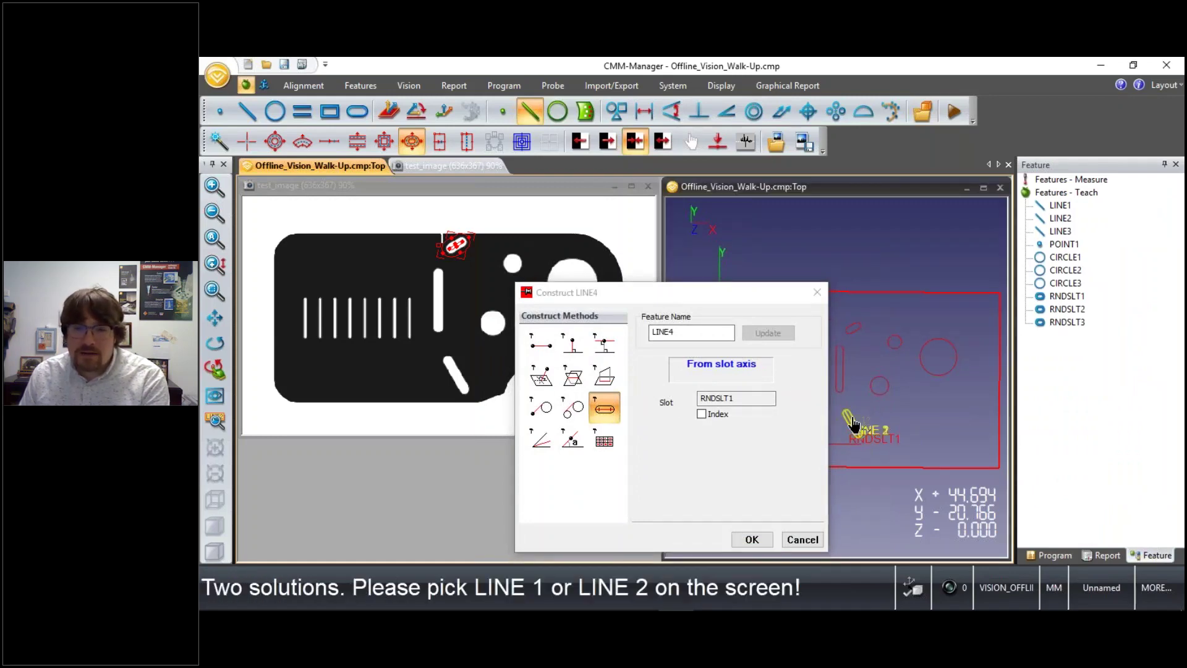
{"action": "middle_click_drag", "start_coordinate": [866, 445], "coordinate": [976, 413]}
{"action": "scroll", "coordinate": [968, 408], "scroll_direction": "up", "scroll_amount": 6}
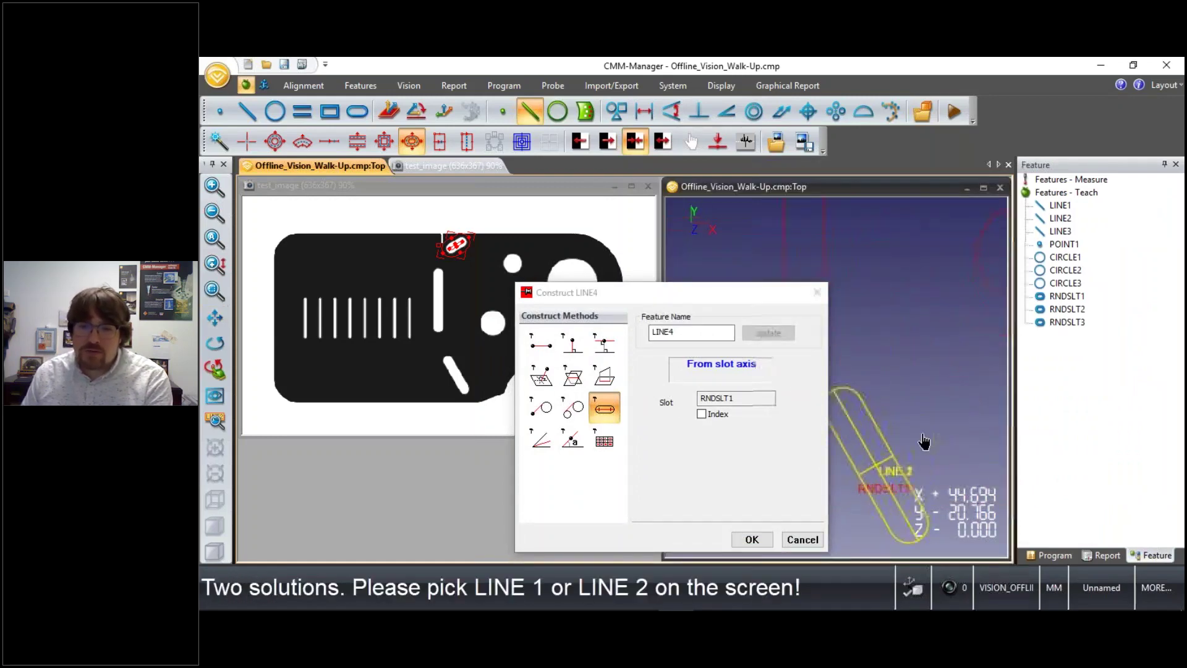
{"action": "key", "text": "Escape"}
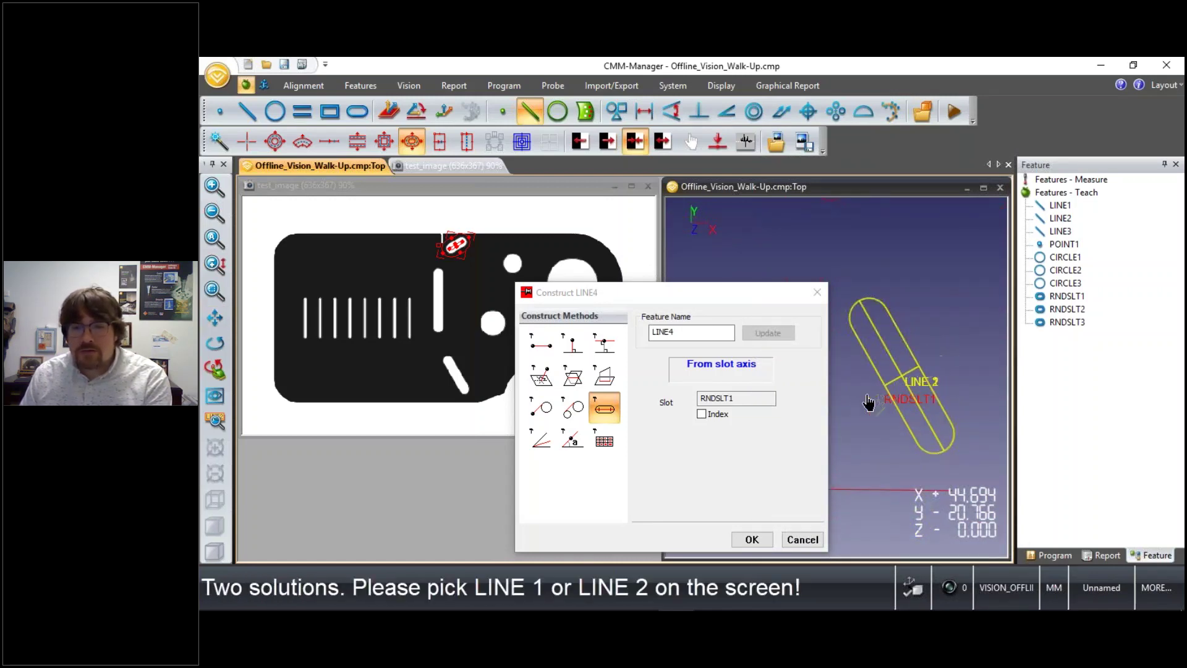
{"action": "left_click", "coordinate": [868, 324]}
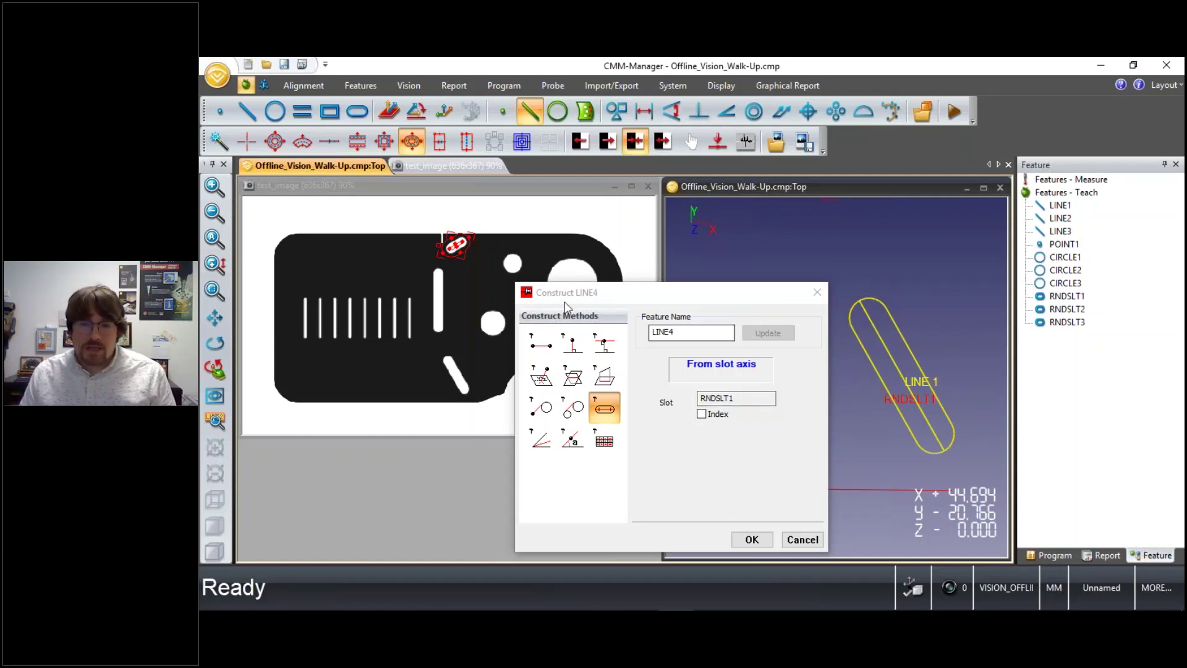
{"action": "left_click", "coordinate": [752, 539]}
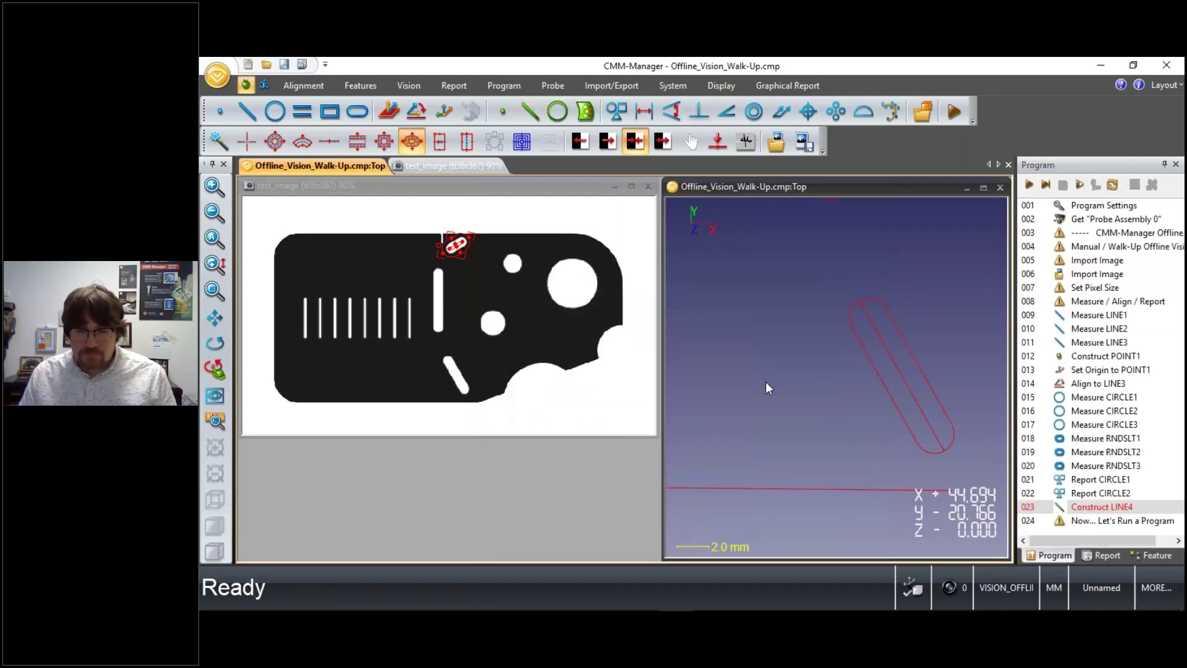
{"action": "scroll", "coordinate": [822, 416], "scroll_direction": "down", "scroll_amount": 3}
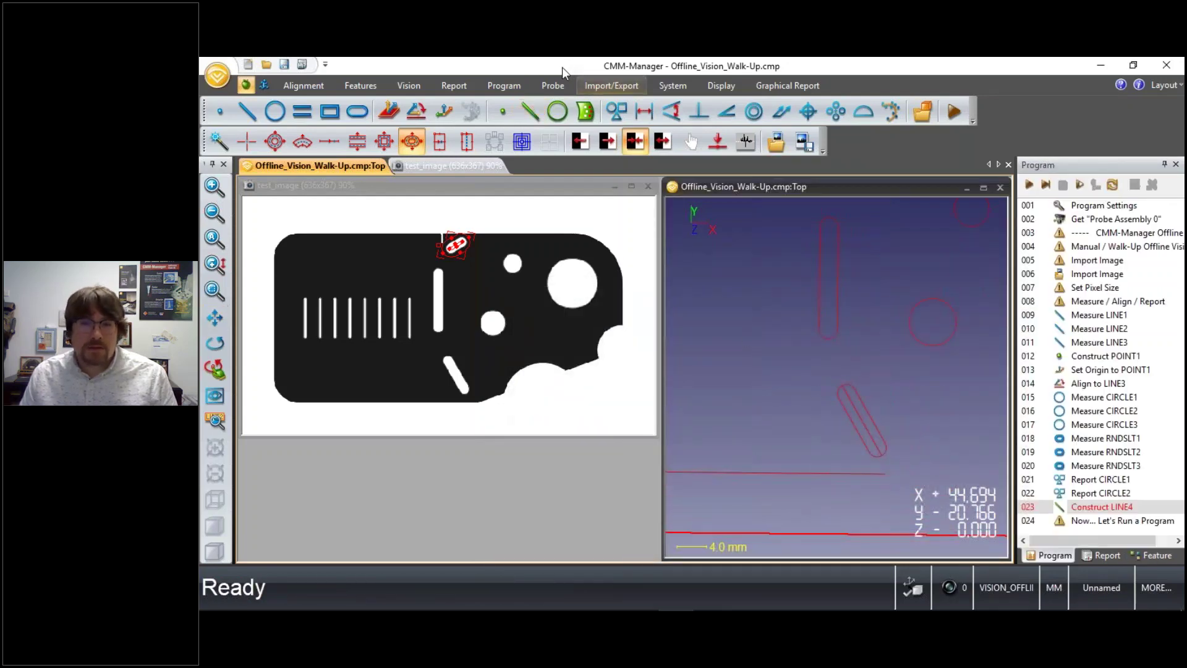
Step: Pick LINE4 and then LINE1 for an angle-between report
{"action": "left_click", "coordinate": [671, 112]}
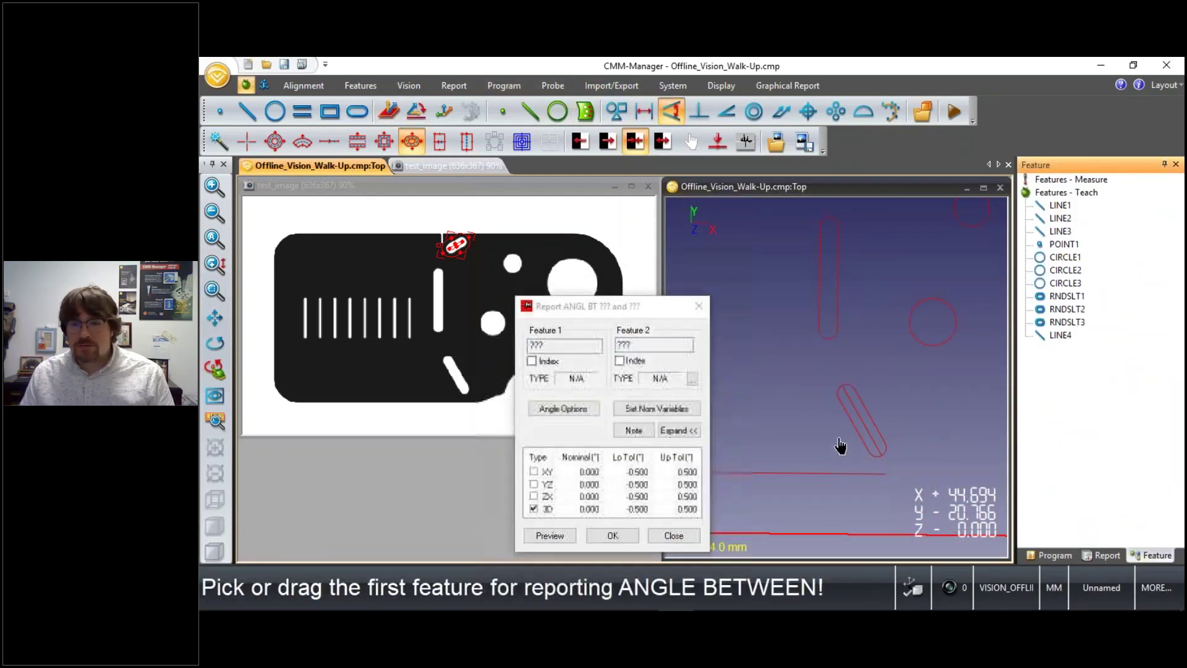
{"action": "left_click", "coordinate": [863, 429]}
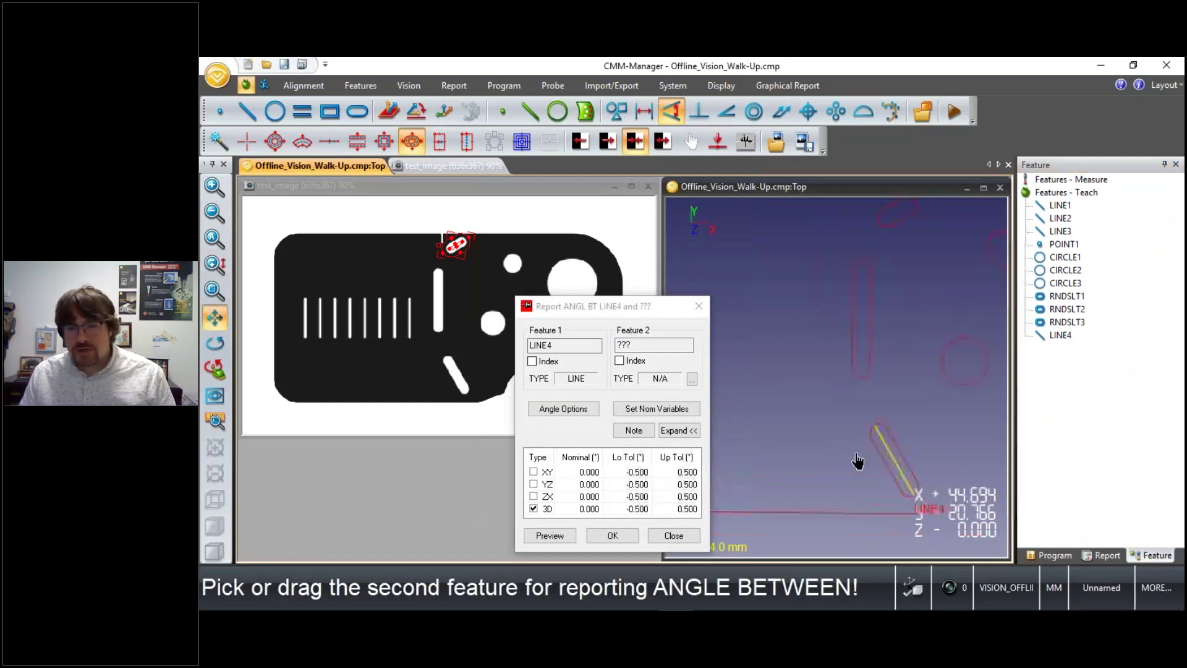
{"action": "scroll", "coordinate": [858, 460], "scroll_direction": "down", "scroll_amount": 3}
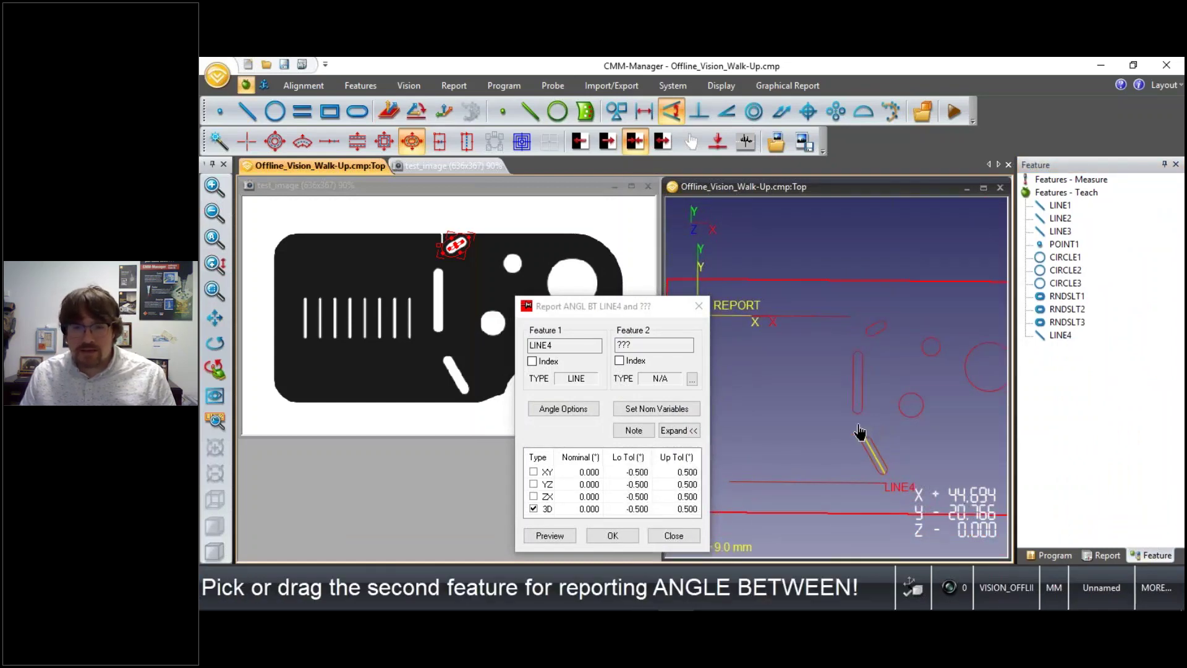
{"action": "left_click", "coordinate": [798, 483]}
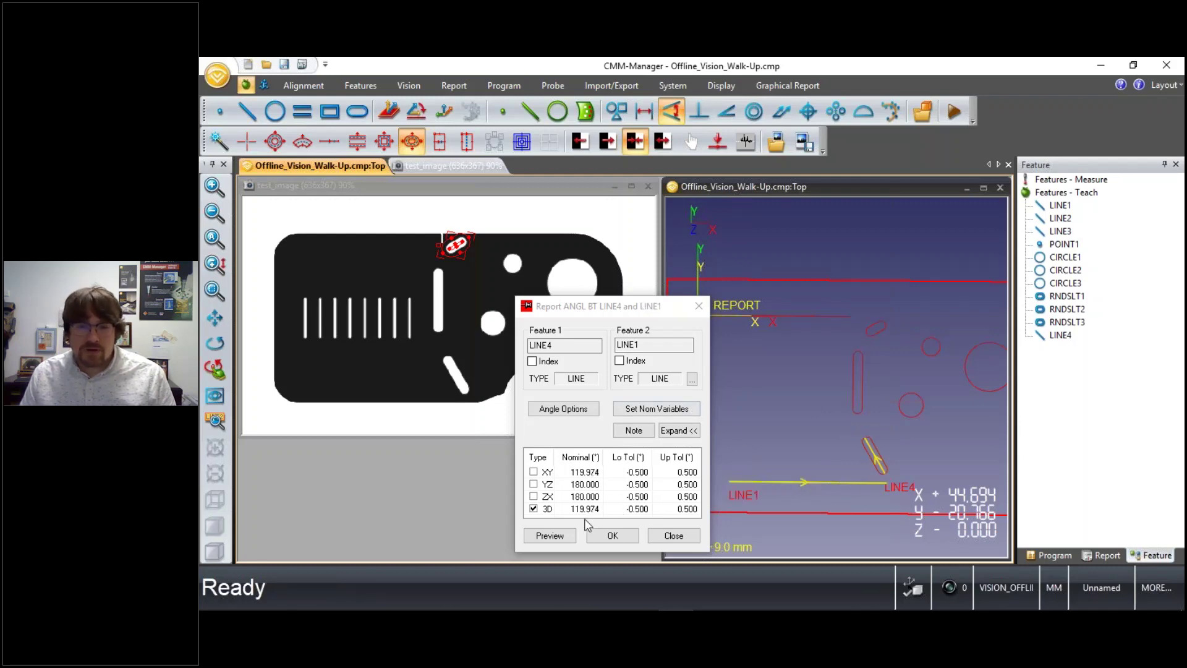
Step: Keep the 119.974 angle interpretation and set the 3D nominal angle to 120
{"action": "left_click", "coordinate": [573, 411]}
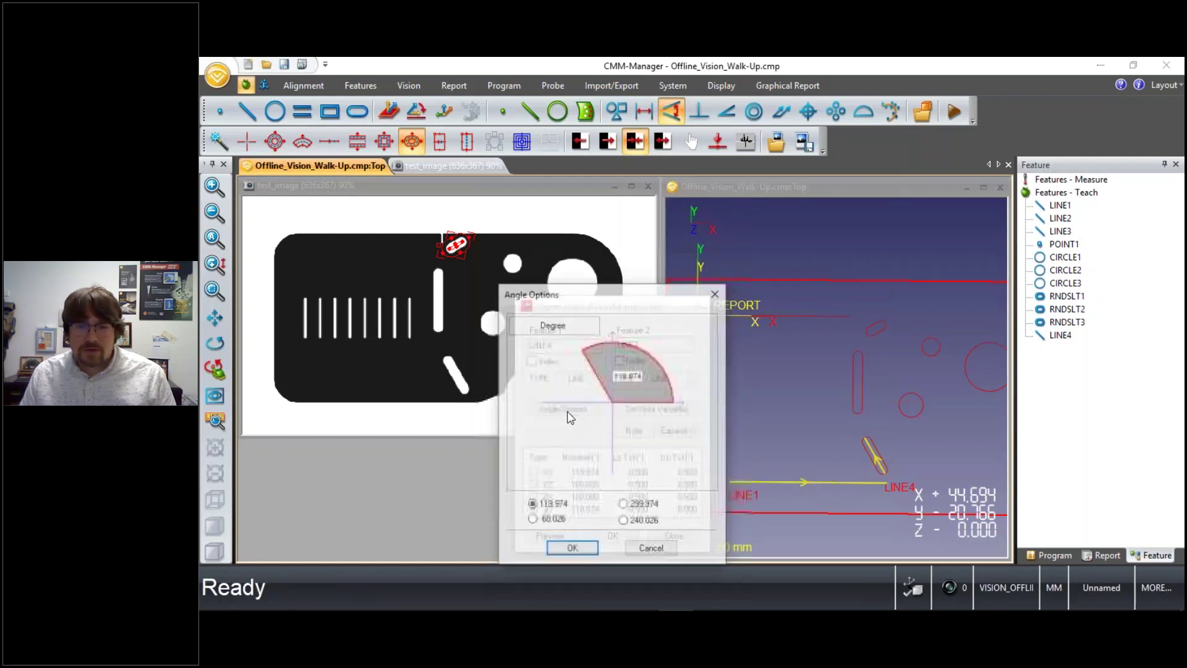
{"action": "left_click", "coordinate": [559, 521]}
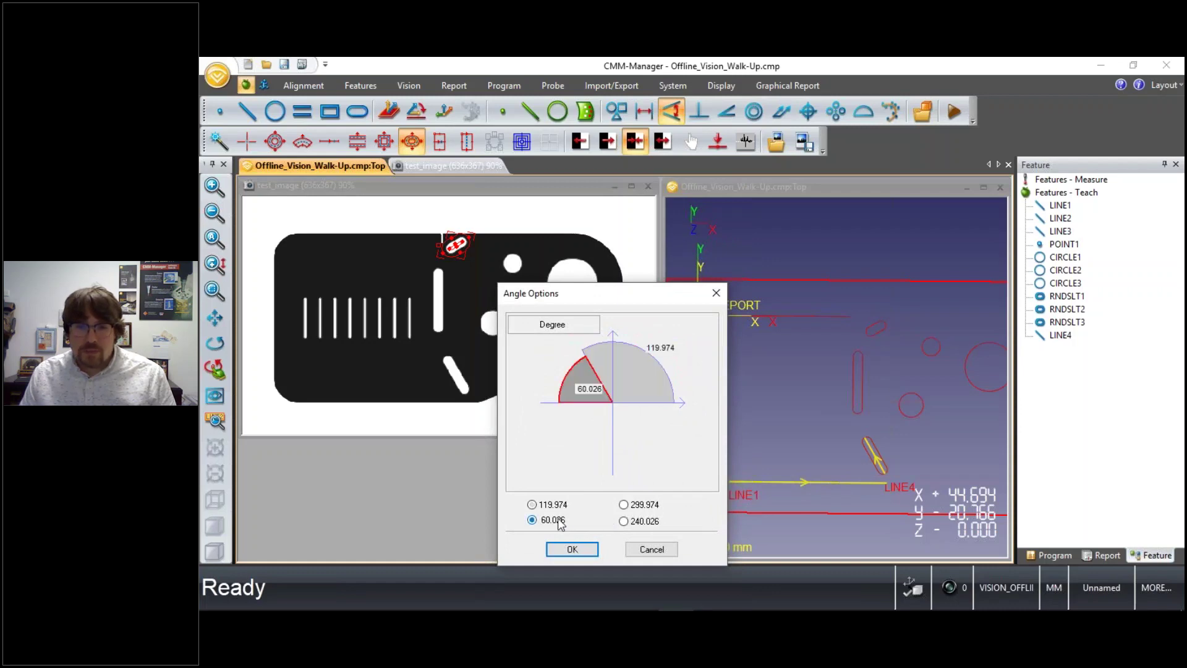
{"action": "left_click", "coordinate": [638, 507]}
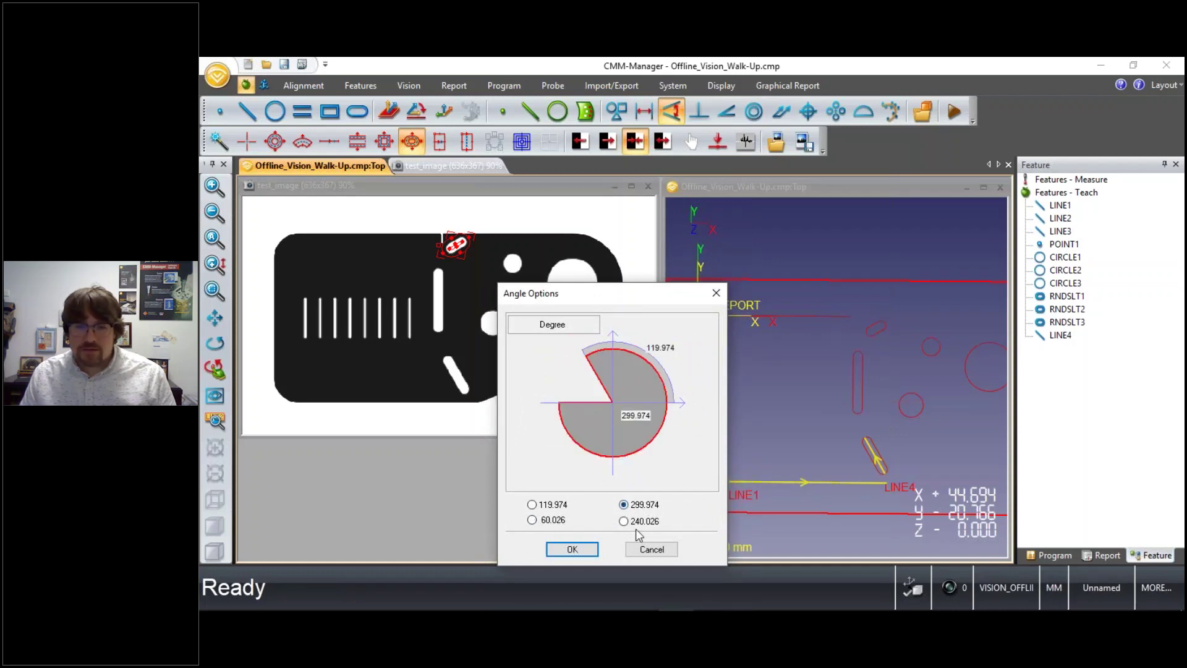
{"action": "left_click", "coordinate": [534, 506]}
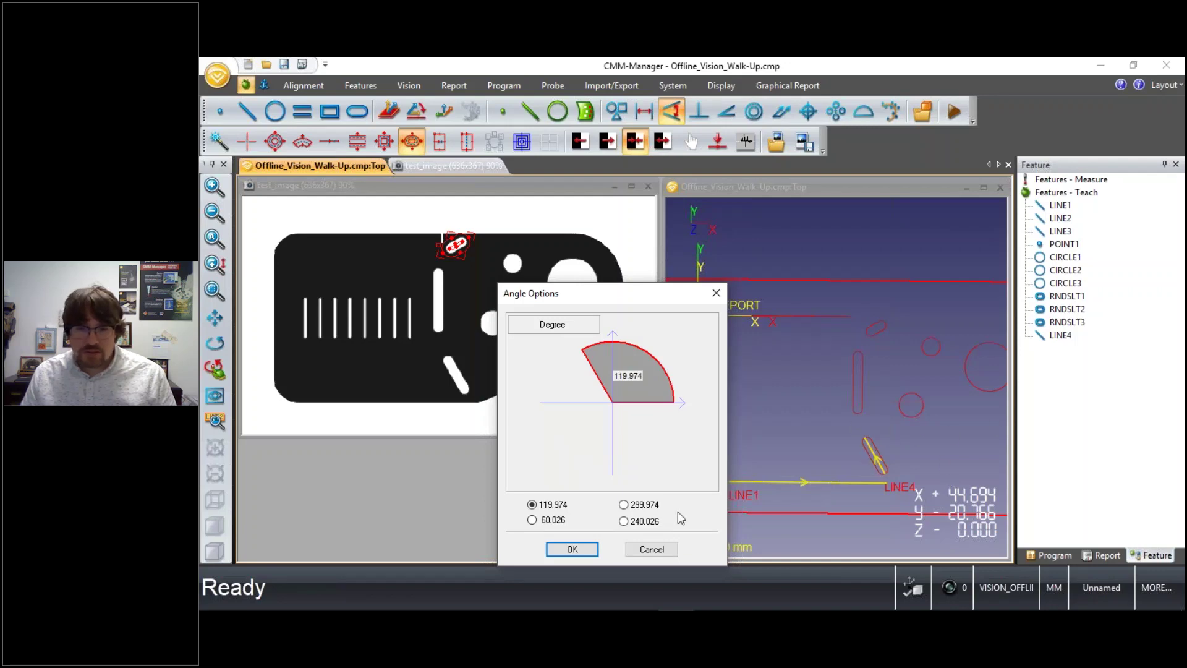
{"action": "left_click", "coordinate": [572, 549]}
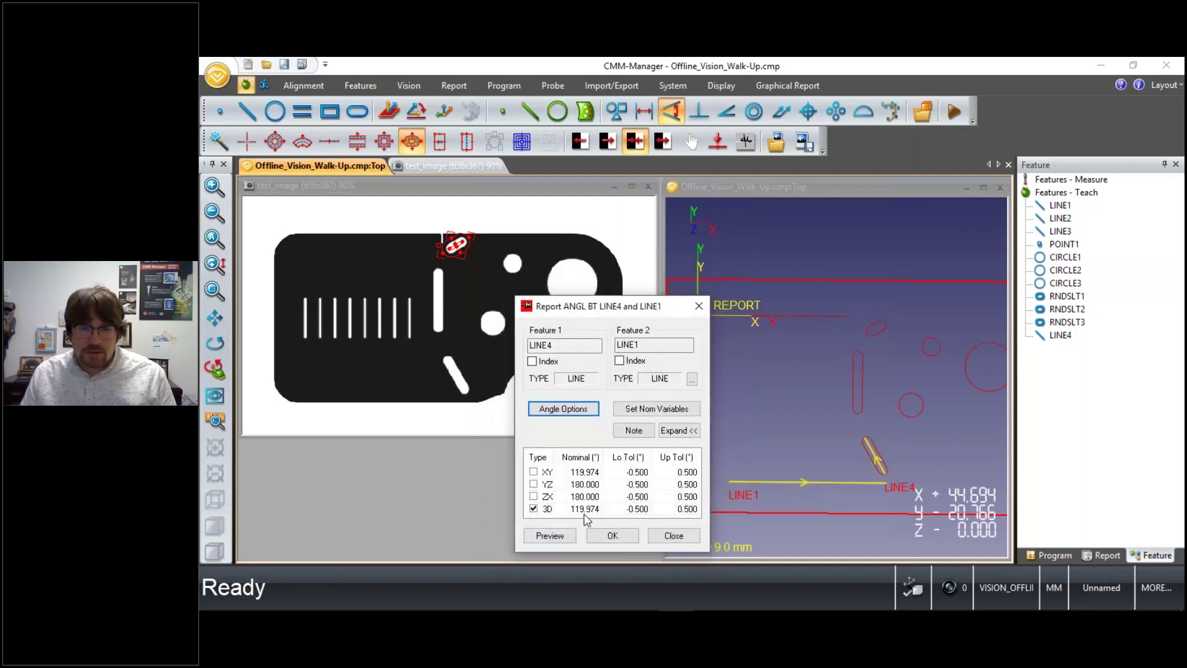
{"action": "double_click", "coordinate": [587, 510]}
{"action": "type", "text": "120"}
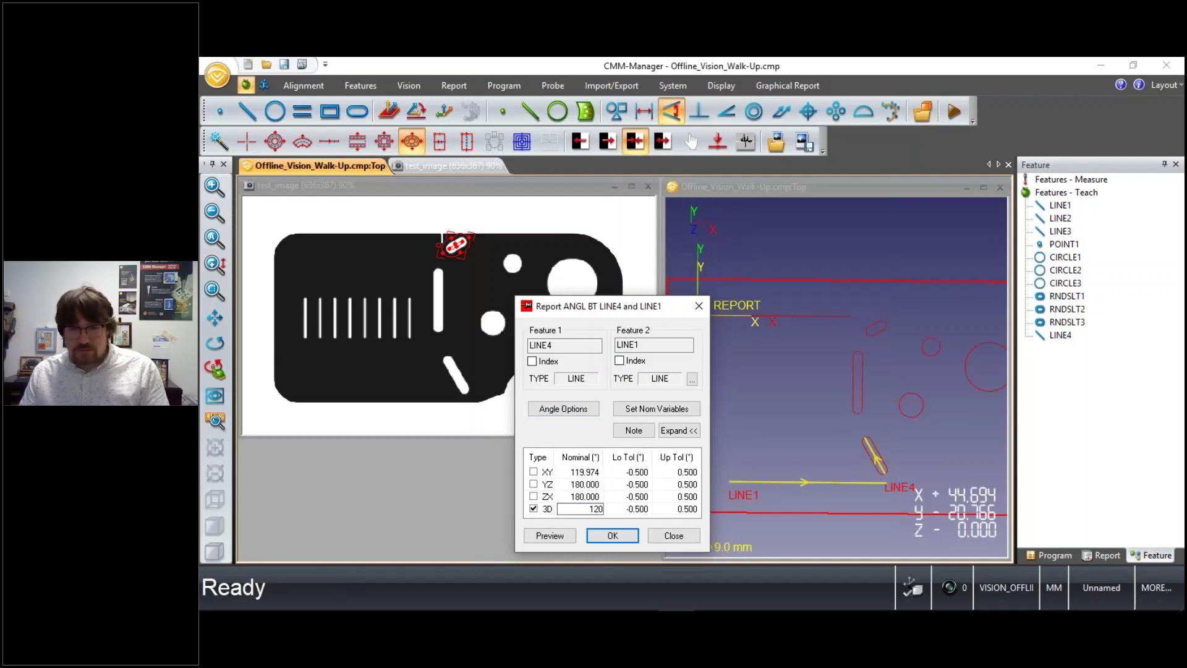
{"action": "left_click", "coordinate": [626, 540]}
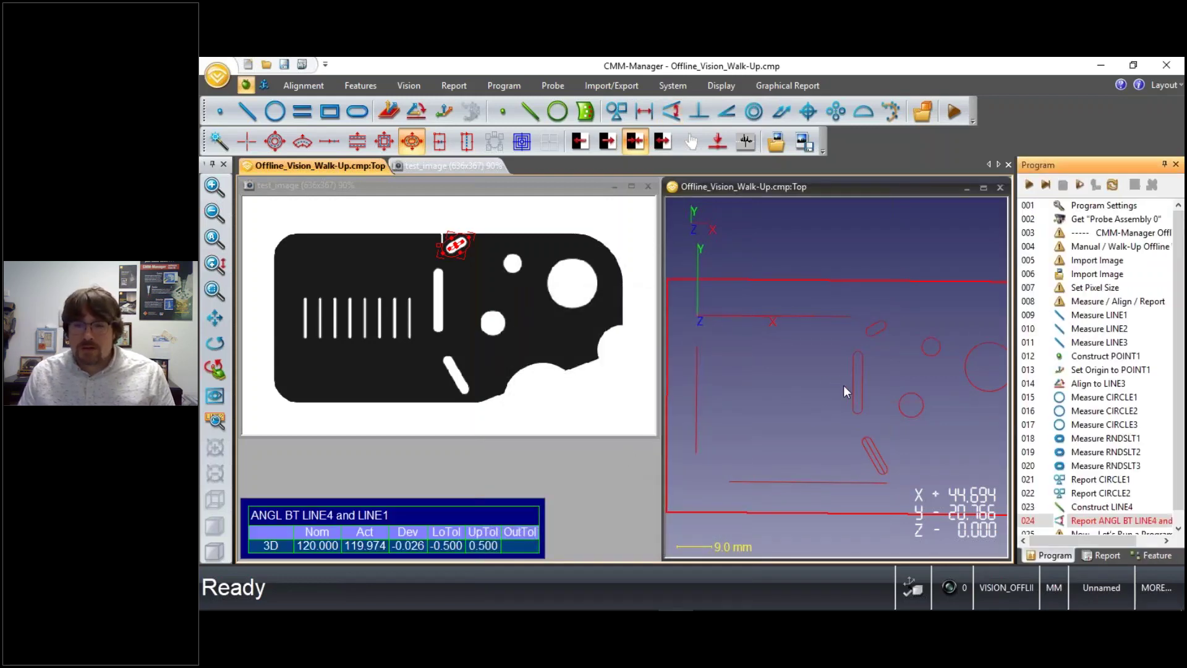
Step: Open the Default Report from Report Templates in the Report panel
{"action": "left_click", "coordinate": [1093, 555]}
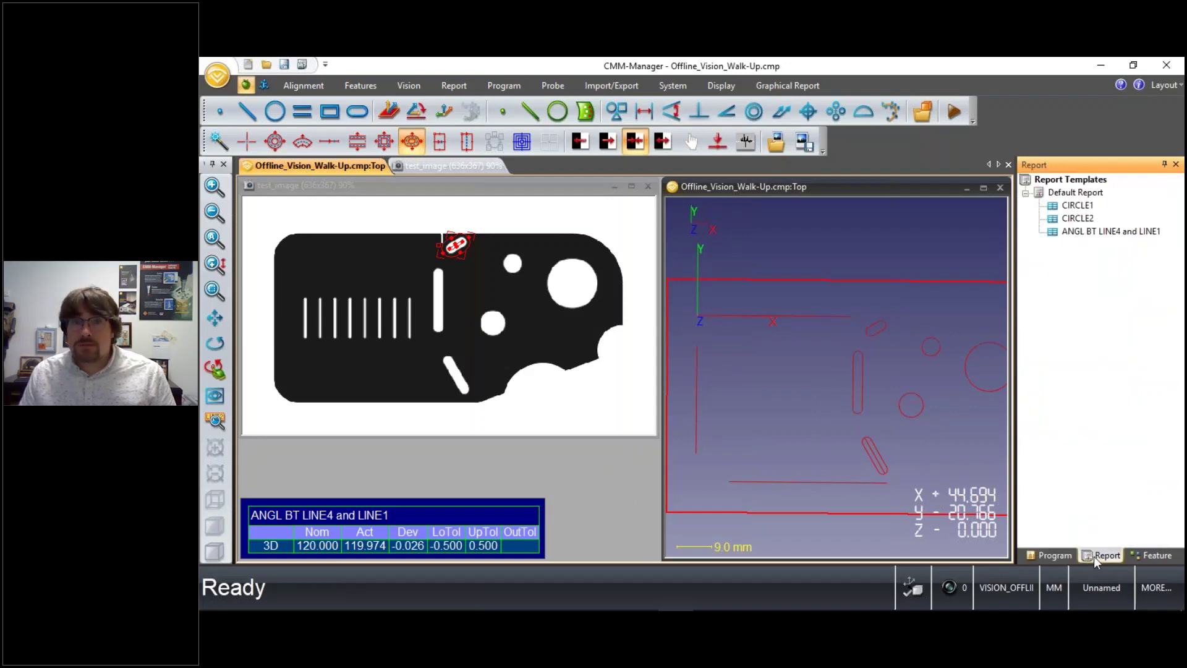
{"action": "left_click", "coordinate": [1076, 205]}
{"action": "double_click", "coordinate": [1073, 192]}
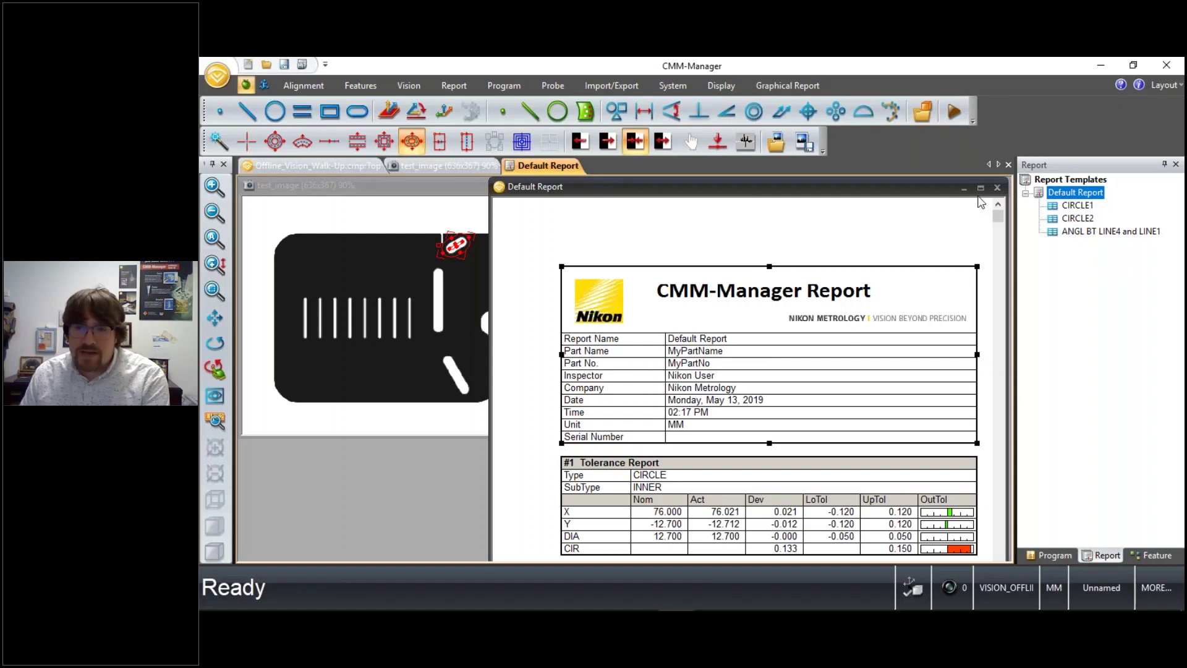
{"action": "left_click", "coordinate": [1070, 181]}
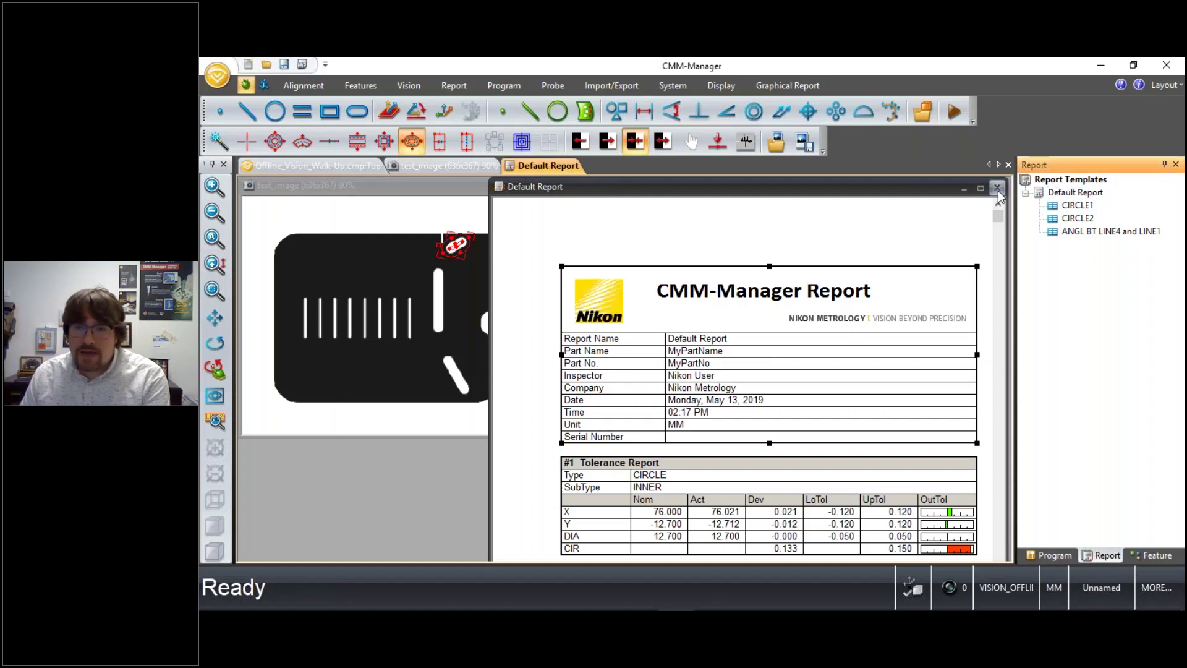
Step: Close Default Report and create a new graphical report named MyGraphRpt1
{"action": "left_click", "coordinate": [997, 188]}
{"action": "right_click", "coordinate": [1067, 181]}
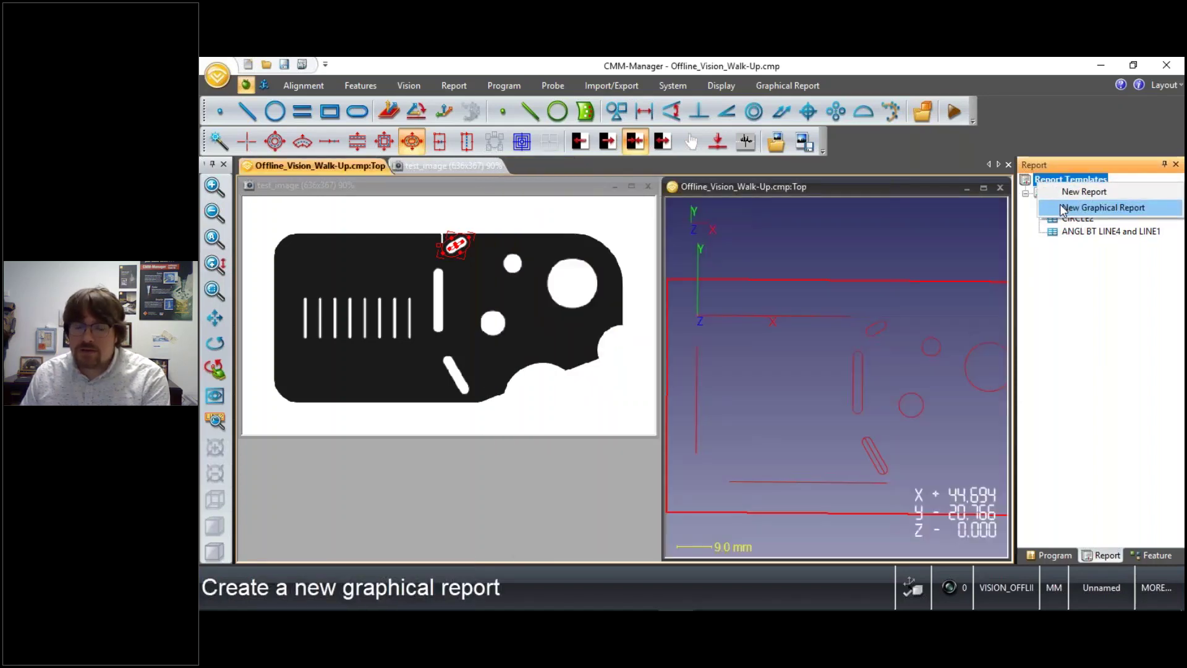
{"action": "left_click", "coordinate": [1063, 209]}
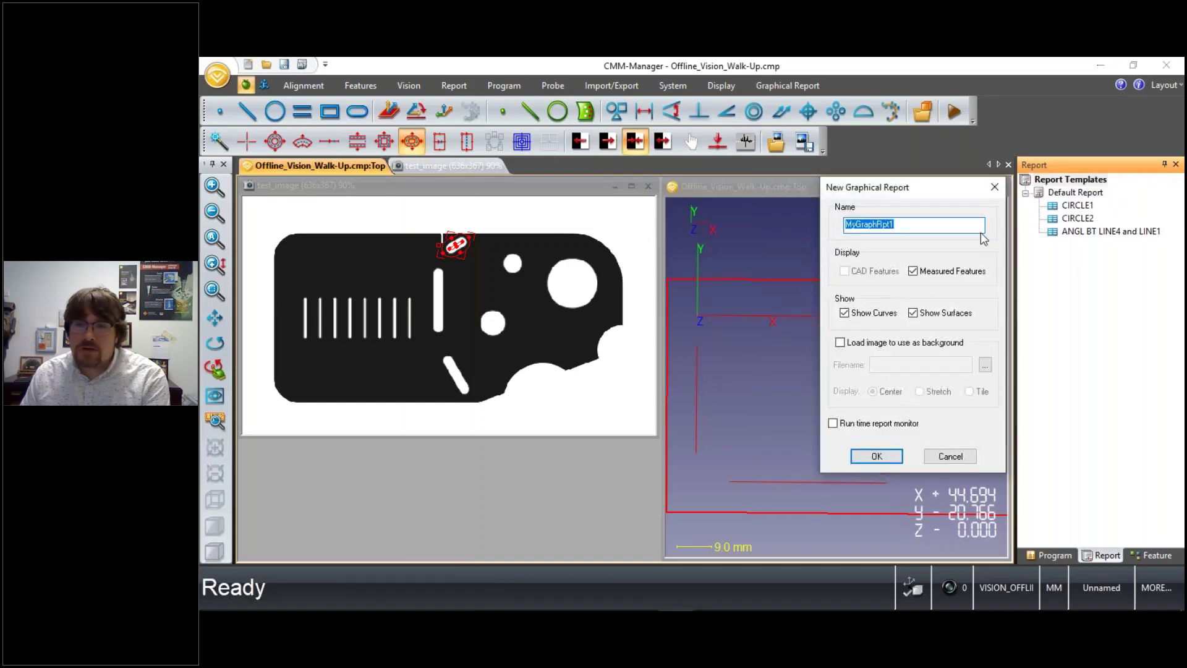
{"action": "left_click", "coordinate": [877, 456]}
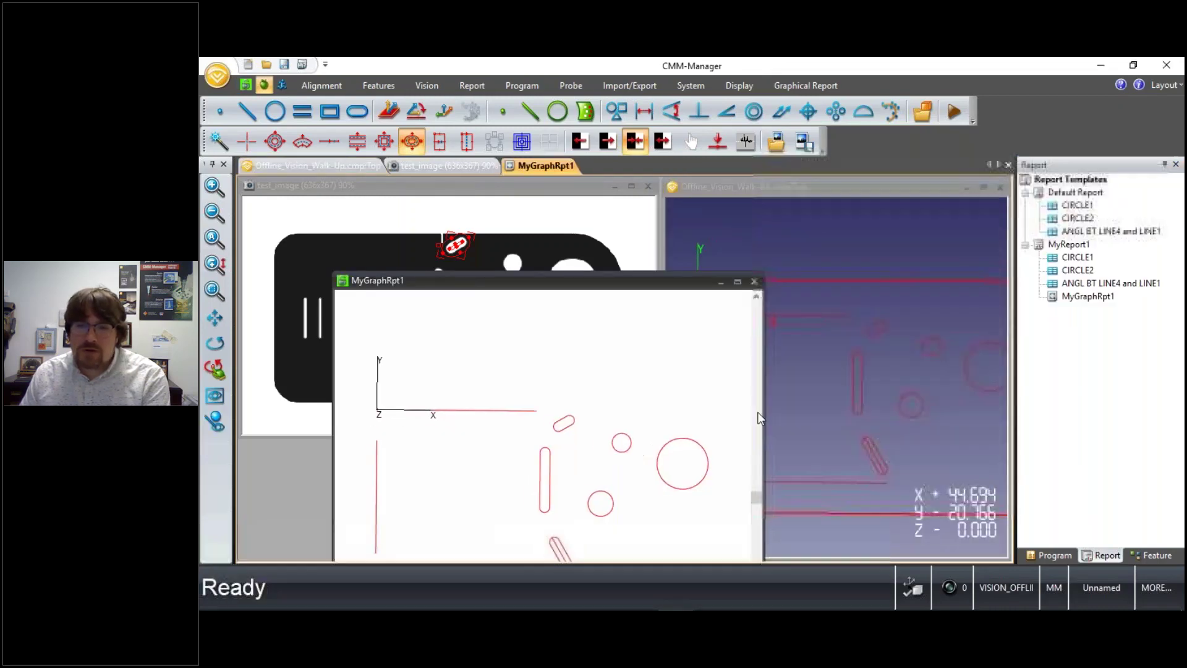
{"action": "left_click_drag", "start_coordinate": [649, 281], "coordinate": [866, 207]}
{"action": "scroll", "coordinate": [807, 355], "scroll_direction": "down", "scroll_amount": 2}
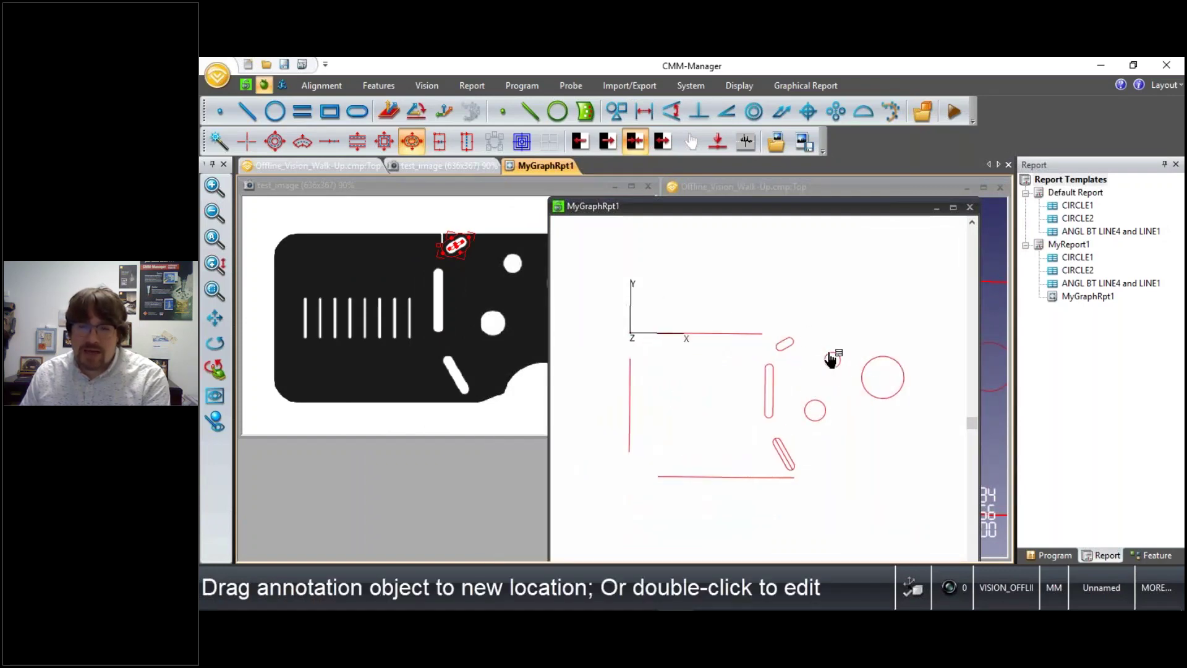
Step: Place the CIRCLE1 and CIRCLE2 result tables onto MyGraphRpt1
{"action": "left_click", "coordinate": [1083, 280]}
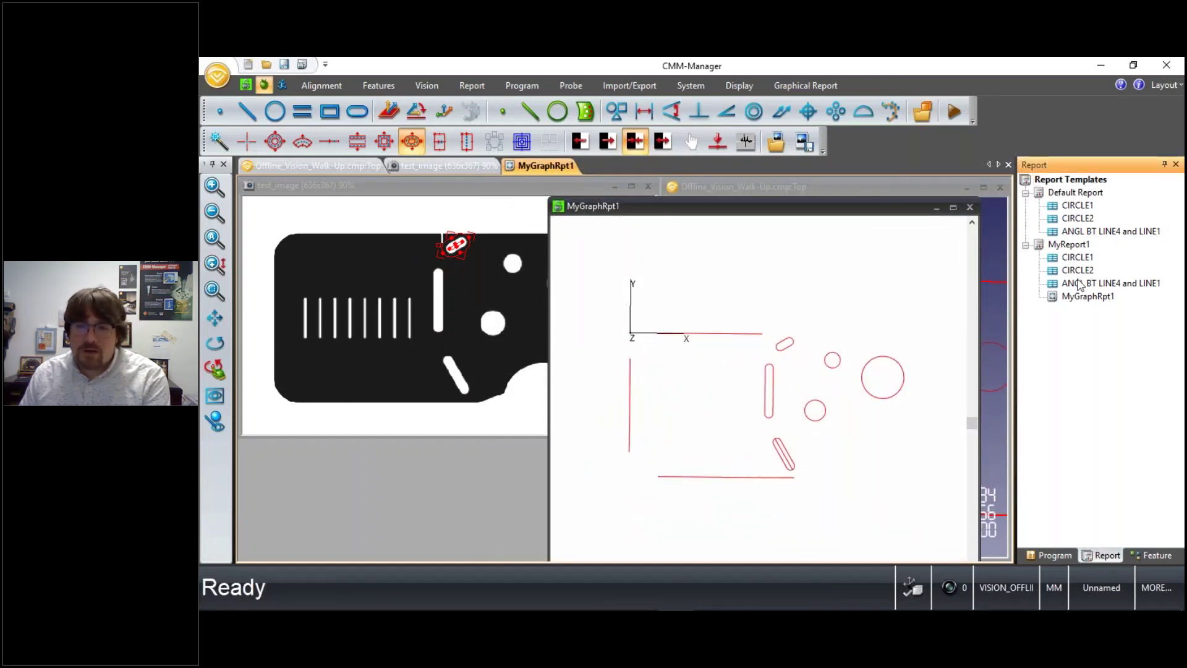
{"action": "left_click", "coordinate": [1080, 258]}
{"action": "left_click_drag", "start_coordinate": [1081, 262], "coordinate": [795, 277]}
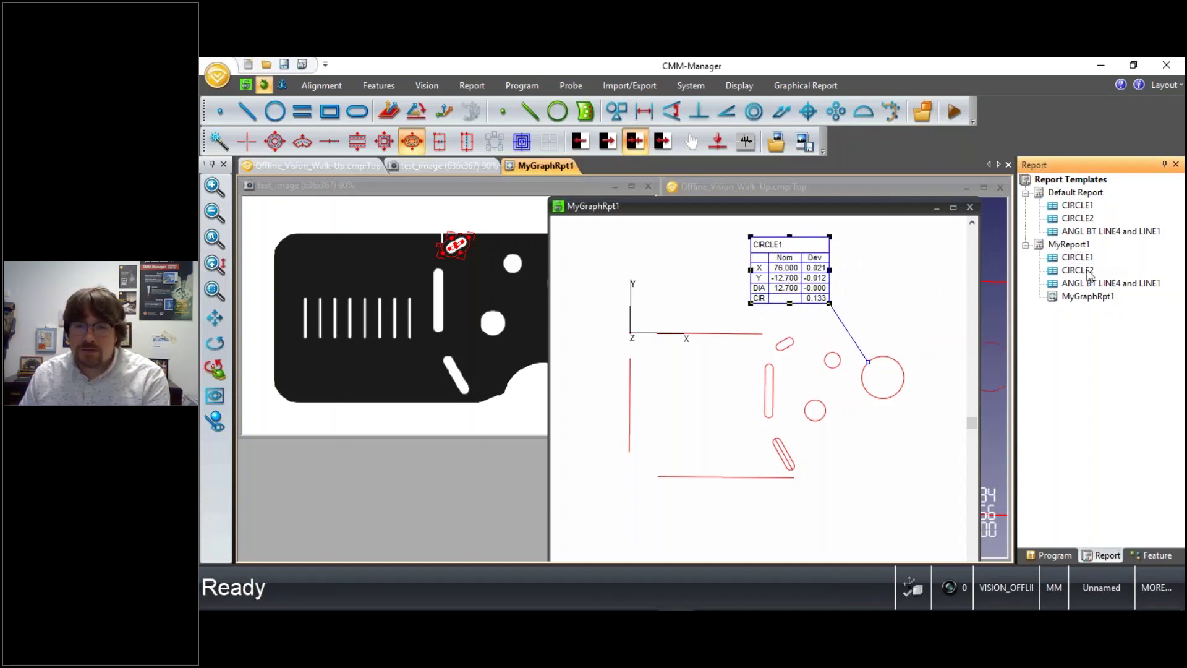
{"action": "left_click_drag", "start_coordinate": [1088, 275], "coordinate": [900, 514]}
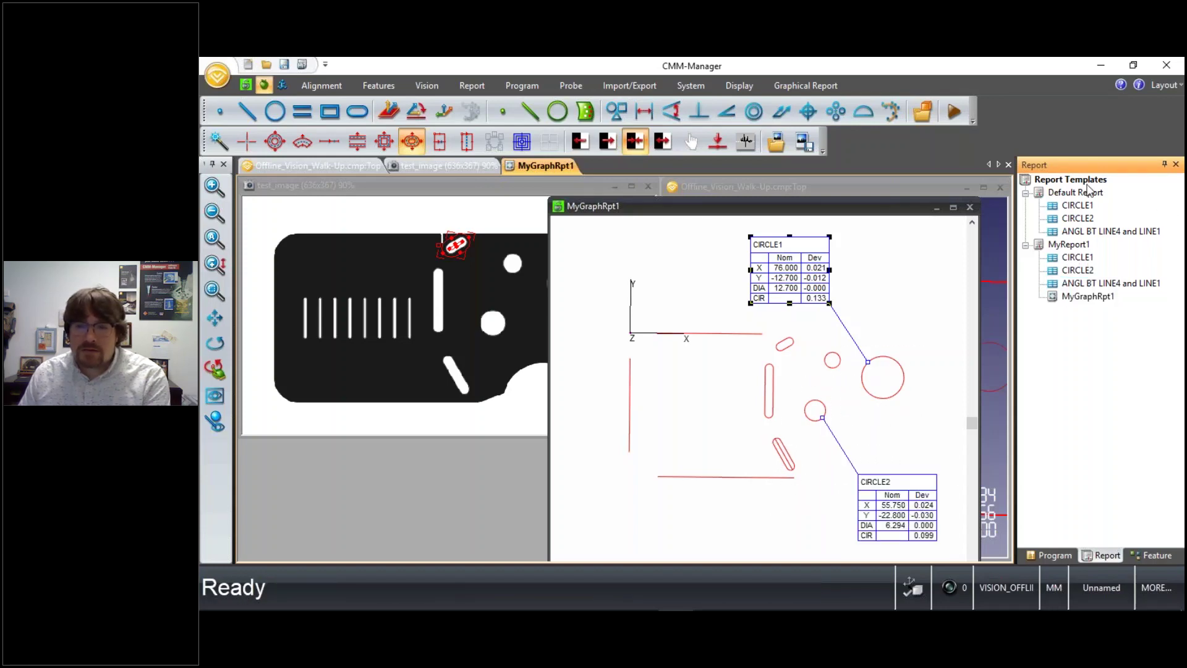
Step: Review MyReport1 through graphical report #4, then close MyReport1 and MyGraphRpt1
{"action": "double_click", "coordinate": [1077, 244]}
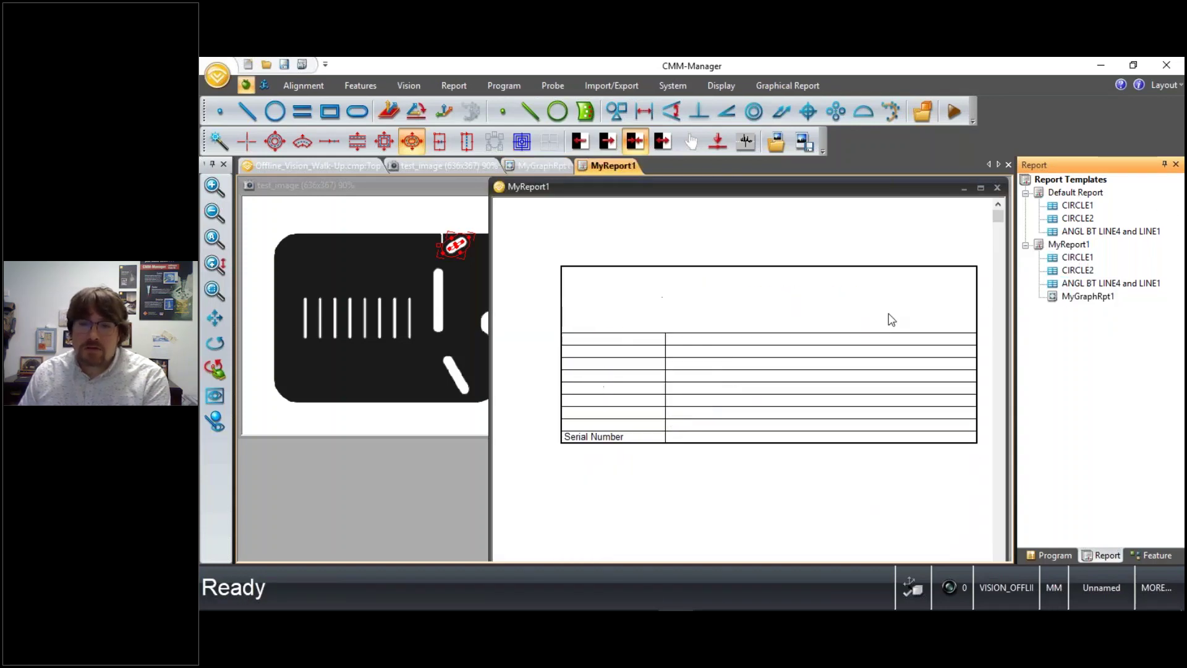
{"action": "scroll", "coordinate": [897, 312], "scroll_direction": "down", "scroll_amount": 3}
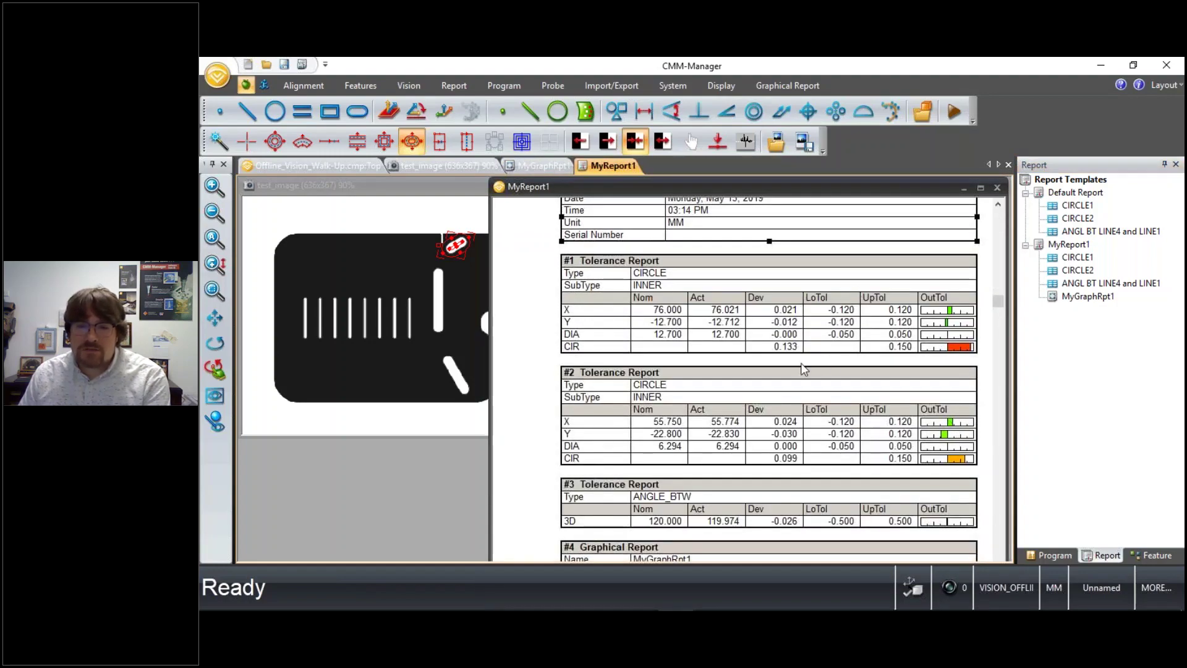
{"action": "scroll", "coordinate": [802, 354], "scroll_direction": "down", "scroll_amount": 7}
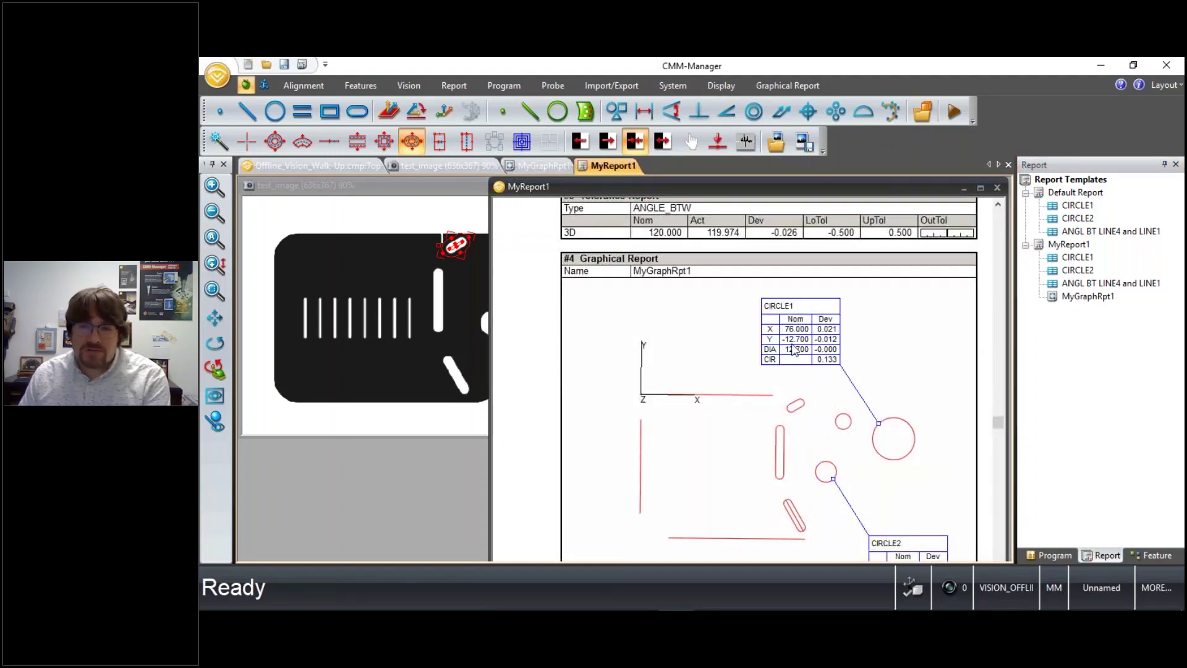
{"action": "scroll", "coordinate": [802, 361], "scroll_direction": "down", "scroll_amount": 2}
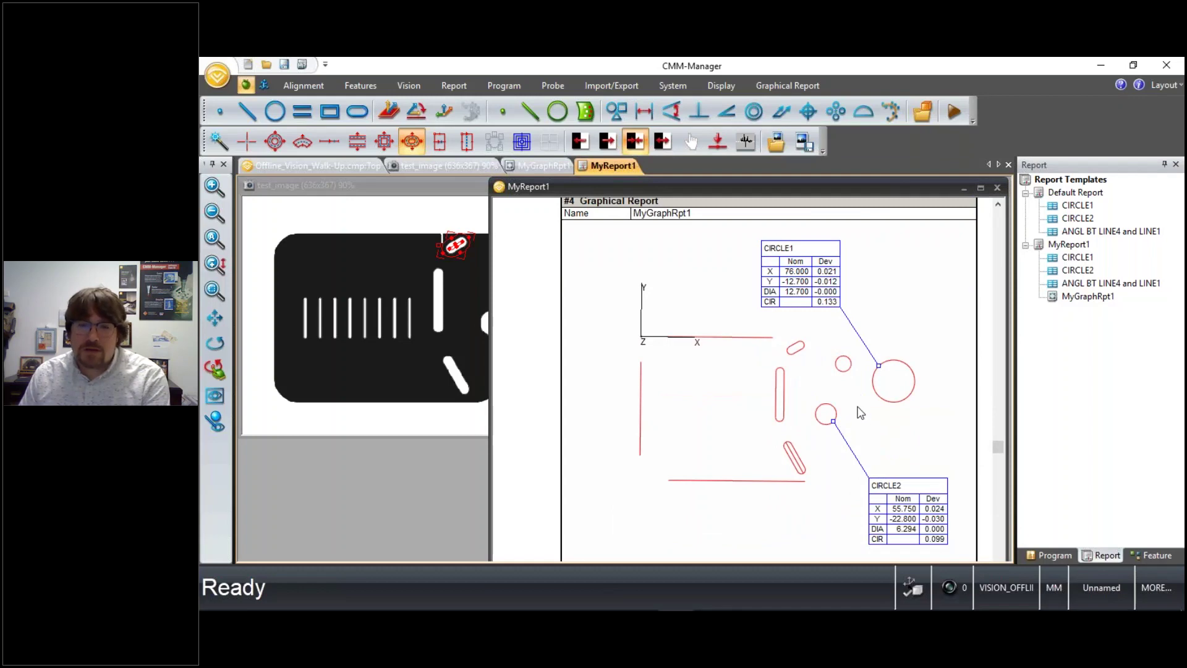
{"action": "scroll", "coordinate": [863, 402], "scroll_direction": "up", "scroll_amount": 10}
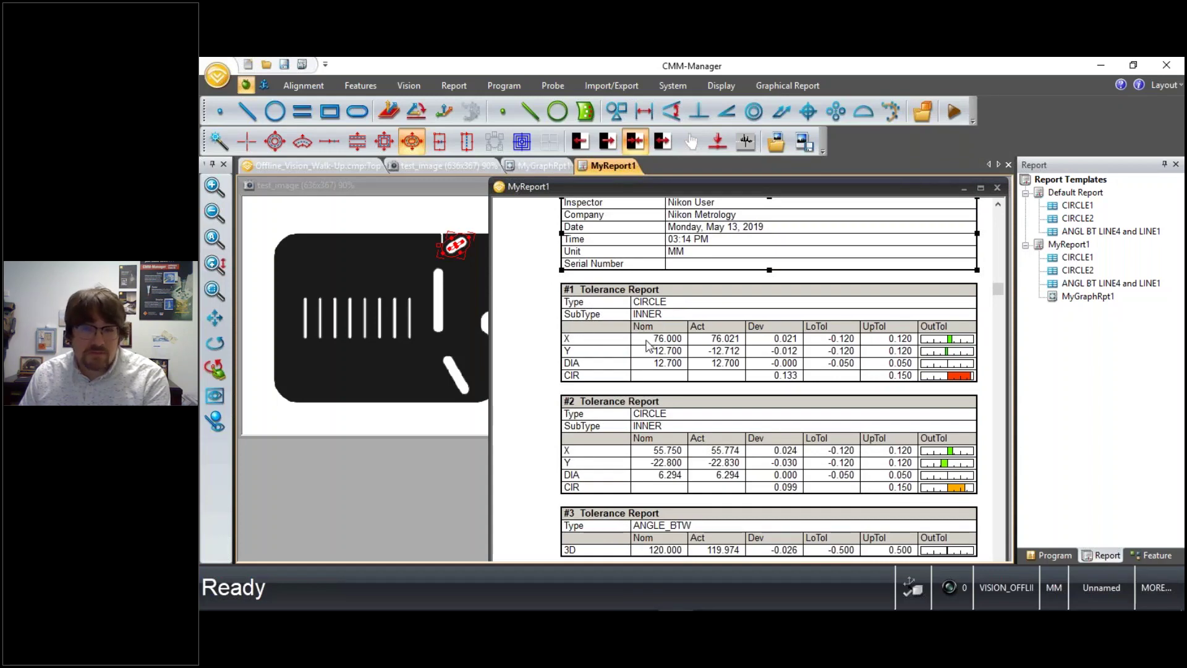
{"action": "scroll", "coordinate": [710, 390], "scroll_direction": "down", "scroll_amount": 5}
{"action": "scroll", "coordinate": [709, 394], "scroll_direction": "down", "scroll_amount": 4}
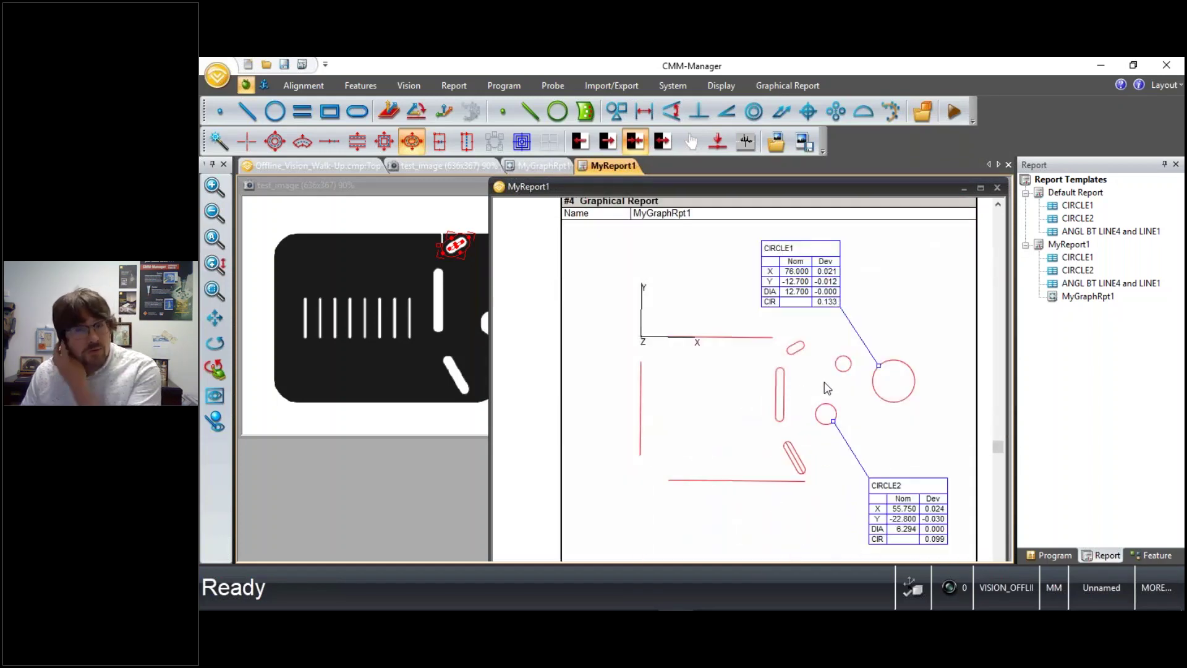
{"action": "left_click", "coordinate": [997, 187]}
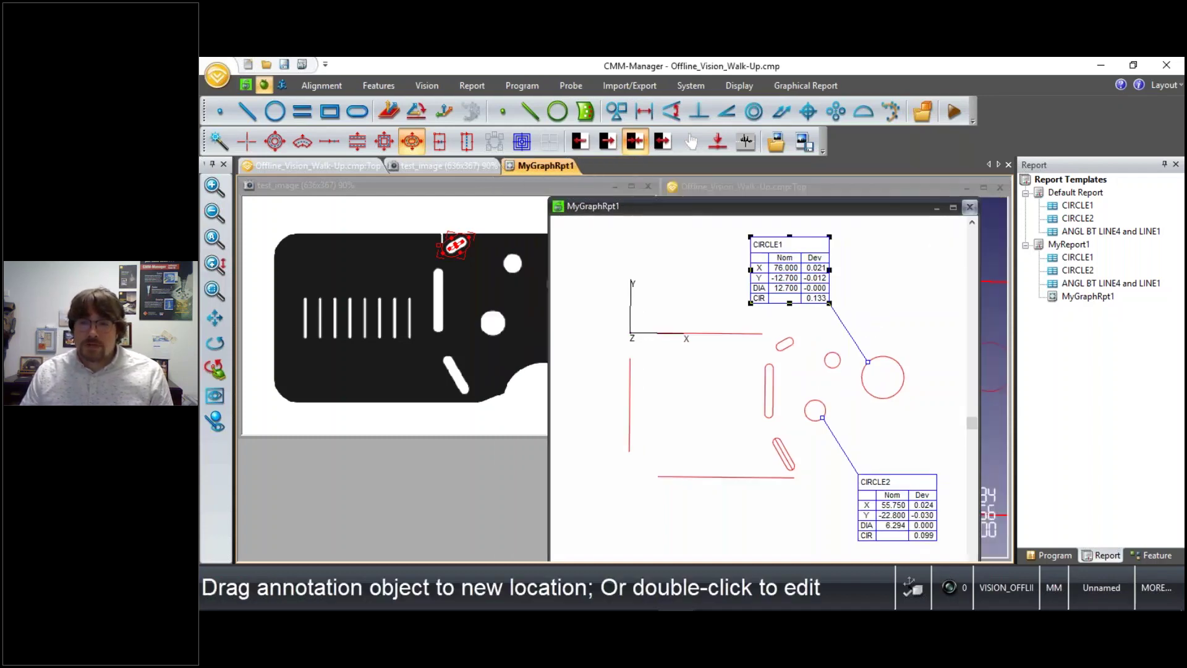
{"action": "left_click", "coordinate": [970, 207]}
{"action": "scroll", "coordinate": [860, 428], "scroll_direction": "down", "scroll_amount": 2}
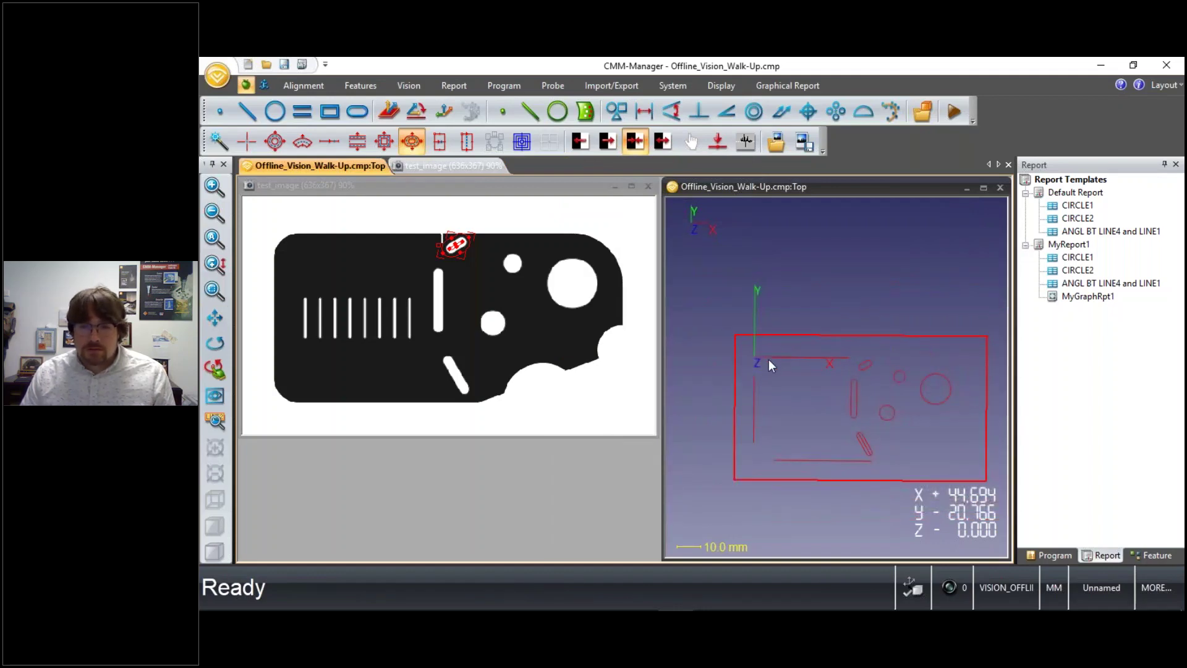
{"action": "left_click_drag", "start_coordinate": [754, 444], "coordinate": [890, 396]}
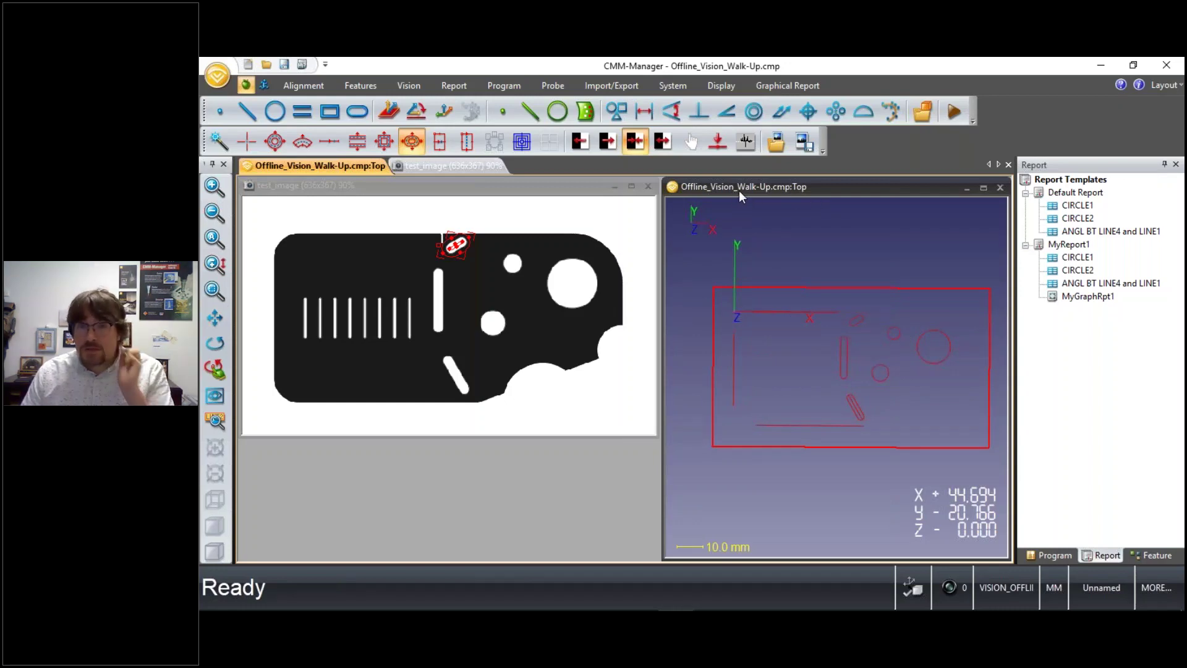
Step: Import the CAD model MyCAD_offline_vision.iqcad
{"action": "left_click", "coordinate": [920, 113]}
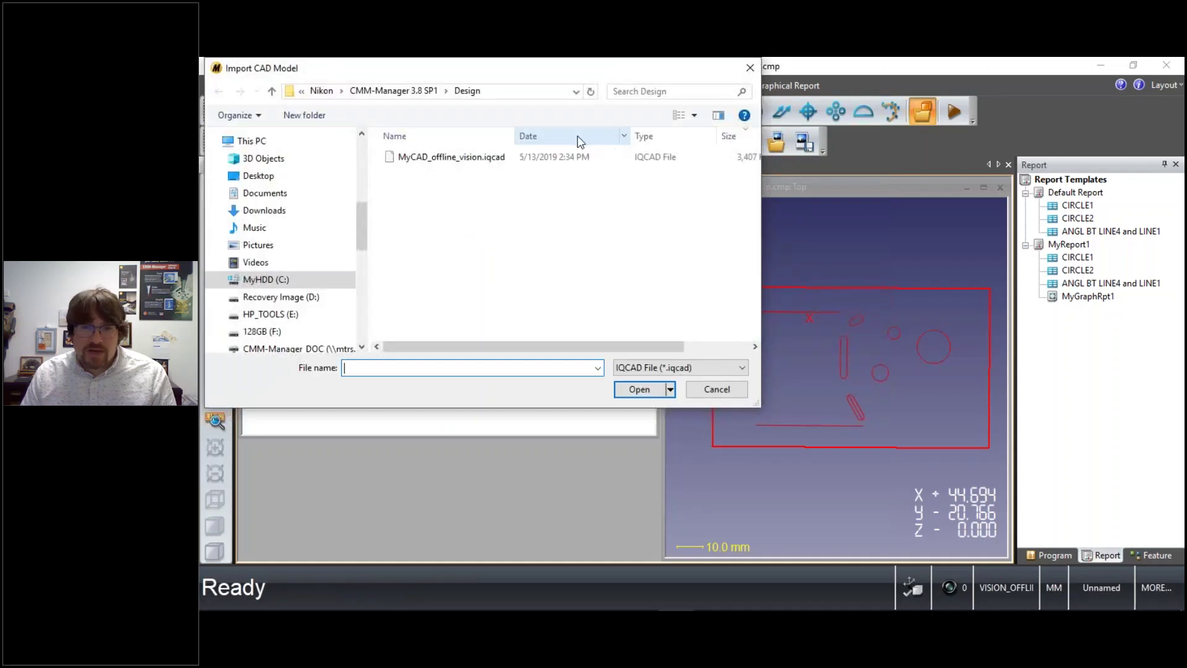
{"action": "left_click", "coordinate": [461, 158]}
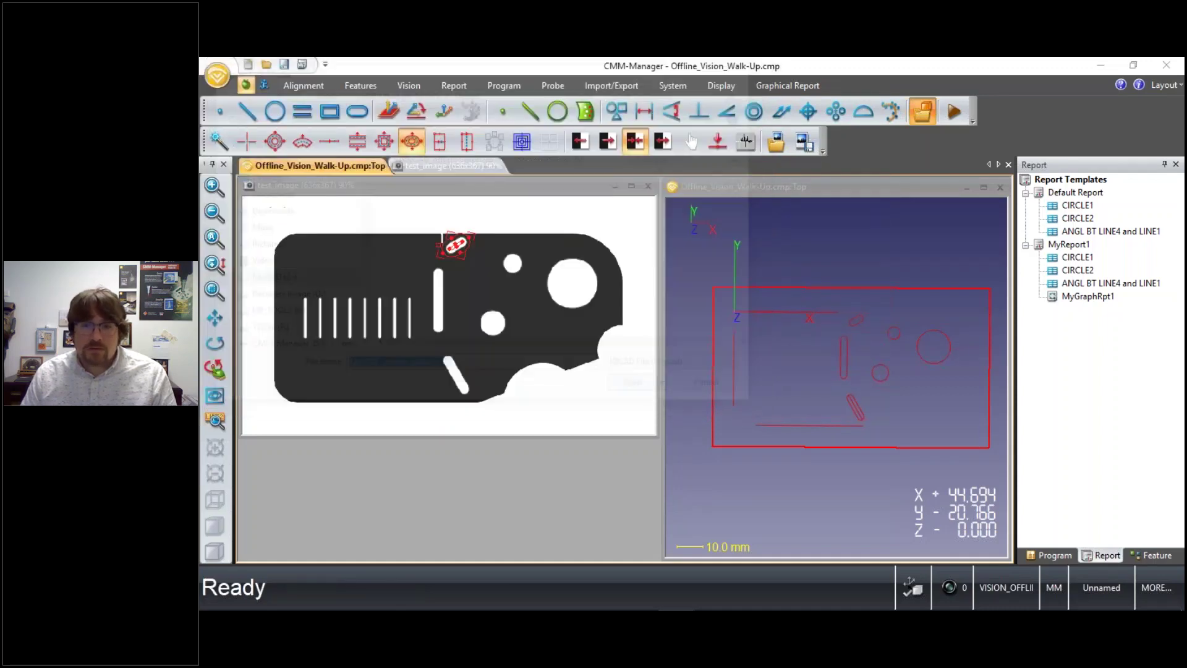
{"action": "middle_click_drag", "start_coordinate": [852, 400], "coordinate": [863, 374]}
Step: Set the 3D view to Top and zoom in on the QC QUICKIE part
{"action": "right_click", "coordinate": [859, 368]}
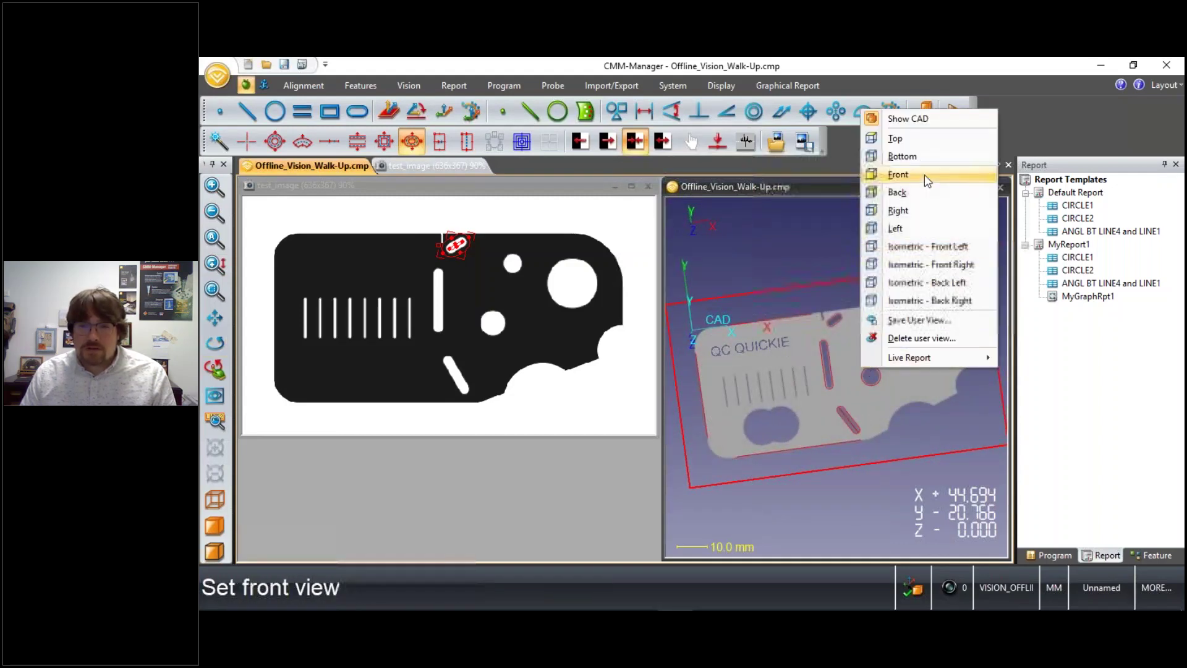
{"action": "left_click", "coordinate": [895, 138]}
{"action": "middle_click_drag", "start_coordinate": [840, 387], "coordinate": [844, 388]}
{"action": "scroll", "coordinate": [859, 400], "scroll_direction": "up", "scroll_amount": 1}
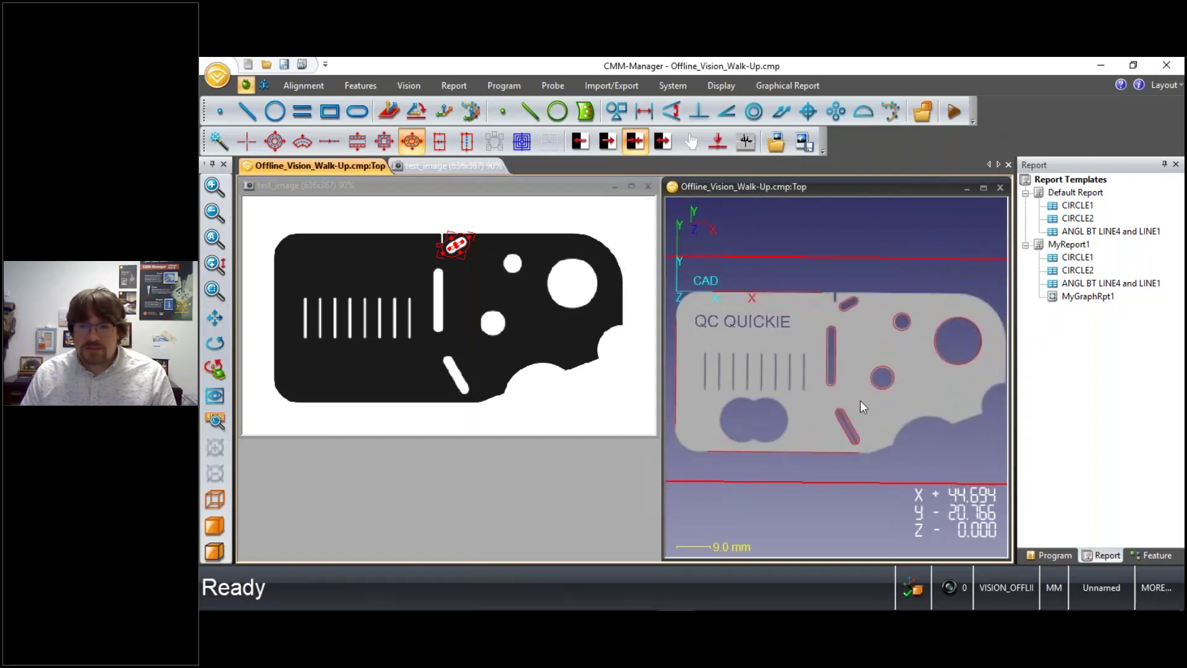
{"action": "middle_click_drag", "start_coordinate": [937, 395], "coordinate": [851, 373]}
{"action": "scroll", "coordinate": [843, 374], "scroll_direction": "up", "scroll_amount": 1}
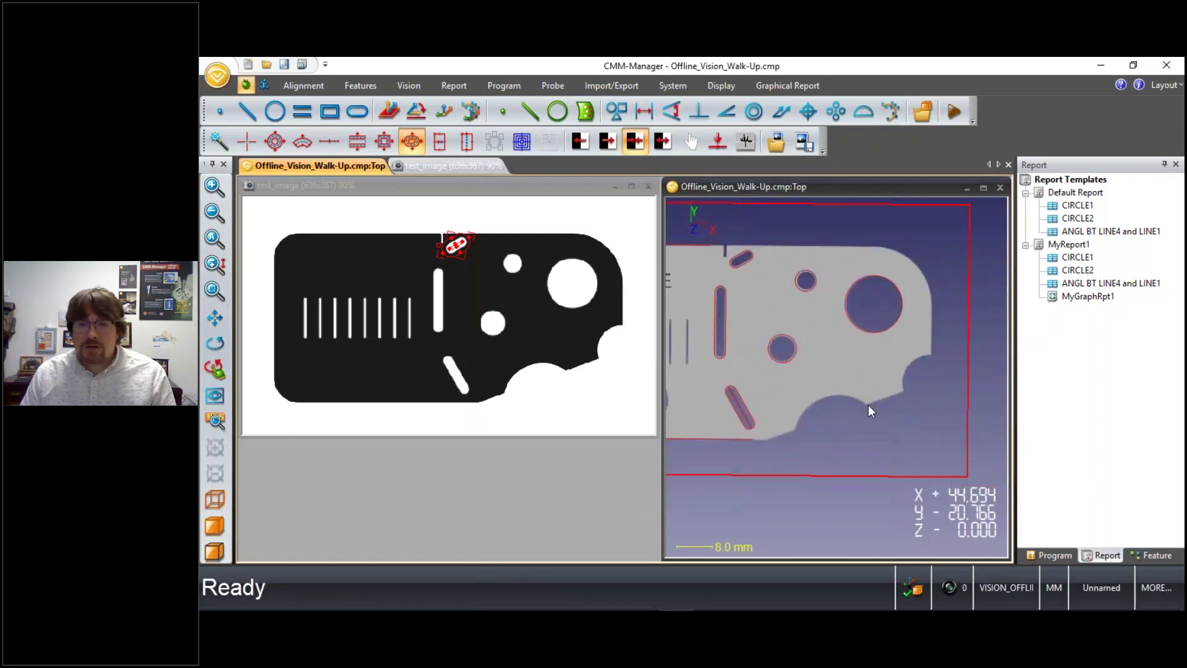
{"action": "scroll", "coordinate": [868, 404], "scroll_direction": "up", "scroll_amount": 1}
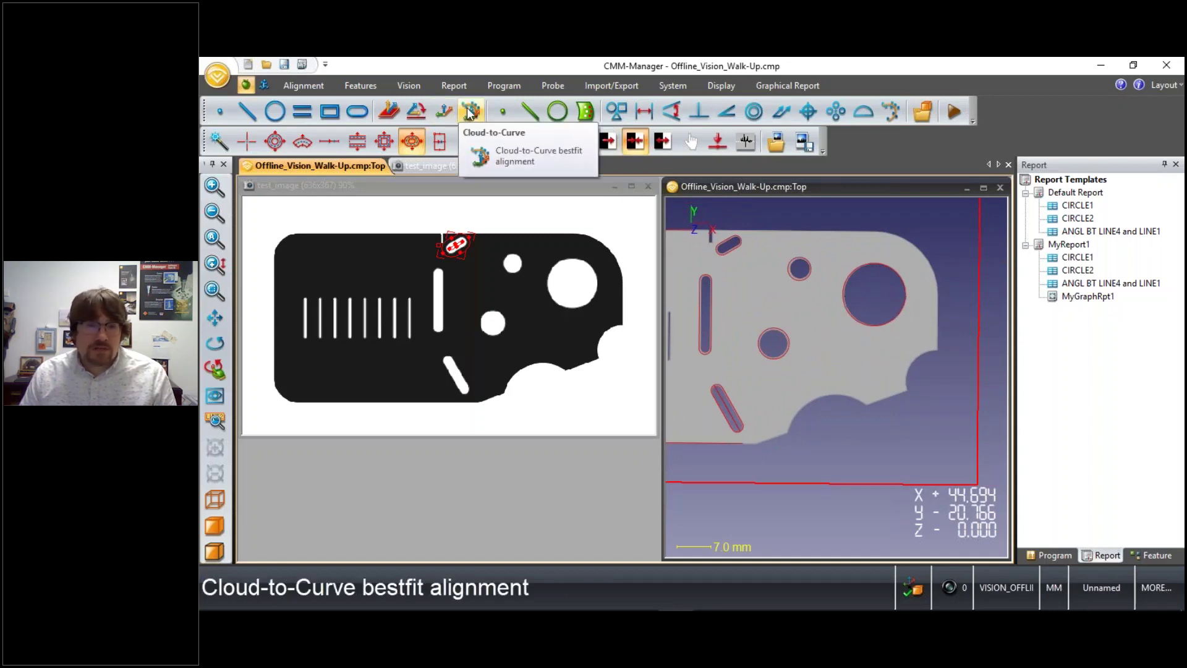
Step: Start a vision point cloud and align a buffer tool along the scalloped lower edge
{"action": "left_click", "coordinate": [407, 87]}
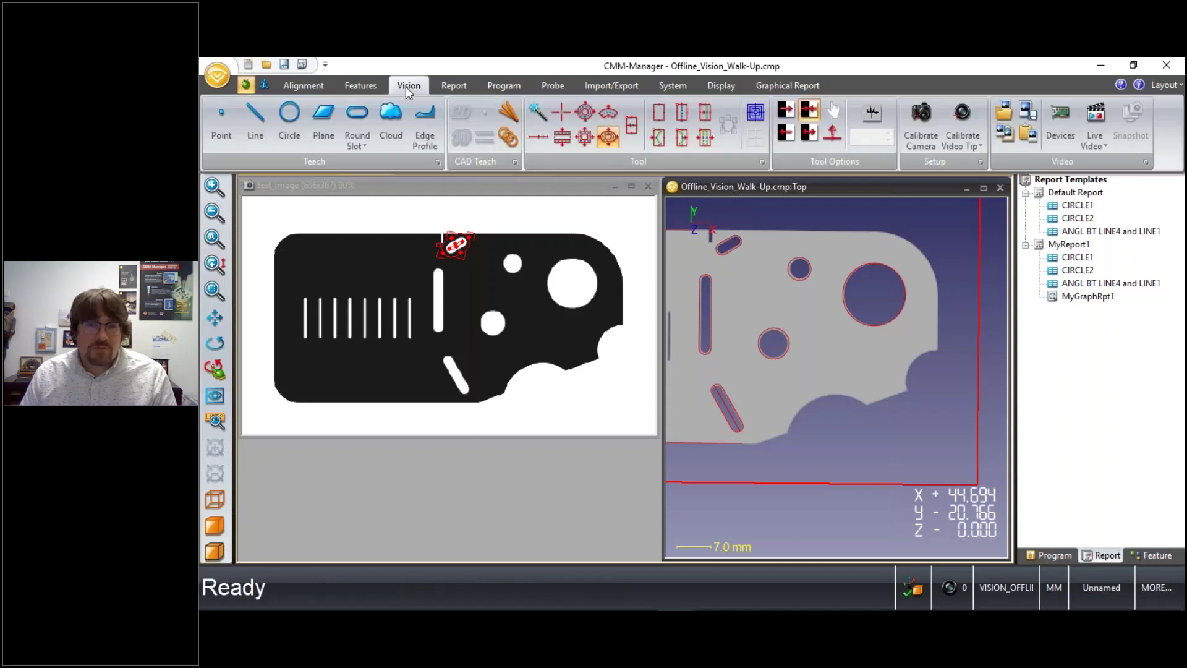
{"action": "left_click", "coordinate": [391, 121]}
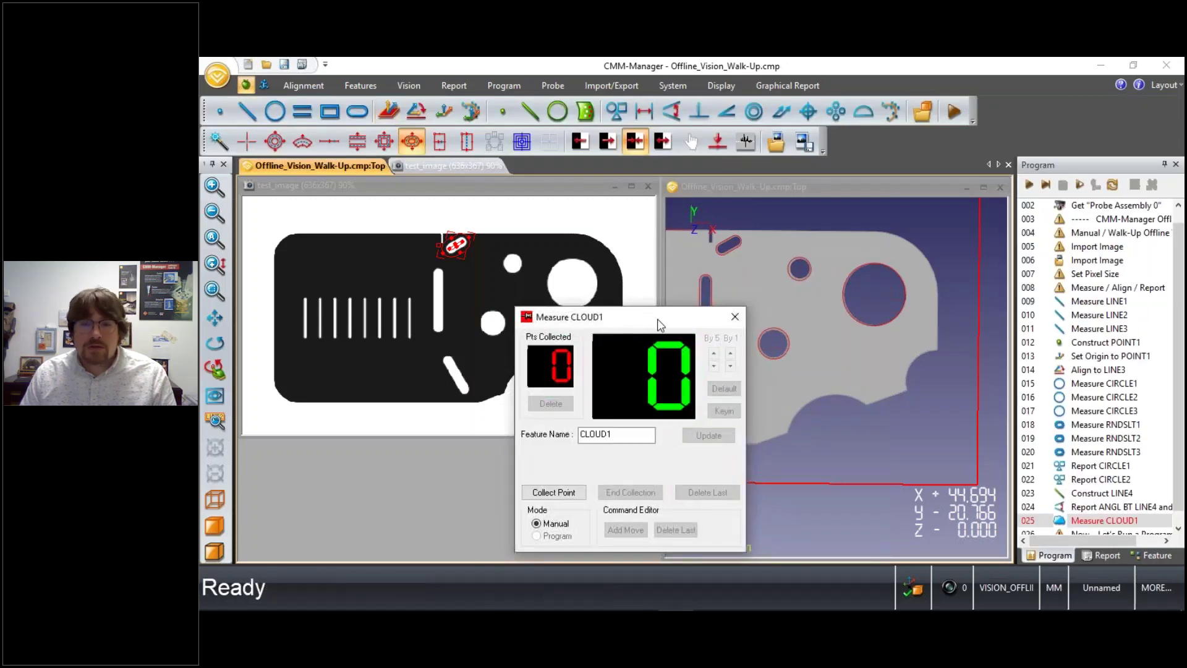
{"action": "left_click_drag", "start_coordinate": [660, 324], "coordinate": [649, 325]}
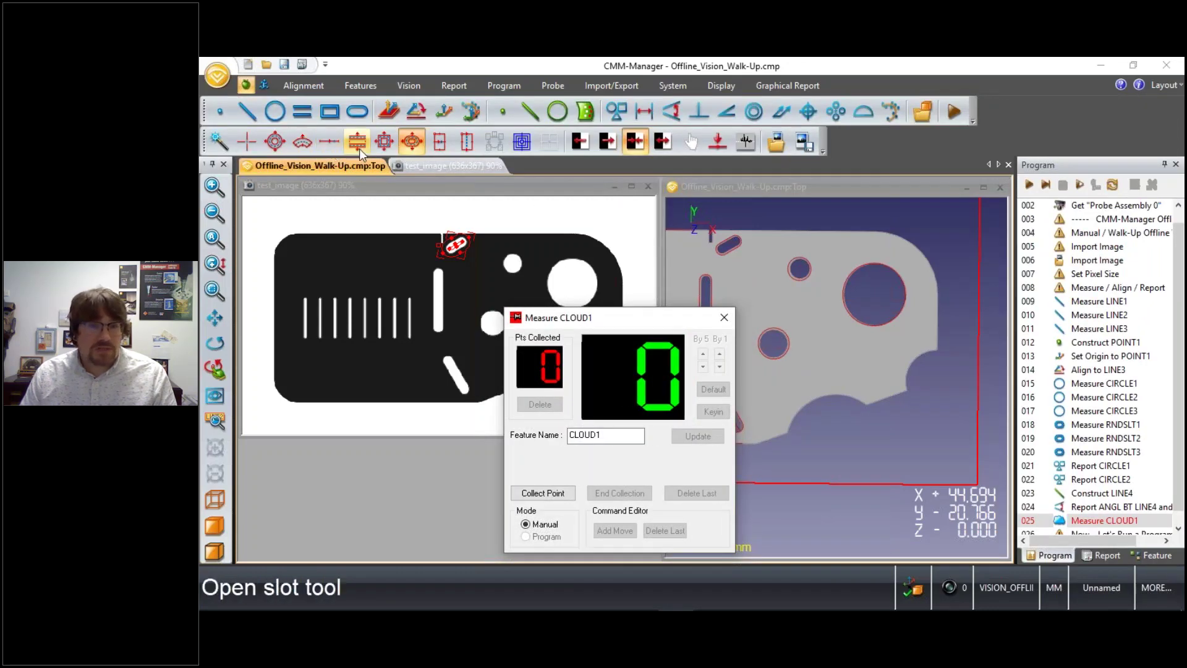
{"action": "left_click", "coordinate": [467, 141]}
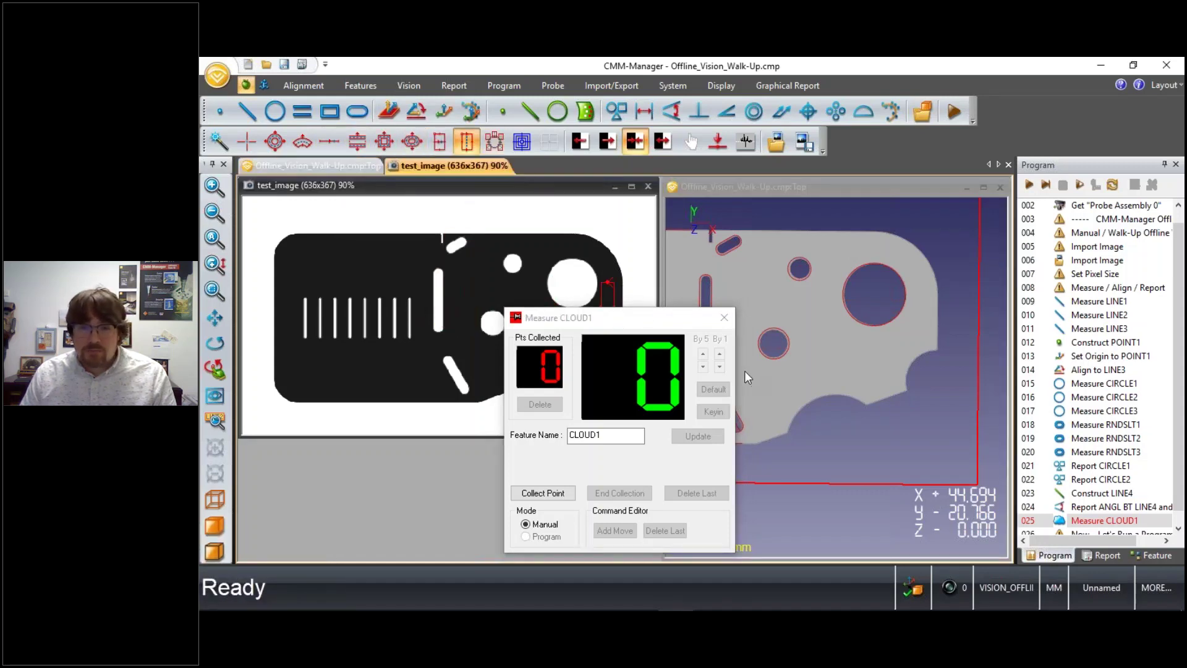
{"action": "left_click_drag", "start_coordinate": [614, 320], "coordinate": [776, 328]}
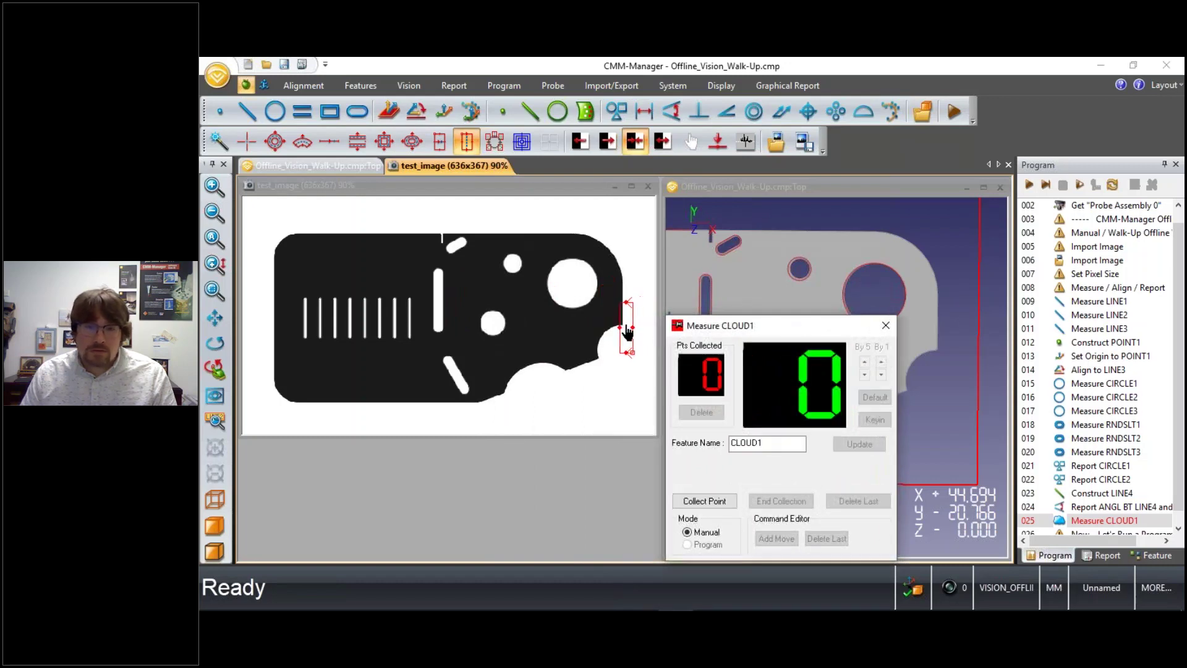
{"action": "left_click", "coordinate": [568, 354]}
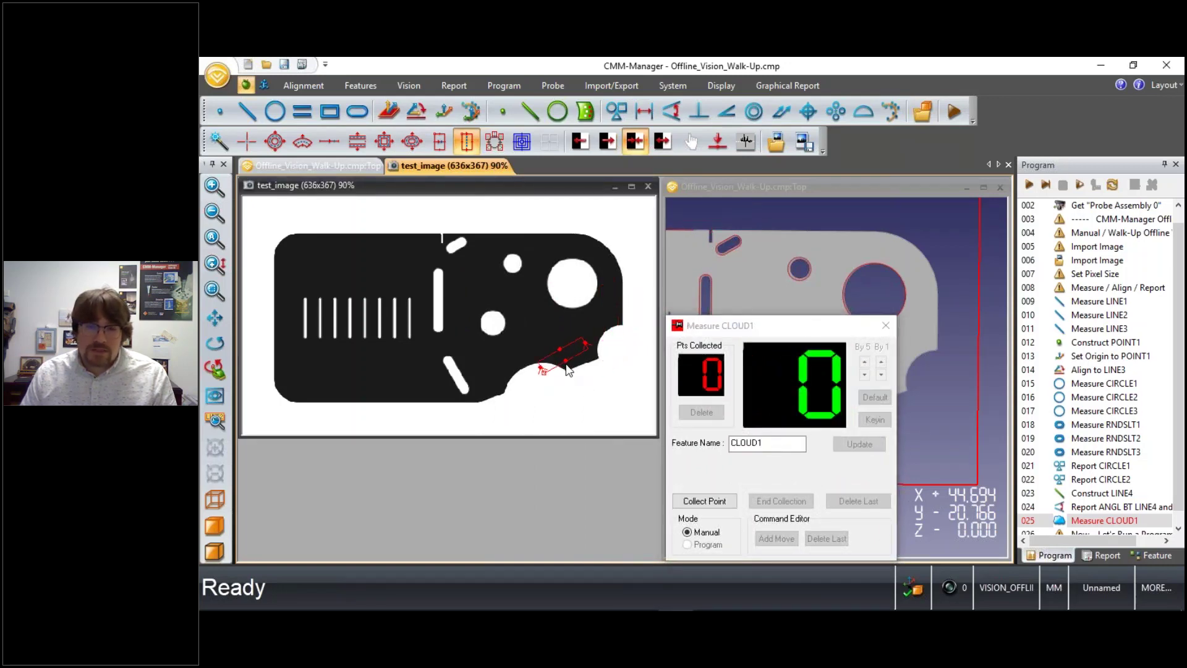
{"action": "left_click_drag", "start_coordinate": [564, 366], "coordinate": [508, 390]}
{"action": "left_click", "coordinate": [542, 383]}
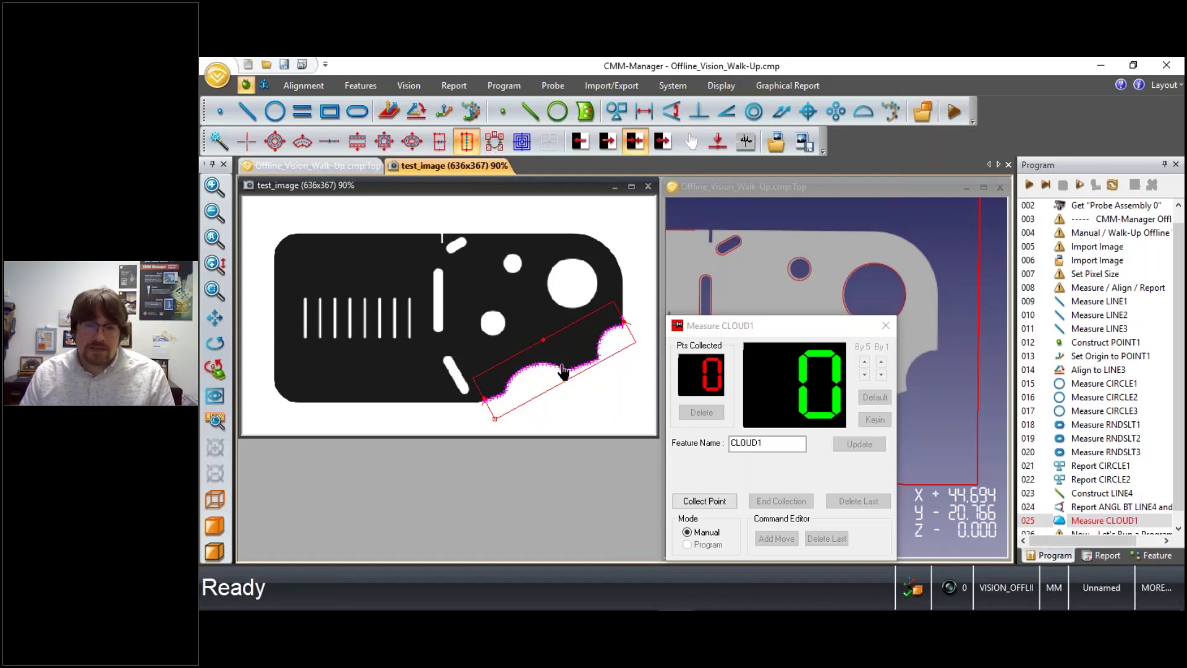
Step: Collect the 50-point CLOUD1 and open the Cloud-to-Curve deviation report settings
{"action": "left_click", "coordinate": [705, 500]}
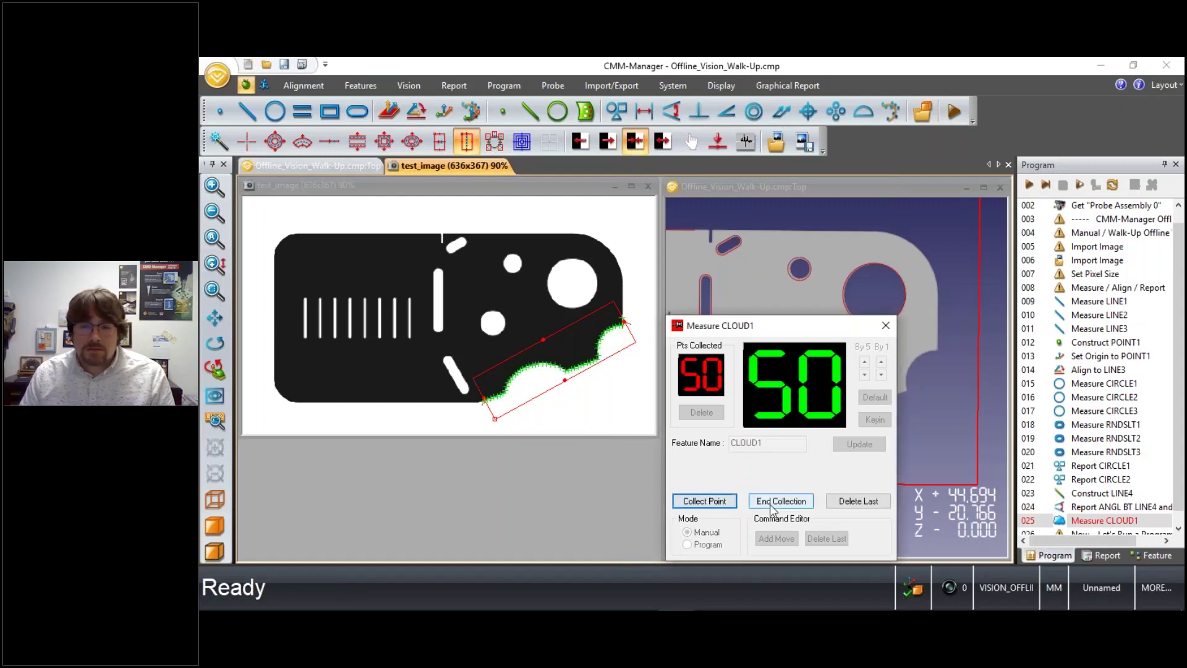
{"action": "left_click", "coordinate": [780, 501]}
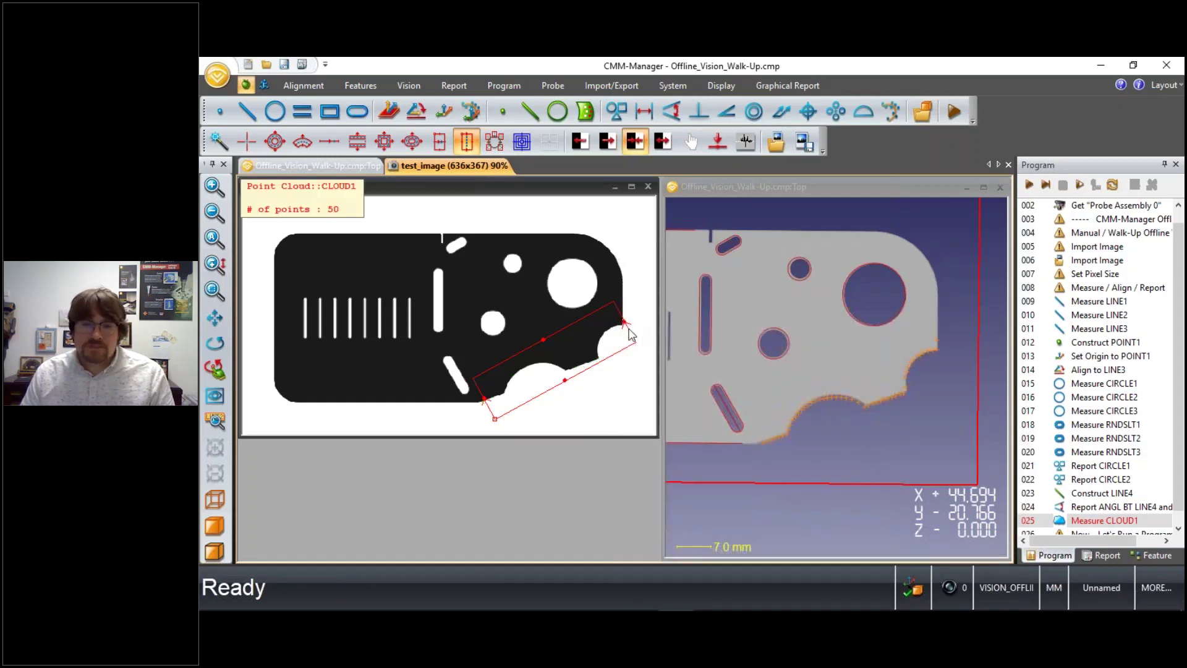
{"action": "left_click", "coordinate": [890, 393]}
{"action": "scroll", "coordinate": [903, 383], "scroll_direction": "up", "scroll_amount": 3}
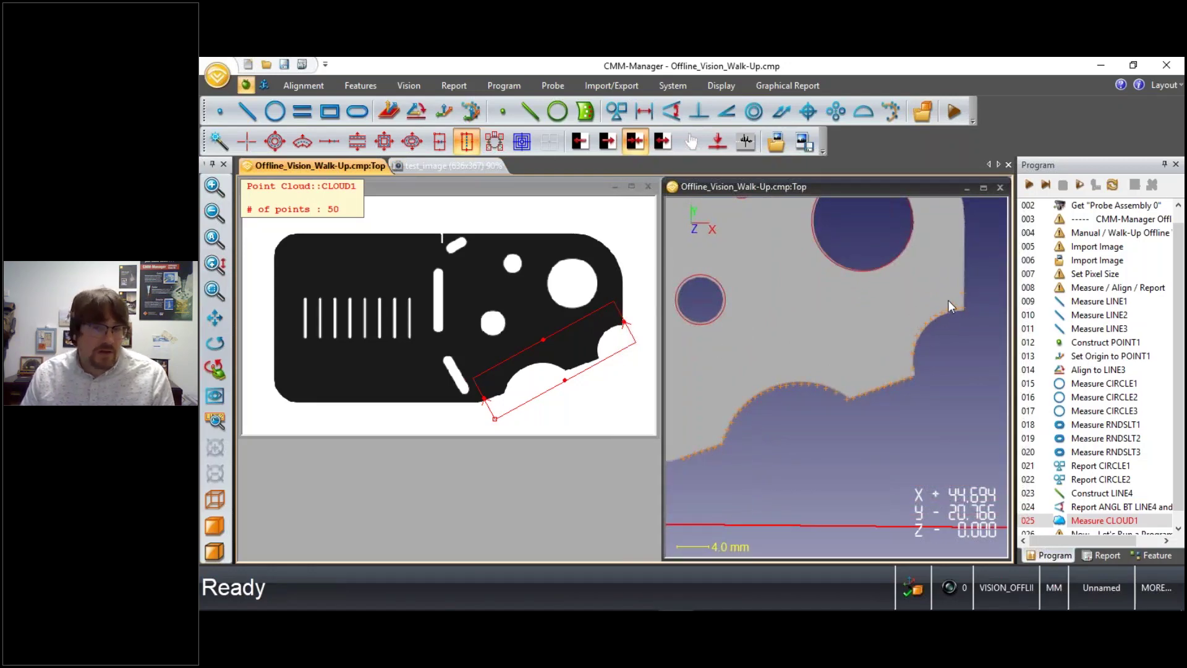
{"action": "left_click", "coordinate": [890, 112]}
Step: Define the report plane from the scalloped CAD edge curve CROSS16
{"action": "left_click_drag", "start_coordinate": [800, 186], "coordinate": [557, 176]}
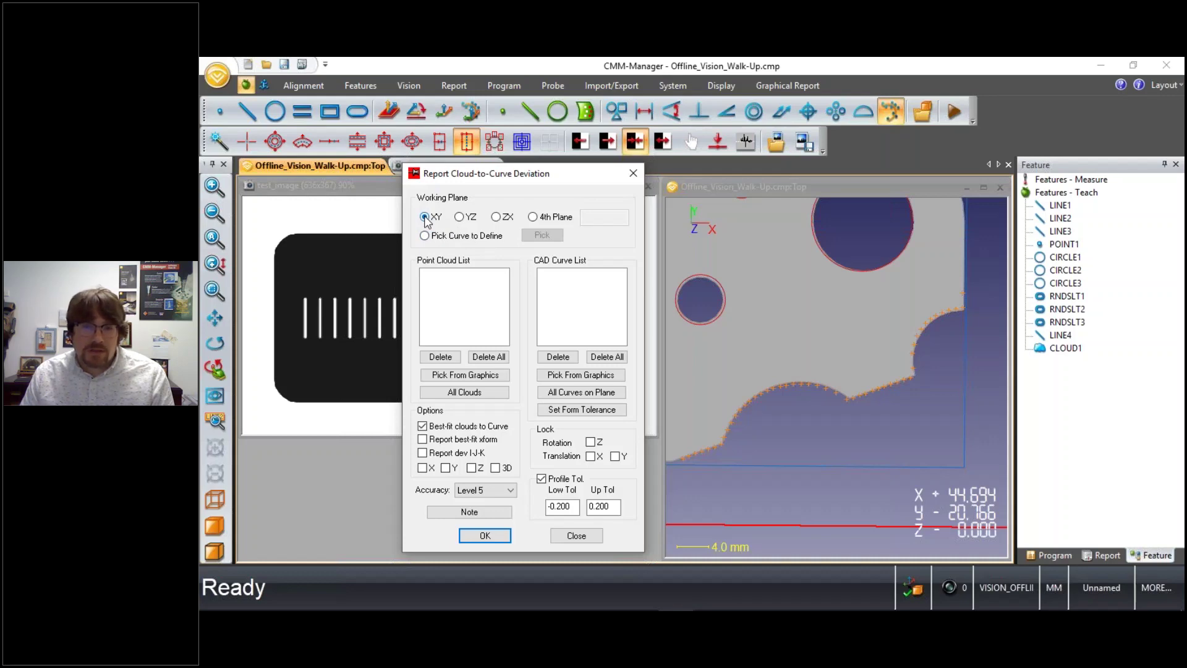
{"action": "left_click", "coordinate": [445, 240]}
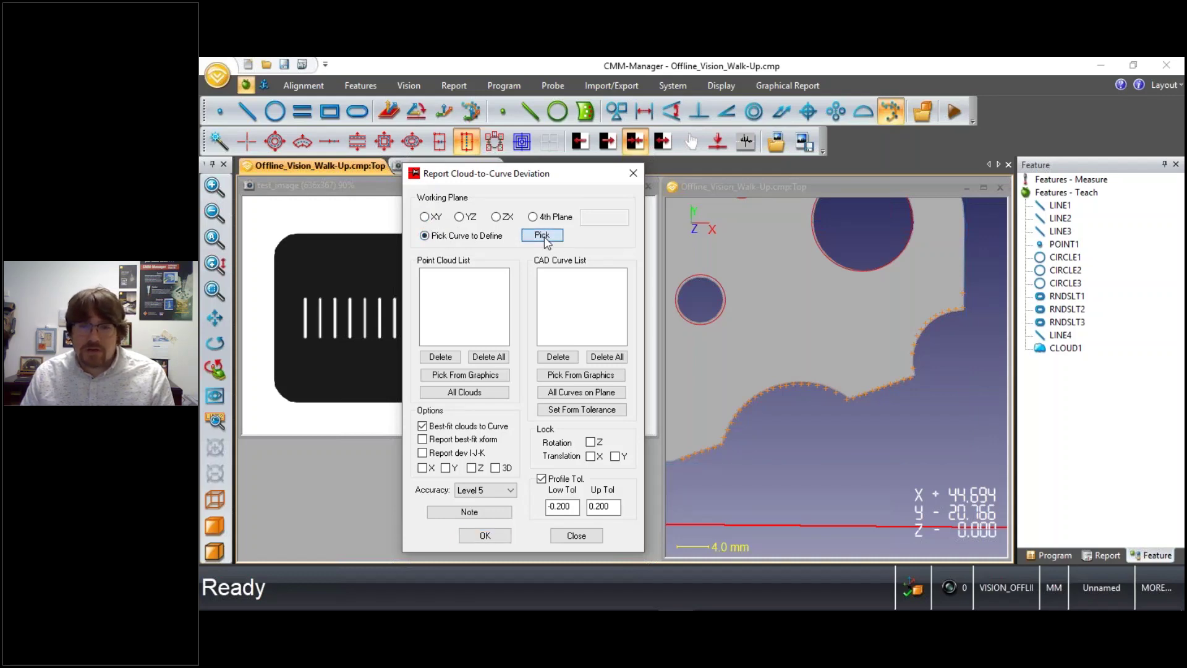
{"action": "left_click", "coordinate": [542, 235]}
{"action": "middle_click_drag", "start_coordinate": [901, 424], "coordinate": [886, 396]}
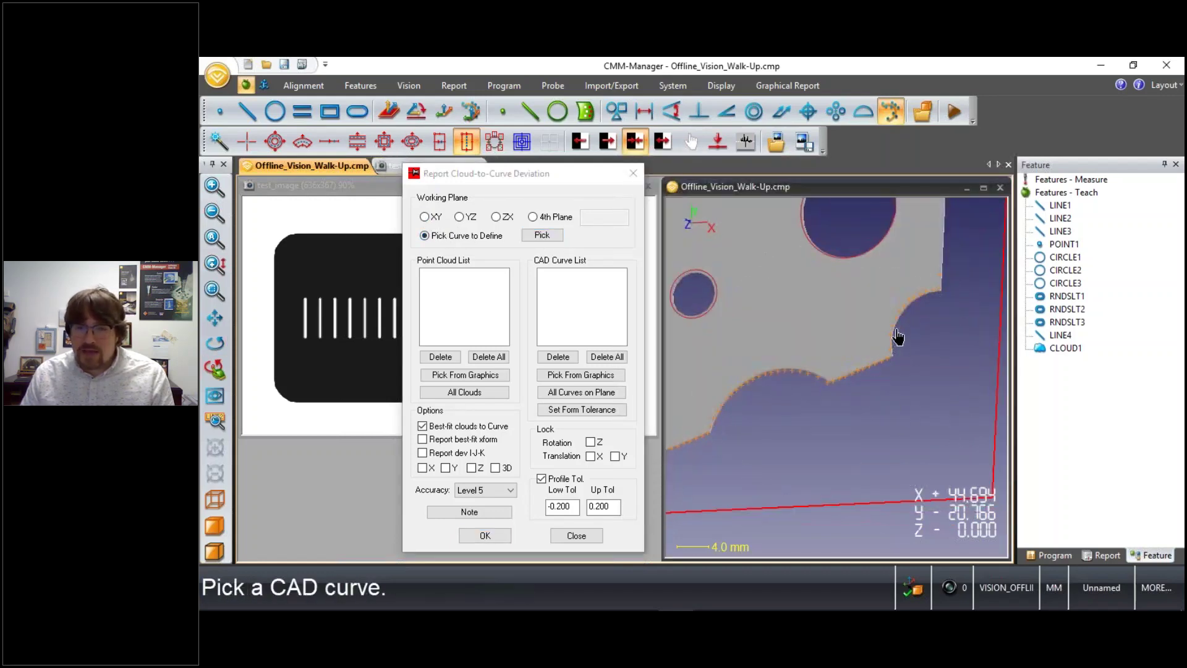
{"action": "left_click", "coordinate": [898, 336]}
{"action": "left_click", "coordinate": [916, 266]}
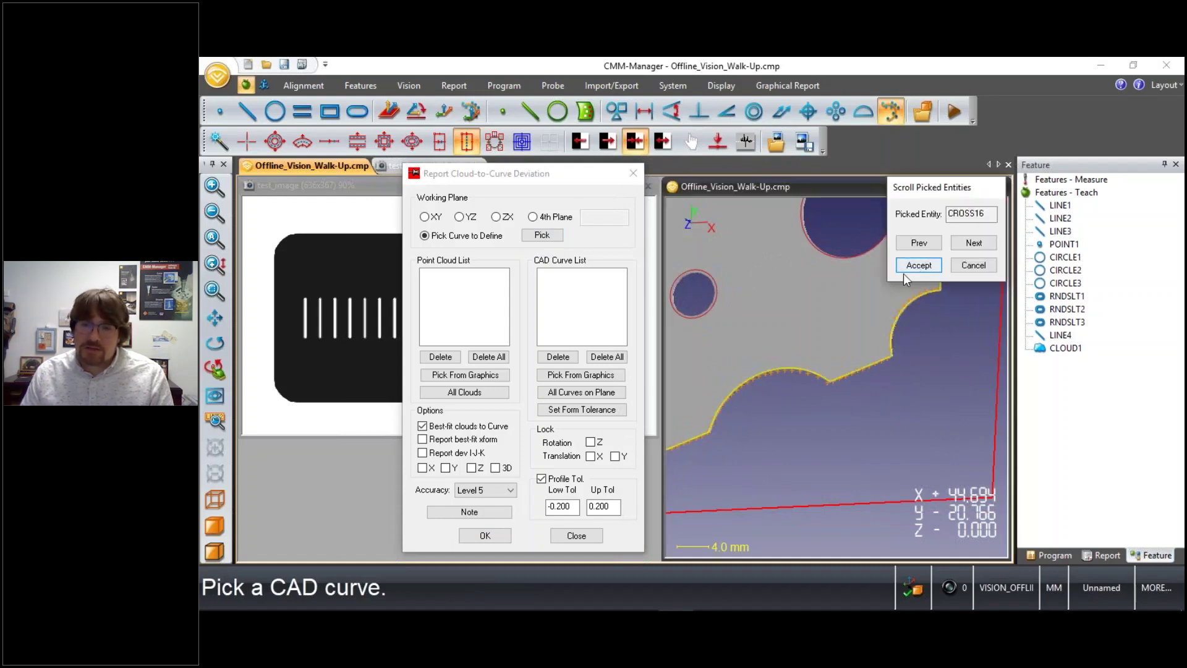
{"action": "left_click_drag", "start_coordinate": [795, 350], "coordinate": [875, 396]}
{"action": "scroll", "coordinate": [872, 396], "scroll_direction": "down", "scroll_amount": 2}
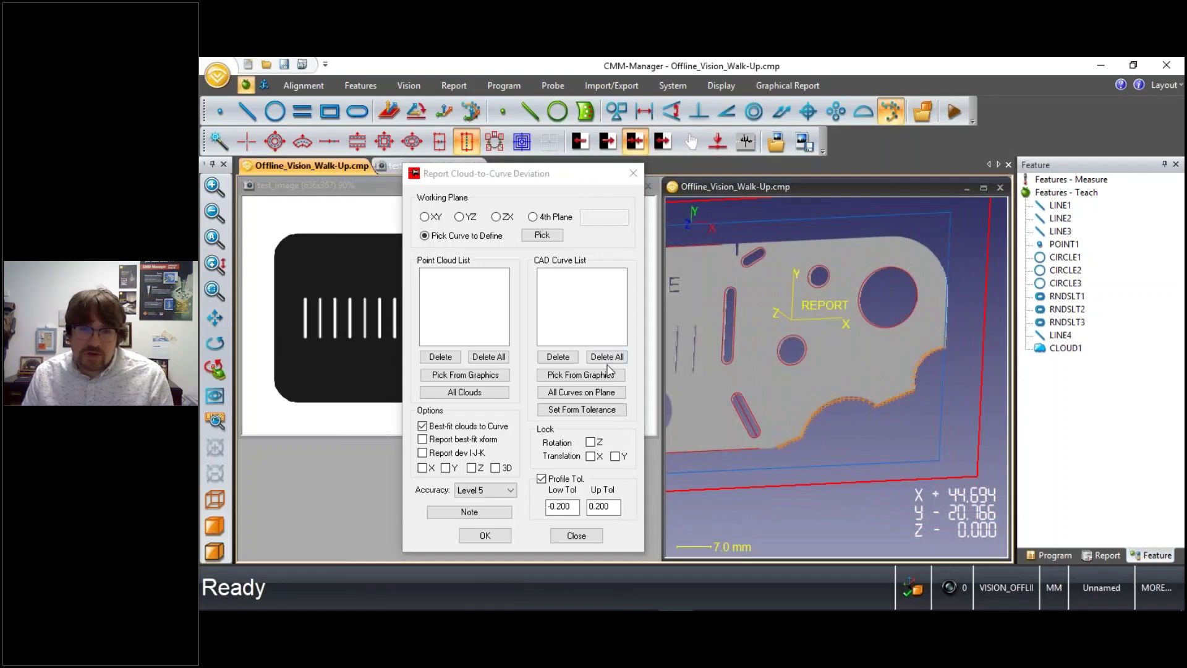
Step: Clear the CAD curve list of CROSS1 and add only CROSS16
{"action": "left_click", "coordinate": [584, 393]}
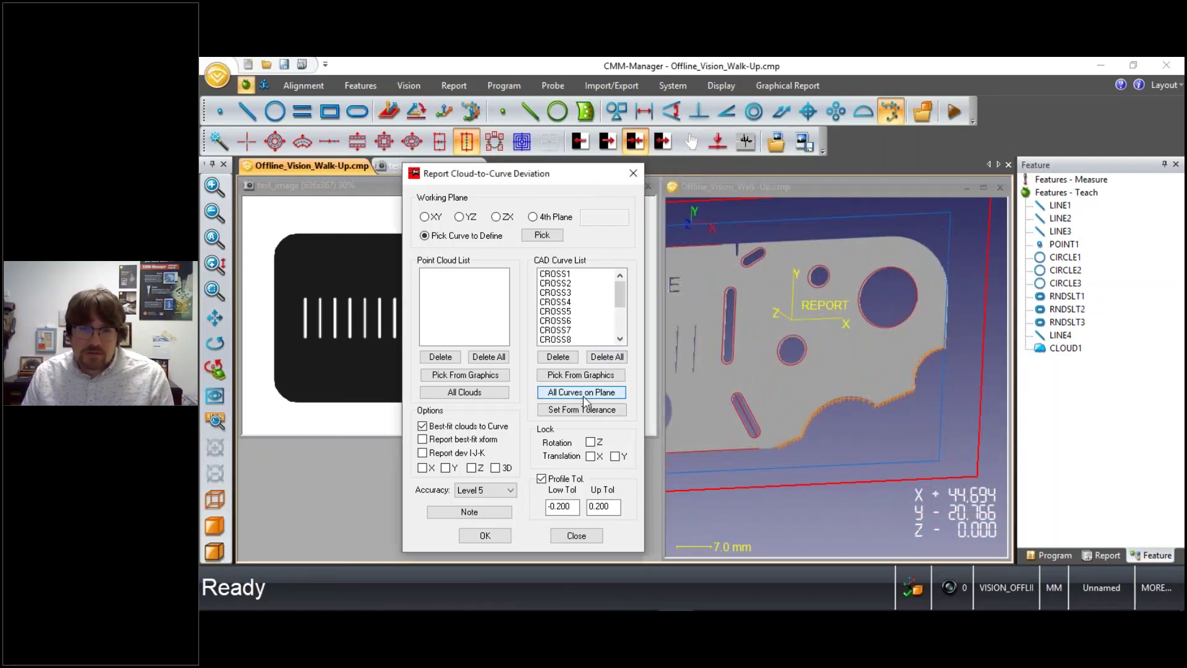
{"action": "left_click", "coordinate": [558, 274]}
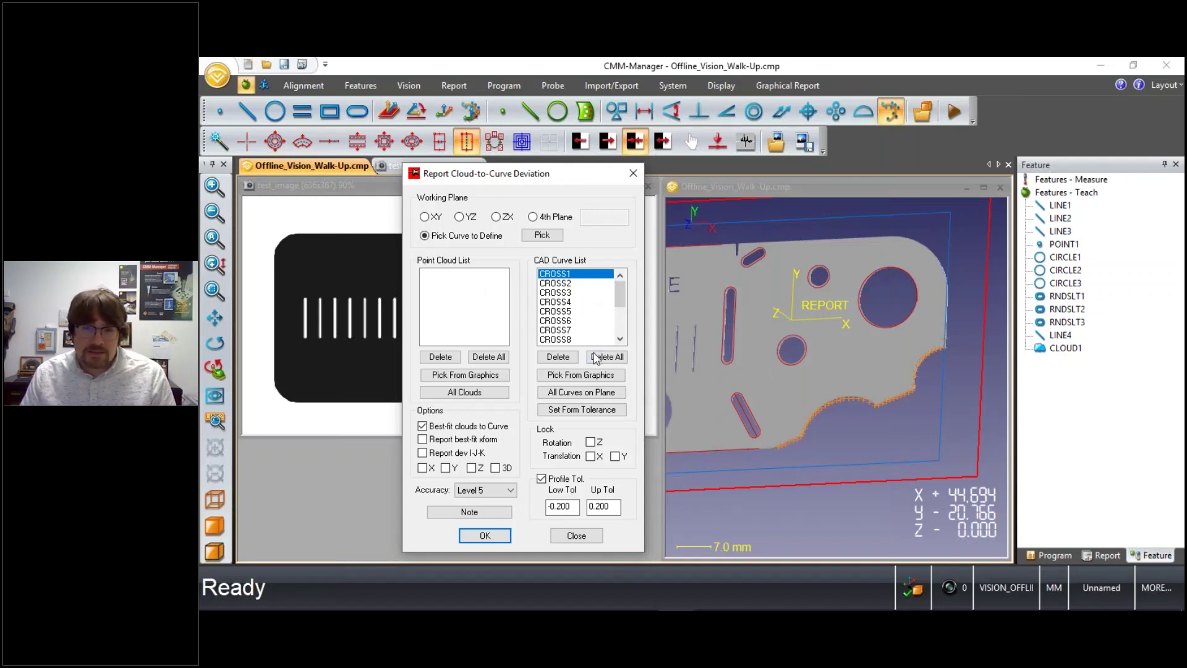
{"action": "left_click", "coordinate": [569, 358]}
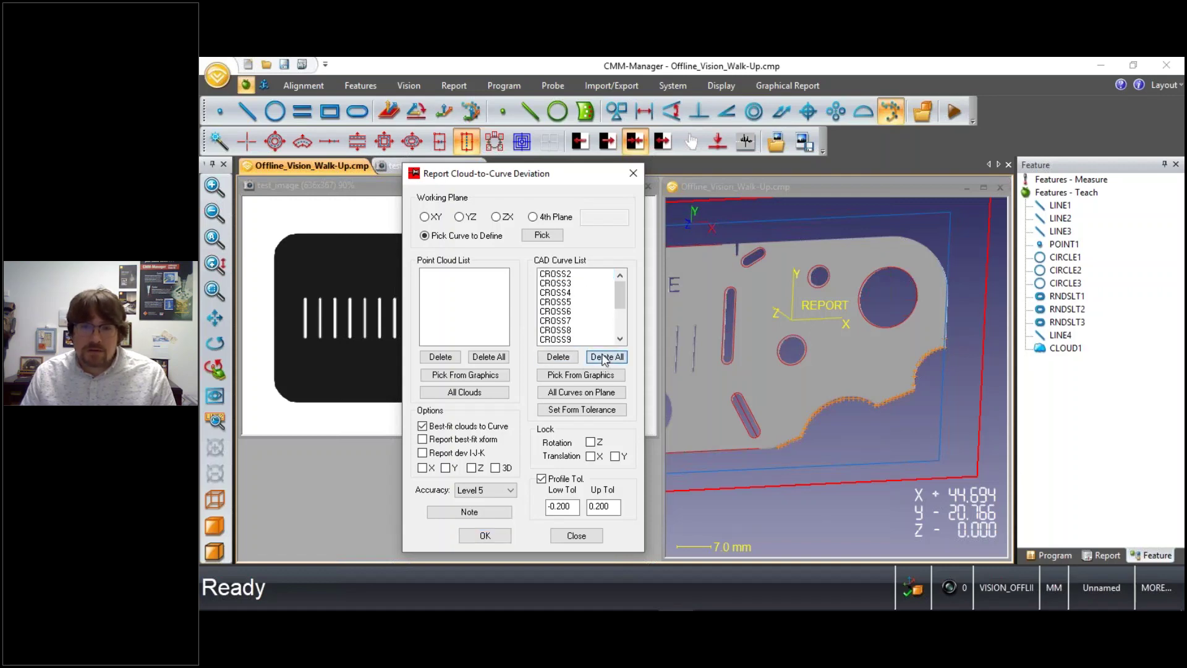
{"action": "left_click", "coordinate": [604, 358]}
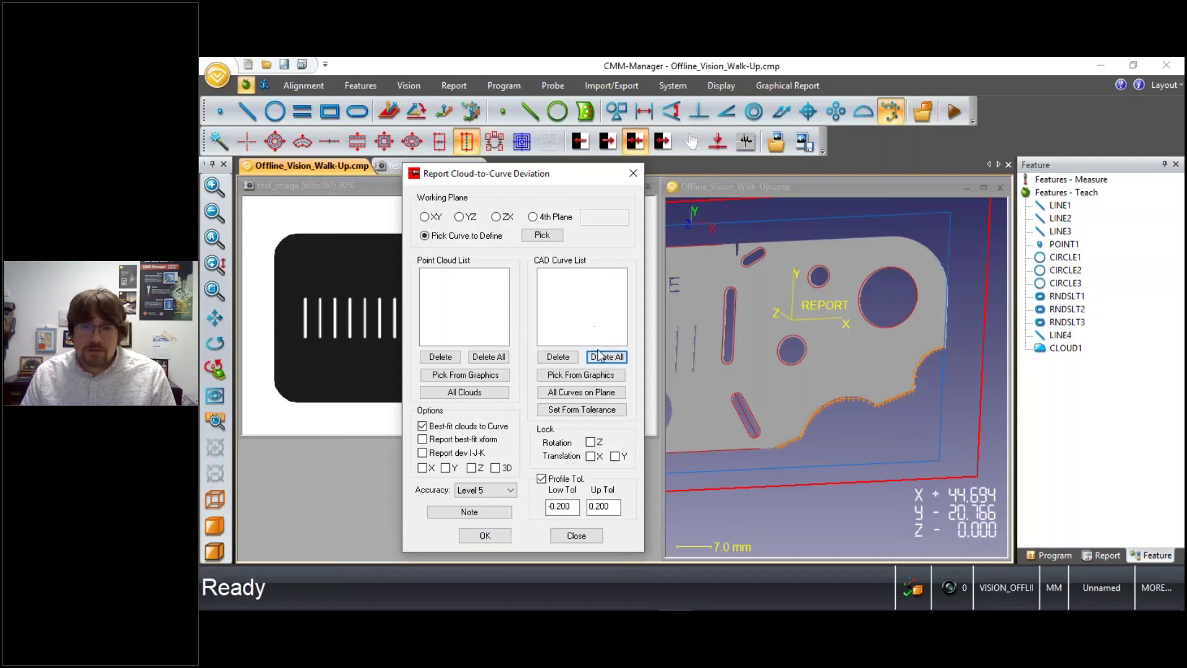
{"action": "left_click", "coordinate": [564, 376]}
{"action": "left_click", "coordinate": [853, 401]}
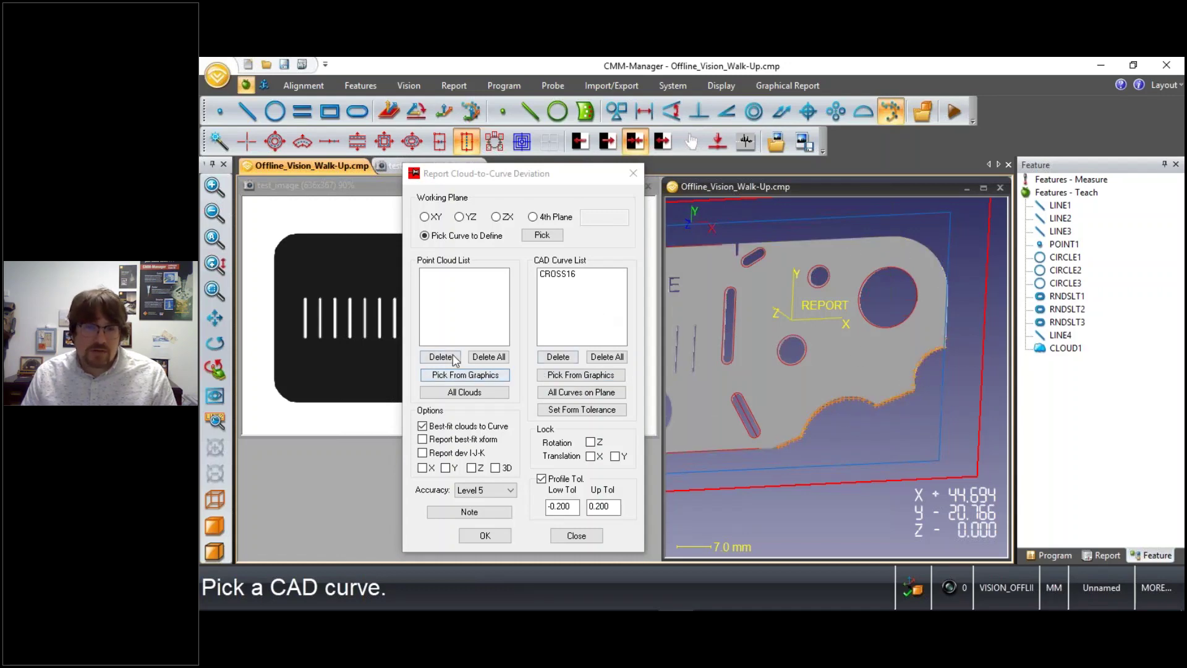
Step: Add CLOUD1, turn off Best-fit and Profile Tol., and create the report
{"action": "left_click", "coordinate": [465, 374]}
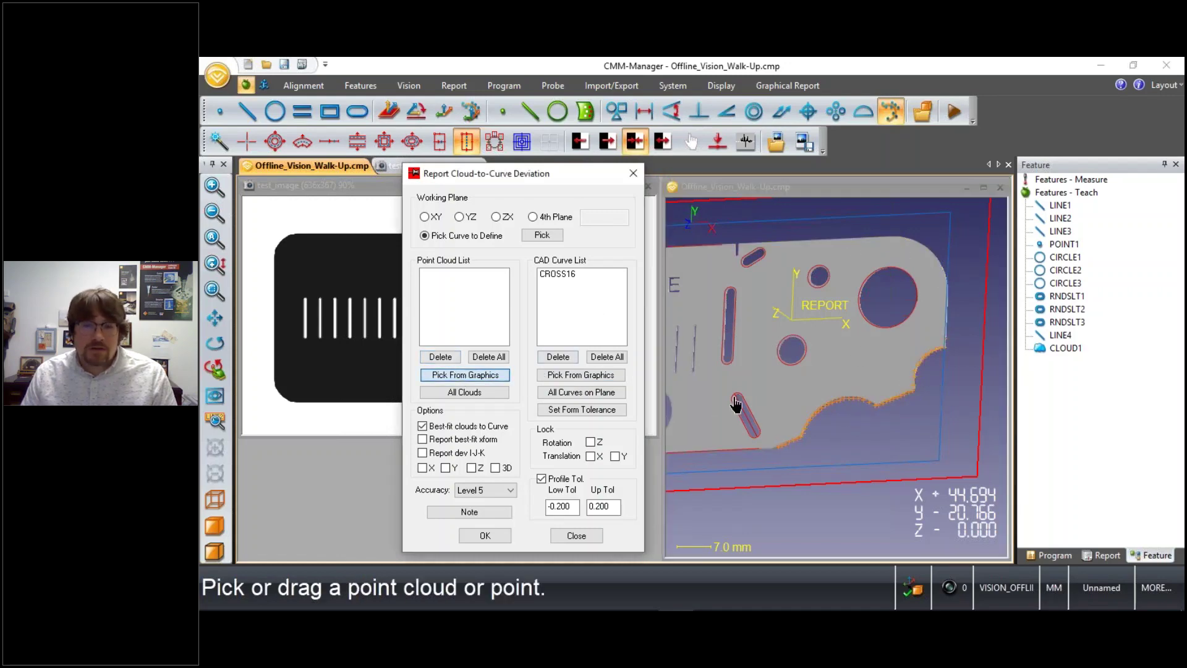
{"action": "left_click", "coordinate": [823, 414]}
{"action": "left_click", "coordinate": [440, 274]}
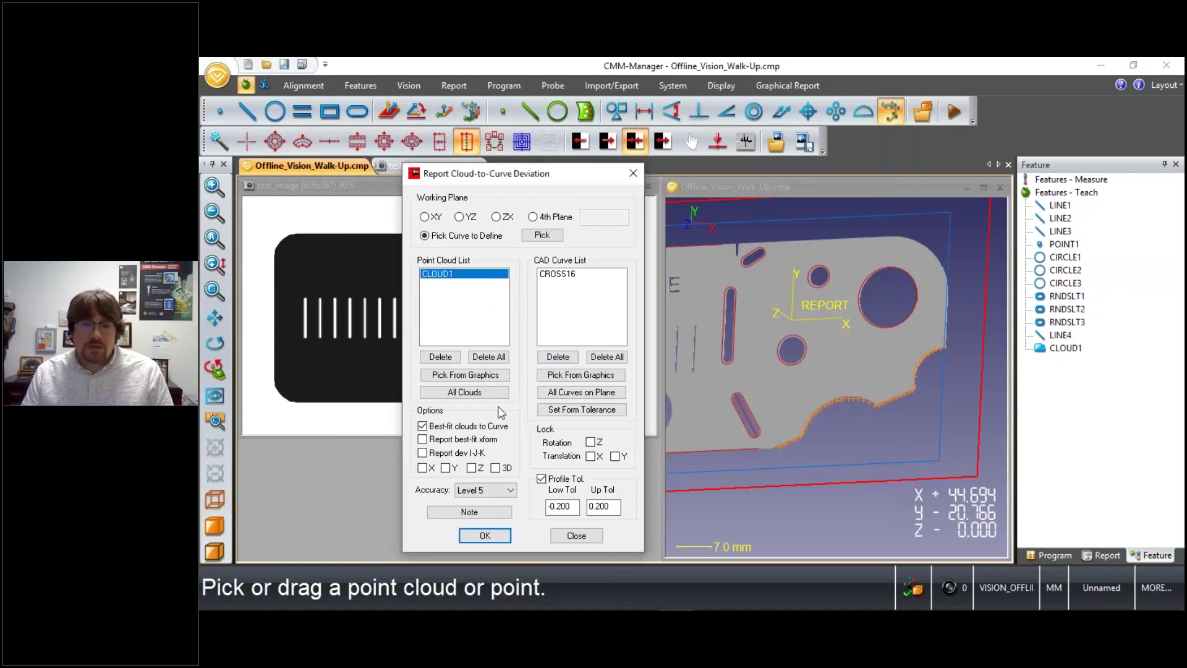
{"action": "left_click", "coordinate": [422, 426]}
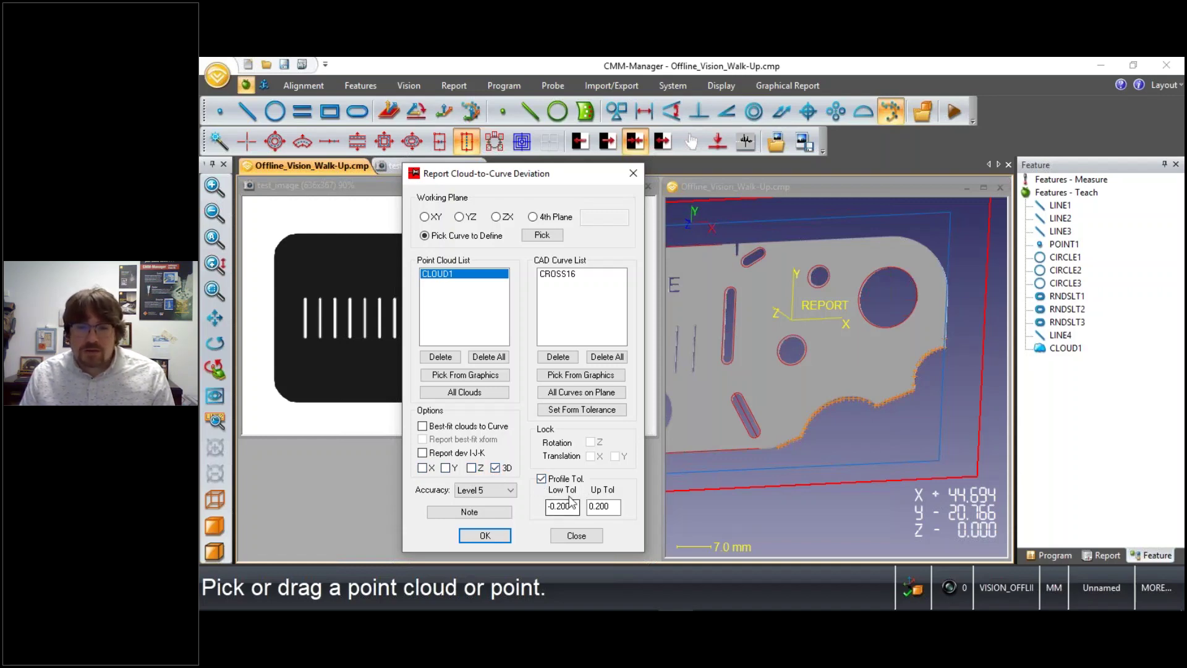
{"action": "left_click", "coordinate": [541, 480]}
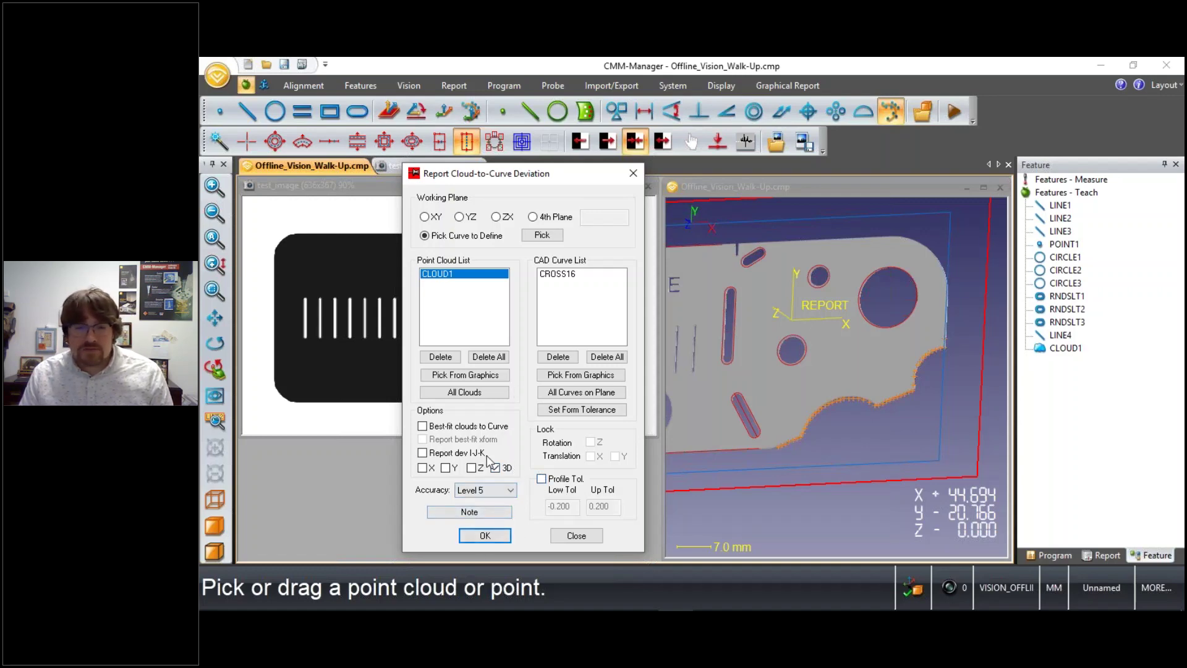
{"action": "left_click", "coordinate": [485, 537]}
Step: Open the Default Report, scroll through the new Cloud-to-Curve deviation table, and close it
{"action": "left_click", "coordinate": [1103, 555]}
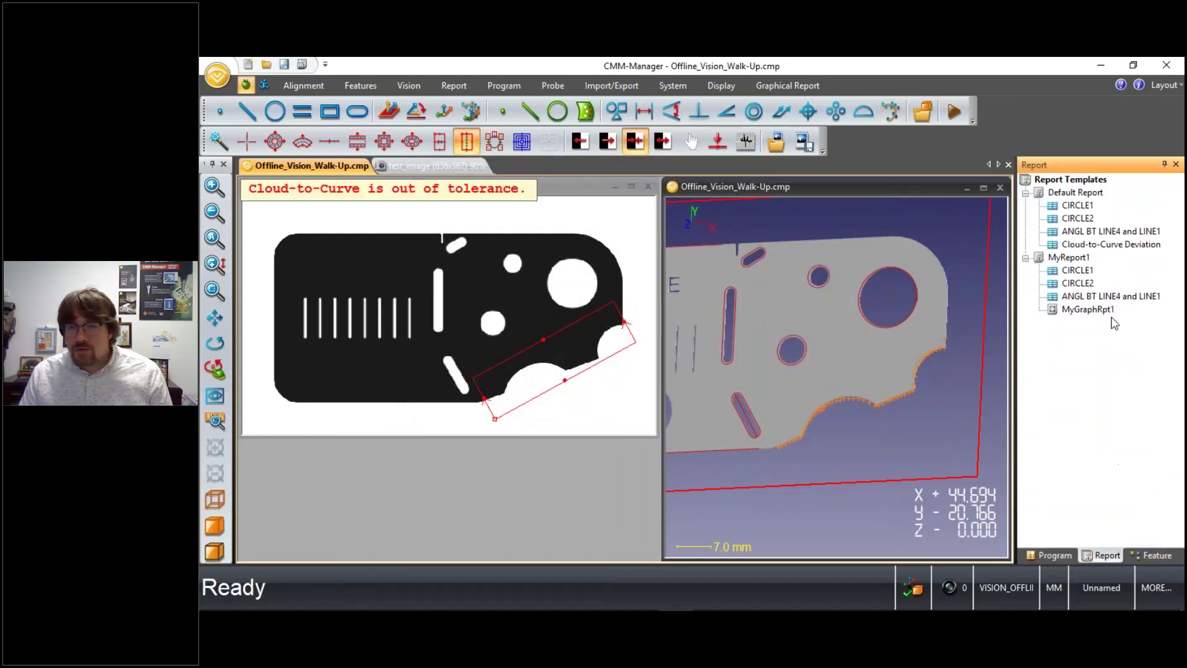
{"action": "double_click", "coordinate": [1076, 192]}
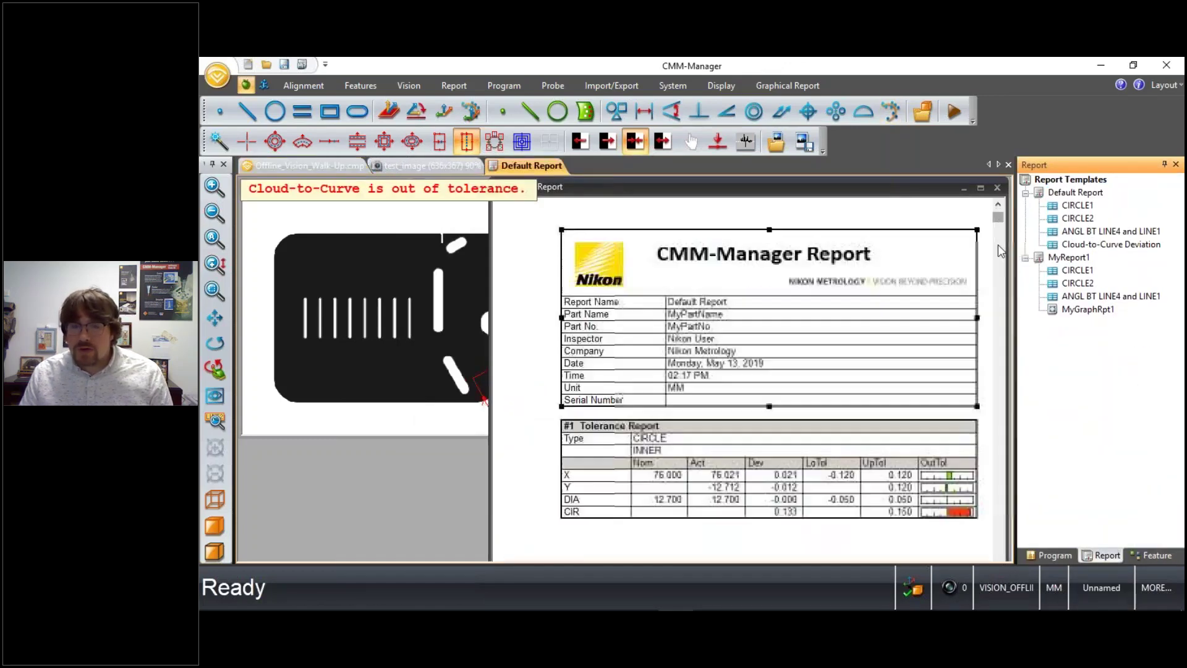
{"action": "scroll", "coordinate": [996, 316], "scroll_direction": "down", "scroll_amount": 10}
{"action": "scroll", "coordinate": [994, 334], "scroll_direction": "down", "scroll_amount": 5}
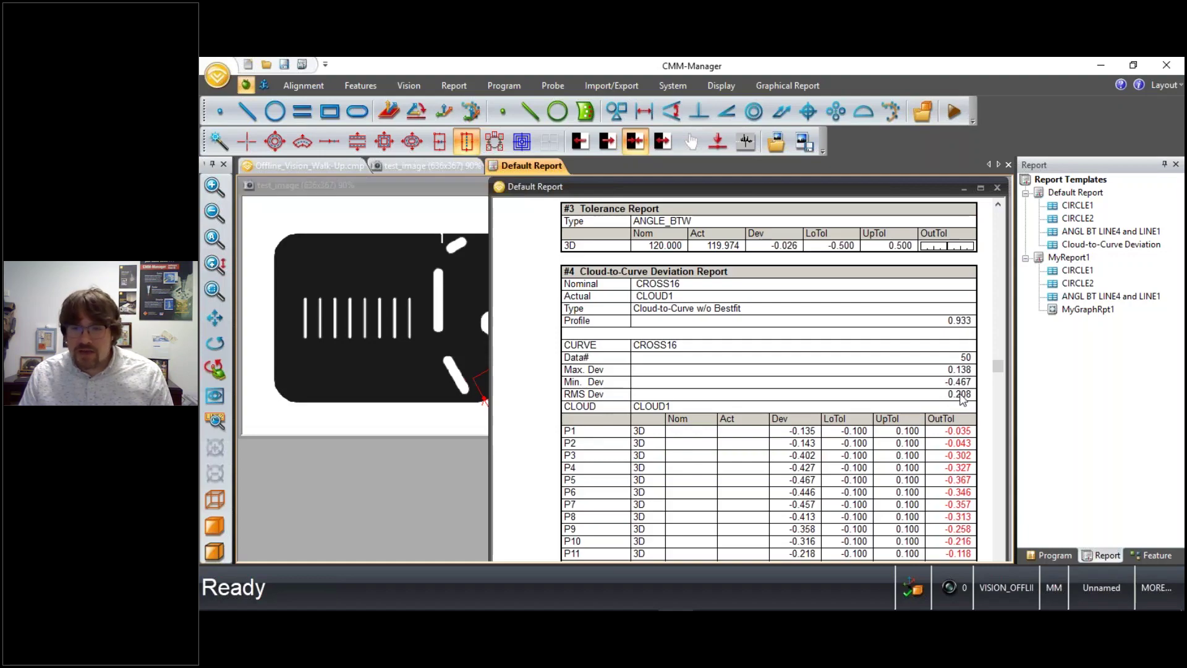
{"action": "scroll", "coordinate": [954, 396], "scroll_direction": "down", "scroll_amount": 8}
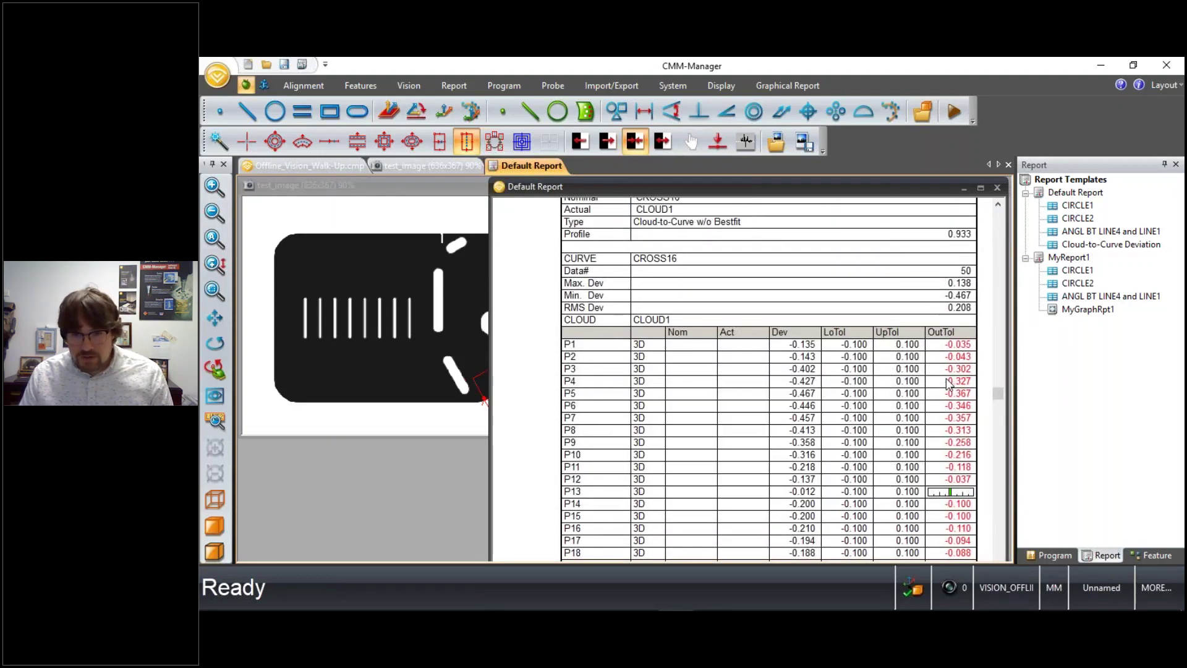
{"action": "scroll", "coordinate": [918, 310], "scroll_direction": "down", "scroll_amount": 6}
{"action": "scroll", "coordinate": [918, 338], "scroll_direction": "up", "scroll_amount": 5}
{"action": "scroll", "coordinate": [917, 338], "scroll_direction": "up", "scroll_amount": 10}
{"action": "left_click", "coordinate": [995, 187]}
Step: Add a second Cloud-to-Curve report step after step 026 with profile tolerance -0.200/0.200
{"action": "left_click", "coordinate": [1073, 556]}
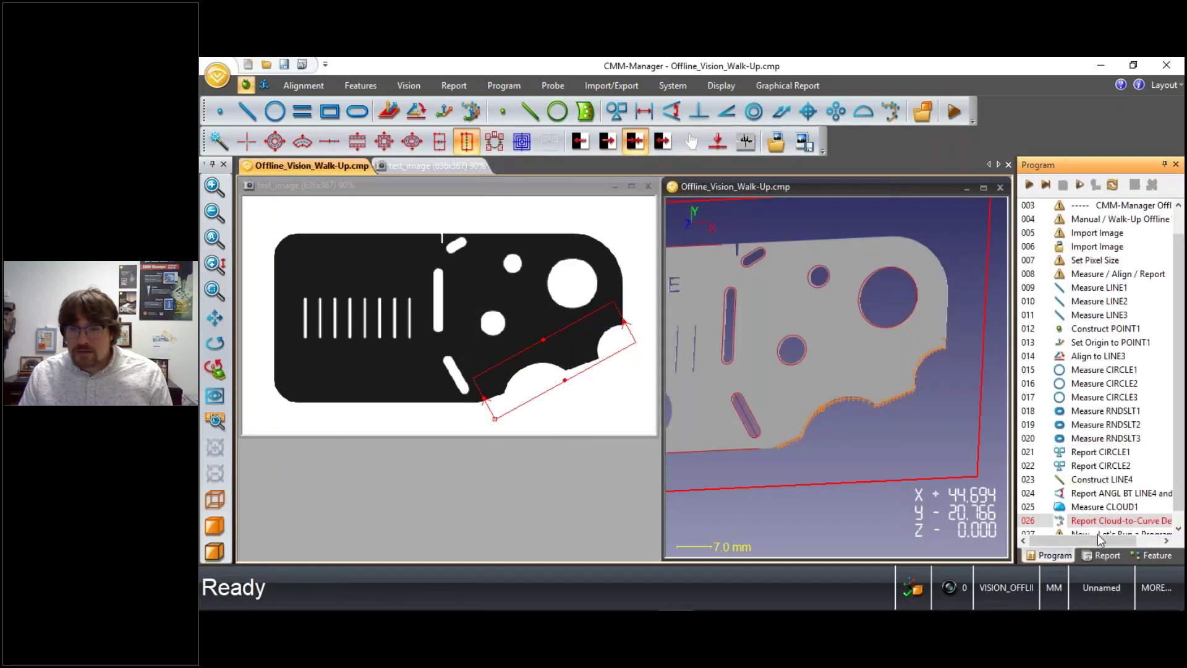
{"action": "scroll", "coordinate": [1138, 492], "scroll_direction": "down", "scroll_amount": 1}
{"action": "left_click_drag", "start_coordinate": [1120, 499], "coordinate": [1097, 527]}
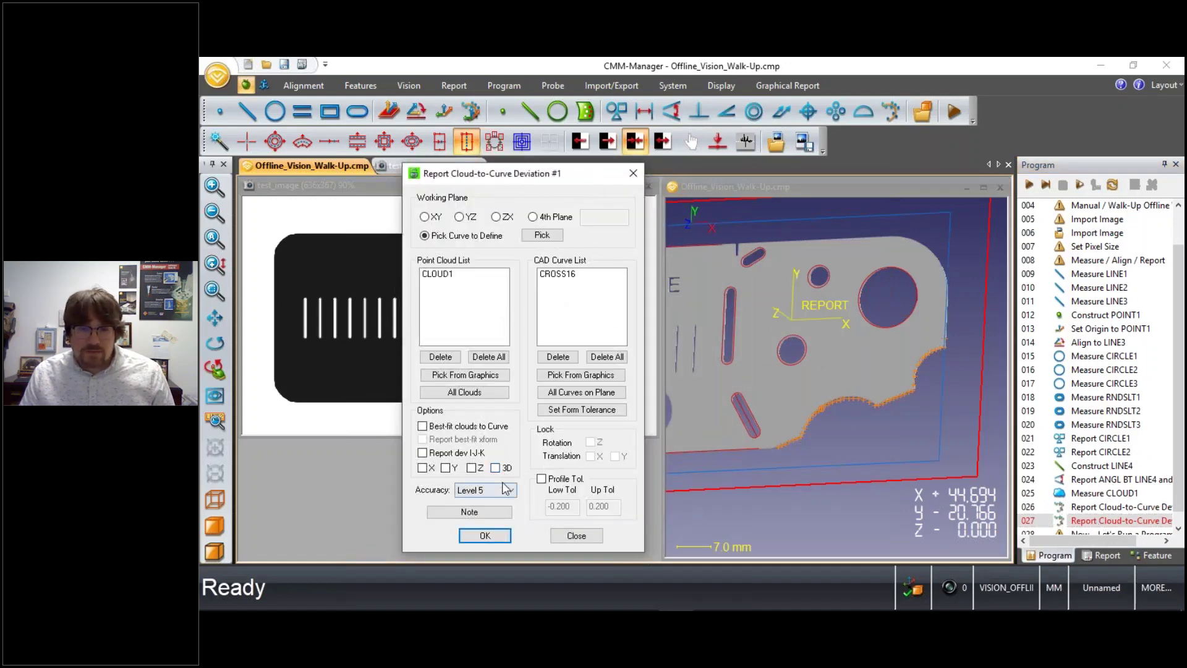
{"action": "left_click", "coordinate": [541, 478]}
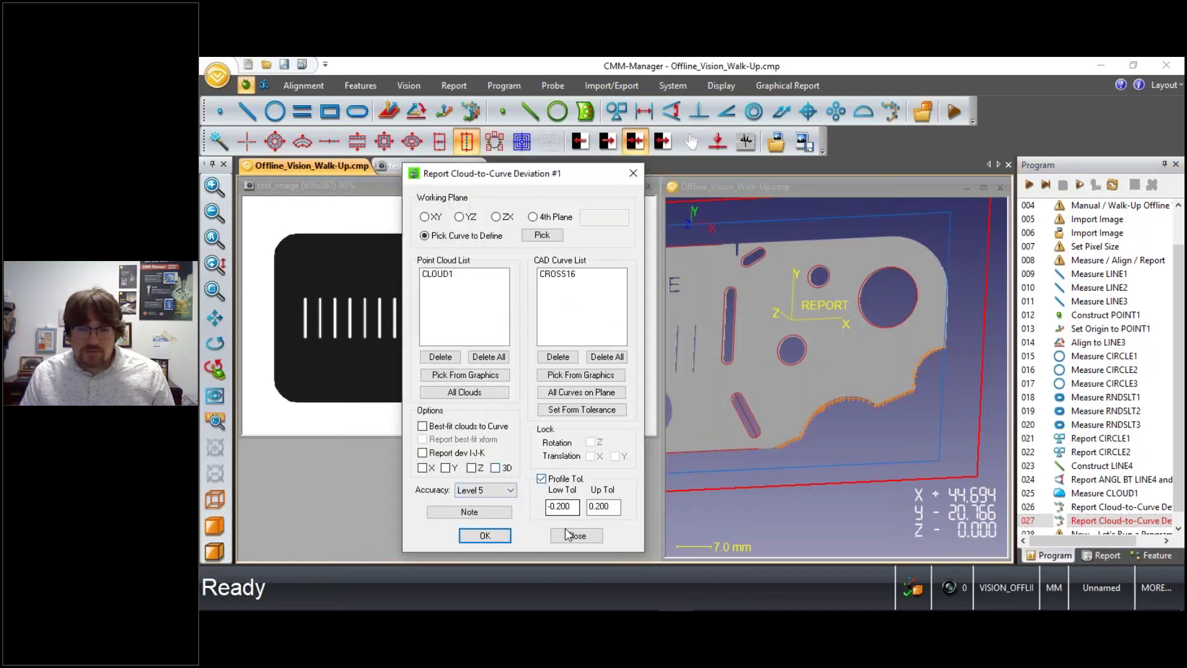
{"action": "left_click", "coordinate": [484, 536]}
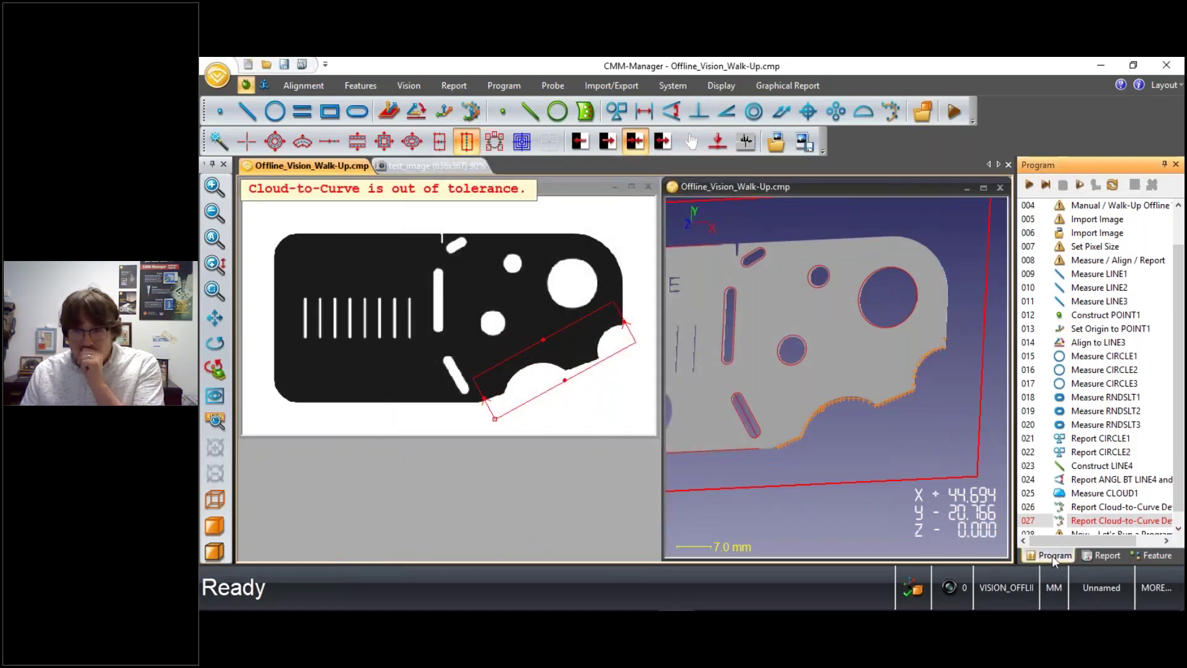
Step: Reopen the Default Report to check the #5 Cloud-to-Curve deviation of -0.467
{"action": "left_click", "coordinate": [1101, 555]}
{"action": "double_click", "coordinate": [1077, 193]}
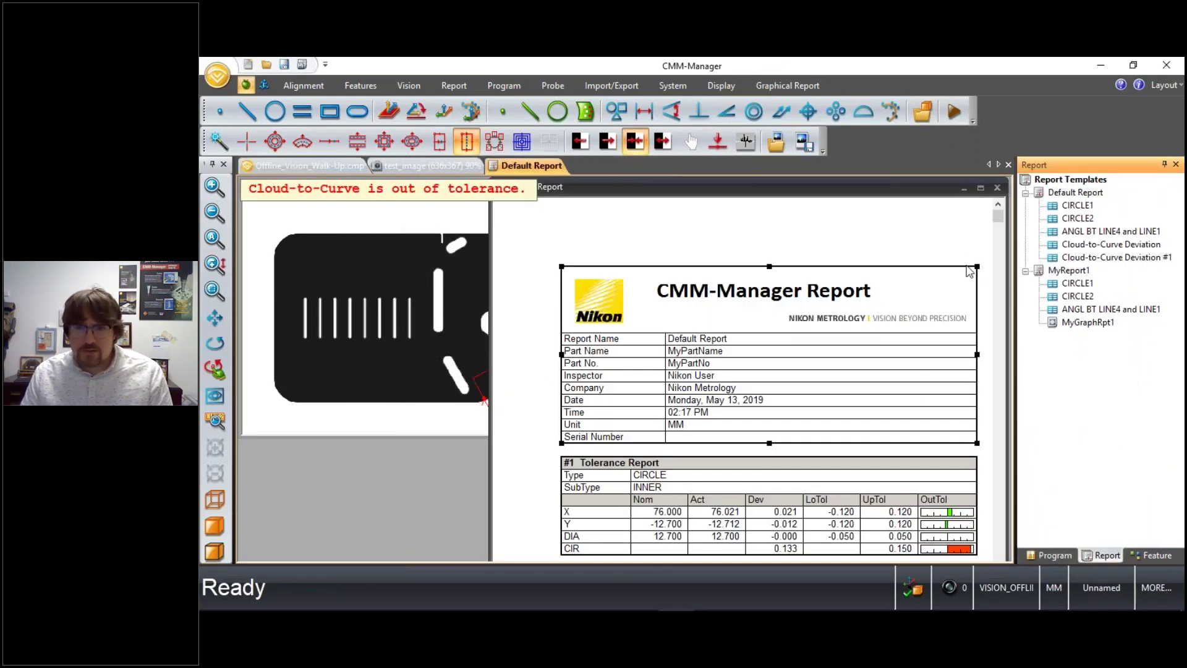
{"action": "left_click_drag", "start_coordinate": [998, 219], "coordinate": [999, 556]}
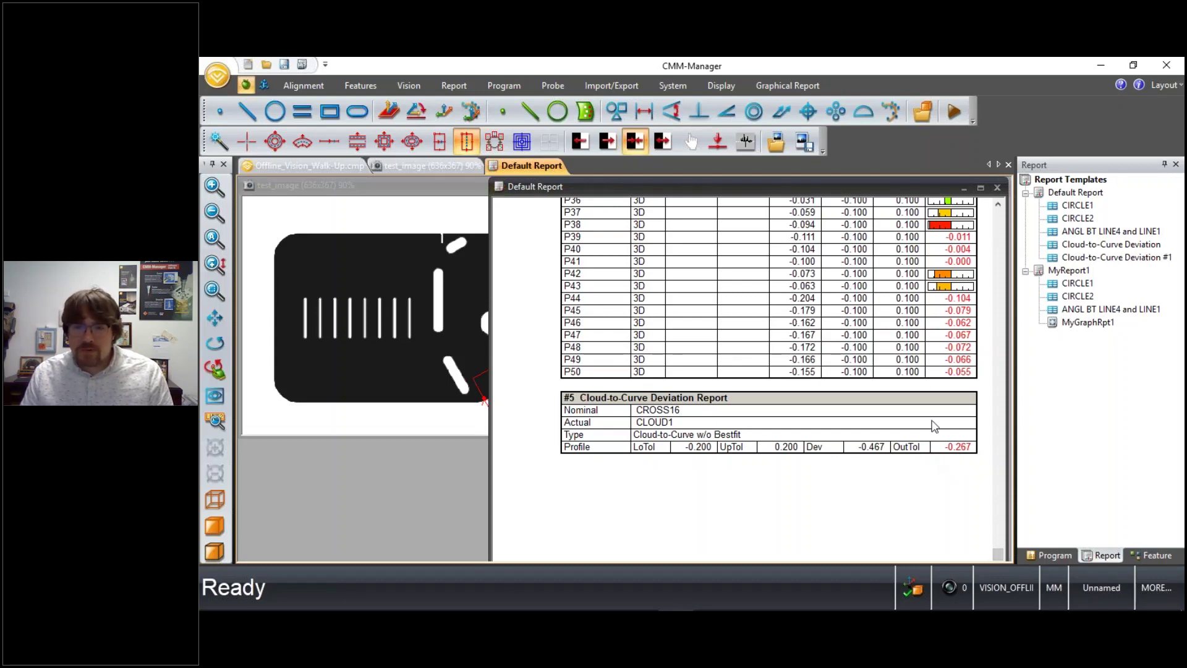
Step: Create graphical report MyGraphRpt2 under MyReport1 without measured features, viewed from the top
{"action": "left_click", "coordinate": [997, 187]}
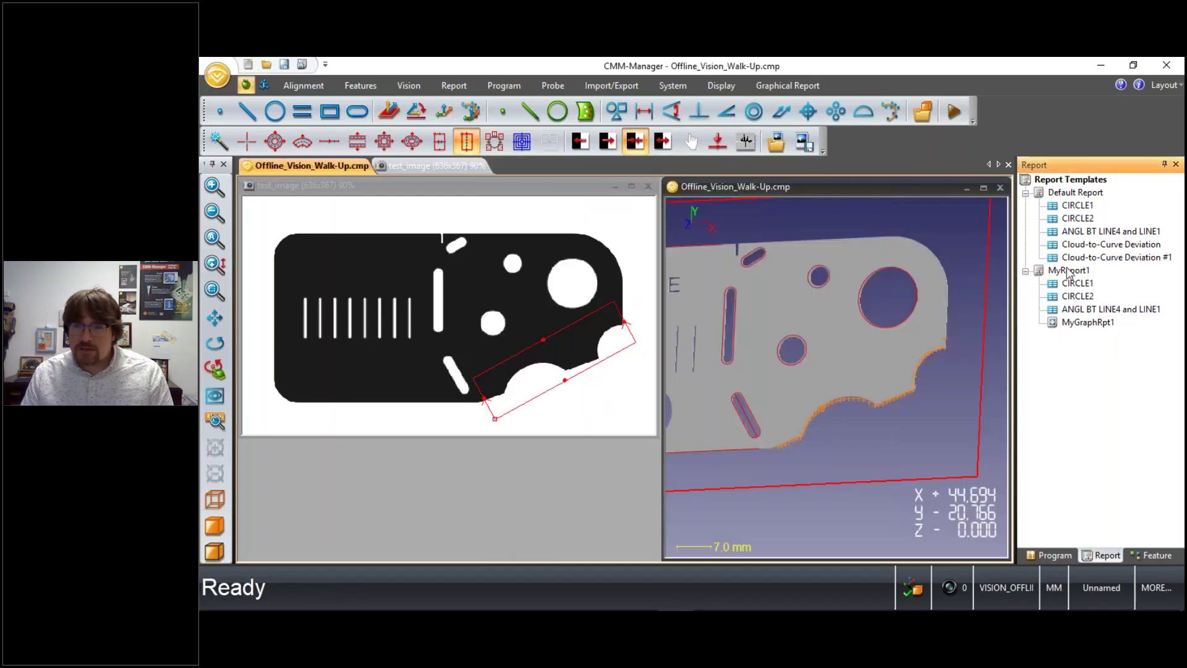
{"action": "right_click", "coordinate": [1073, 271]}
{"action": "left_click", "coordinate": [1097, 316]}
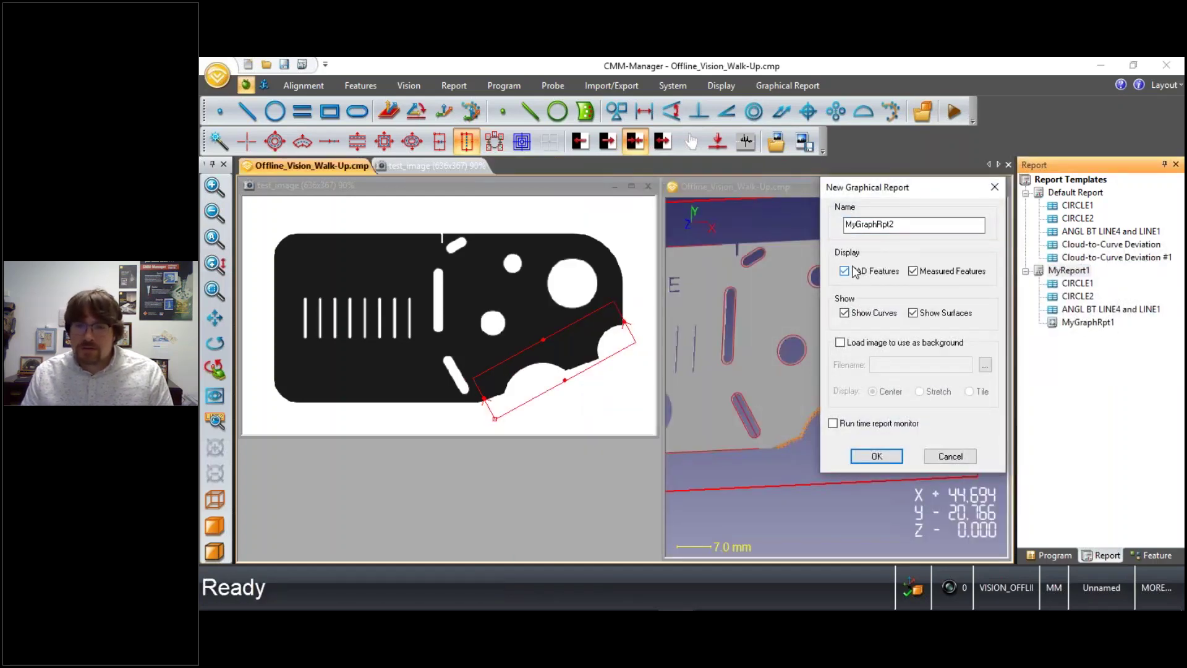
{"action": "left_click", "coordinate": [935, 275]}
{"action": "left_click", "coordinate": [878, 456]}
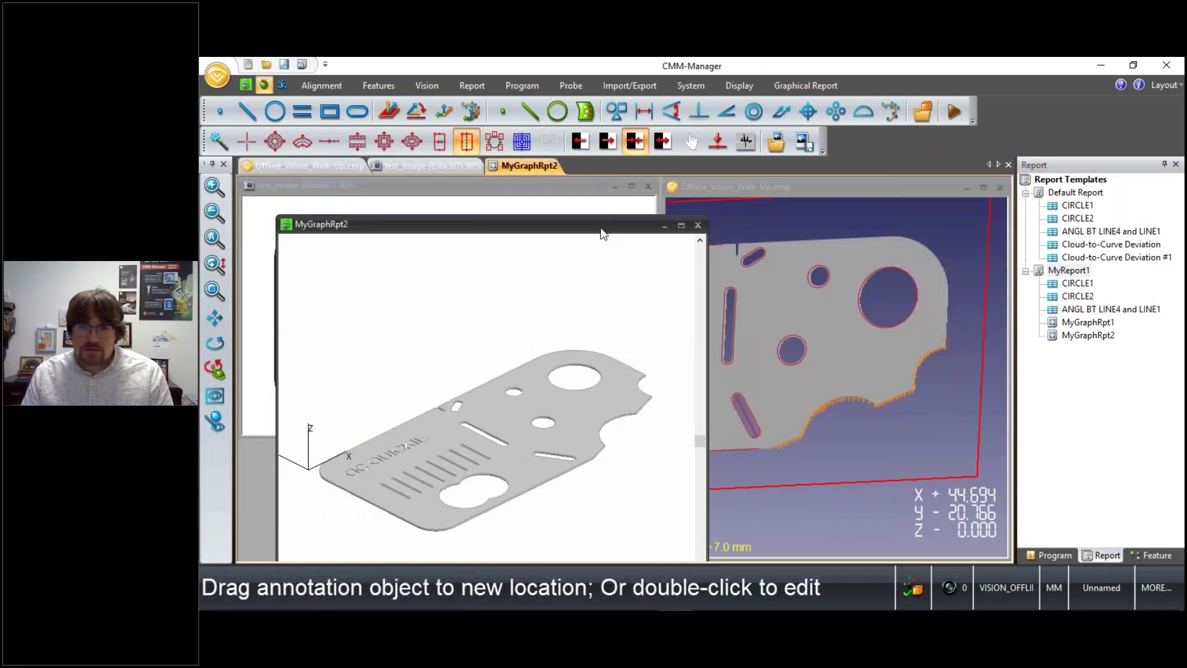
{"action": "left_click_drag", "start_coordinate": [603, 234], "coordinate": [835, 197]}
{"action": "right_click", "coordinate": [808, 411]}
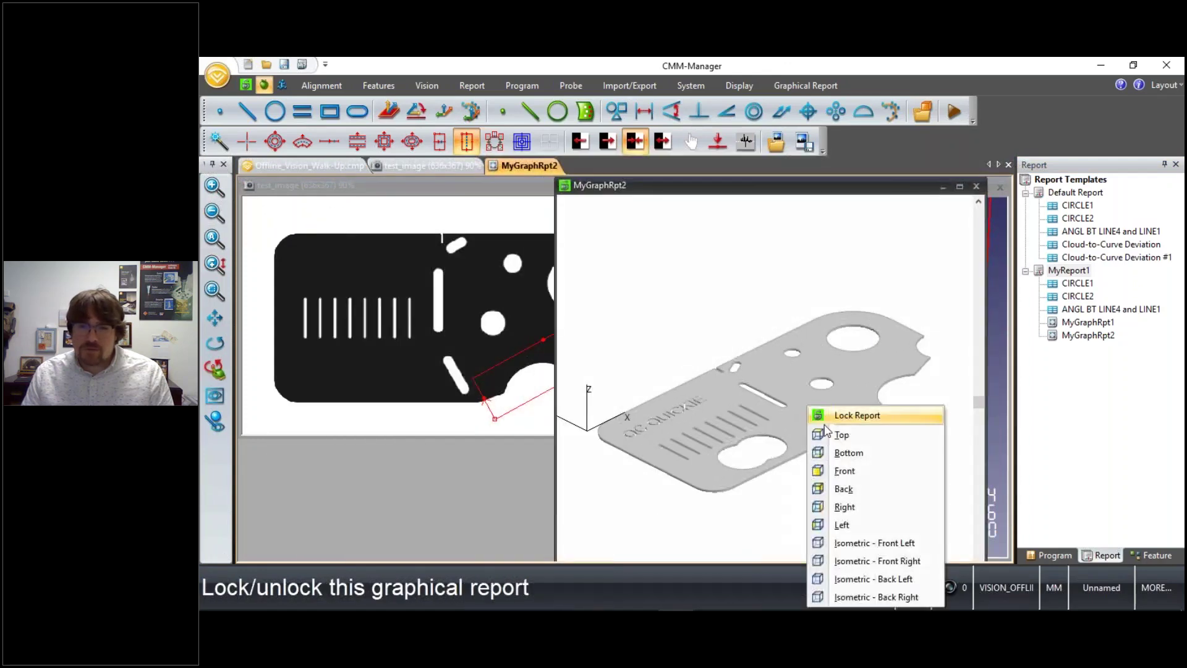
{"action": "left_click", "coordinate": [855, 435]}
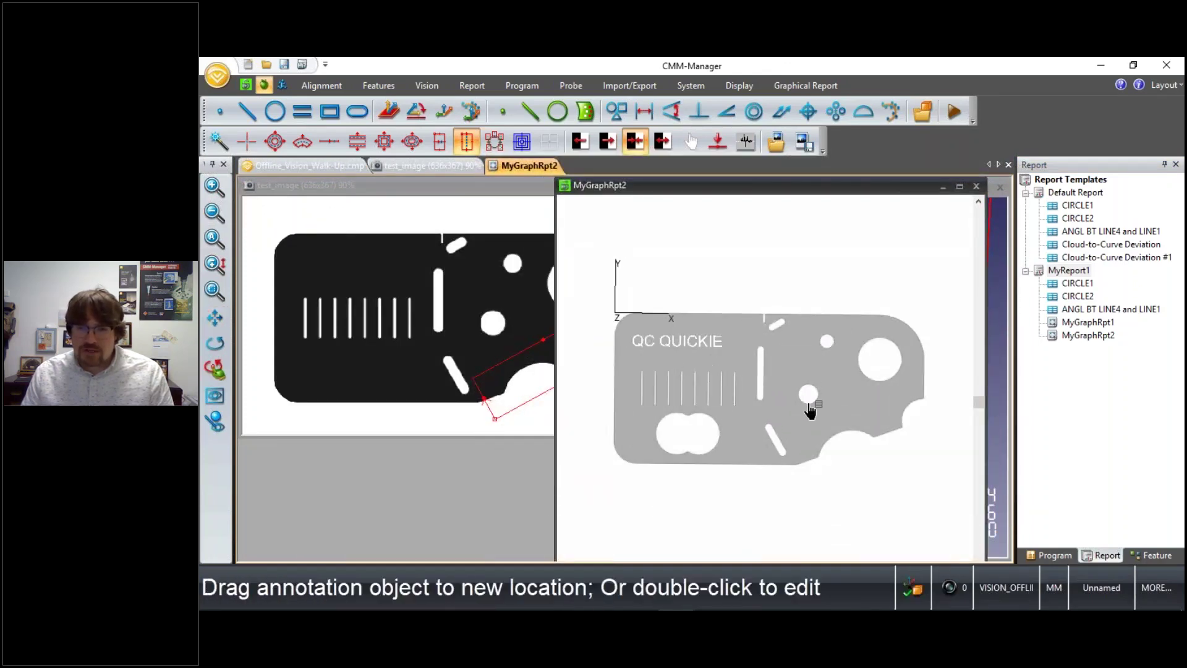
Step: Place the deviation result on MyGraphRpt2, centre and zoom the whiskers, then reopen MyGraphRpt1
{"action": "left_click", "coordinate": [1098, 258]}
{"action": "left_click", "coordinate": [1069, 270]}
{"action": "left_click_drag", "start_coordinate": [1077, 283], "coordinate": [887, 397]}
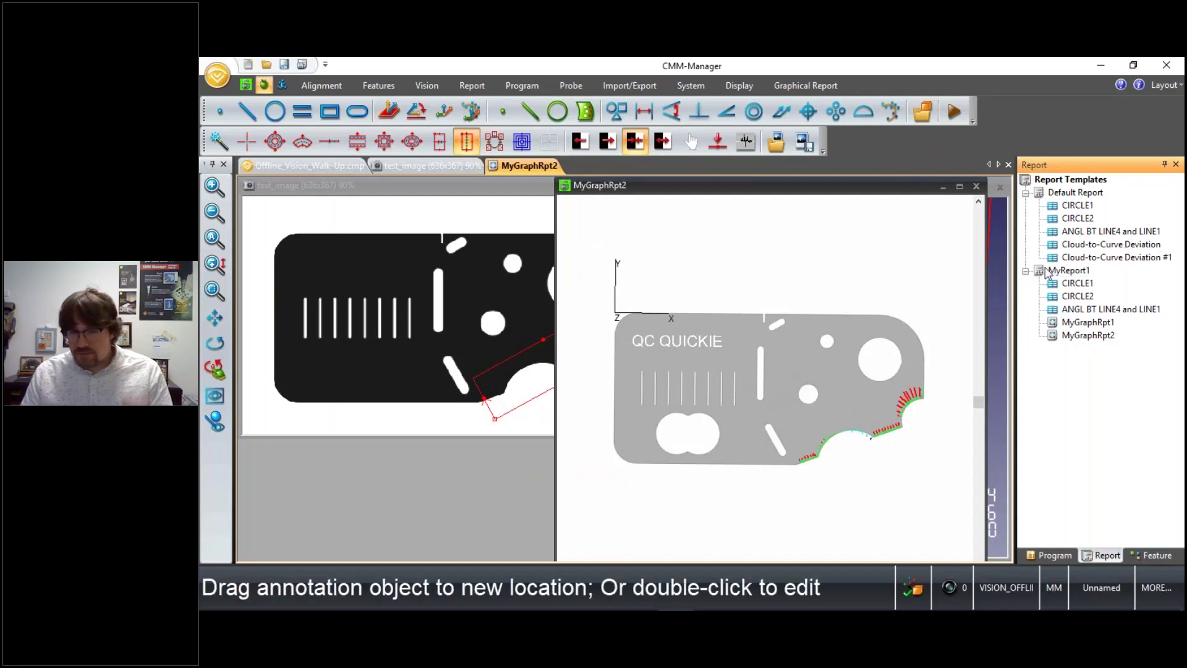
{"action": "middle_click_drag", "start_coordinate": [872, 440], "coordinate": [854, 431]}
{"action": "scroll", "coordinate": [837, 417], "scroll_direction": "up", "scroll_amount": 2}
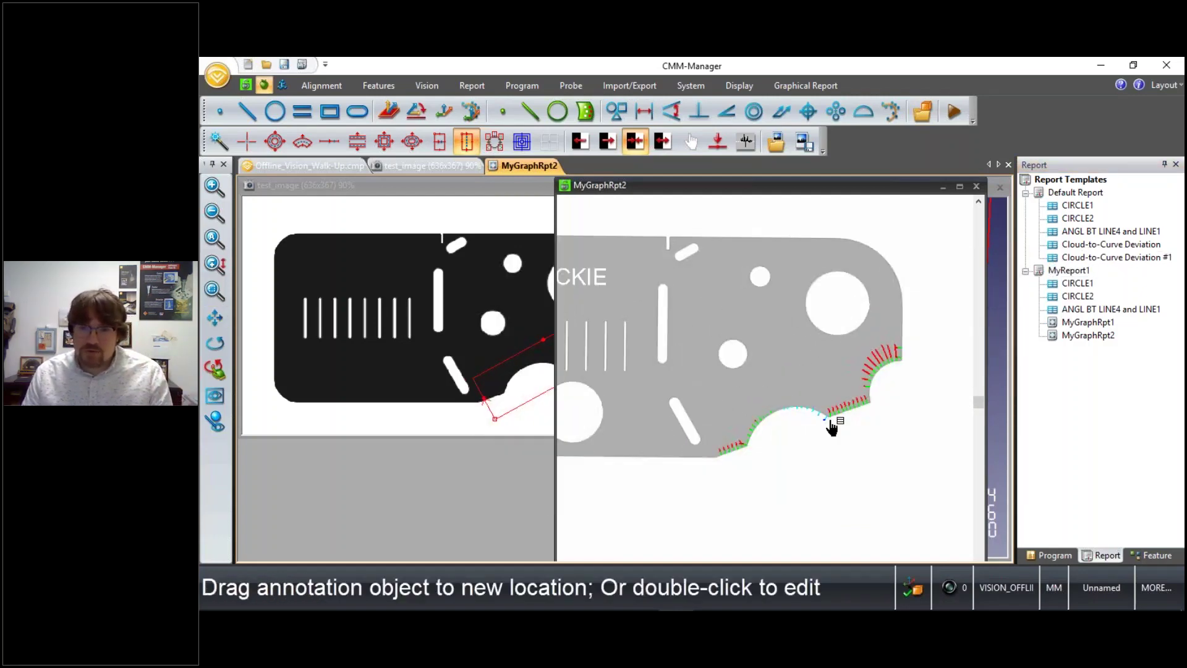
{"action": "scroll", "coordinate": [831, 421], "scroll_direction": "up", "scroll_amount": 3}
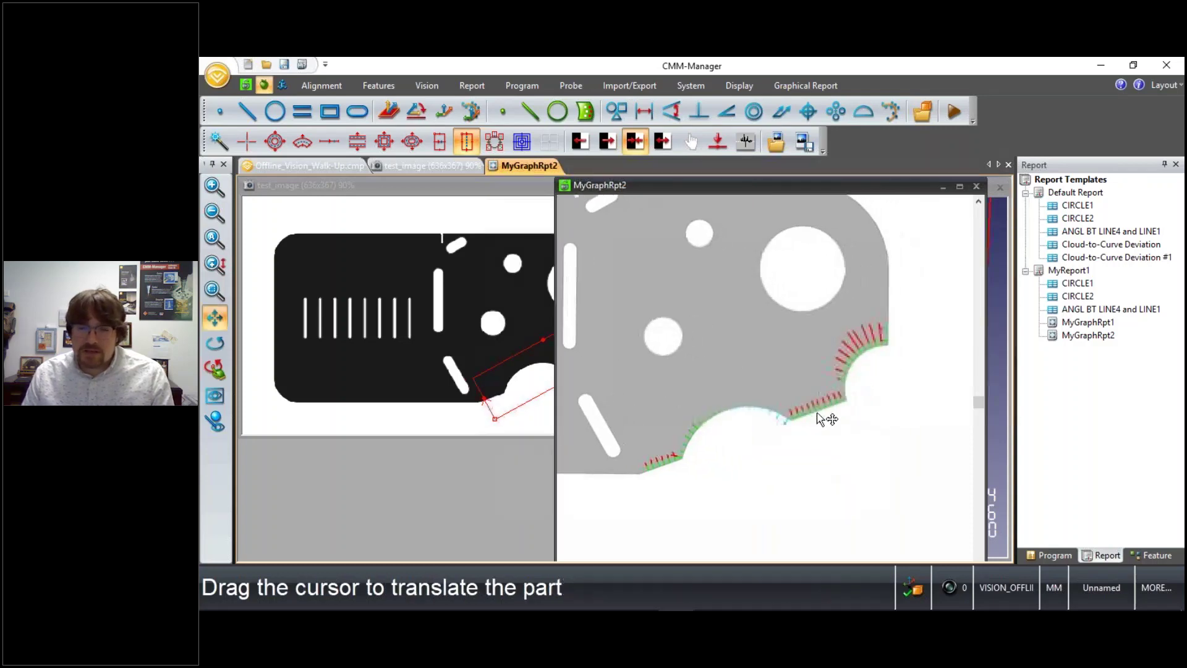
{"action": "scroll", "coordinate": [781, 422], "scroll_direction": "down", "scroll_amount": 1}
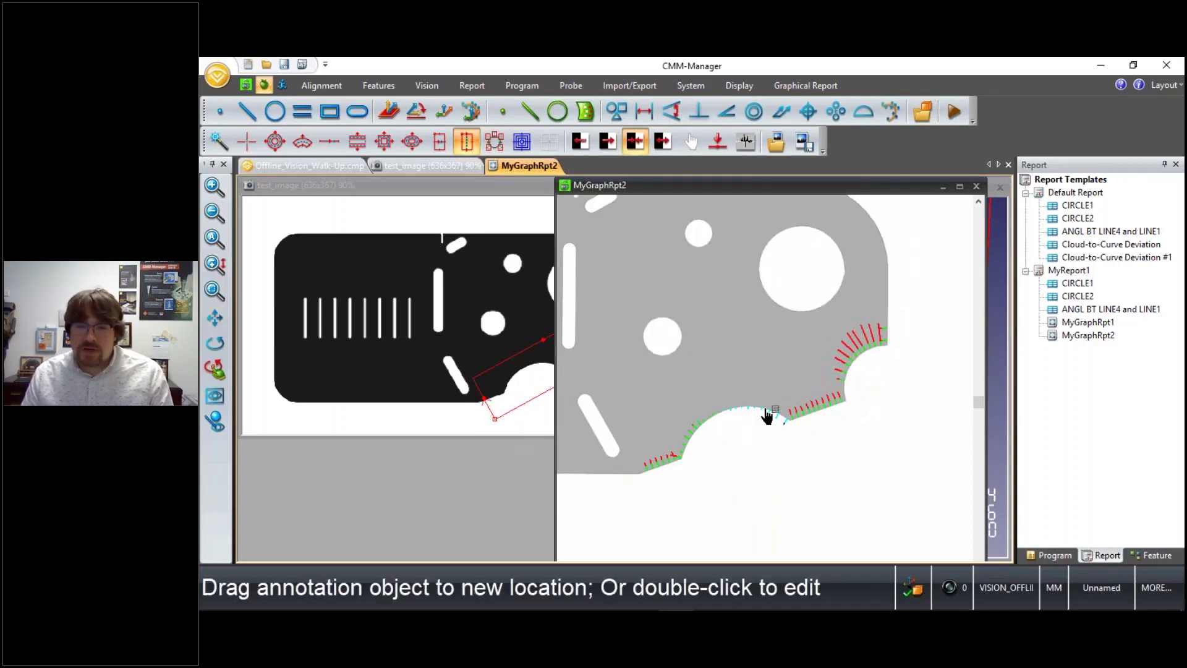
{"action": "scroll", "coordinate": [750, 436], "scroll_direction": "up", "scroll_amount": 1}
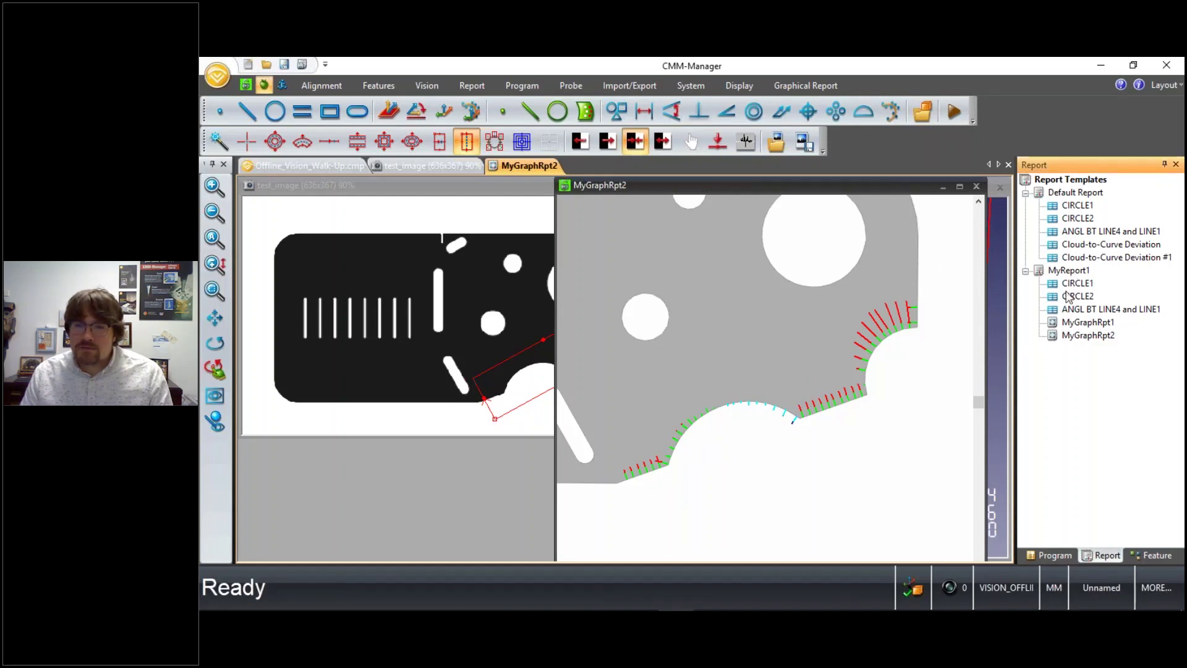
{"action": "double_click", "coordinate": [1084, 323]}
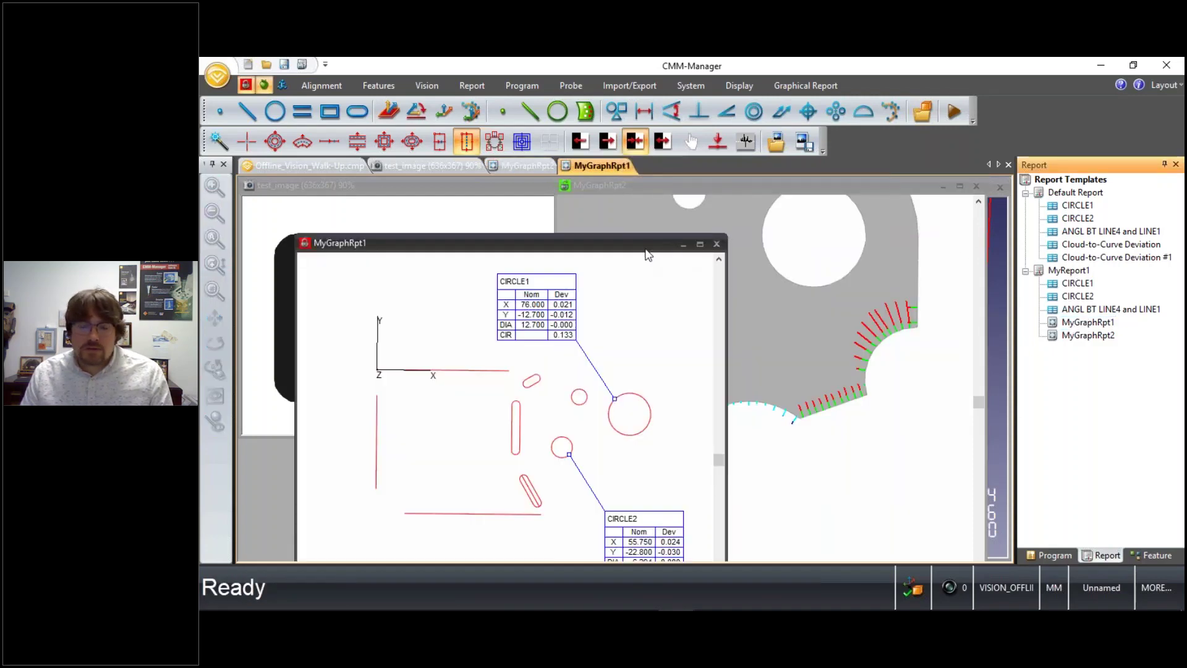
{"action": "left_click_drag", "start_coordinate": [646, 250], "coordinate": [815, 211]}
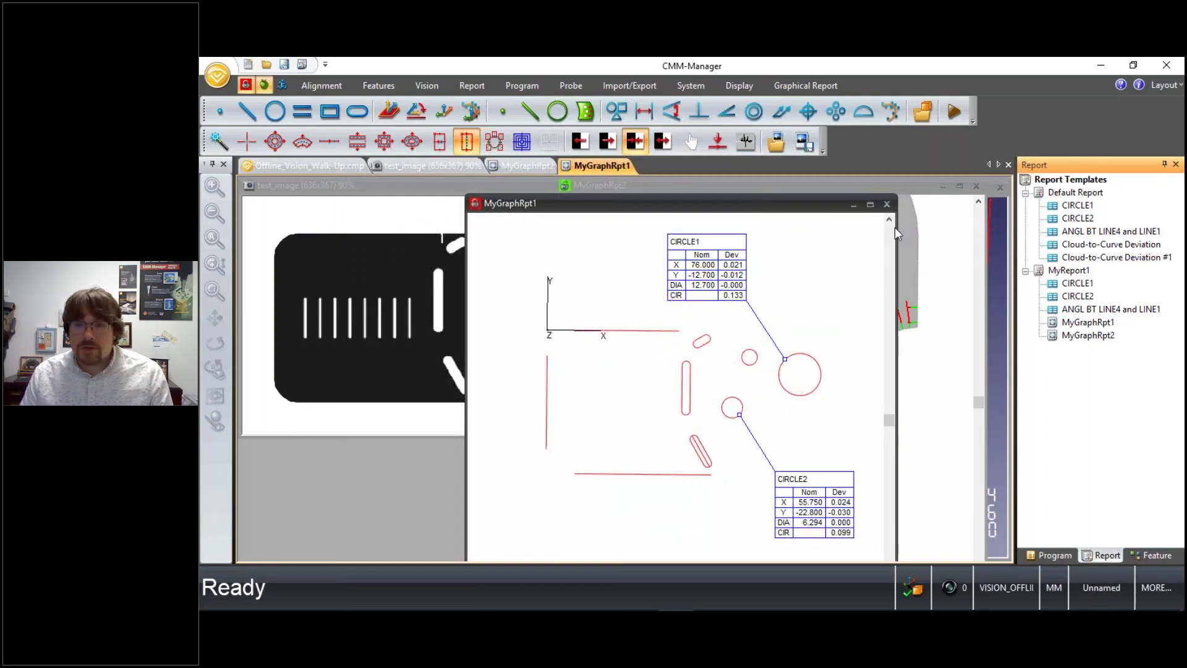
Step: Create graphical report MyGraphRpt3 under MyReport1 without CAD features, viewed from the top
{"action": "left_click", "coordinate": [888, 204]}
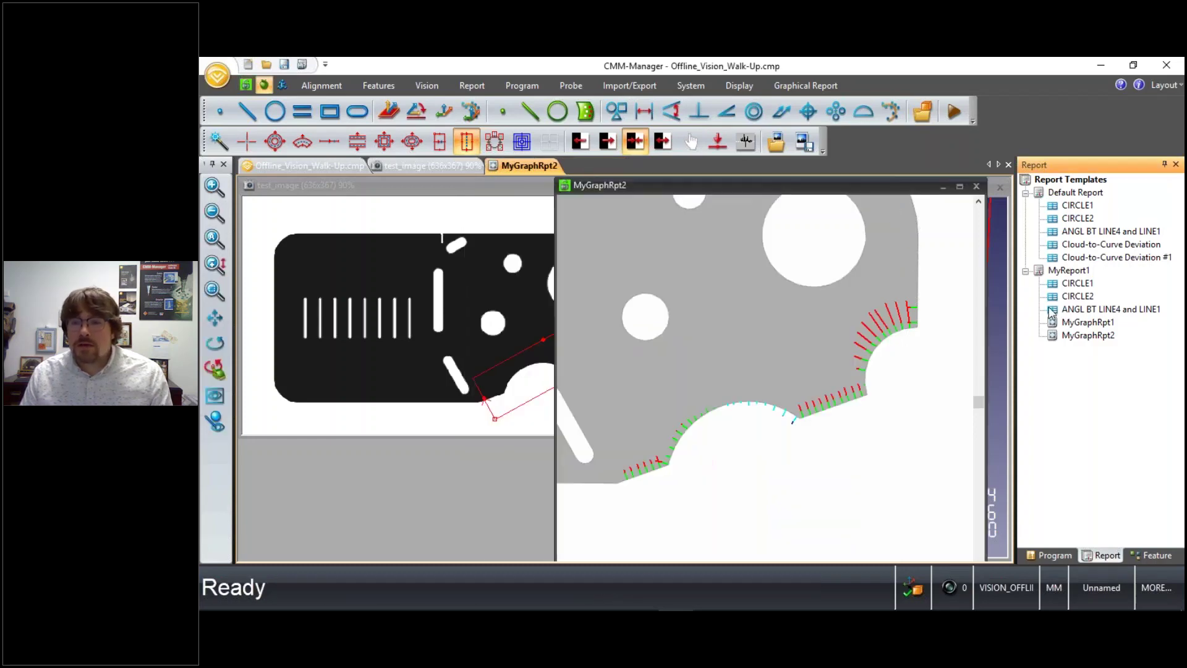
{"action": "right_click", "coordinate": [1069, 275]}
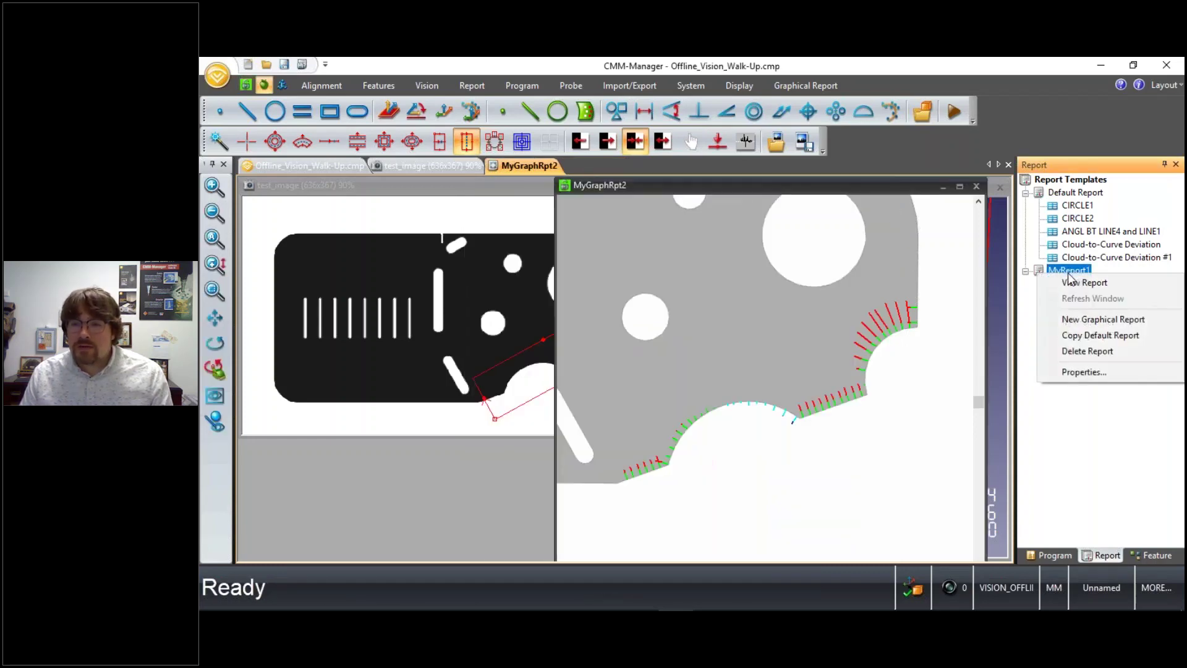
{"action": "left_click", "coordinate": [1093, 321]}
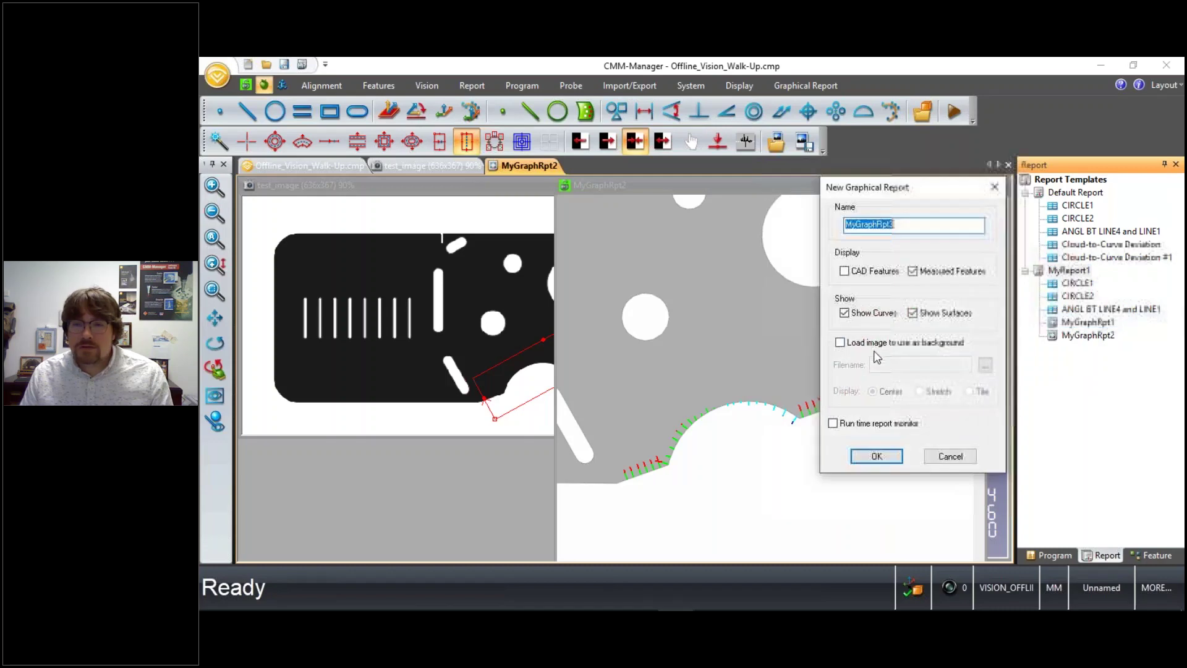
{"action": "left_click", "coordinate": [873, 274]}
{"action": "left_click", "coordinate": [877, 455]}
{"action": "left_click_drag", "start_coordinate": [674, 267], "coordinate": [891, 209]}
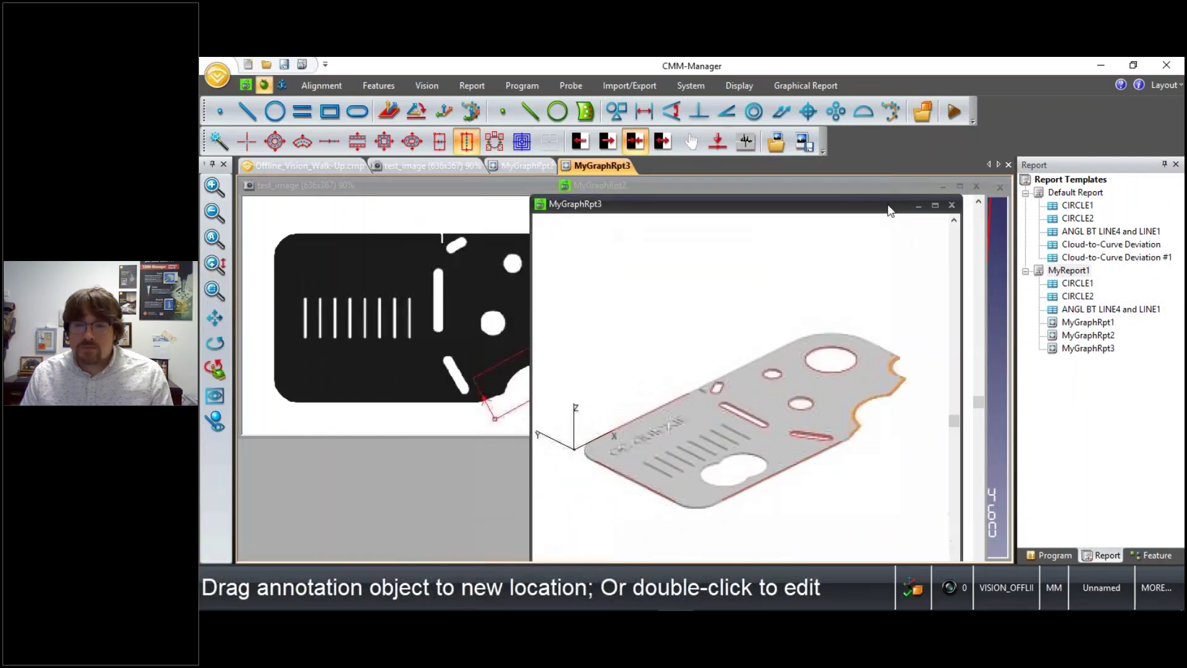
{"action": "right_click", "coordinate": [805, 423]}
{"action": "left_click", "coordinate": [839, 248]}
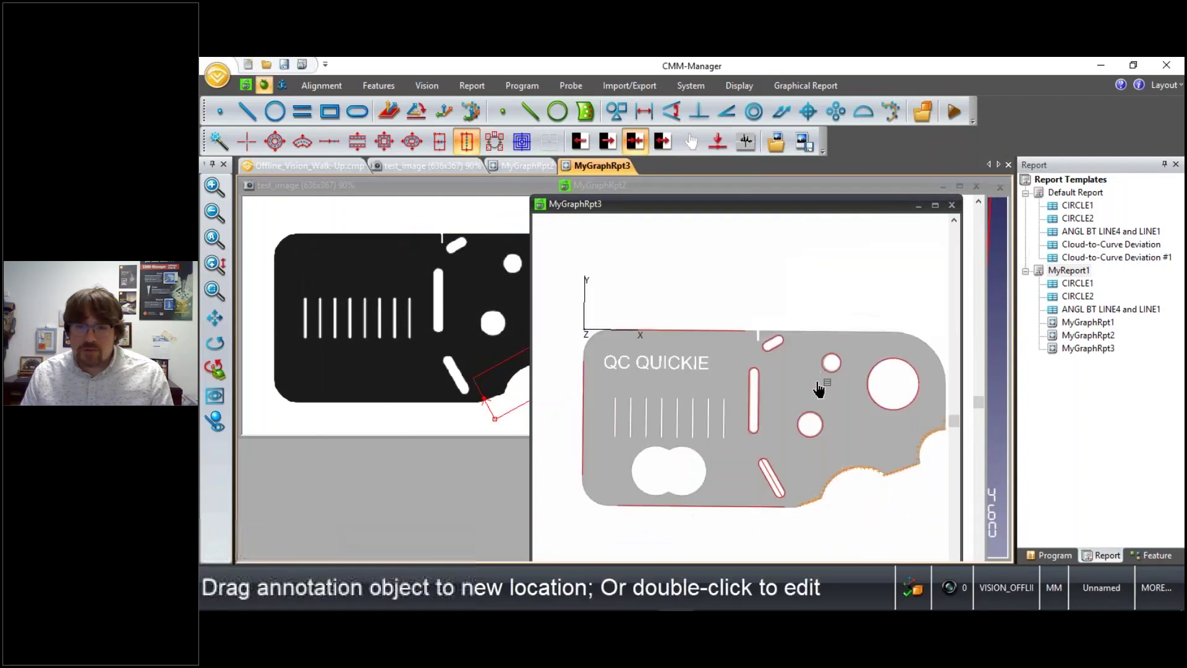
Step: Place and arrange the CIRCLE1 and CIRCLE2 result tables on the MyGraphRpt3 graphic
{"action": "left_click", "coordinate": [1085, 285]}
{"action": "left_click", "coordinate": [1082, 300], "text": "ctrl"}
{"action": "mouse_move", "coordinate": [1079, 288]}
{"action": "left_mouse_down"}
{"action": "mouse_move", "coordinate": [737, 340]}
{"action": "mouse_move", "coordinate": [804, 476]}
{"action": "mouse_move", "coordinate": [662, 539]}
{"action": "left_mouse_up"}
{"action": "left_click_drag", "start_coordinate": [748, 351], "coordinate": [853, 261]}
{"action": "left_click_drag", "start_coordinate": [657, 504], "coordinate": [689, 249]}
Step: Add the ANGL BT LINE4 and LINE1 table below the part outline
{"action": "left_click", "coordinate": [1095, 309]}
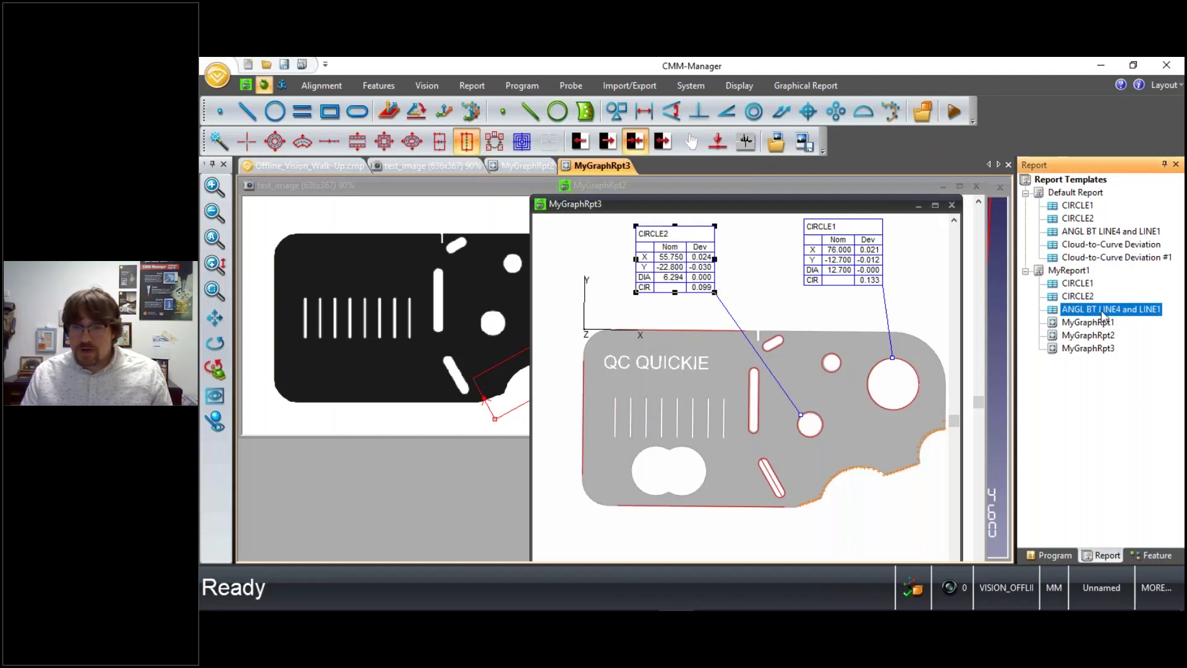
{"action": "left_click_drag", "start_coordinate": [1104, 315], "coordinate": [643, 556]}
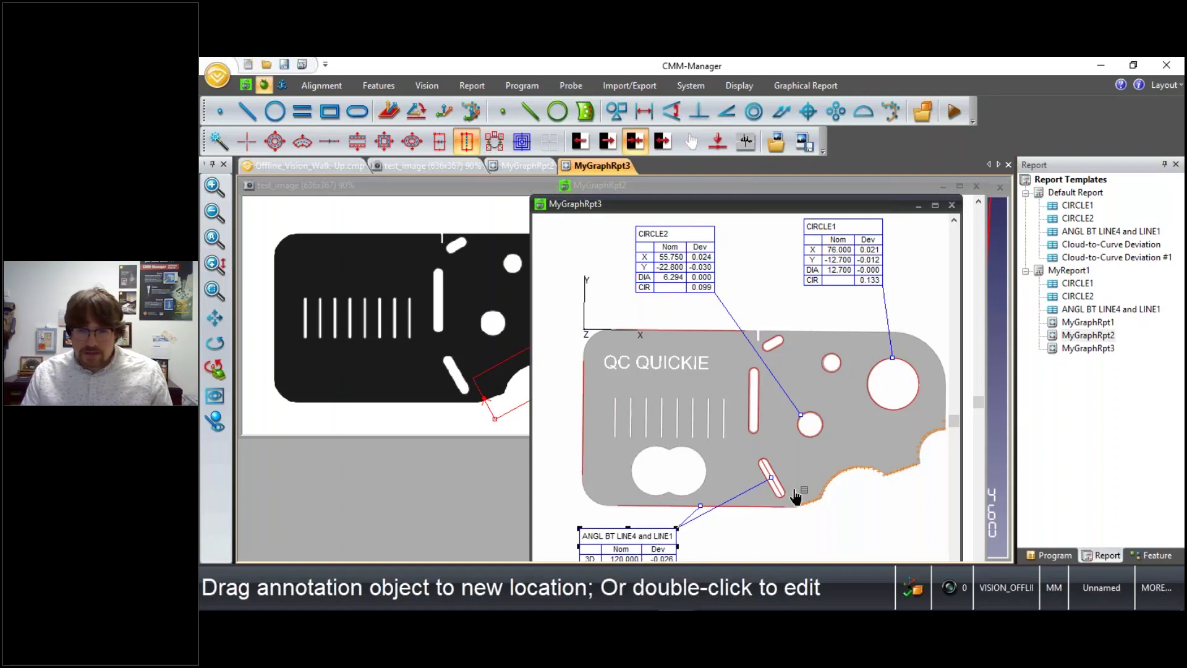
{"action": "left_click_drag", "start_coordinate": [795, 490], "coordinate": [797, 458]}
{"action": "left_click_drag", "start_coordinate": [634, 554], "coordinate": [634, 526]}
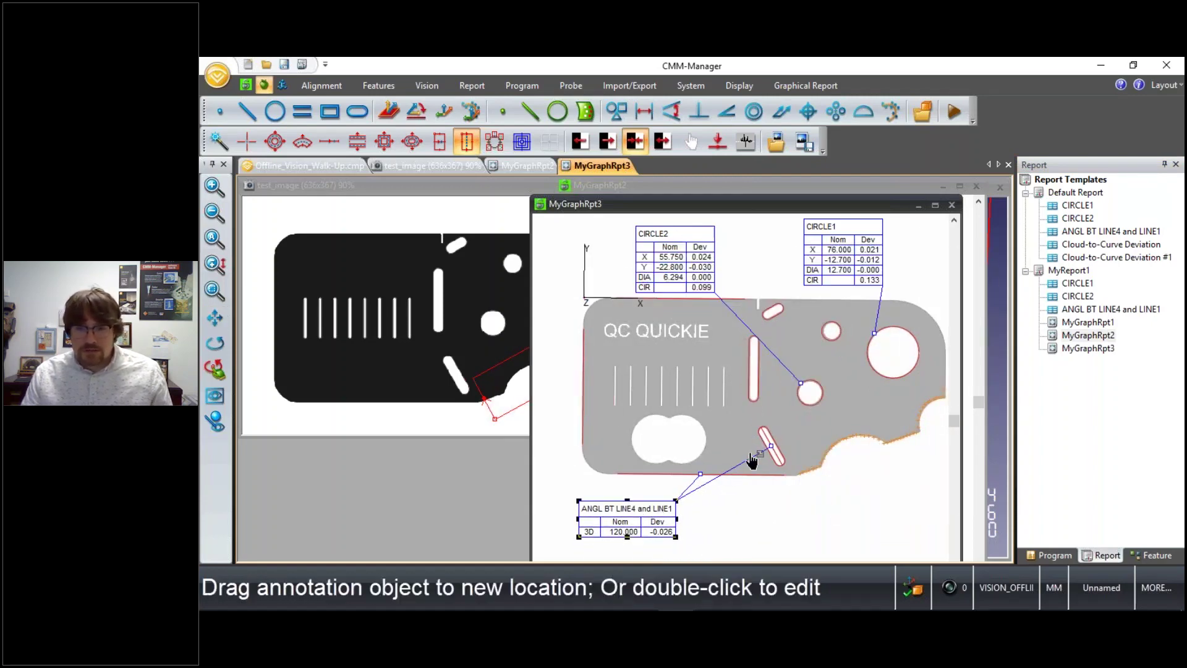
{"action": "left_click_drag", "start_coordinate": [648, 515], "coordinate": [667, 516]}
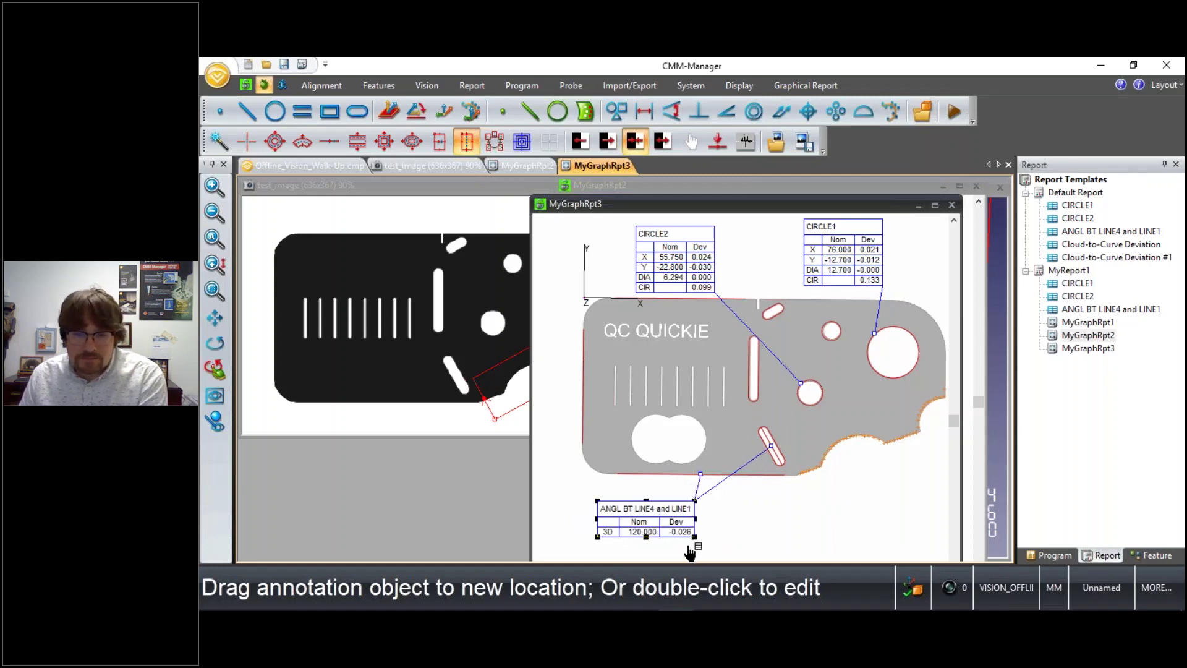
Step: Move MyGraphRpt1, MyGraphRpt2 and MyGraphRpt3 above CIRCLE1 in MyReport1
{"action": "left_click", "coordinate": [1029, 344]}
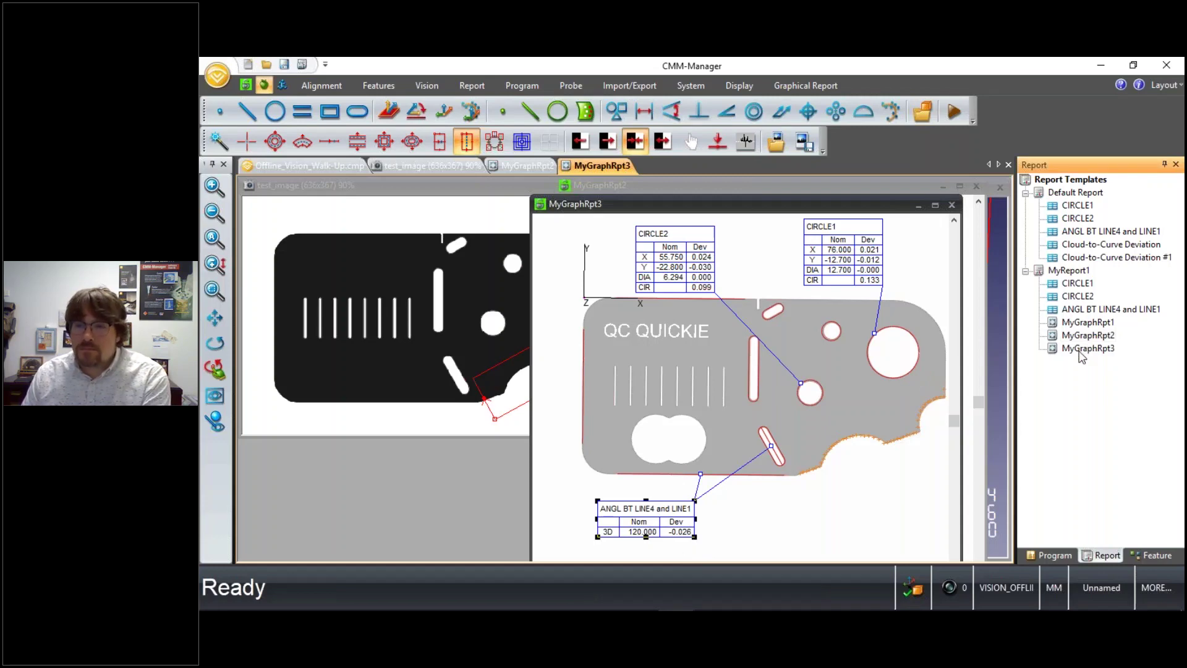
{"action": "left_click", "coordinate": [1082, 349]}
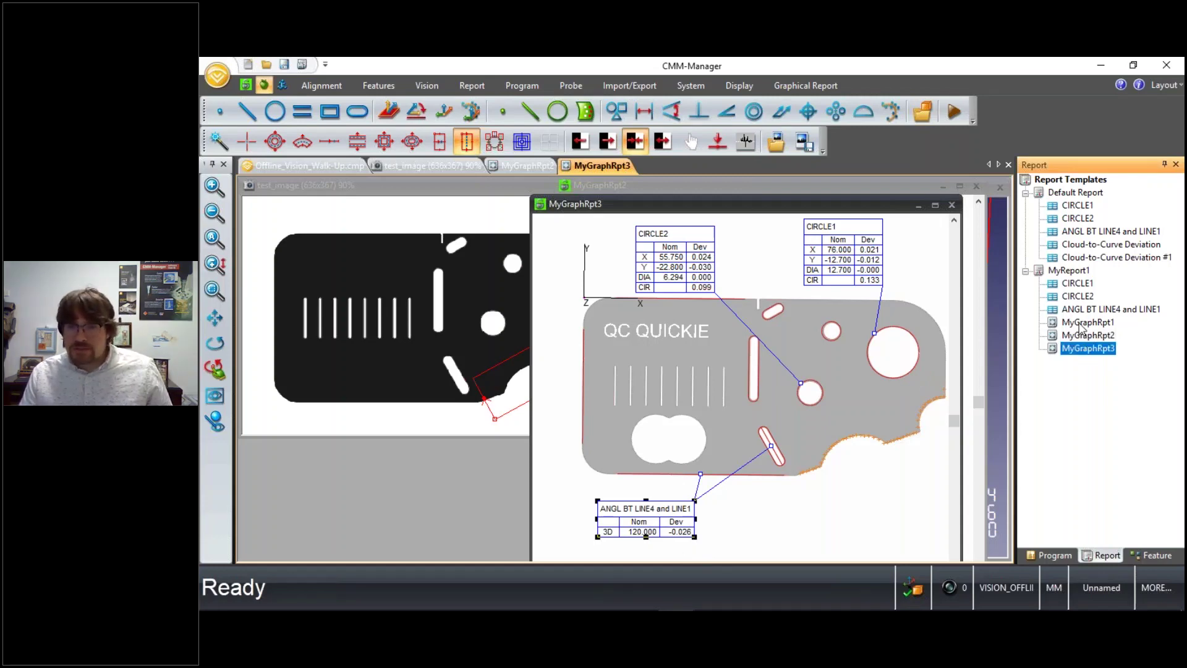
{"action": "left_click", "coordinate": [1086, 323], "text": "shift"}
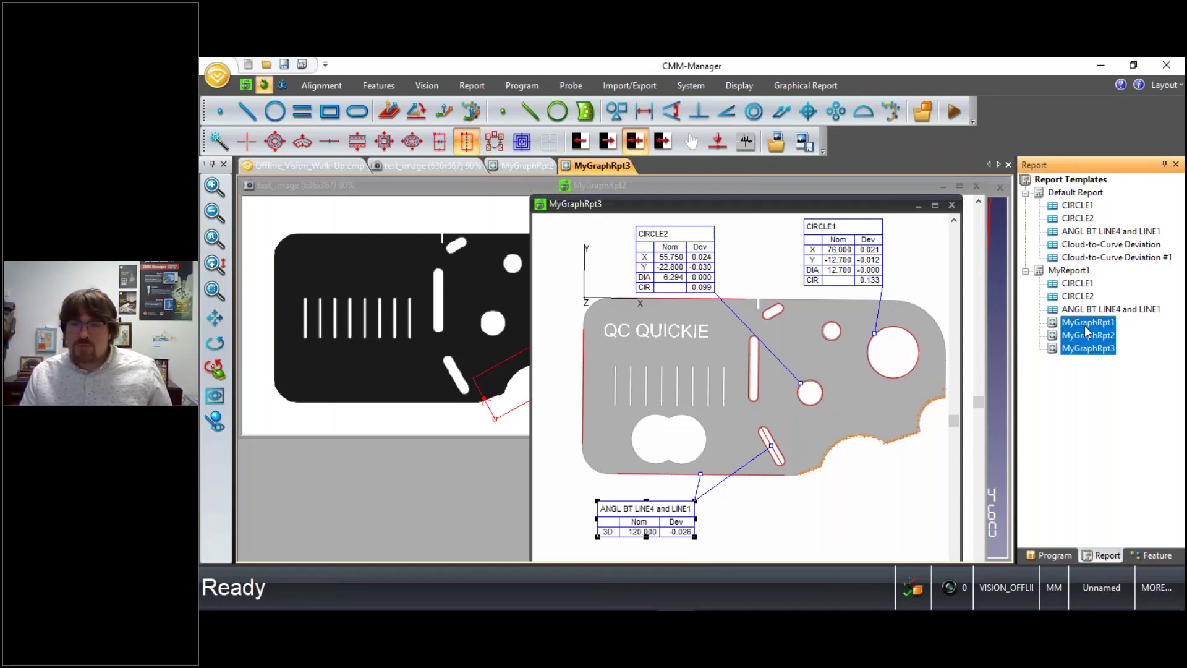
{"action": "left_click_drag", "start_coordinate": [1085, 330], "coordinate": [1077, 289]}
Step: Preview the combined MyReport1 document, scrolling through its pages
{"action": "double_click", "coordinate": [1071, 272]}
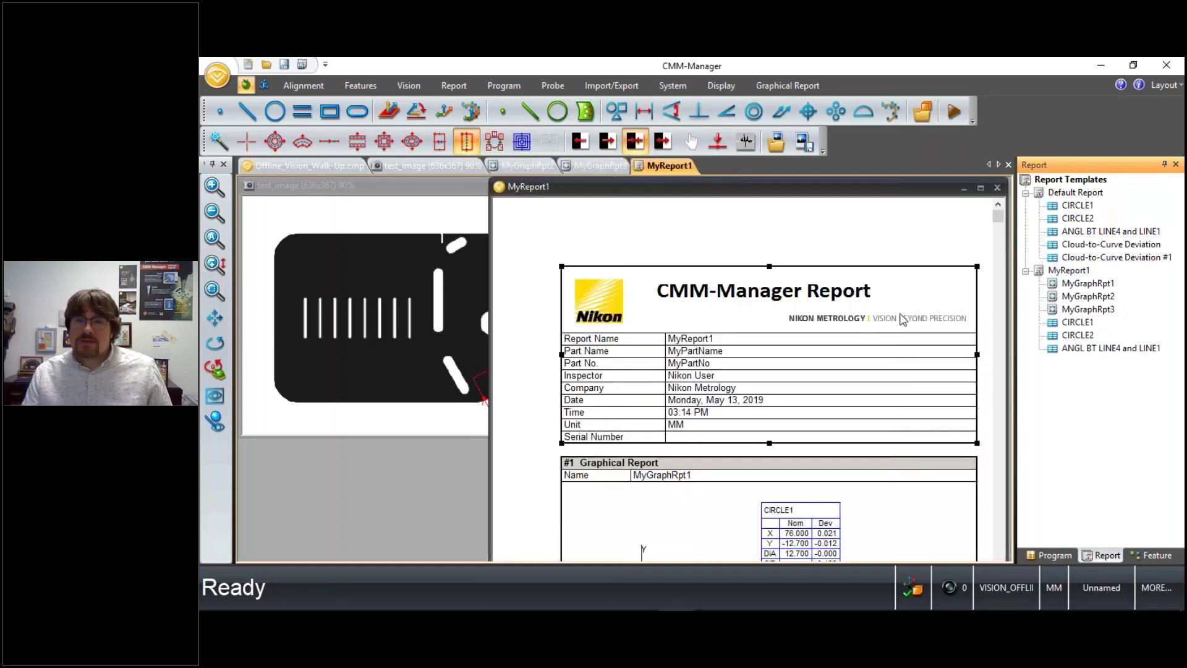
{"action": "scroll", "coordinate": [906, 337], "scroll_direction": "down", "scroll_amount": 8}
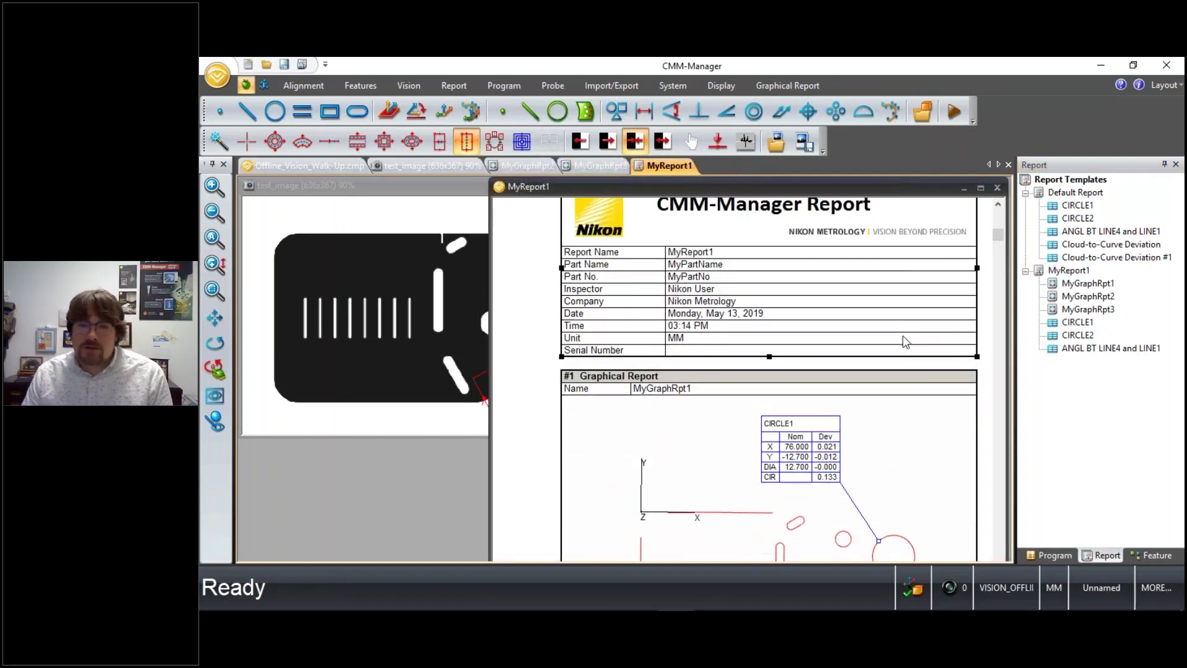
{"action": "scroll", "coordinate": [905, 344], "scroll_direction": "down", "scroll_amount": 5}
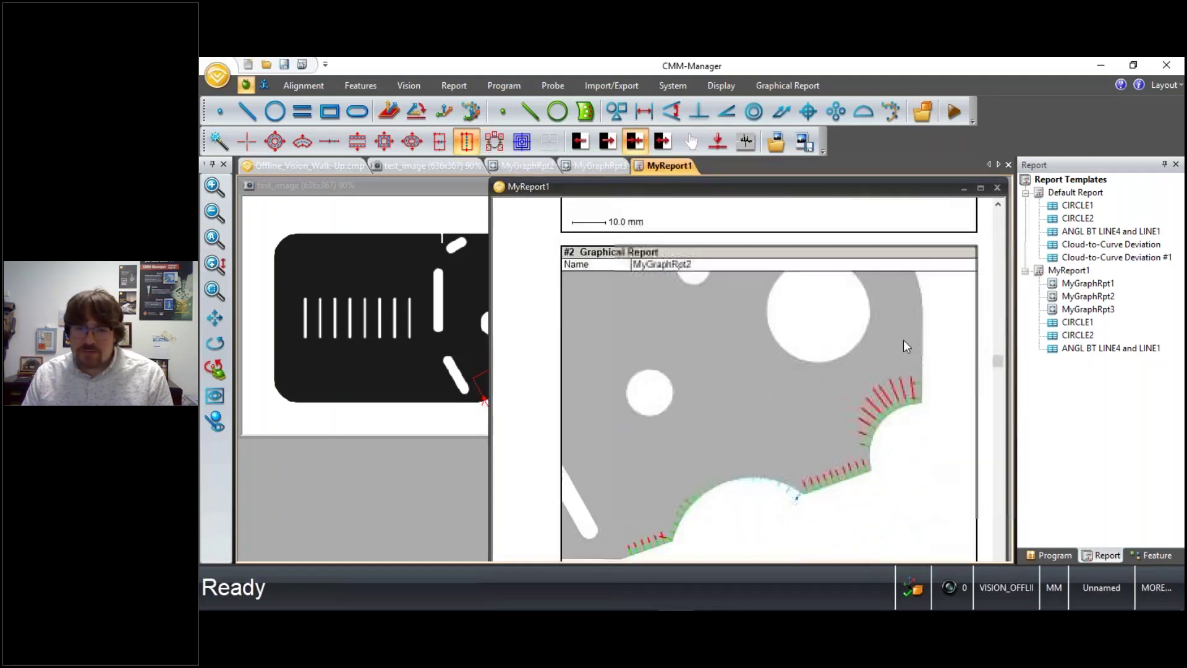
{"action": "scroll", "coordinate": [782, 386], "scroll_direction": "down", "scroll_amount": 6}
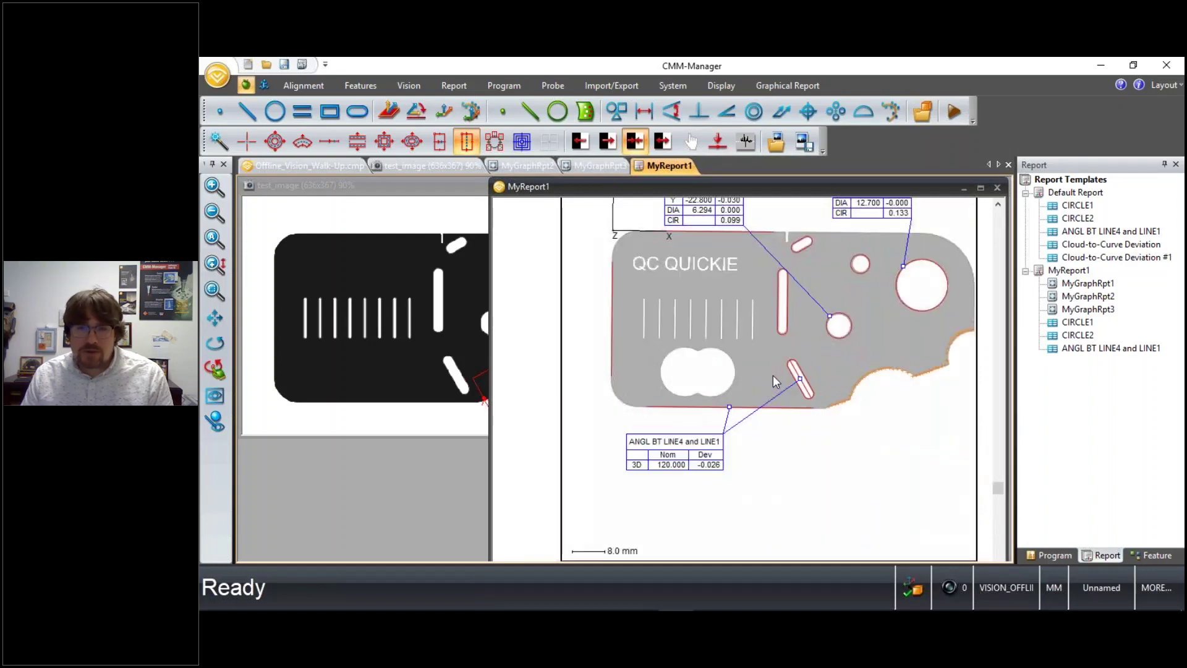
{"action": "scroll", "coordinate": [777, 382], "scroll_direction": "down", "scroll_amount": 9}
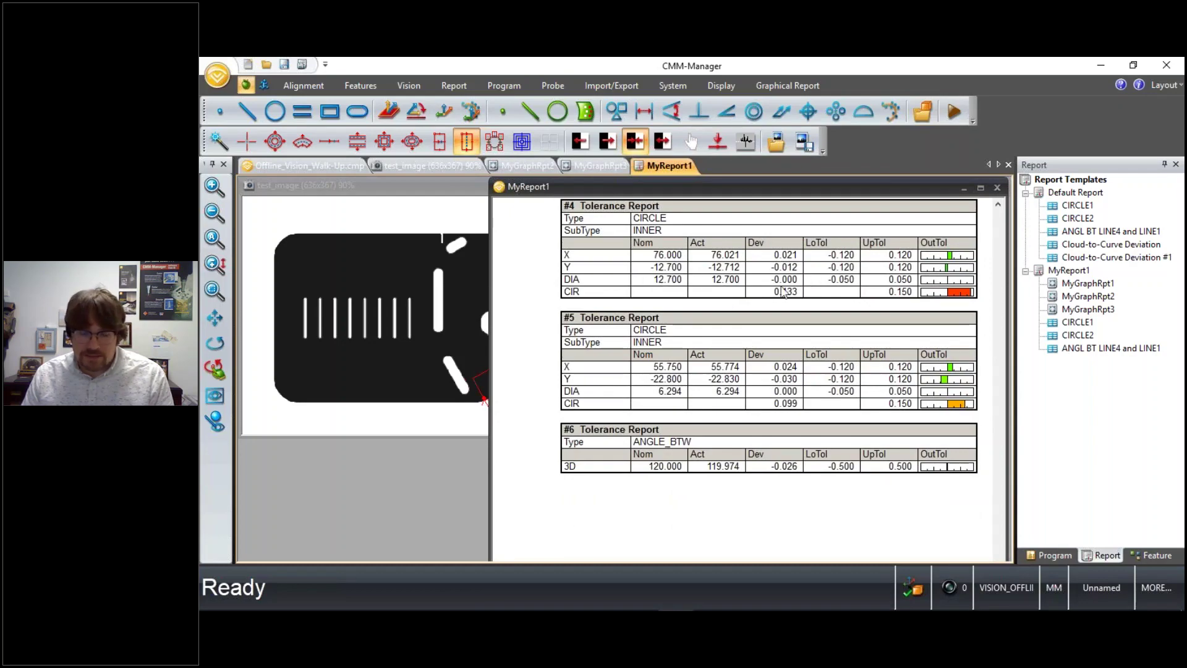
{"action": "scroll", "coordinate": [780, 338], "scroll_direction": "down", "scroll_amount": 2}
{"action": "scroll", "coordinate": [781, 351], "scroll_direction": "up", "scroll_amount": 10}
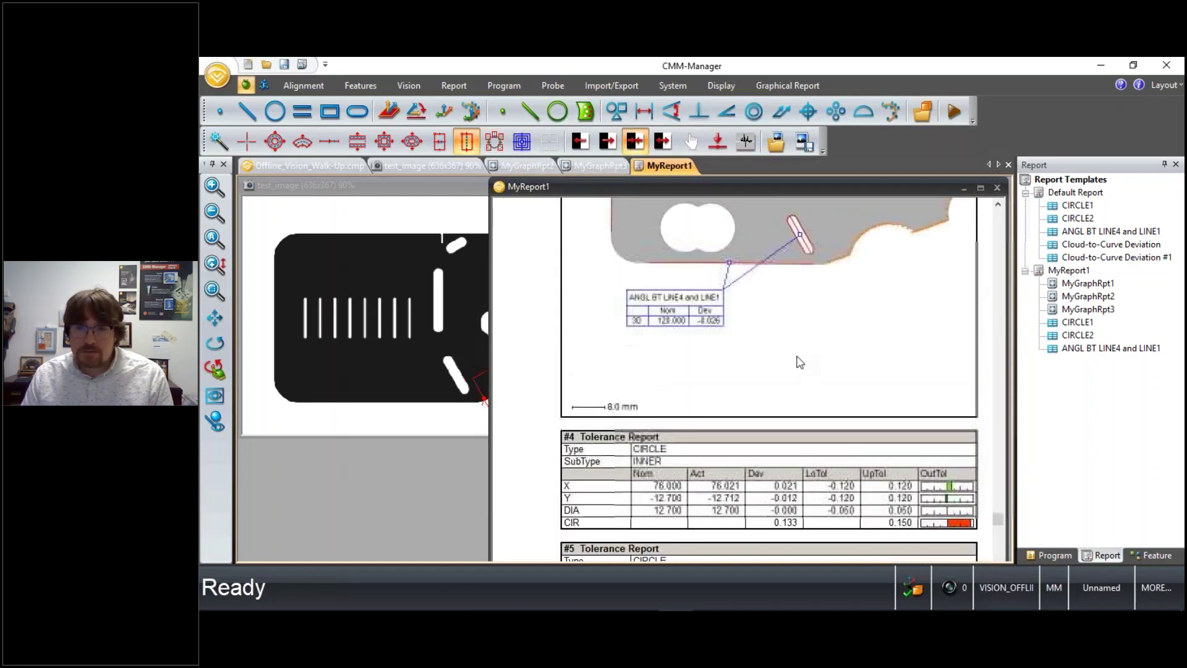
{"action": "scroll", "coordinate": [792, 355], "scroll_direction": "up", "scroll_amount": 15}
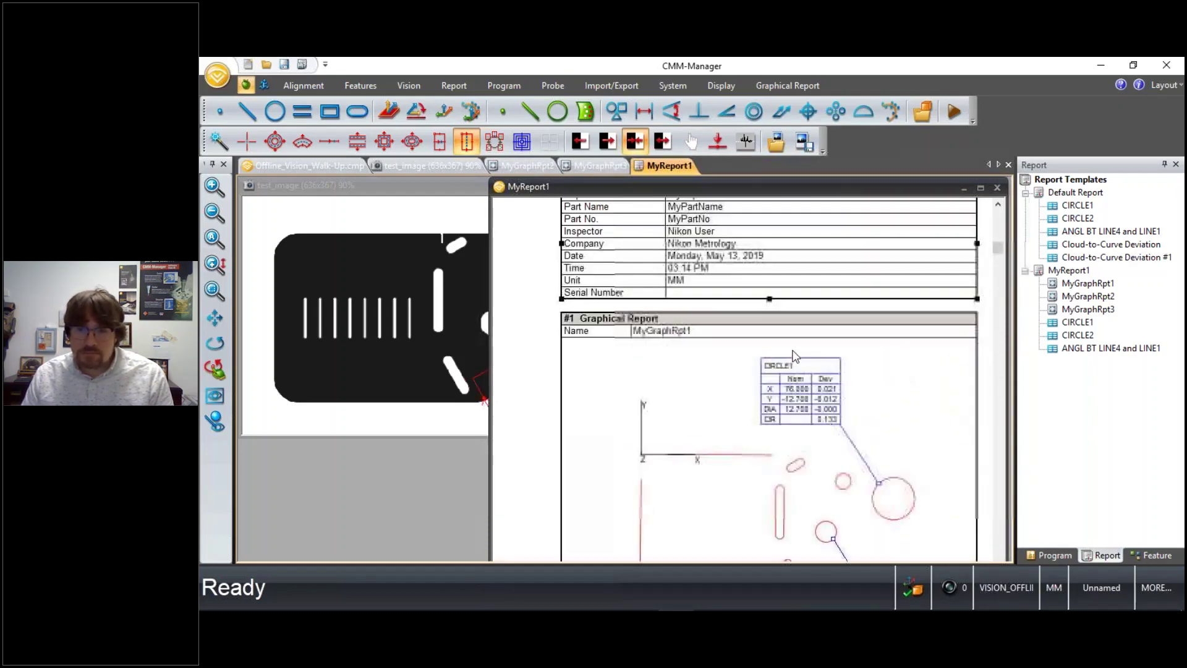
Step: Close MyReport1, MyGraphRpt3 and MyGraphRpt2, save, and reopen Offline_Vision.cmp from Recent Files
{"action": "left_click", "coordinate": [997, 187]}
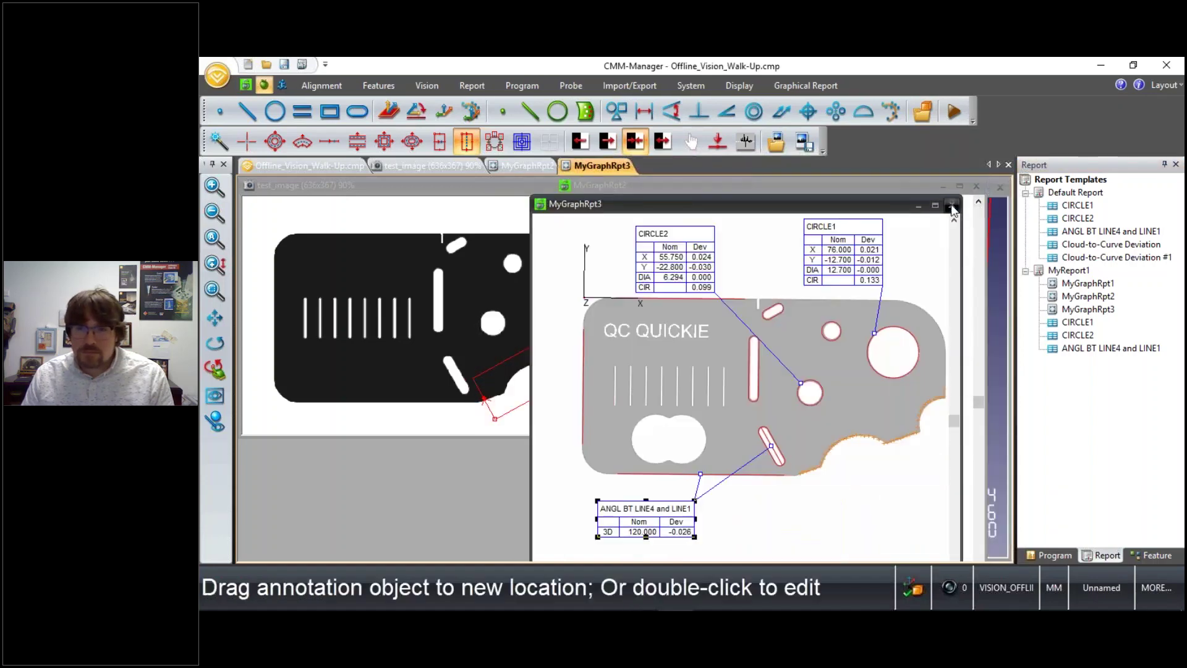
{"action": "left_click", "coordinate": [952, 205]}
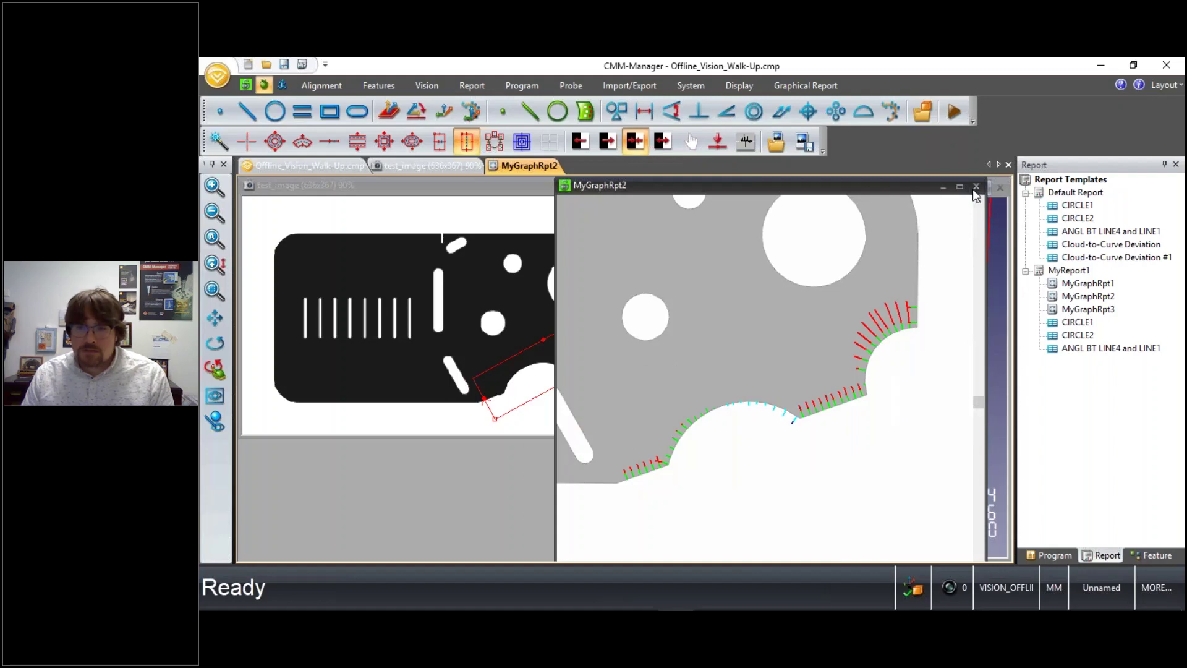
{"action": "left_click", "coordinate": [977, 186]}
{"action": "left_click", "coordinate": [288, 68]}
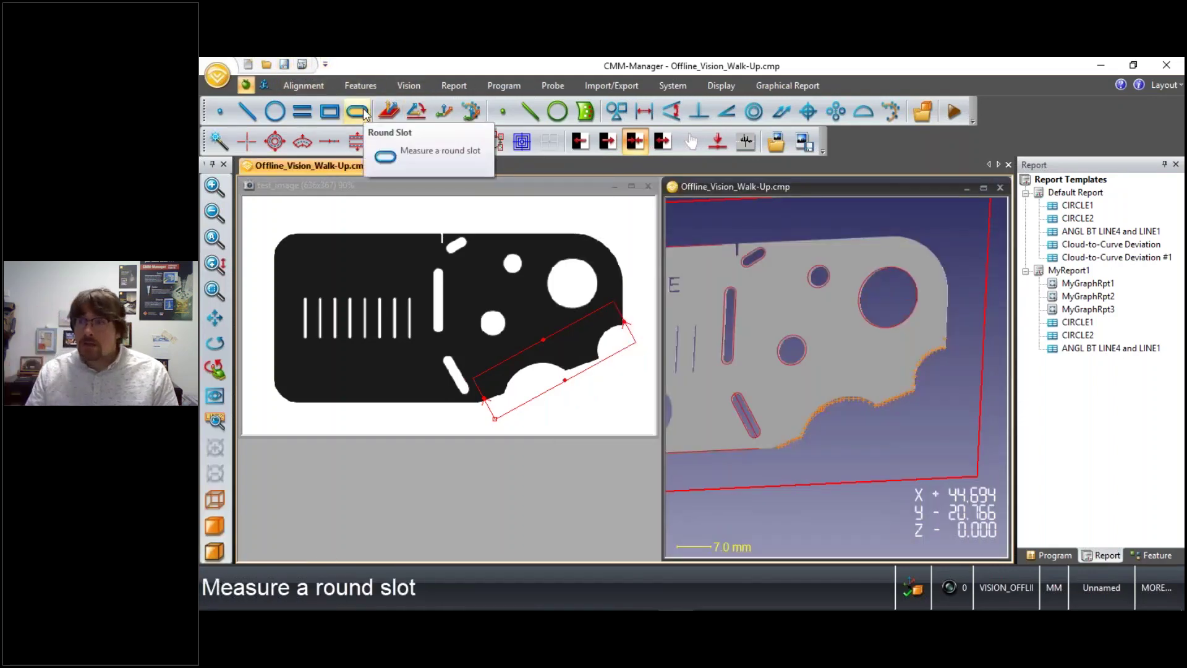
{"action": "left_click", "coordinate": [216, 75]}
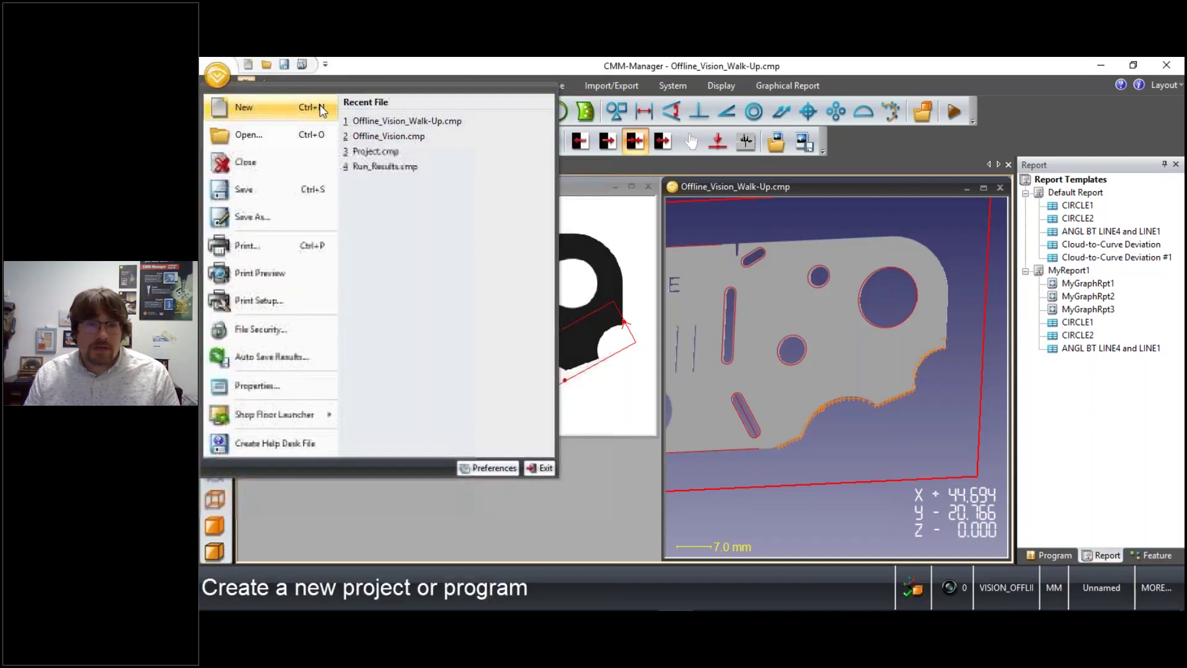
{"action": "left_click", "coordinate": [390, 137]}
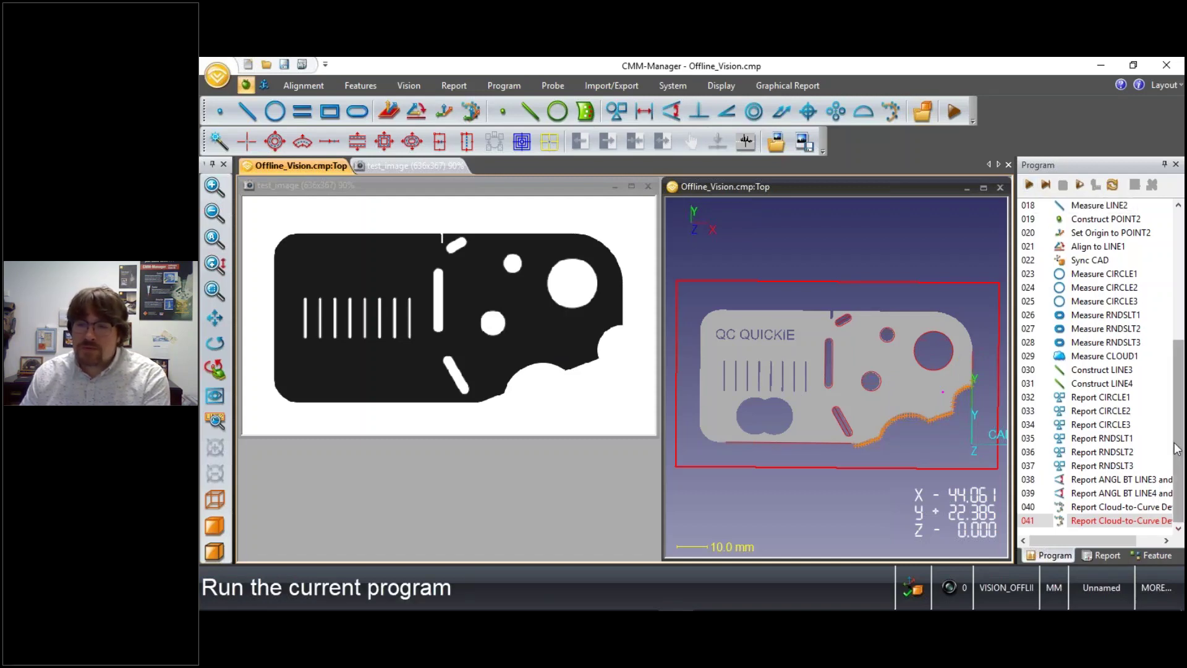
Step: Run the Offline_Vision.cmp program and confirm serial number 168
{"action": "left_click", "coordinate": [1029, 184]}
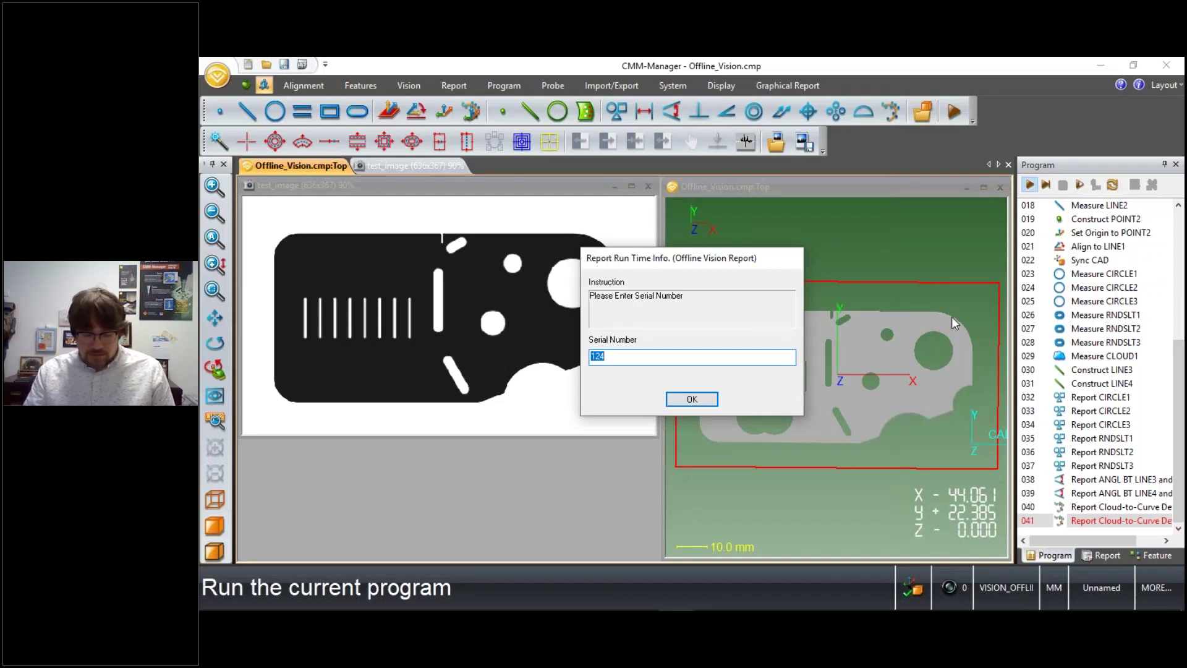
{"action": "left_click", "coordinate": [715, 399]}
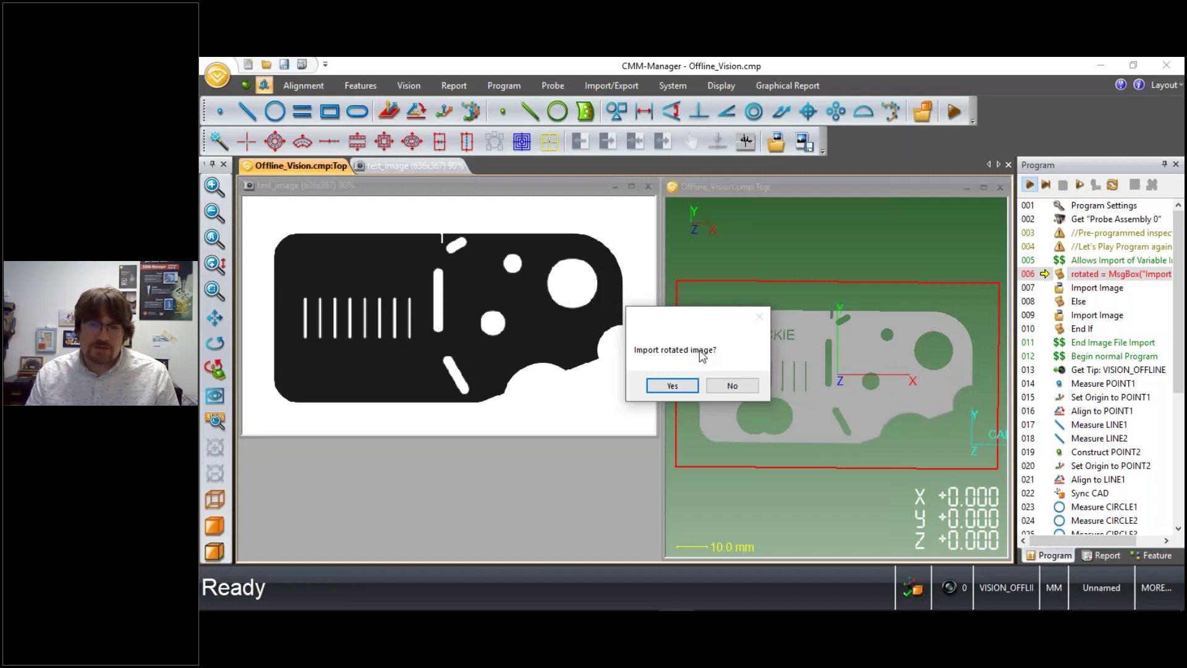
Step: Decline the rotated image and collect POINT1, LINE1, CIRCLE1–3, RNDSLT1–3 and CLOUD1
{"action": "left_click", "coordinate": [739, 389]}
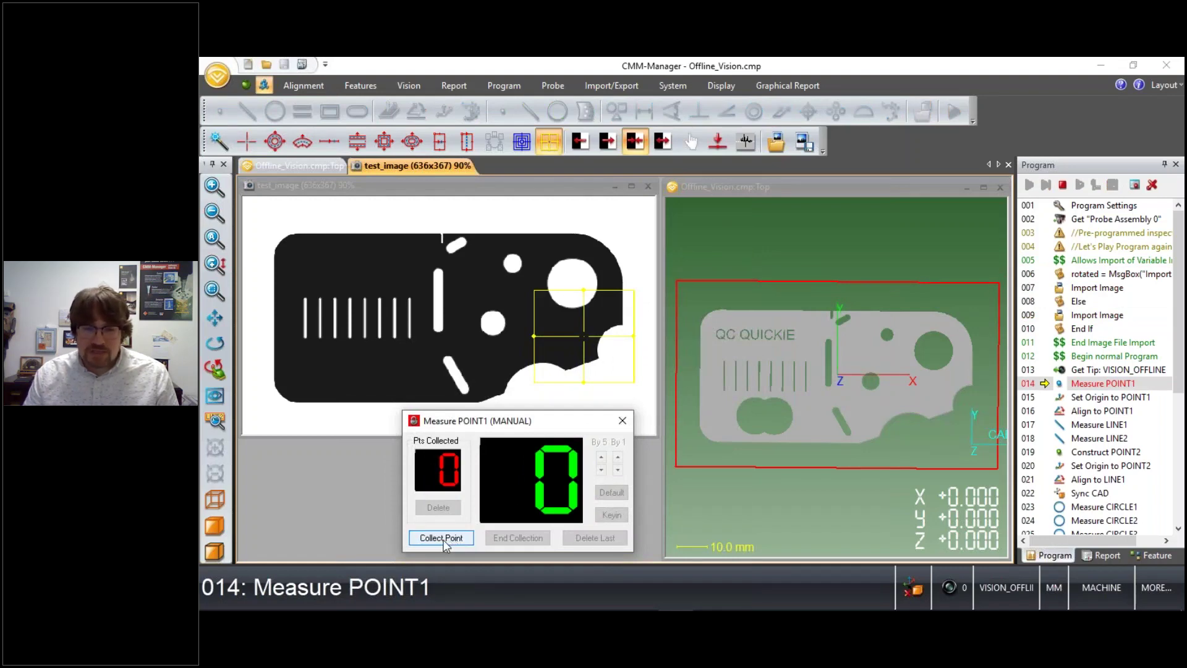
{"action": "left_click", "coordinate": [443, 540]}
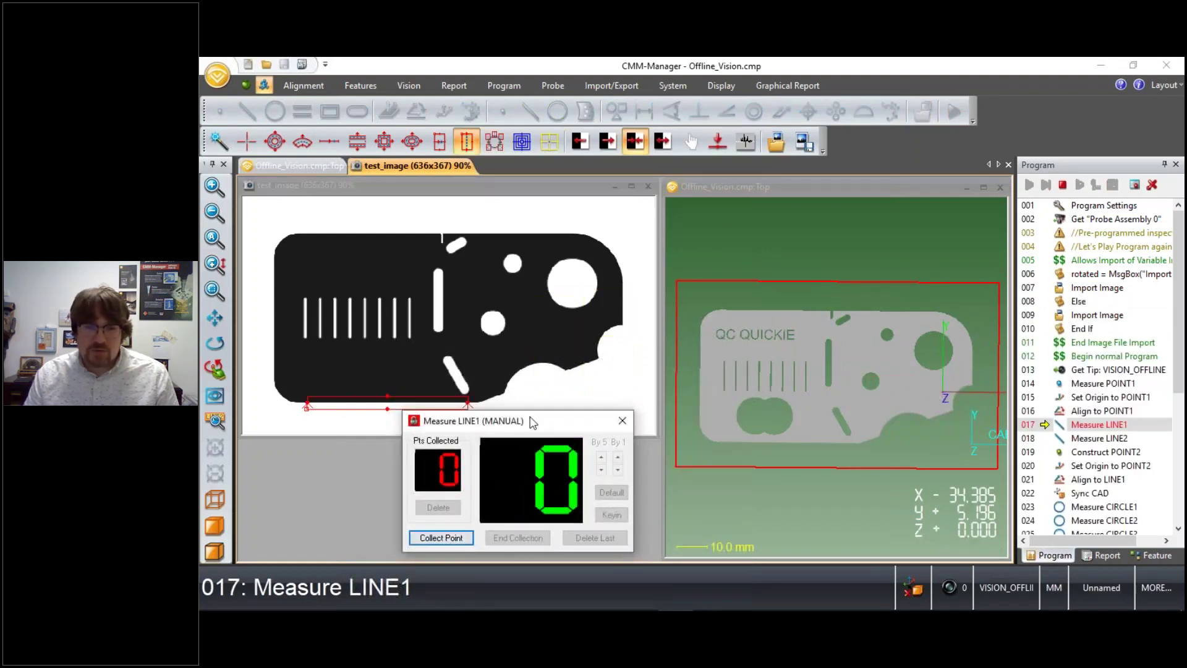
{"action": "left_click_drag", "start_coordinate": [535, 422], "coordinate": [620, 437]}
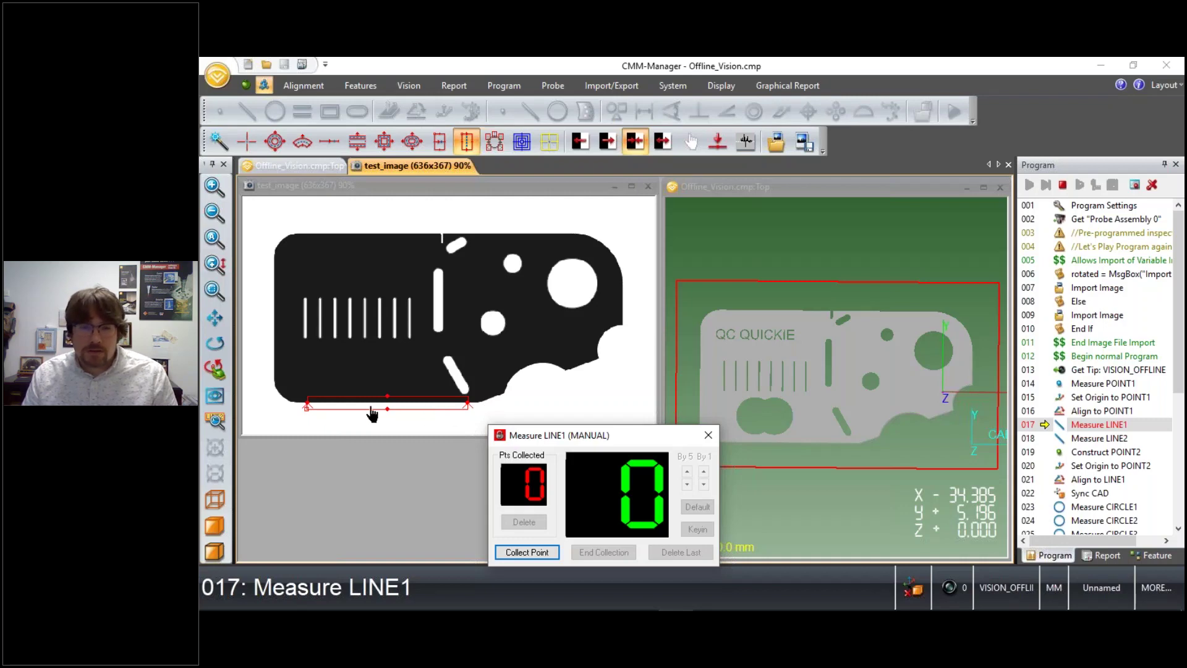
{"action": "left_click", "coordinate": [530, 552]}
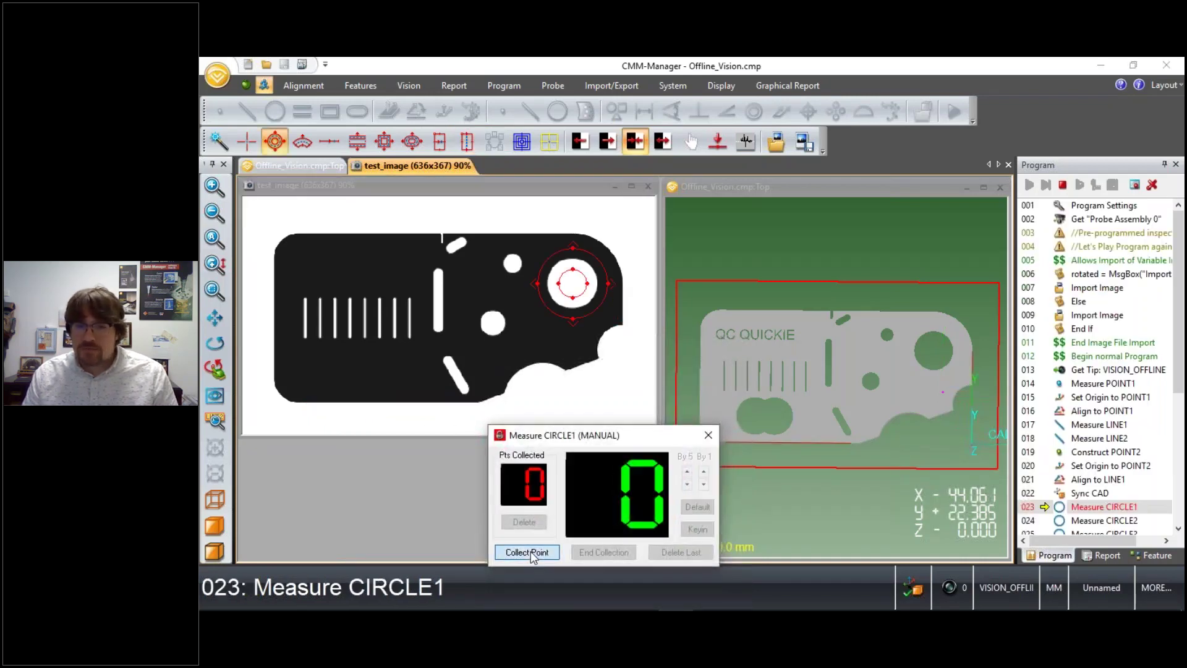
{"action": "left_click", "coordinate": [531, 551]}
{"action": "left_click", "coordinate": [531, 551]}
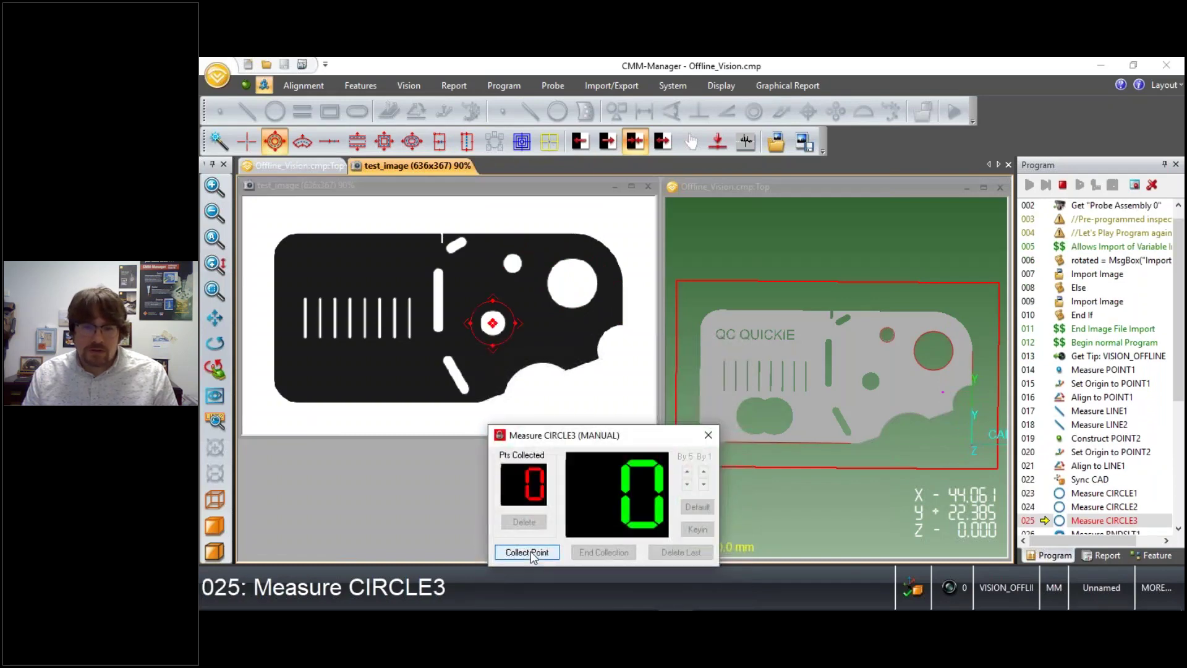
{"action": "left_click", "coordinate": [531, 551]}
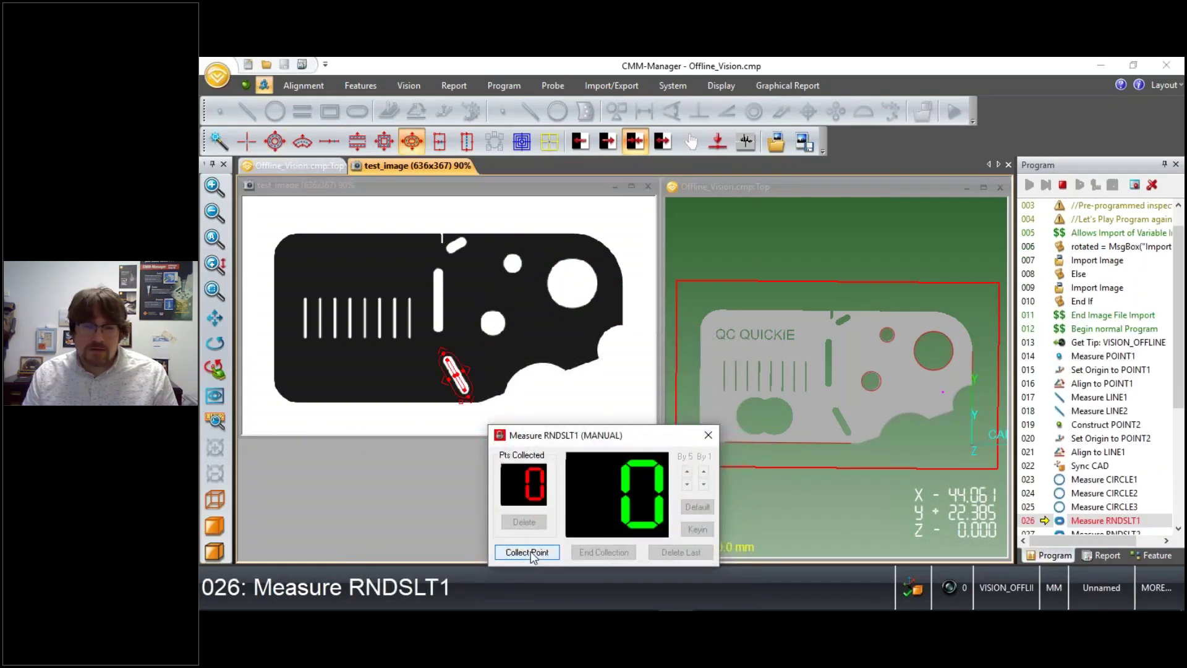
{"action": "left_click", "coordinate": [531, 552]}
{"action": "left_click", "coordinate": [529, 552]}
{"action": "left_click", "coordinate": [531, 552]}
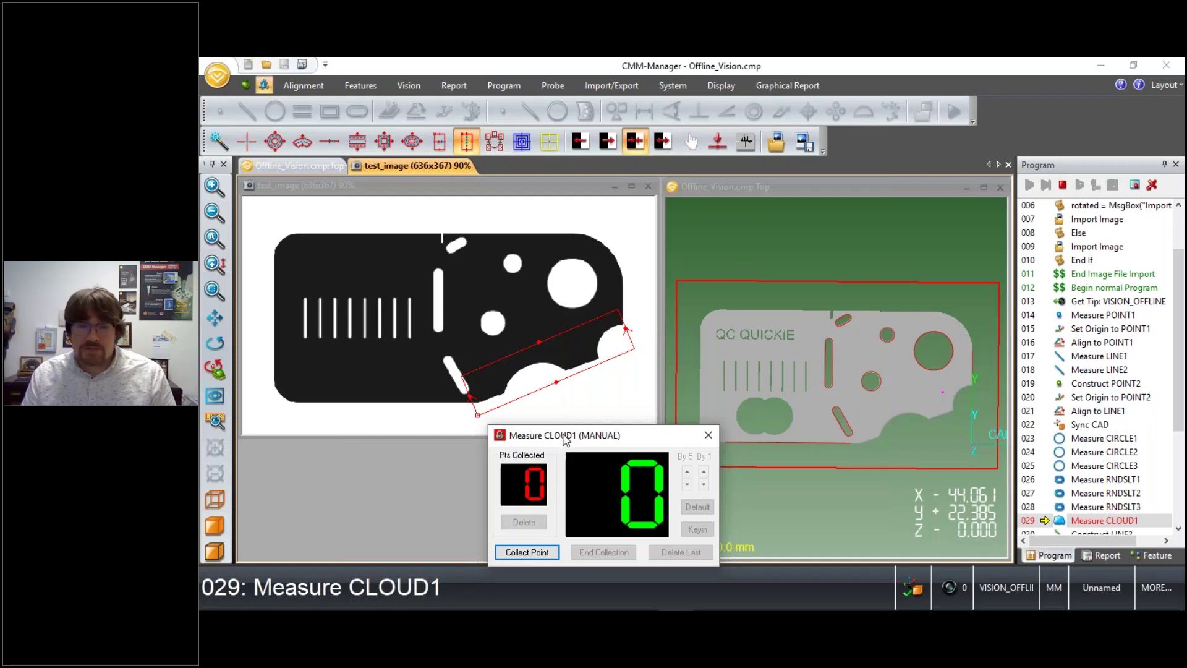
{"action": "left_click", "coordinate": [536, 554]}
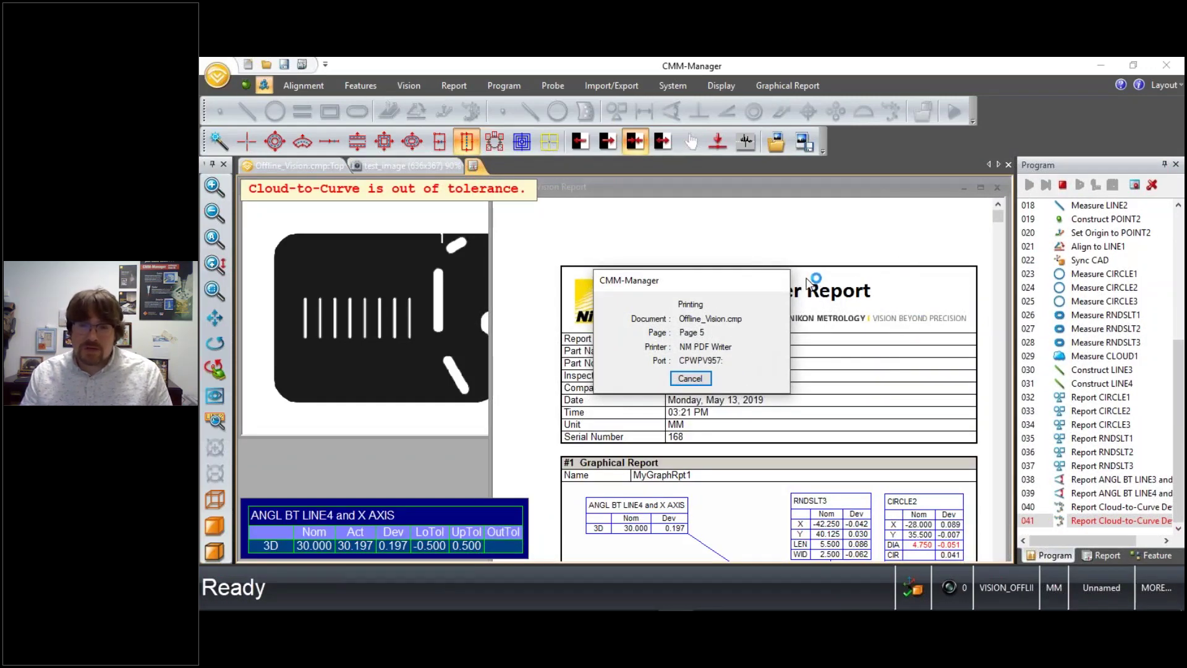
Step: Review the serial 168 Offline Vision Report, then close it
{"action": "scroll", "coordinate": [857, 342], "scroll_direction": "down", "scroll_amount": 10}
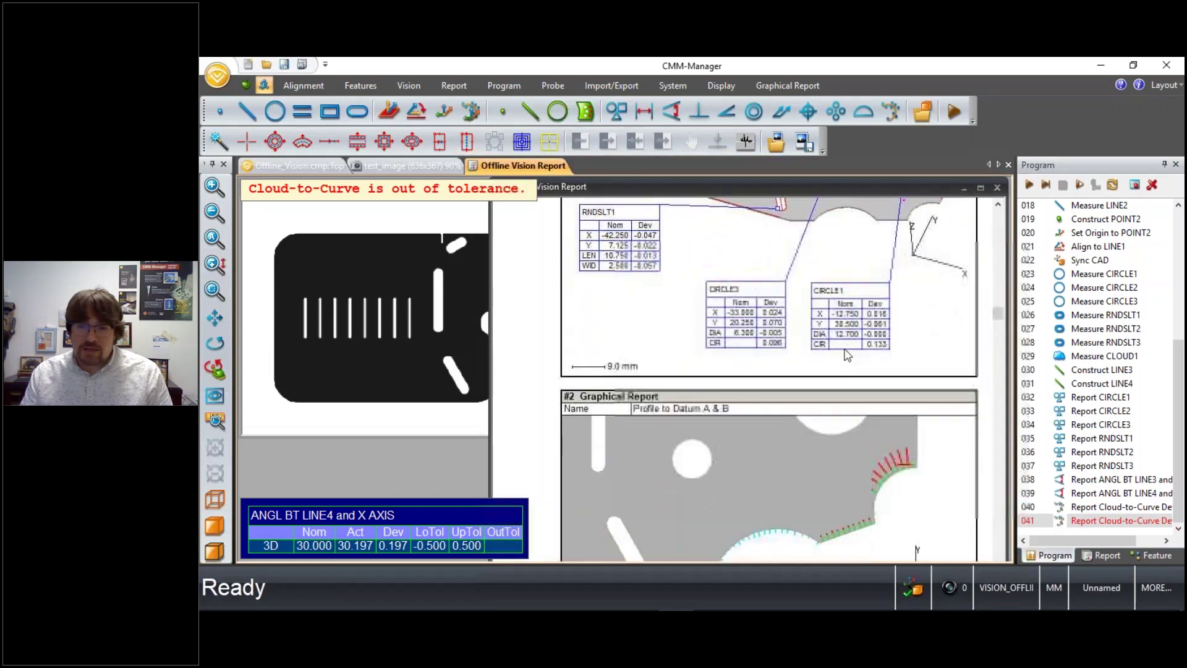
{"action": "scroll", "coordinate": [841, 356], "scroll_direction": "down", "scroll_amount": 10}
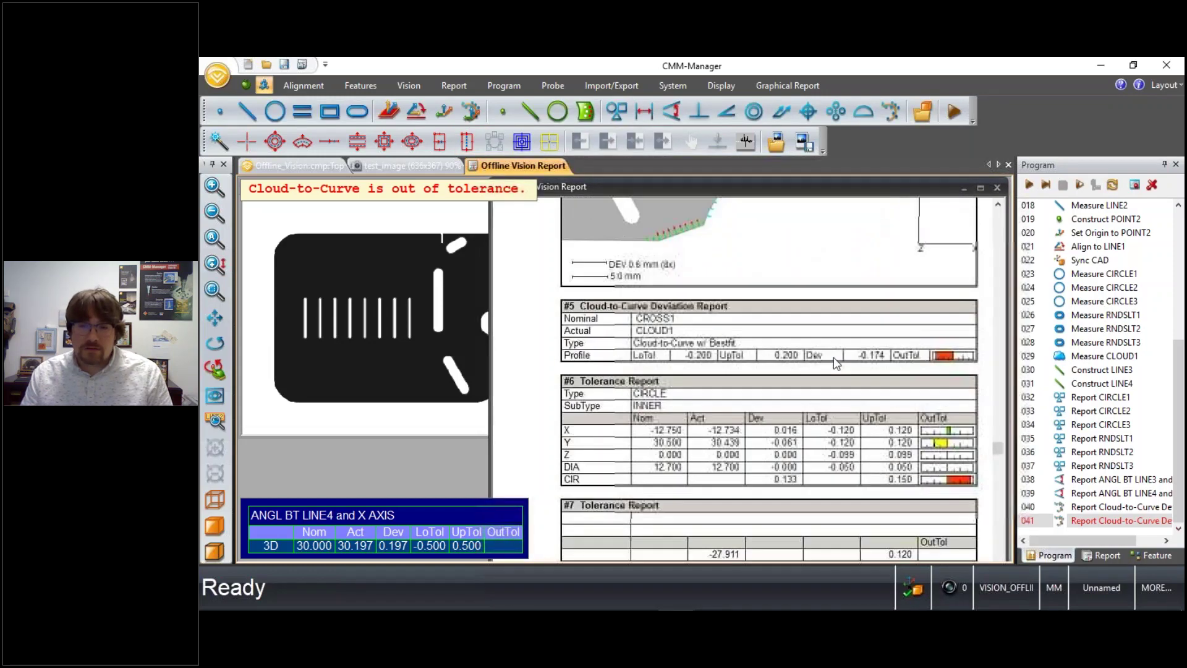
{"action": "scroll", "coordinate": [834, 362], "scroll_direction": "down", "scroll_amount": 10}
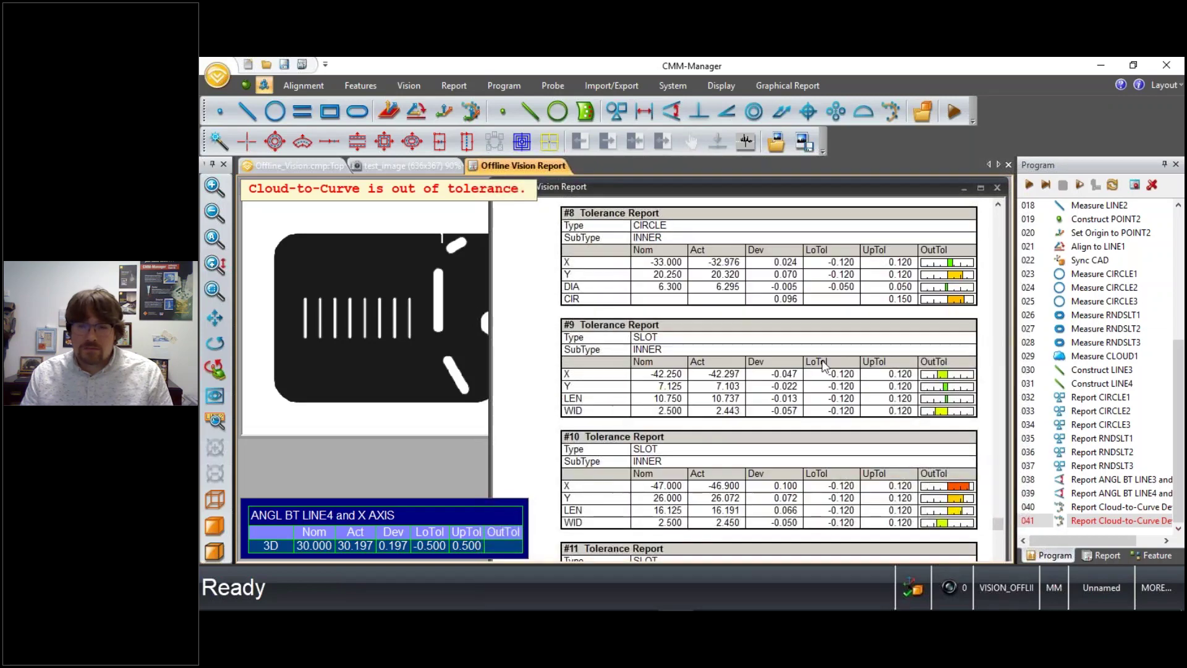
{"action": "scroll", "coordinate": [823, 367], "scroll_direction": "down", "scroll_amount": 8}
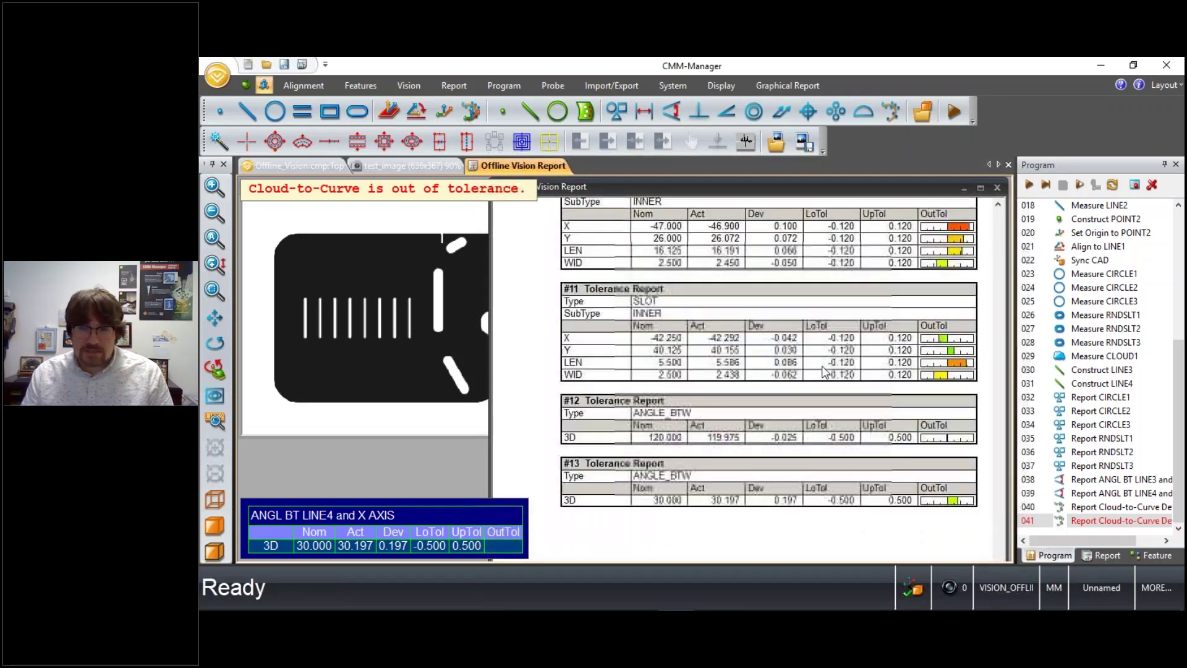
{"action": "scroll", "coordinate": [821, 365], "scroll_direction": "up", "scroll_amount": 15}
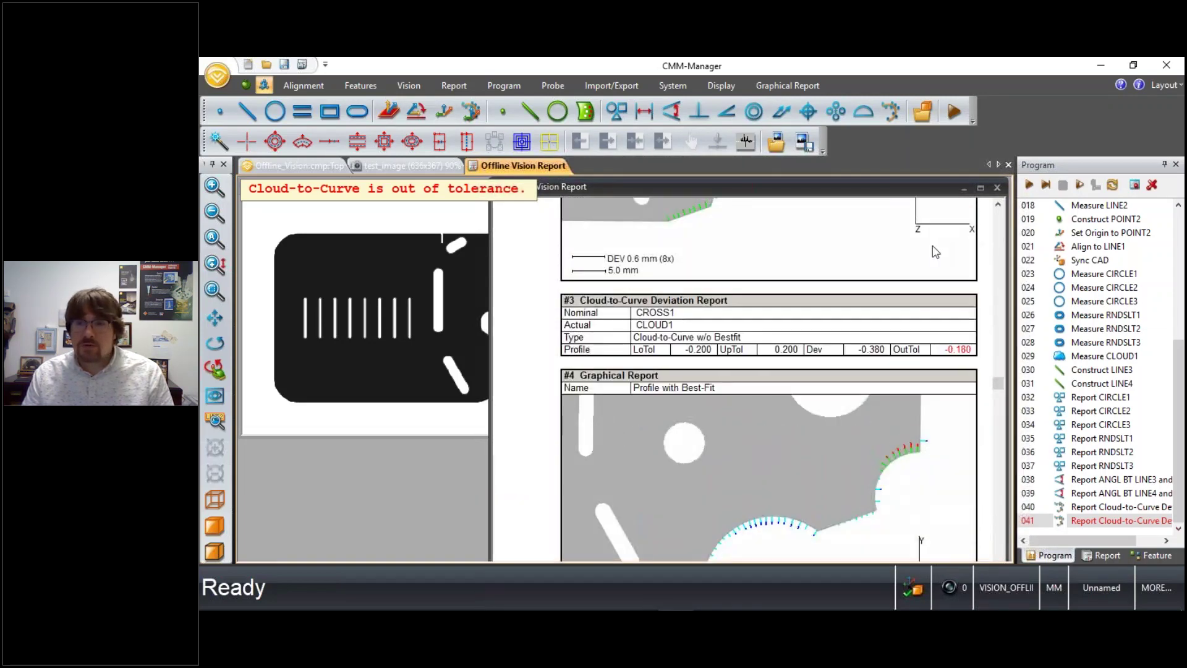
{"action": "left_click", "coordinate": [996, 187]}
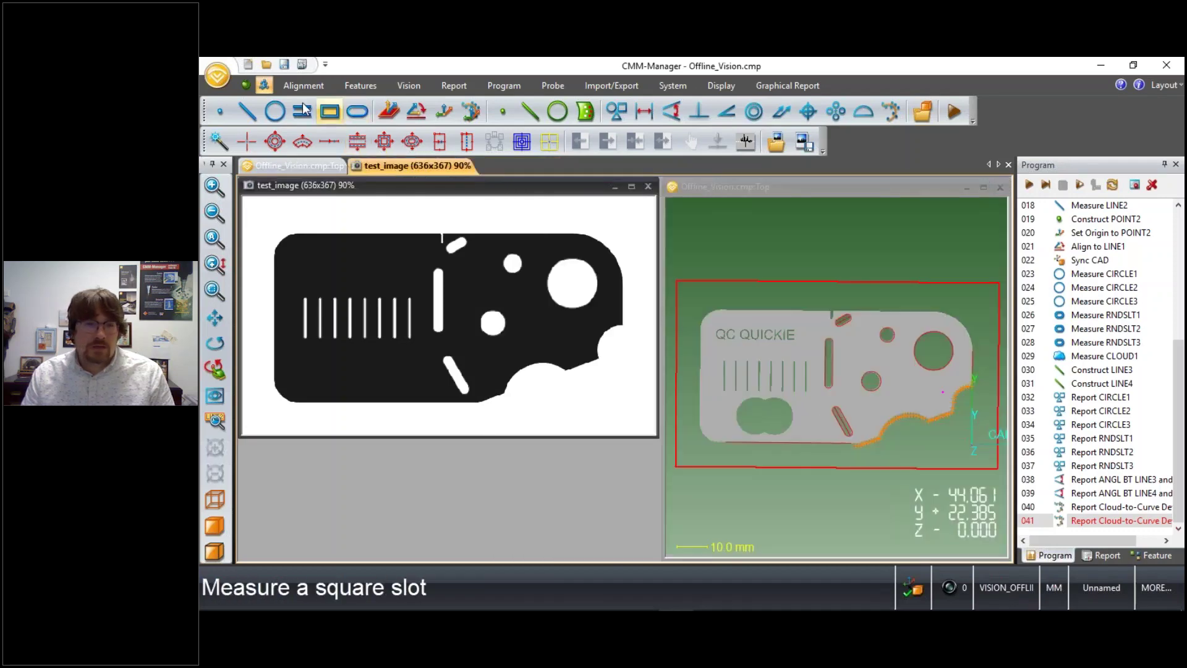
{"action": "left_click", "coordinate": [217, 75]}
{"action": "left_click", "coordinate": [488, 538]}
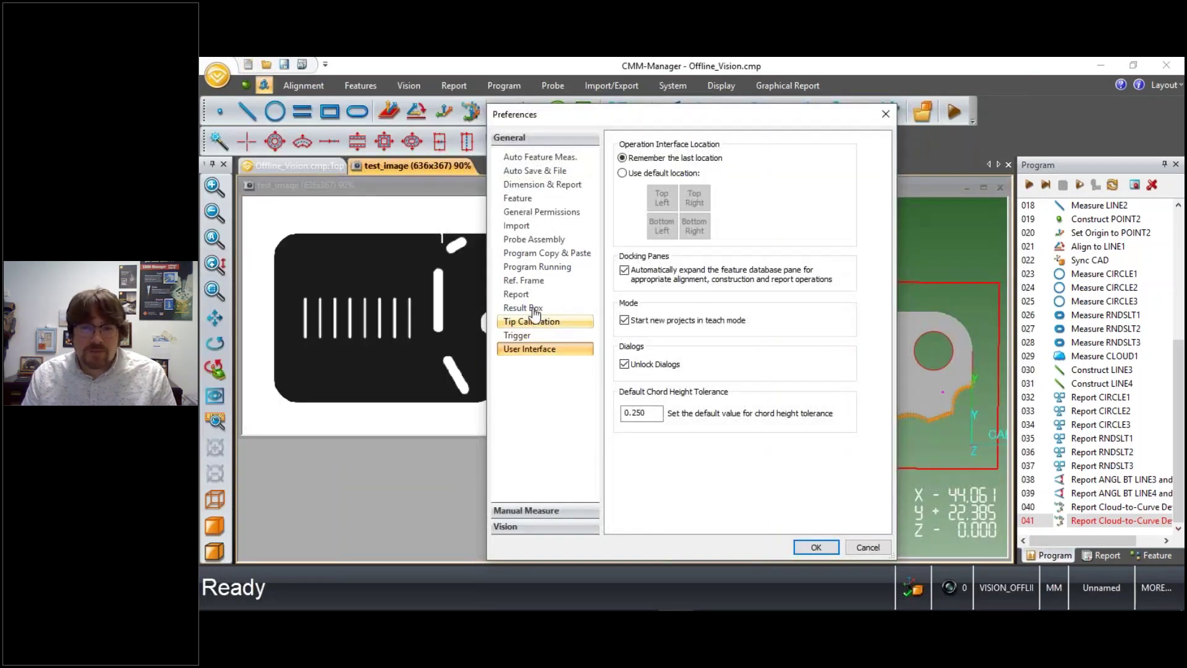
{"action": "left_click", "coordinate": [527, 529]}
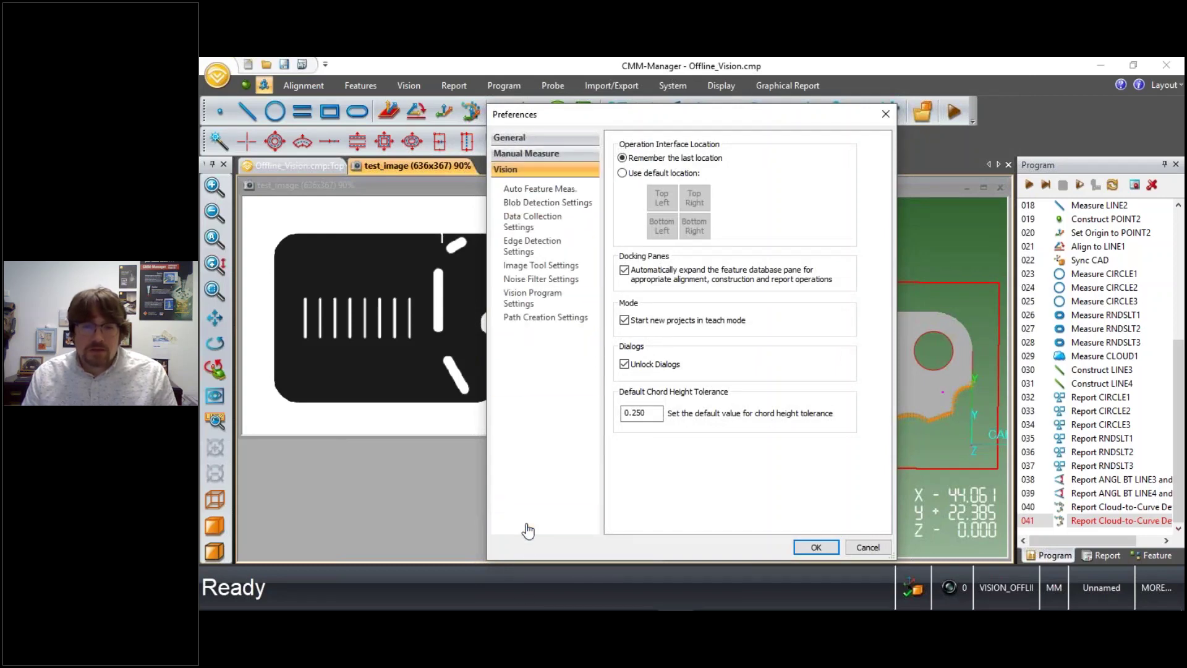
{"action": "left_click", "coordinate": [533, 301]}
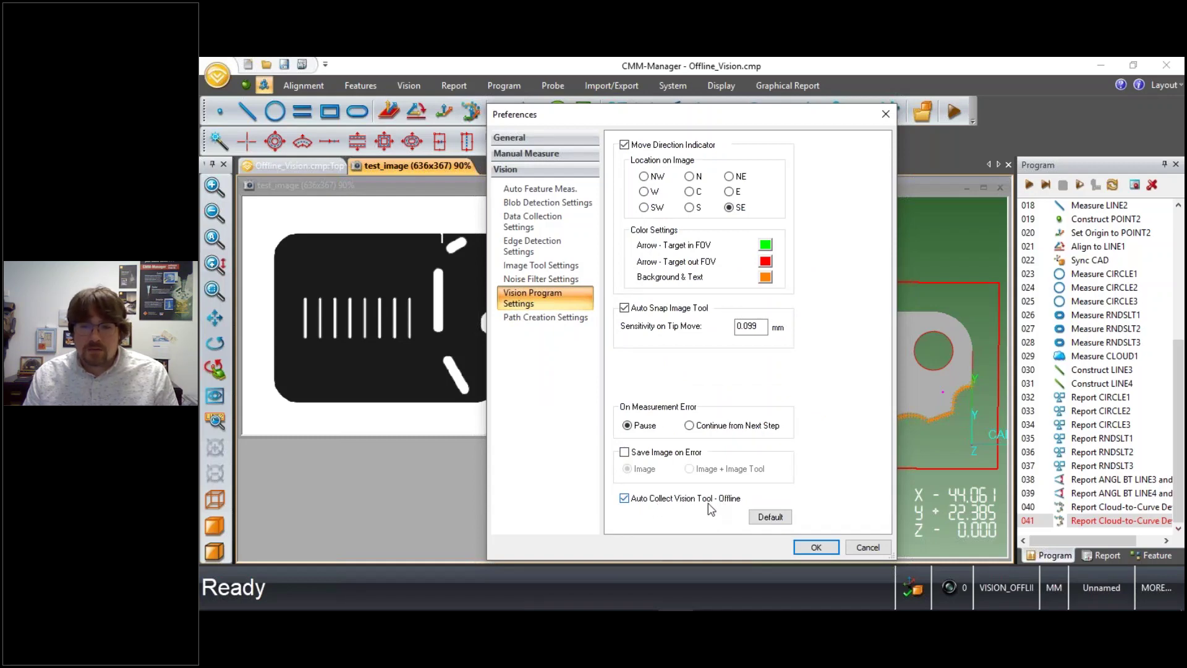
Step: Close the preferences and run the program as serial 169, importing the rotated image
{"action": "left_click", "coordinate": [815, 548]}
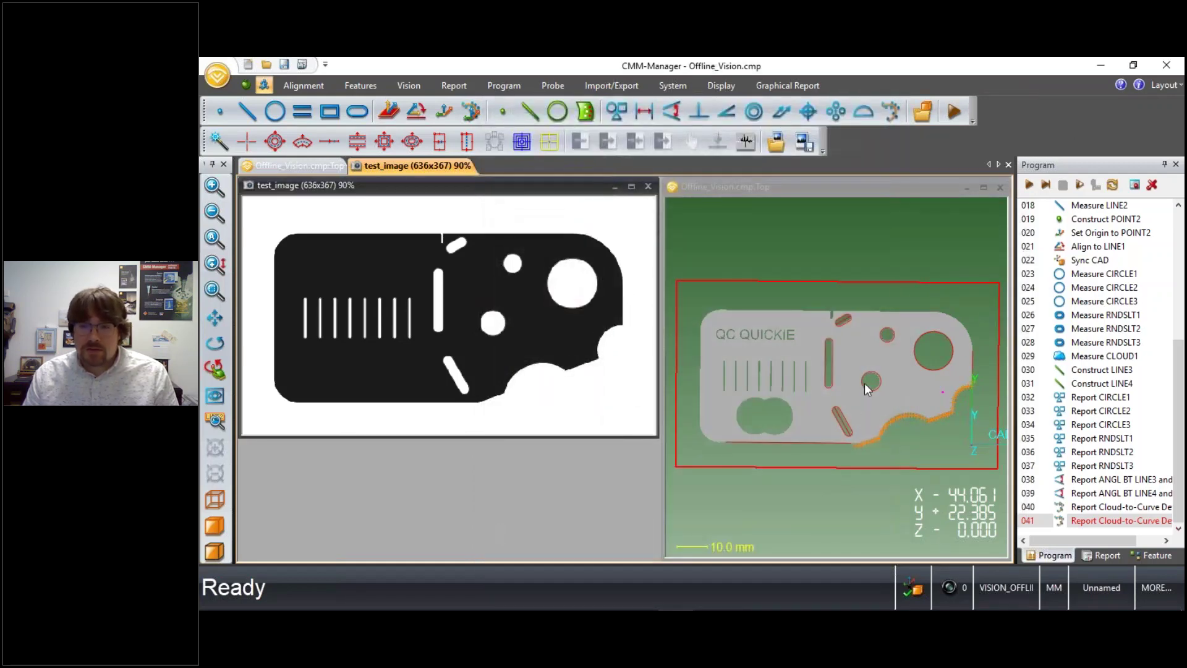
{"action": "left_click", "coordinate": [1027, 186]}
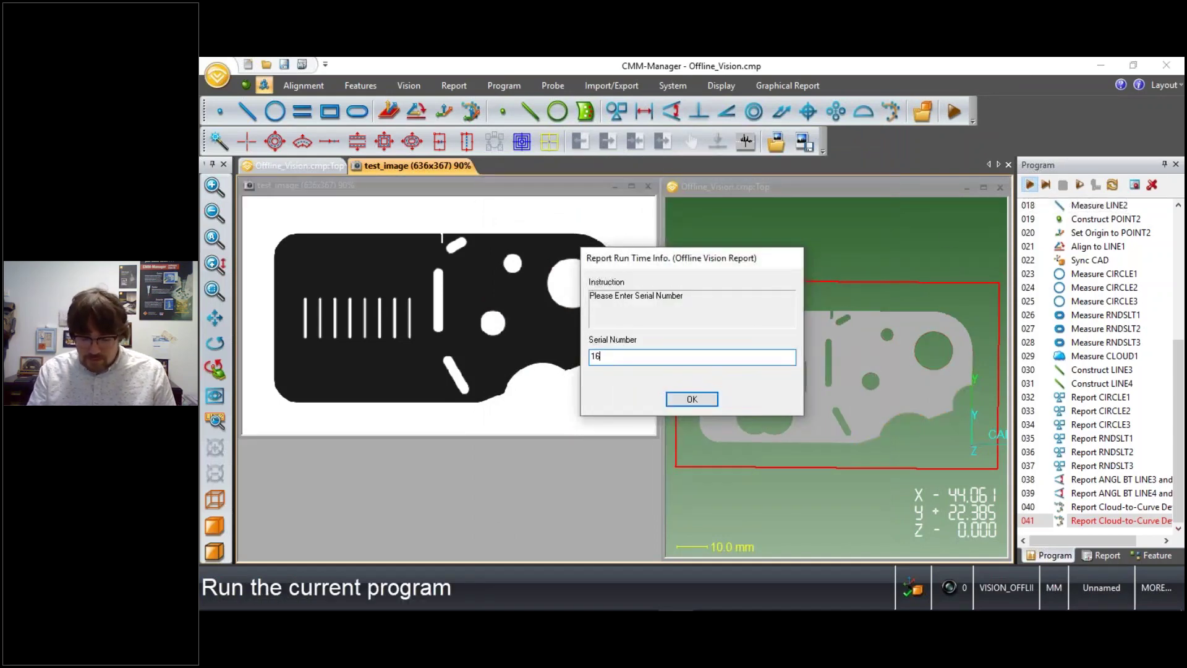
{"action": "left_click", "coordinate": [705, 401]}
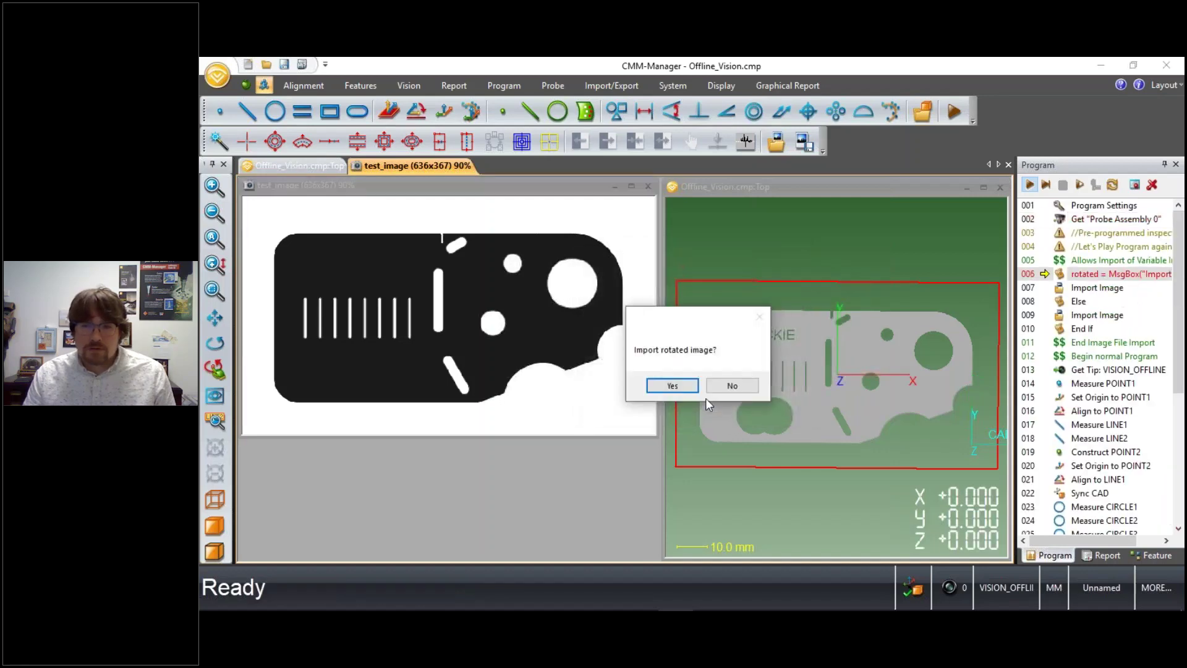
{"action": "left_click", "coordinate": [671, 387]}
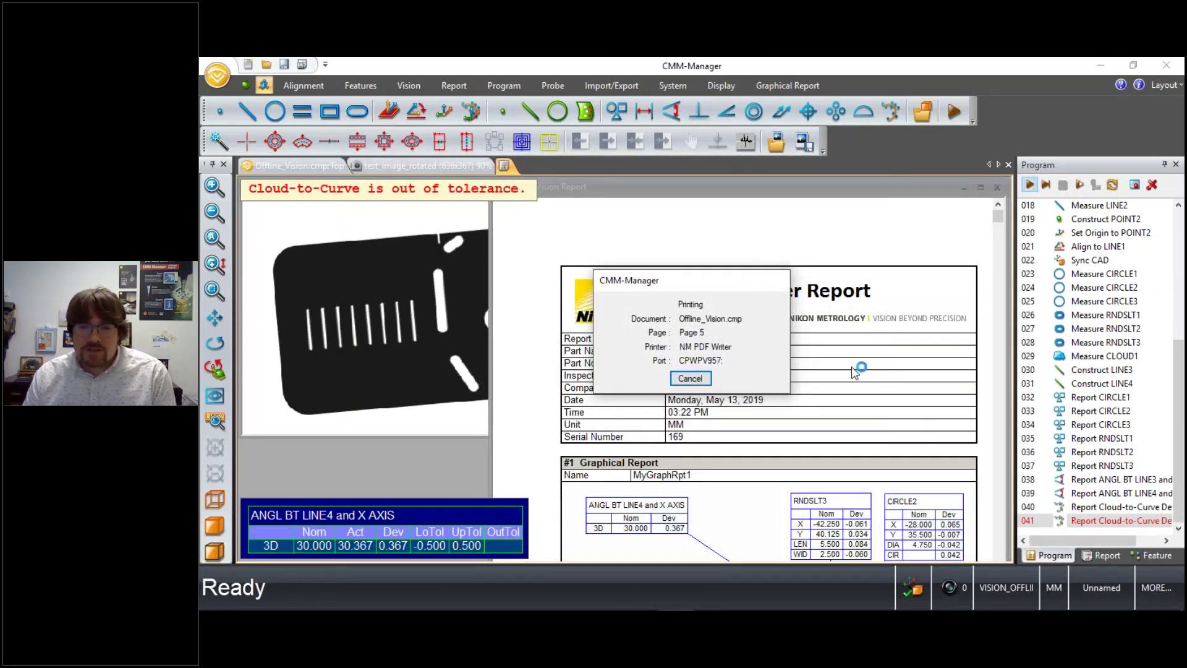
{"action": "left_click", "coordinate": [964, 187]}
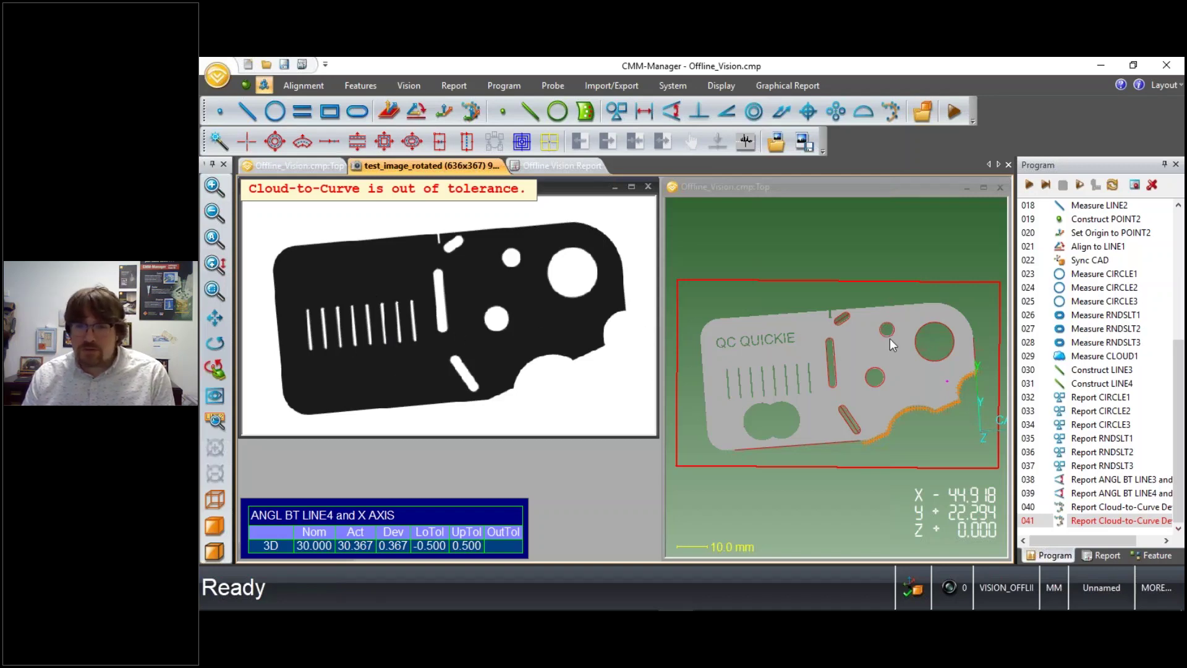
{"action": "left_click_drag", "start_coordinate": [864, 413], "coordinate": [933, 344]}
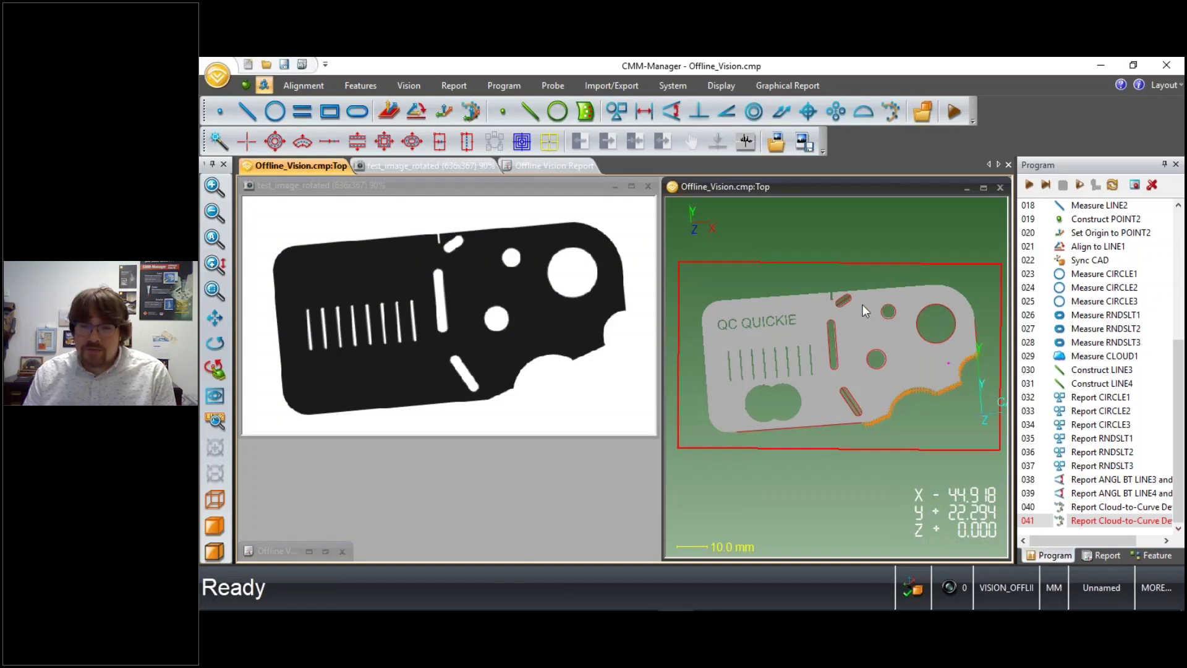
{"action": "left_click_drag", "start_coordinate": [882, 341], "coordinate": [753, 331]}
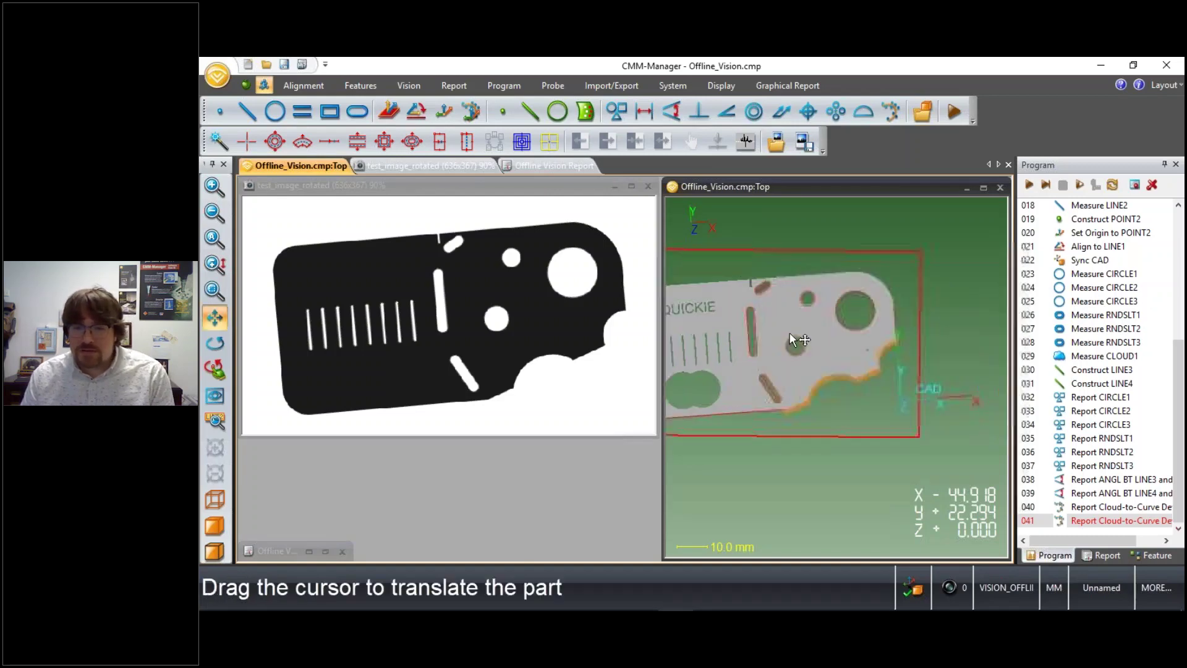
{"action": "scroll", "coordinate": [835, 355], "scroll_direction": "up", "scroll_amount": 2}
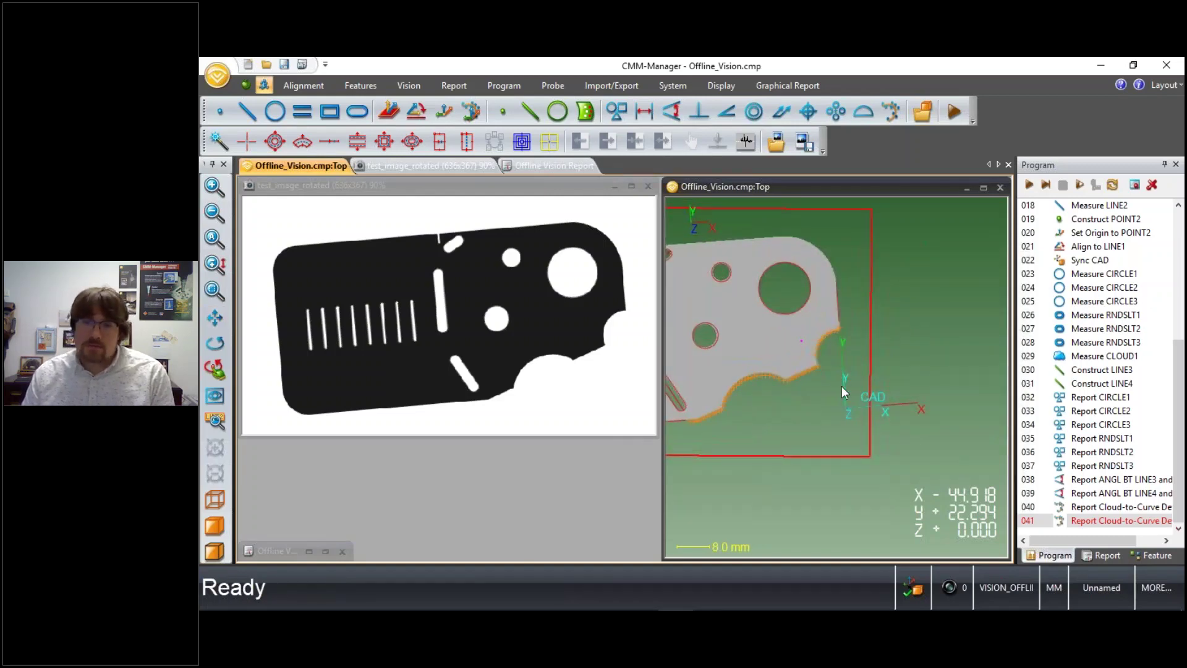
{"action": "scroll", "coordinate": [755, 373], "scroll_direction": "down", "scroll_amount": 2}
{"action": "left_click_drag", "start_coordinate": [755, 373], "coordinate": [863, 359]}
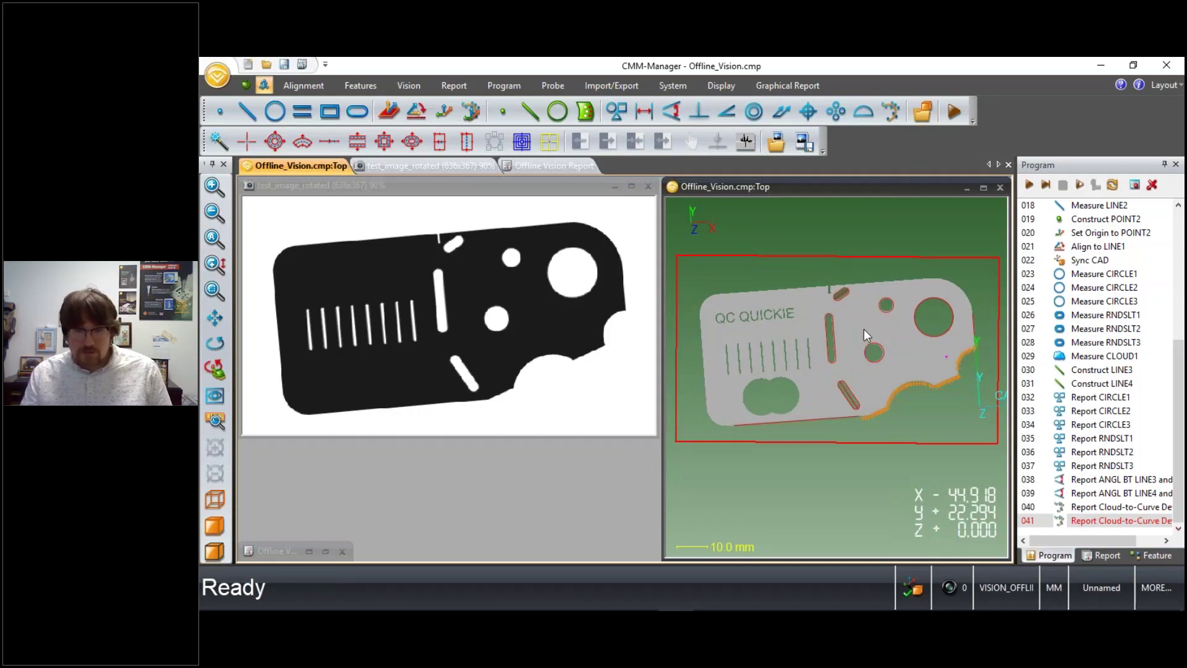
Step: Open File Explorer and go to the C: drive
{"action": "key", "text": "super+e"}
{"action": "left_click_drag", "start_coordinate": [844, 144], "coordinate": [755, 120]}
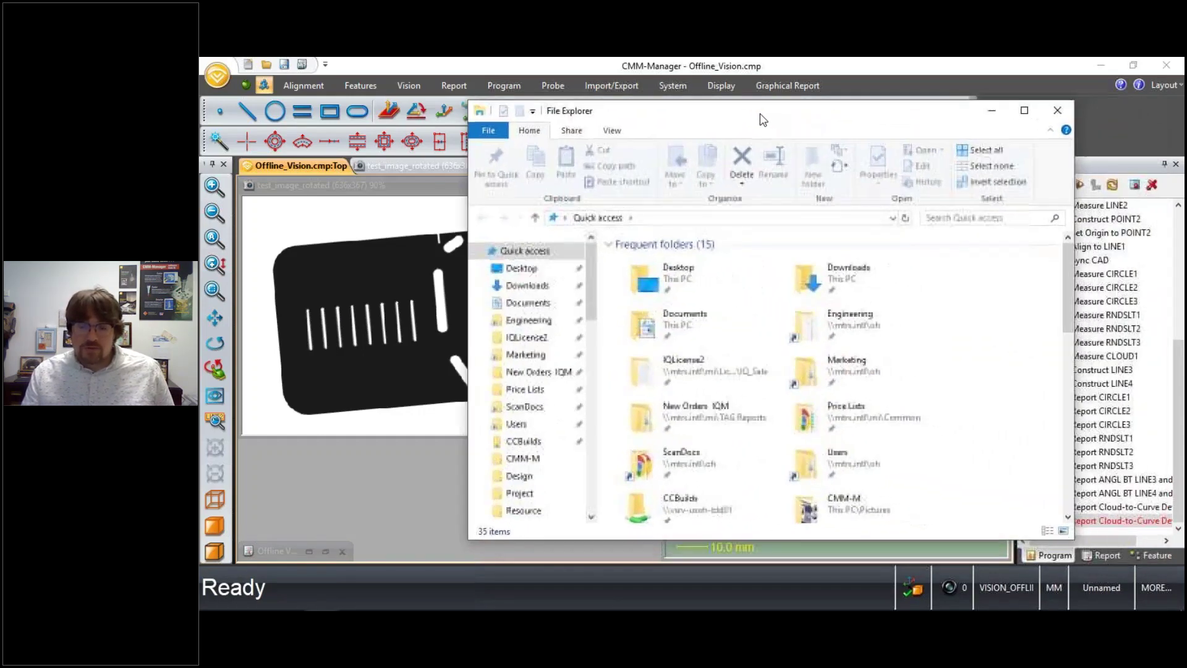
{"action": "left_click", "coordinate": [663, 221]}
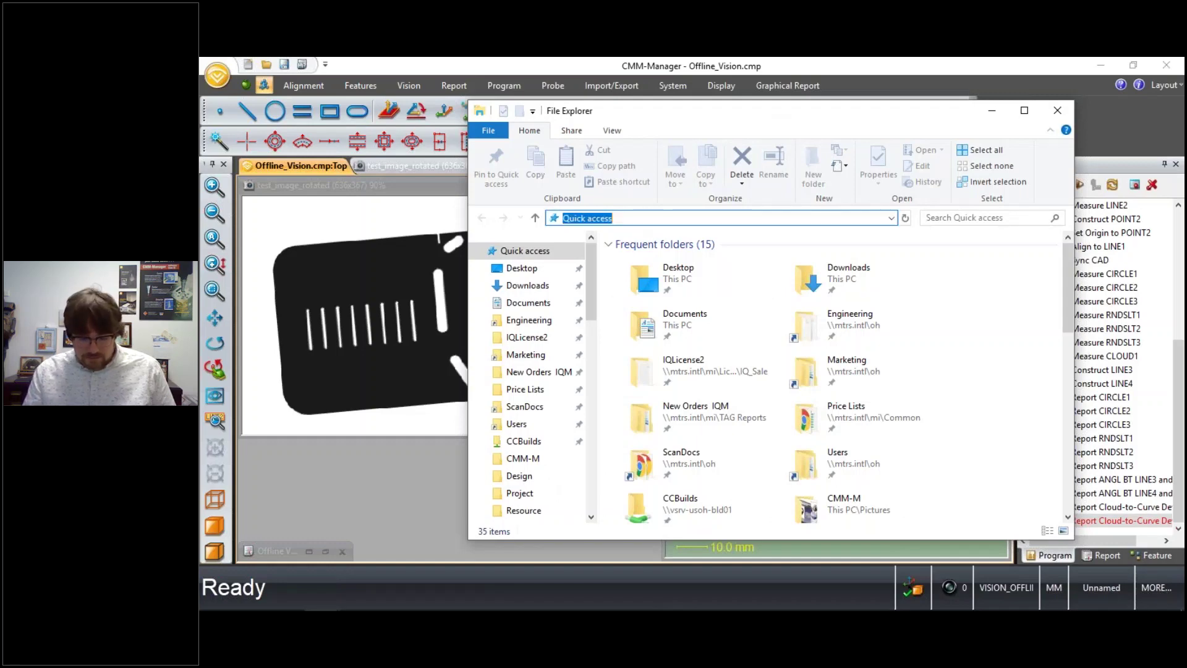
{"action": "type", "text": "c"}
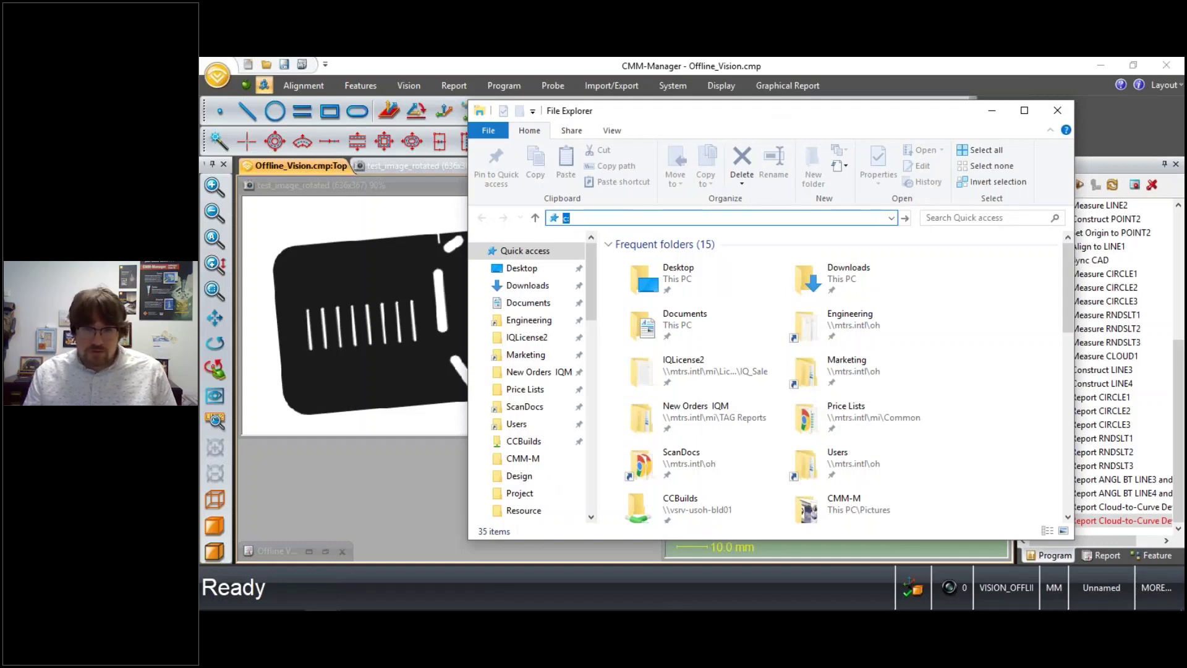
{"action": "key", "text": "Return"}
Step: Browse to ProgramData > Nikon and open Offline_Vision_Sample_168.pdf
{"action": "double_click", "coordinate": [683, 504]}
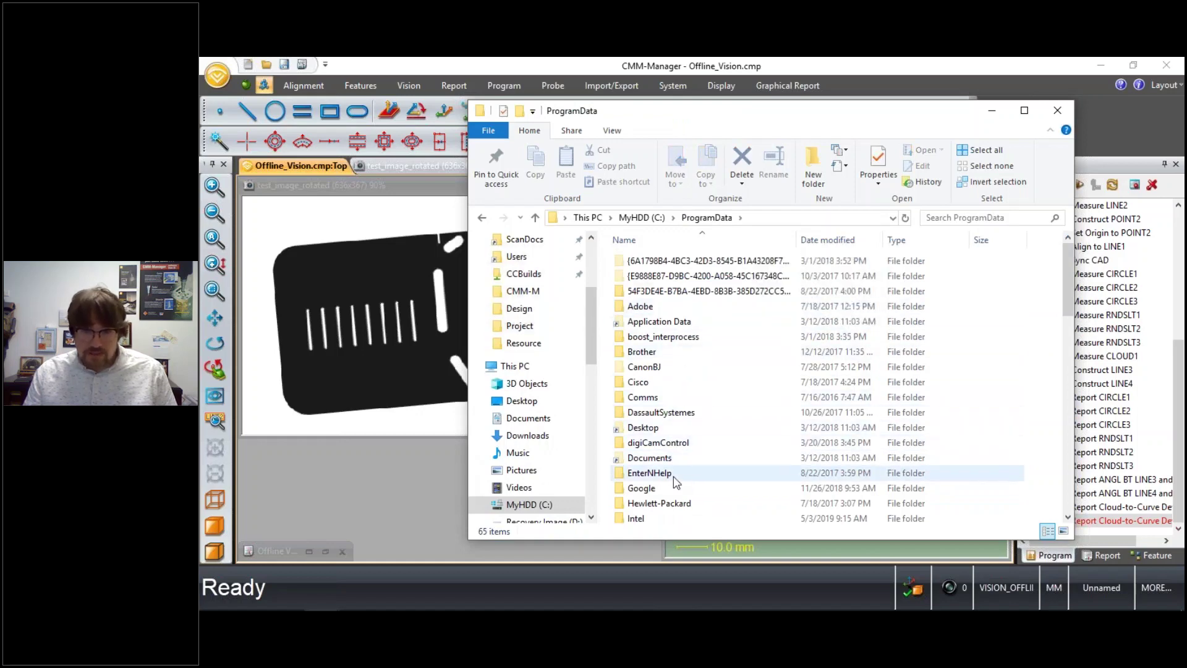
{"action": "scroll", "coordinate": [668, 433], "scroll_direction": "down", "scroll_amount": 8}
{"action": "double_click", "coordinate": [658, 276]}
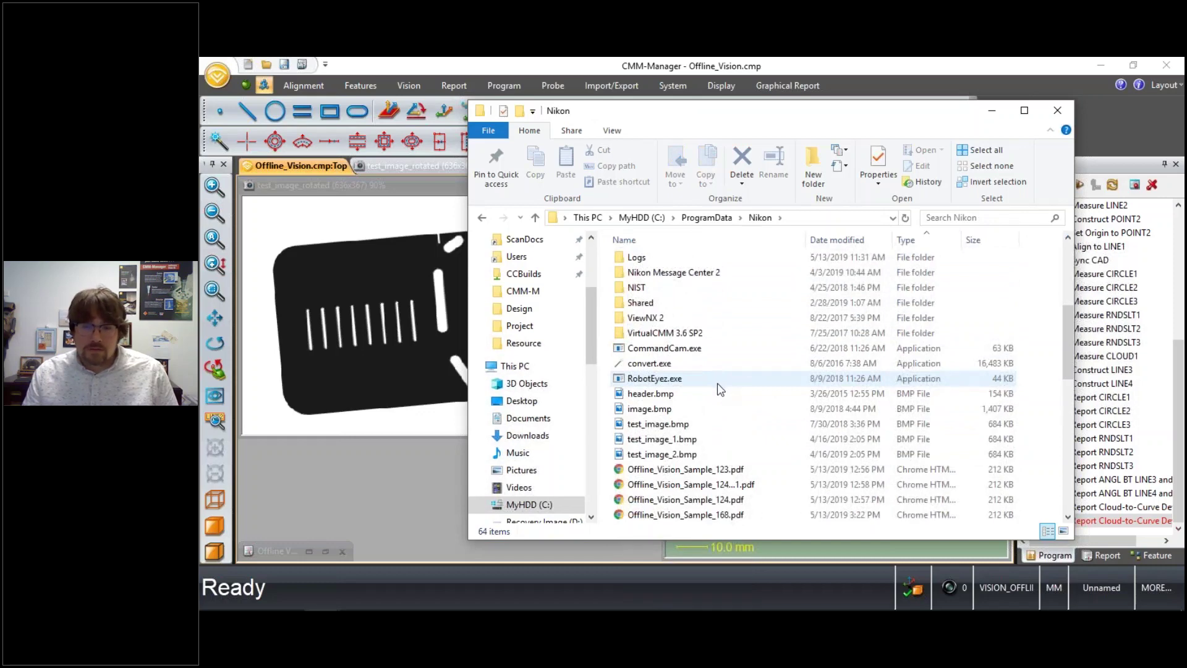
{"action": "scroll", "coordinate": [720, 389], "scroll_direction": "down", "scroll_amount": 3}
{"action": "left_click", "coordinate": [698, 395]}
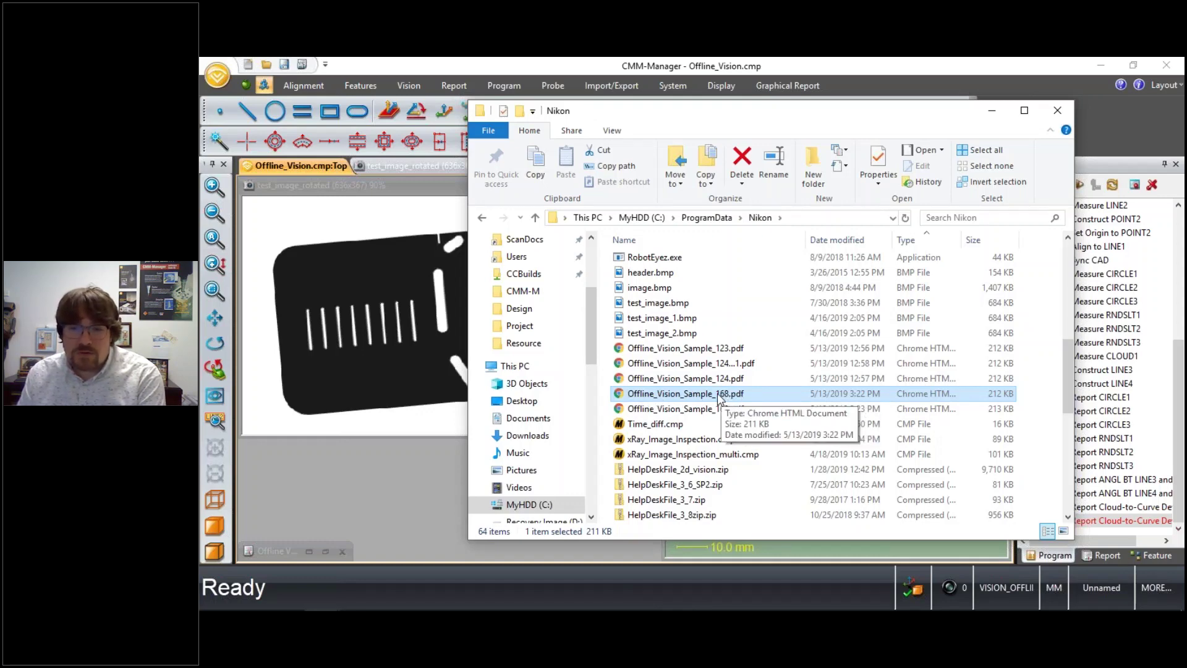
{"action": "double_click", "coordinate": [716, 394]}
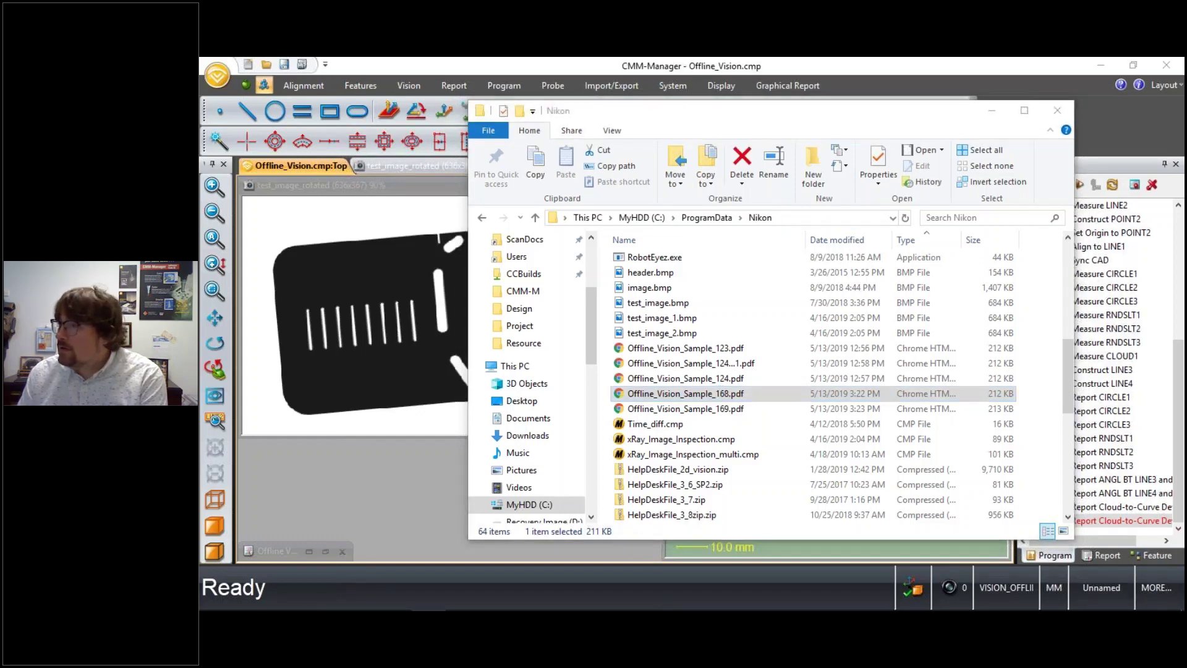
Step: Review all five pages of the serial-168 report PDF, then minimize Chrome
{"action": "left_click_drag", "start_coordinate": [1163, 312], "coordinate": [929, 57]}
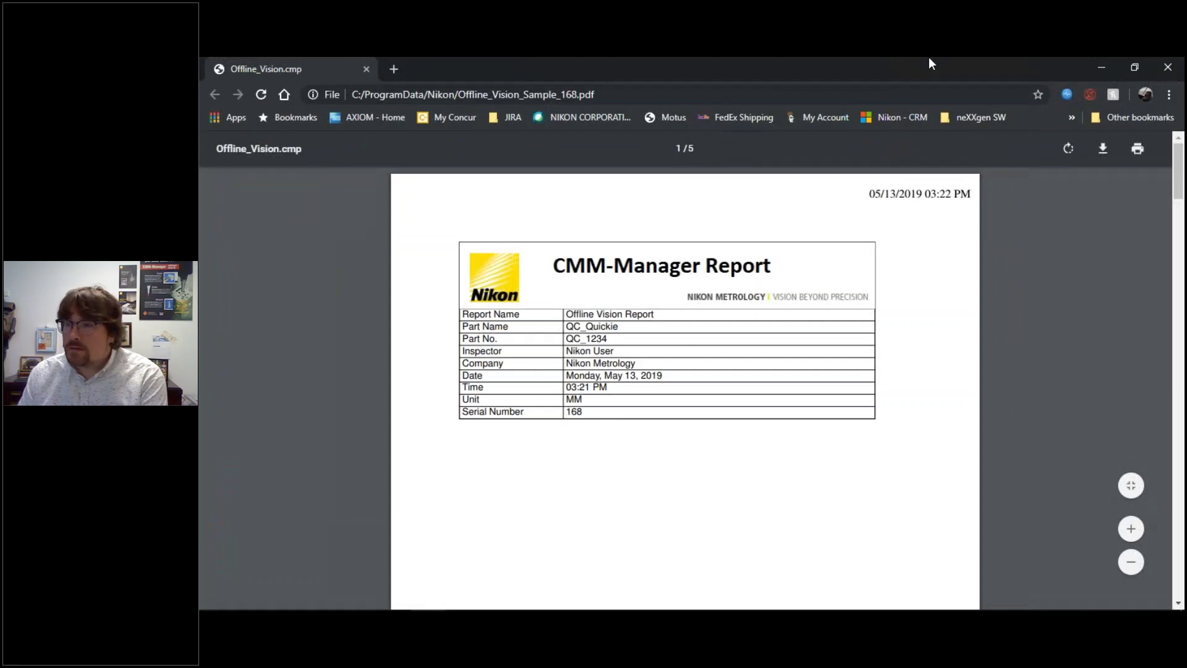
{"action": "scroll", "coordinate": [853, 394], "scroll_direction": "down", "scroll_amount": 12}
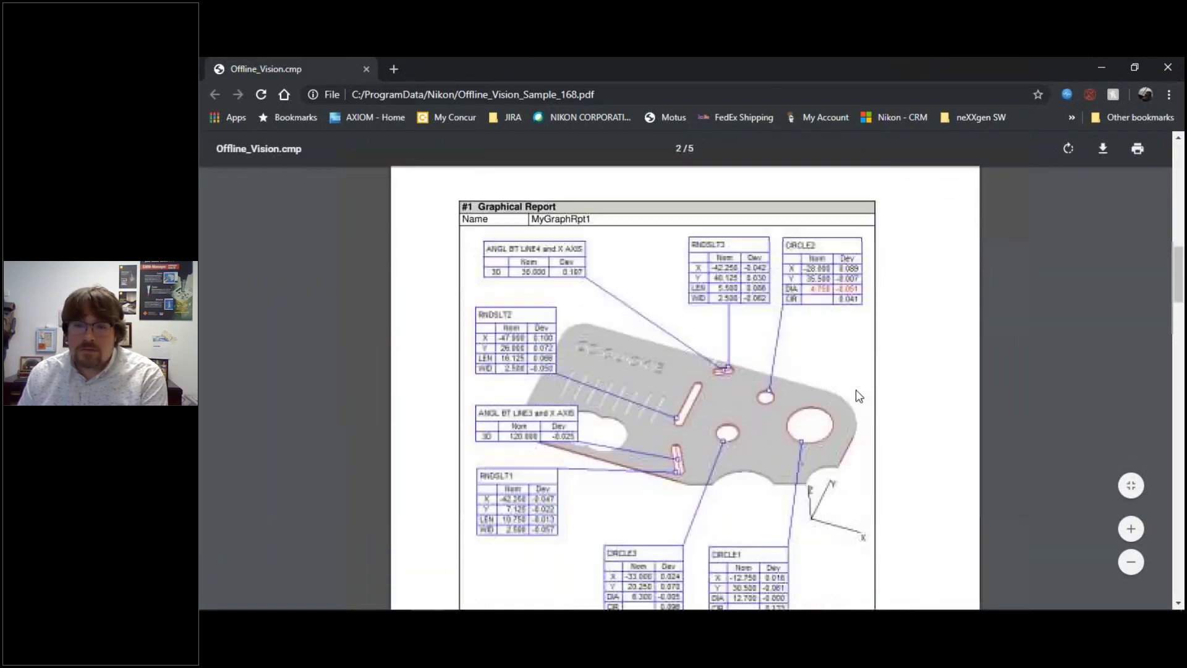
{"action": "scroll", "coordinate": [859, 396], "scroll_direction": "down", "scroll_amount": 15}
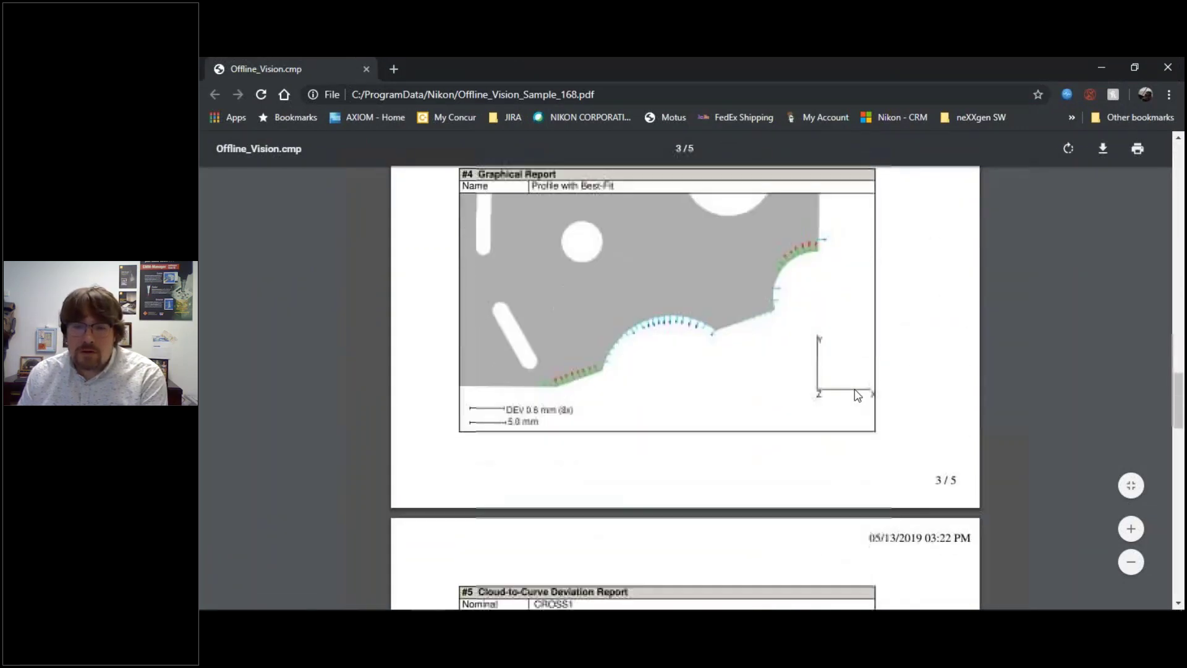
{"action": "scroll", "coordinate": [856, 400], "scroll_direction": "down", "scroll_amount": 10}
{"action": "scroll", "coordinate": [854, 395], "scroll_direction": "up", "scroll_amount": 12}
{"action": "scroll", "coordinate": [854, 394], "scroll_direction": "up", "scroll_amount": 20}
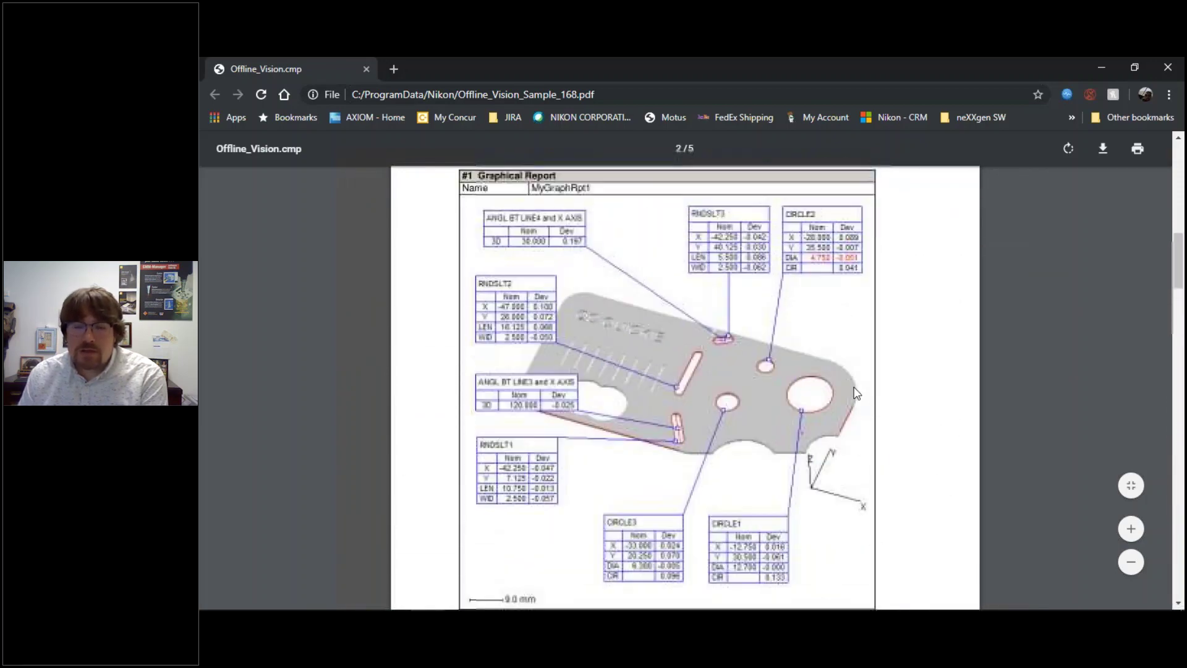
{"action": "scroll", "coordinate": [857, 392], "scroll_direction": "up", "scroll_amount": 4}
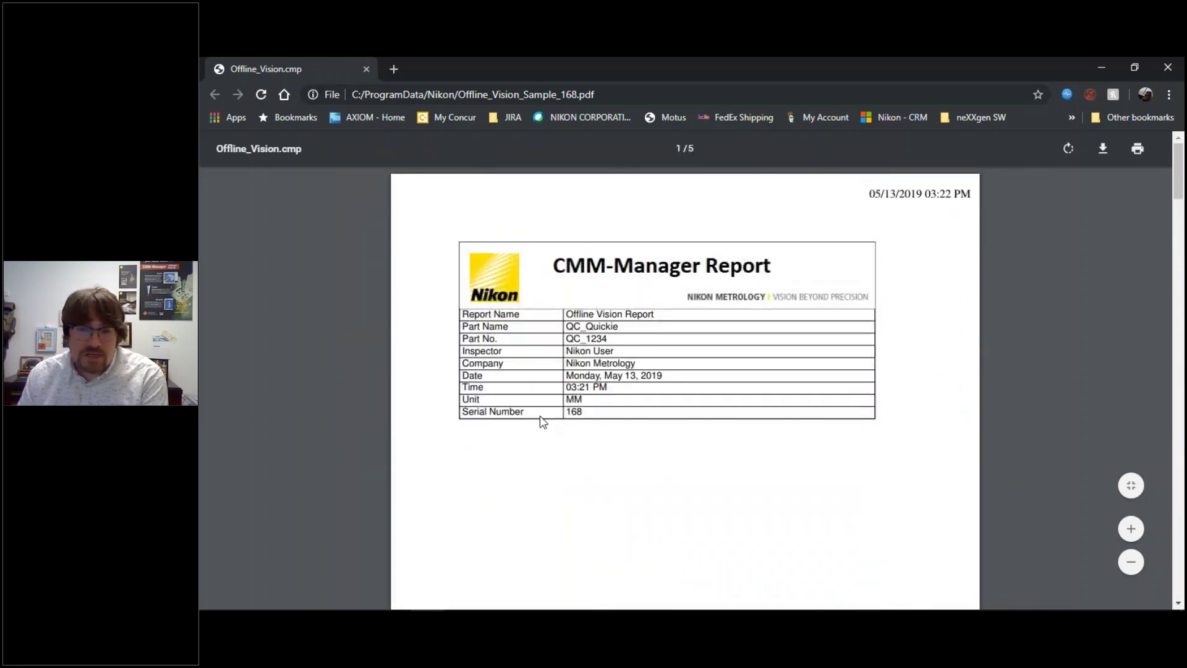
{"action": "left_click", "coordinate": [1102, 66]}
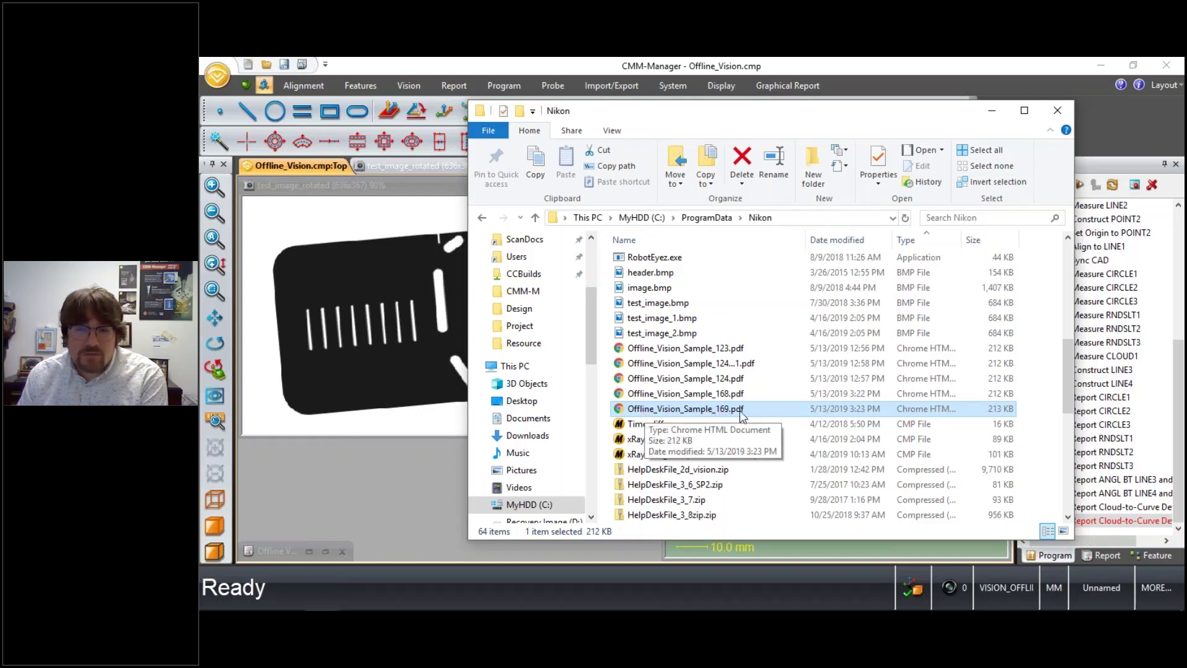
Step: Minimize the File Explorer window showing the Nikon folder
{"action": "left_click", "coordinate": [994, 110]}
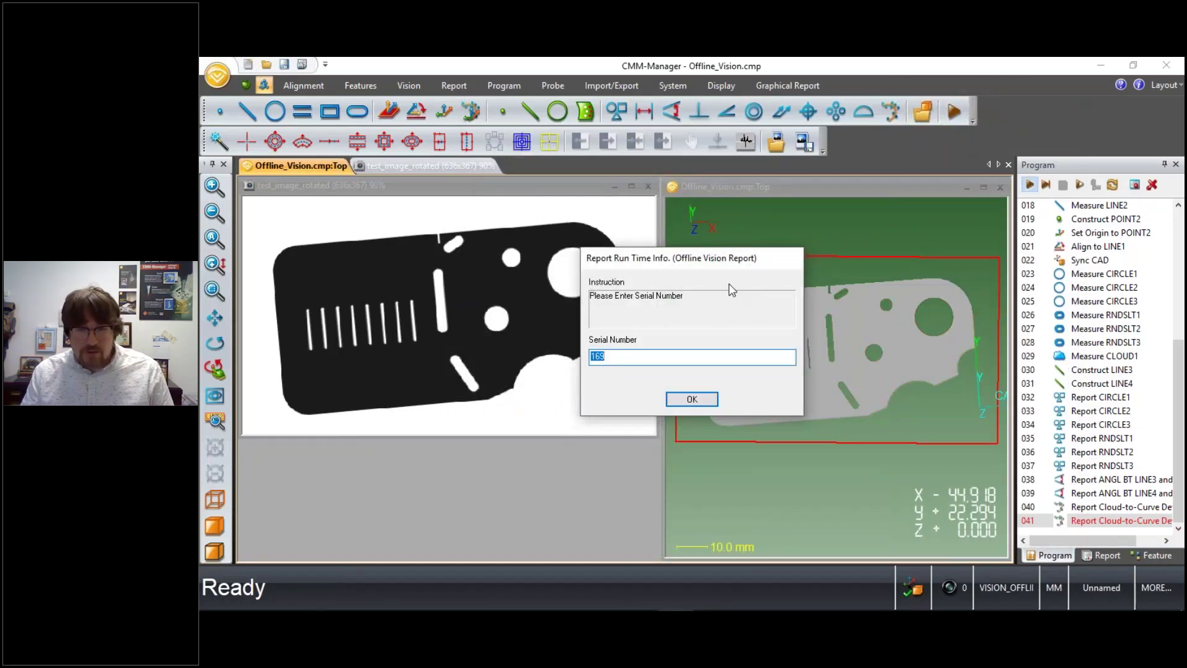
Step: Start the new run with serial number 221, declining the rotated image to use the original
{"action": "type", "text": "221"}
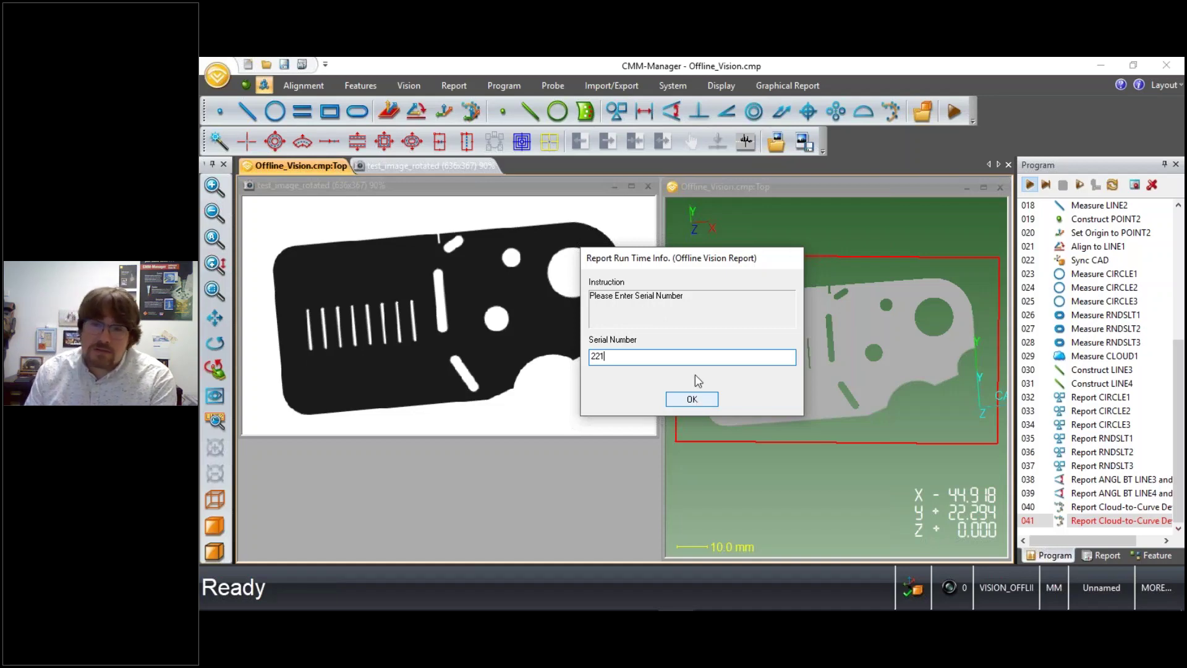
{"action": "left_click", "coordinate": [690, 400]}
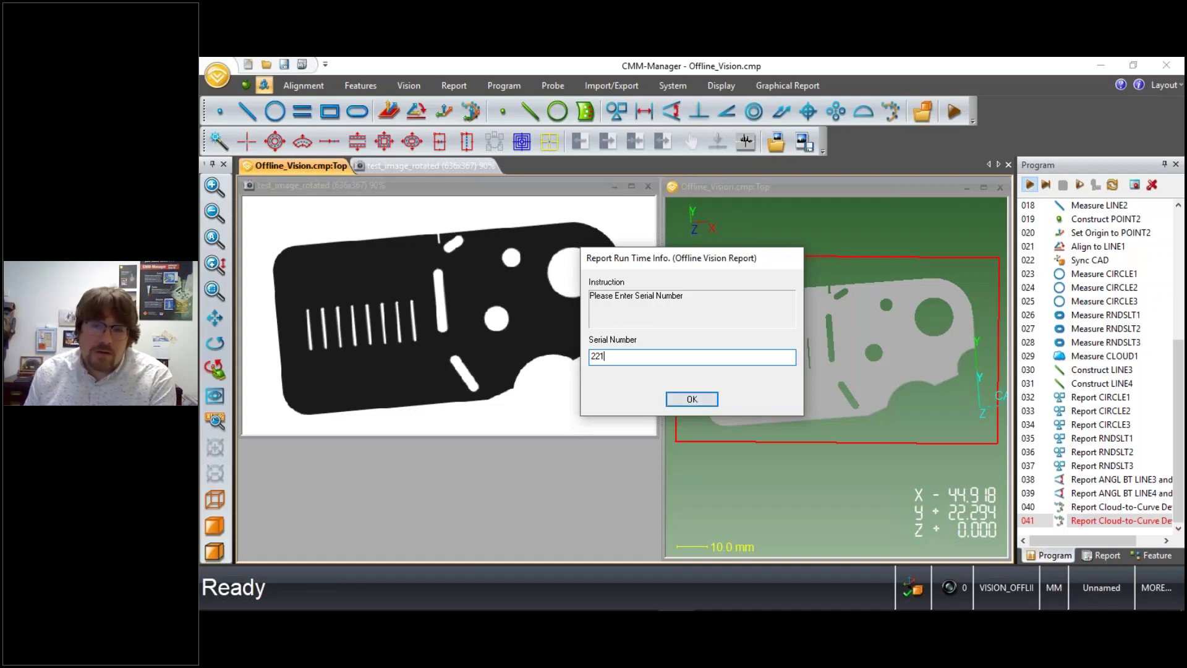
{"action": "left_click", "coordinate": [693, 402]}
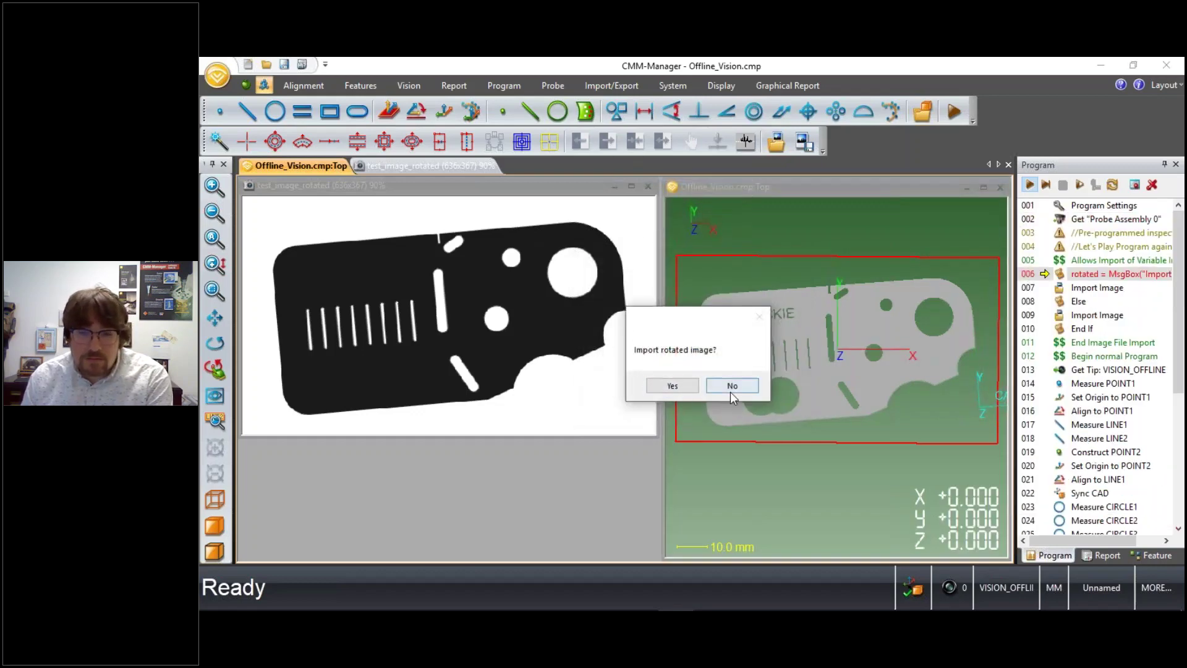
{"action": "left_click", "coordinate": [730, 391]}
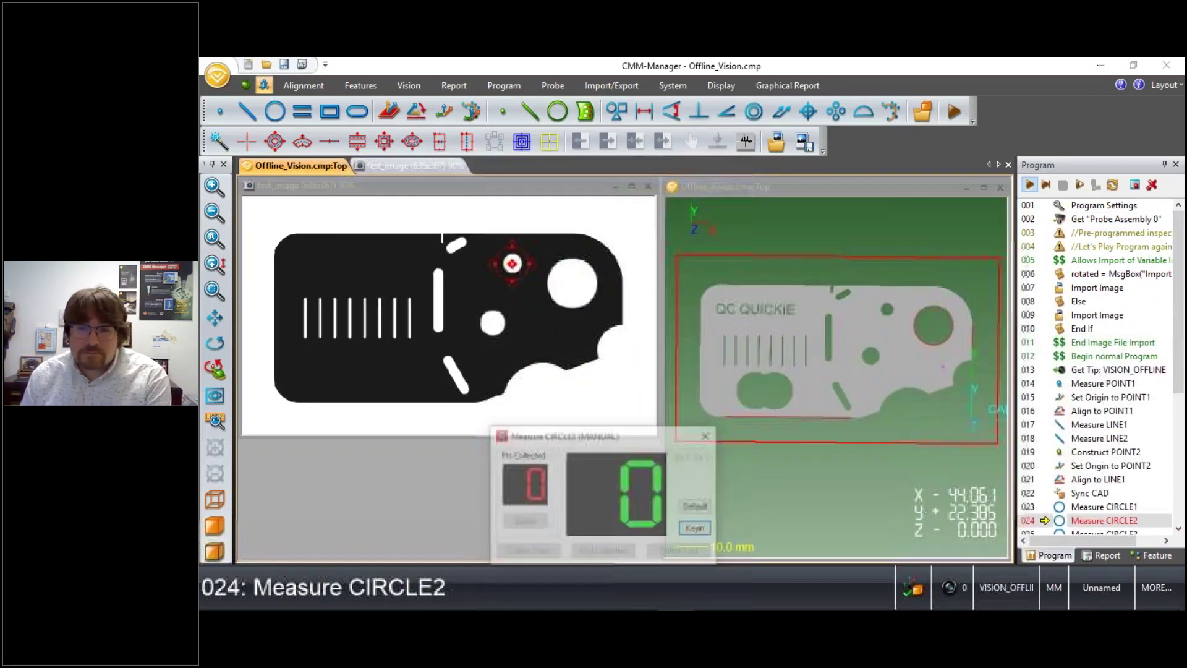